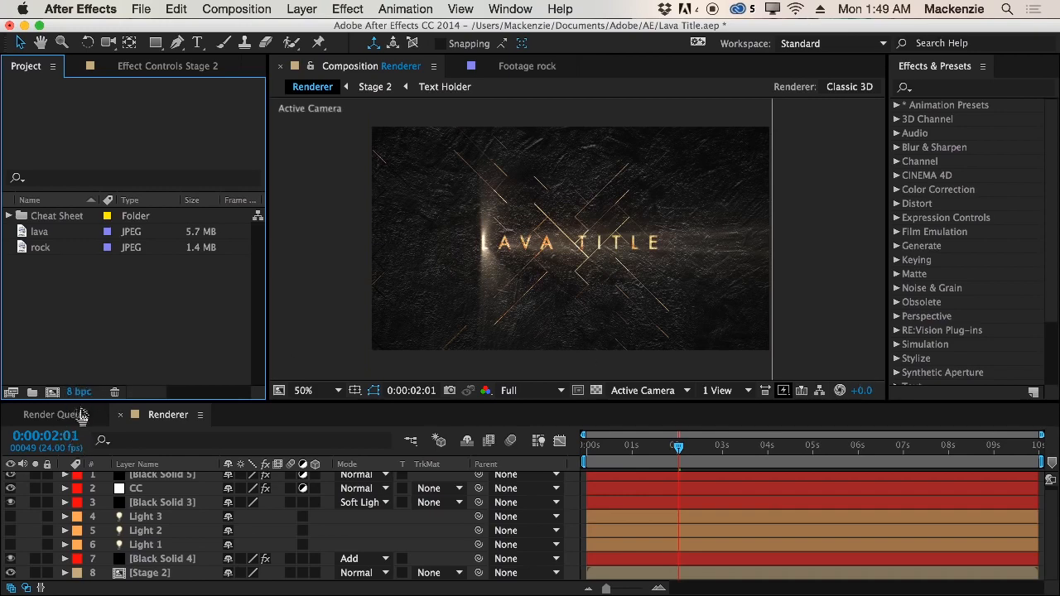
# Set the project's colour depth to 32 bits per channel
pyautogui.keyDown('alt'); pyautogui.click(83, 392); pyautogui.keyUp('alt')
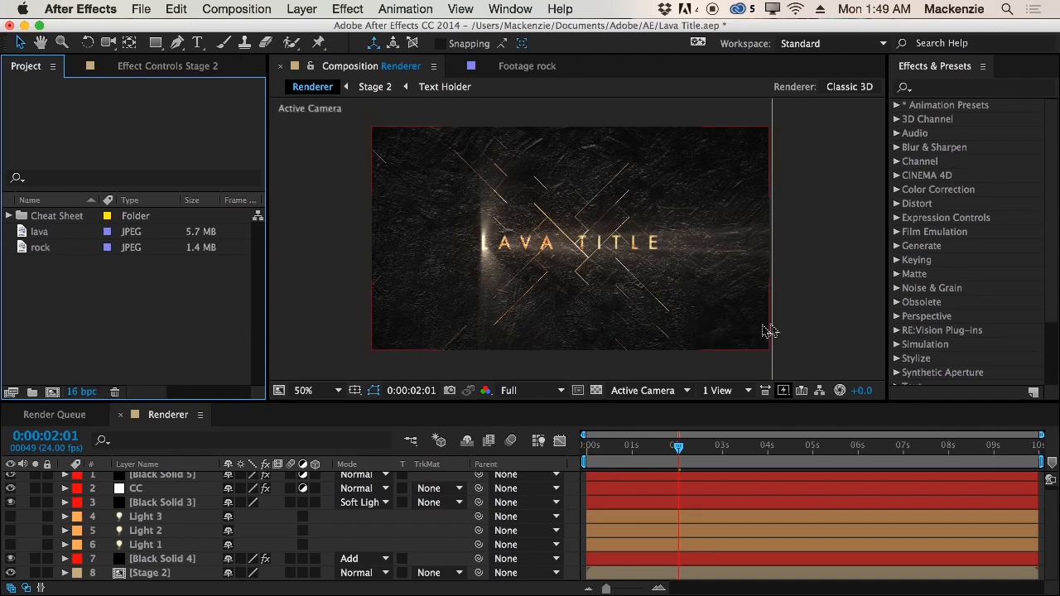
pyautogui.keyDown('alt'); pyautogui.click(81, 392); pyautogui.keyUp('alt')
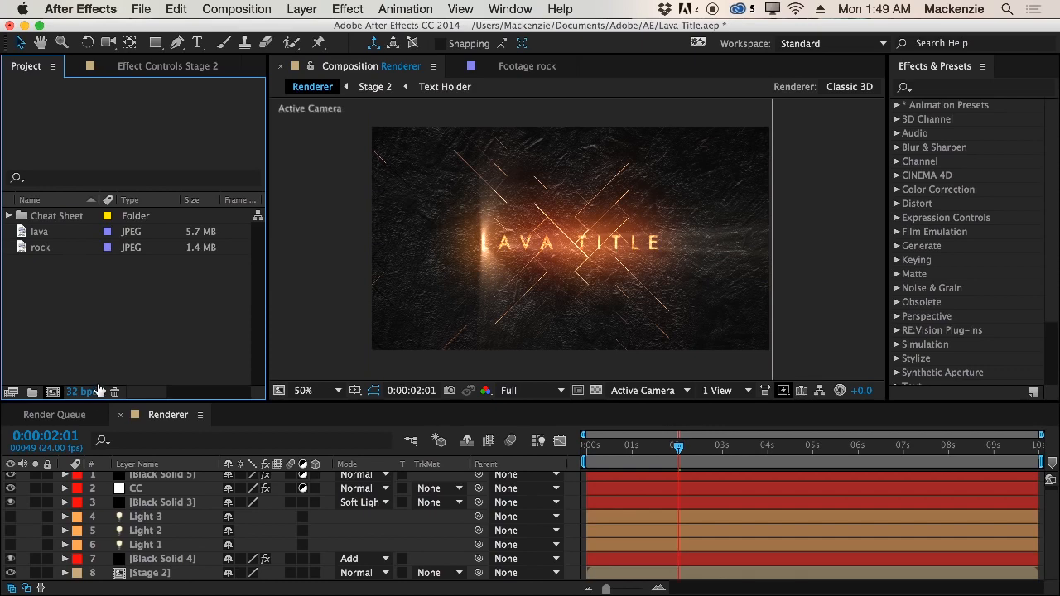
# Create a composition named Render with a height of 1080 px and a duration of 15 seconds
pyautogui.press('super+n')
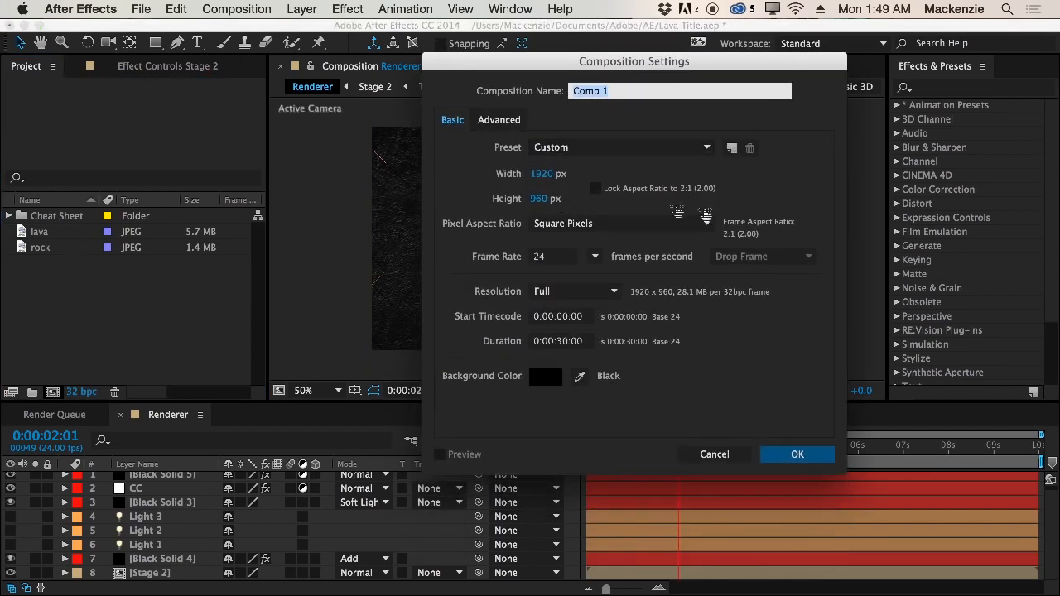
pyautogui.click(539, 199)
pyautogui.write('1080')
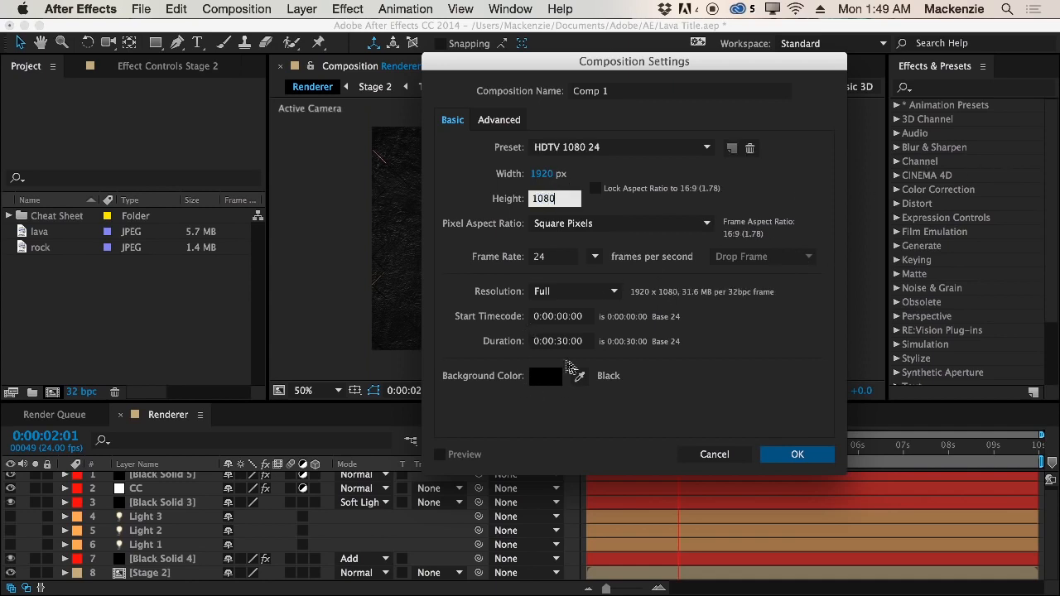
pyautogui.click(567, 341)
pyautogui.press('BackSpace')
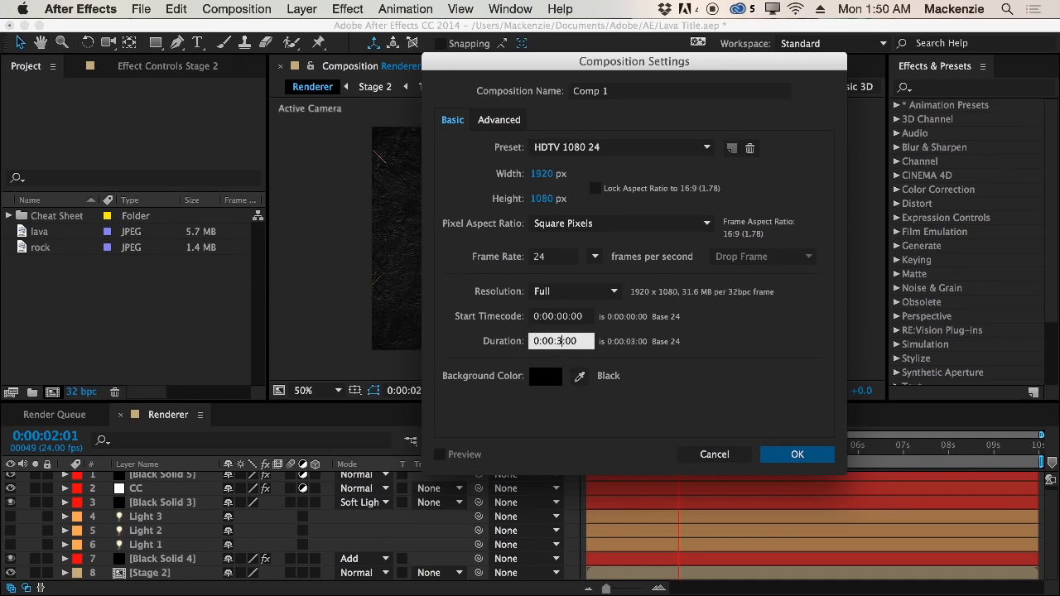
pyautogui.write('15')
pyautogui.click(662, 93)
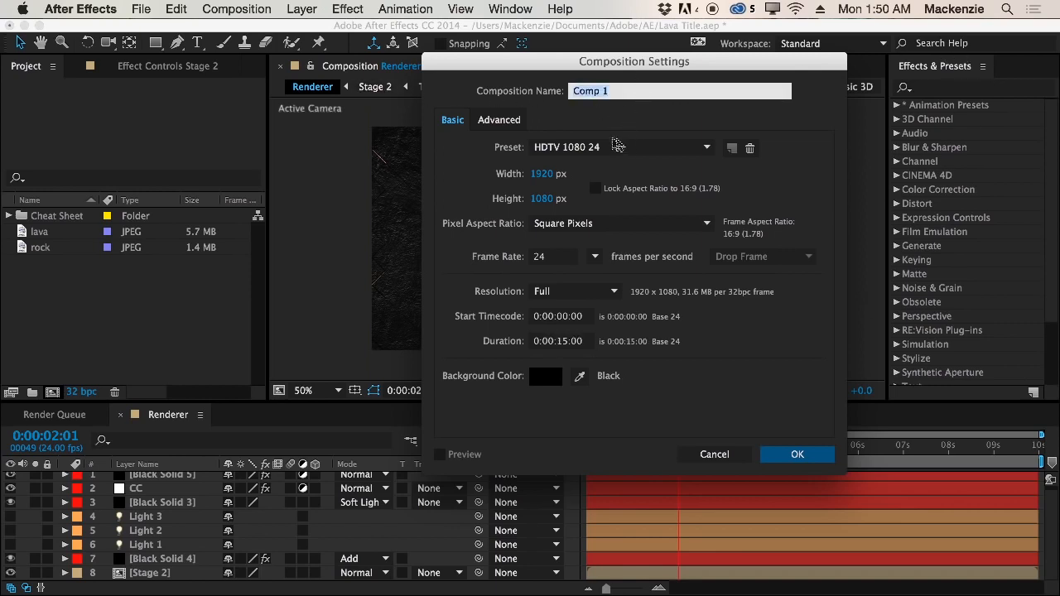
pyautogui.write('Render')
pyautogui.press('Return')
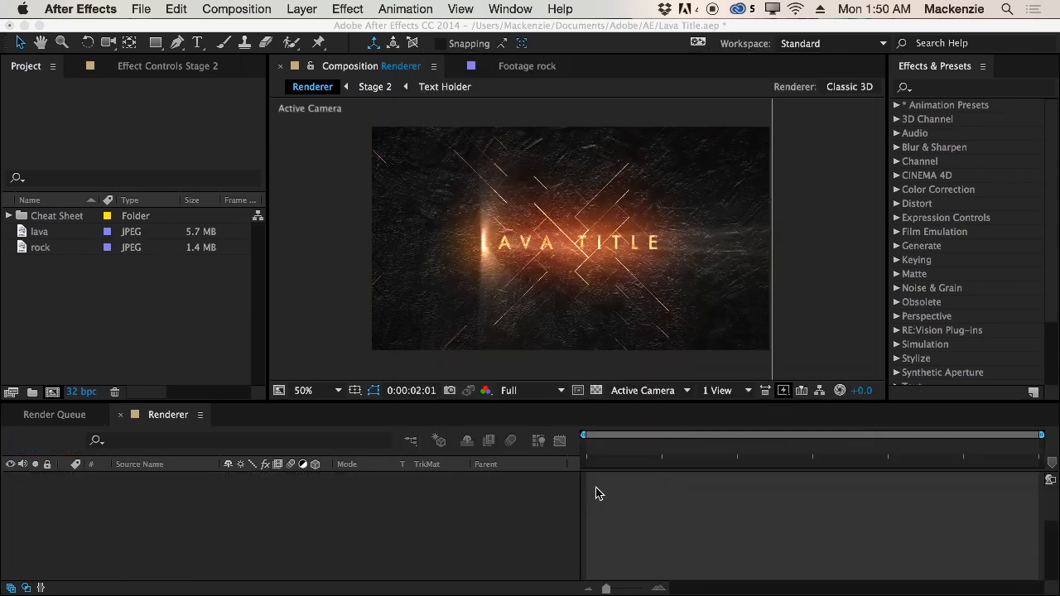
# Close the Renderer composition and create a new composition from the rock image at its native size
pyautogui.click(159, 419)
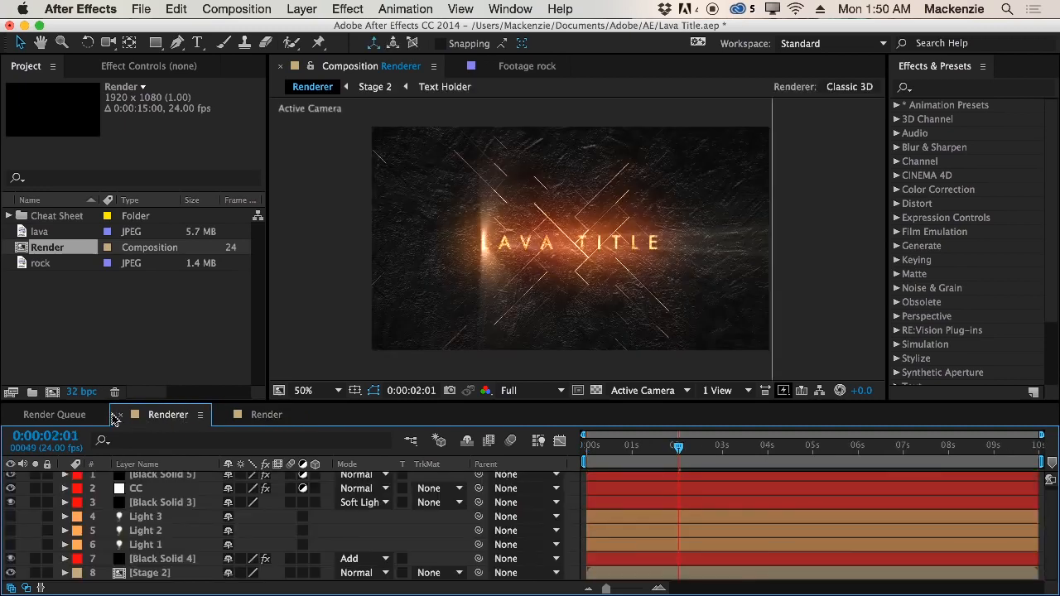
pyautogui.press('super+w')
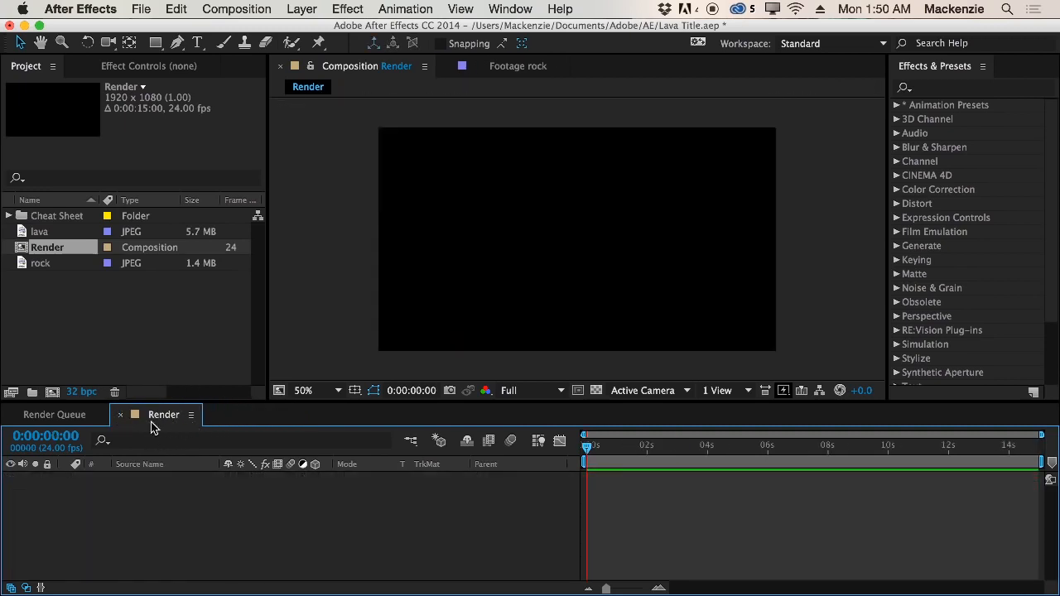
pyautogui.click(155, 363)
pyautogui.click(43, 262)
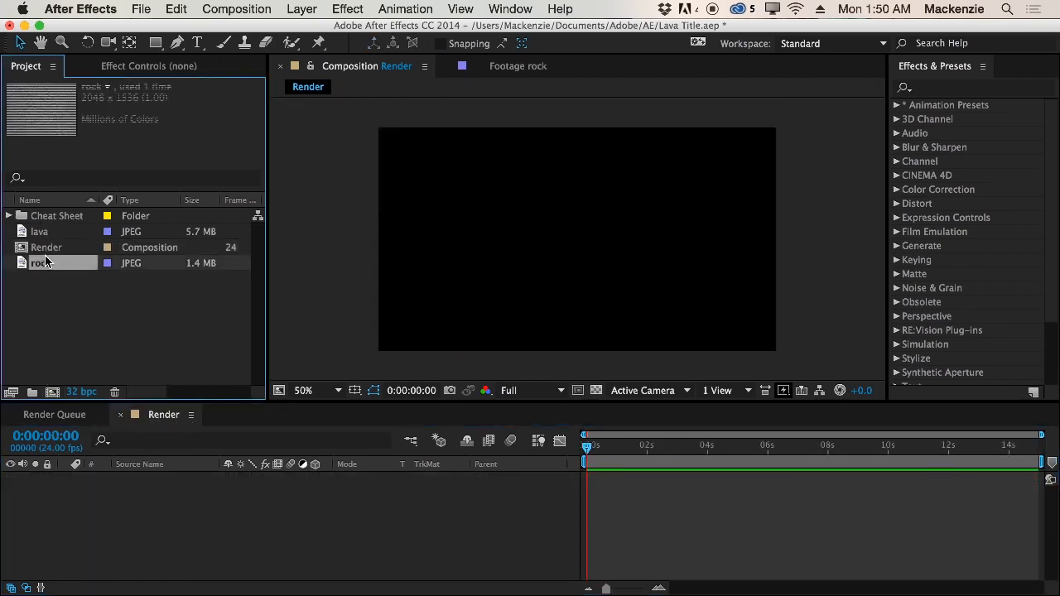
pyautogui.click(155, 427)
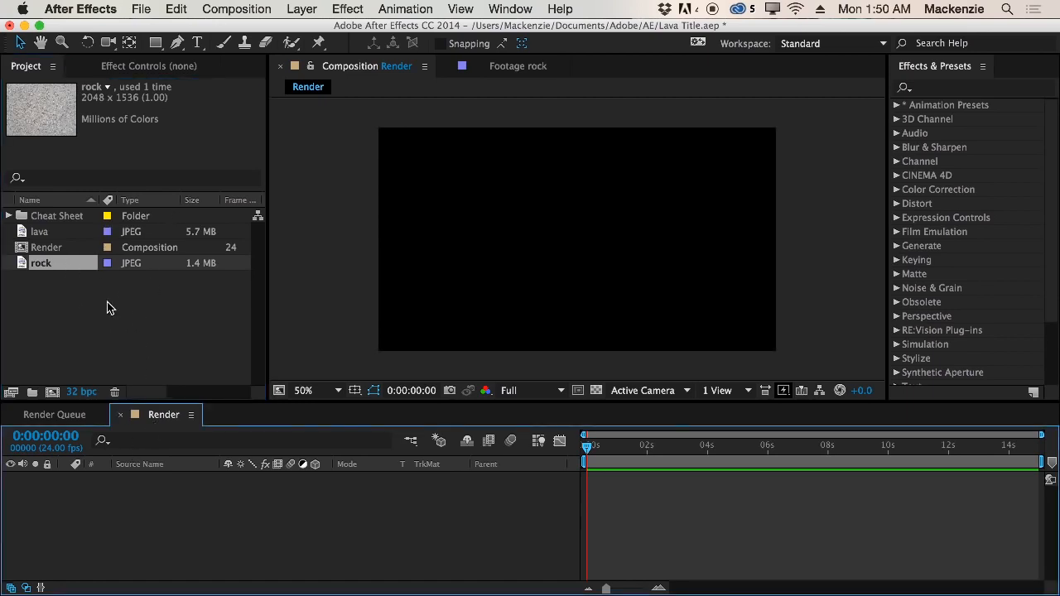
pyautogui.click(54, 264)
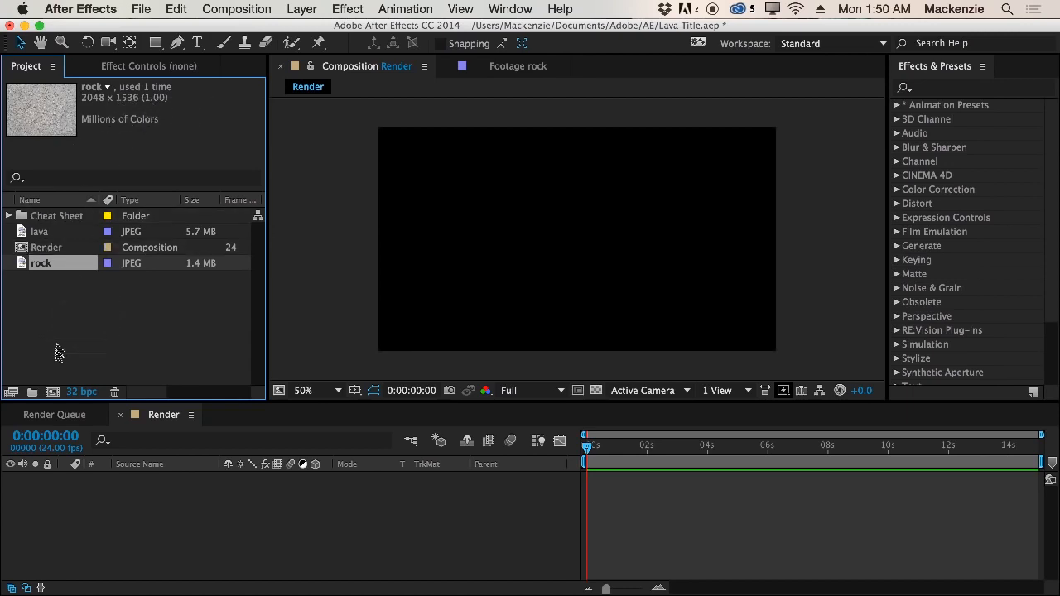
pyautogui.click(54, 393)
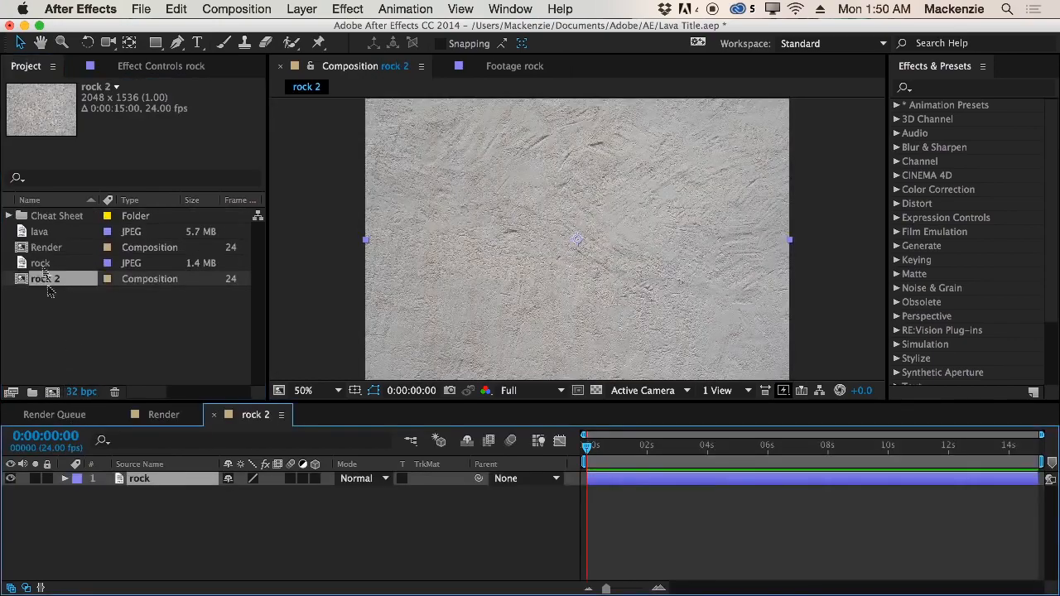
# Examine the rock texture in the new composition at several magnifications, with no layer selected
pyautogui.scroll(3, 598, 296)
pyautogui.scroll(-4, 598, 296)
pyautogui.scroll(4, 598, 296)
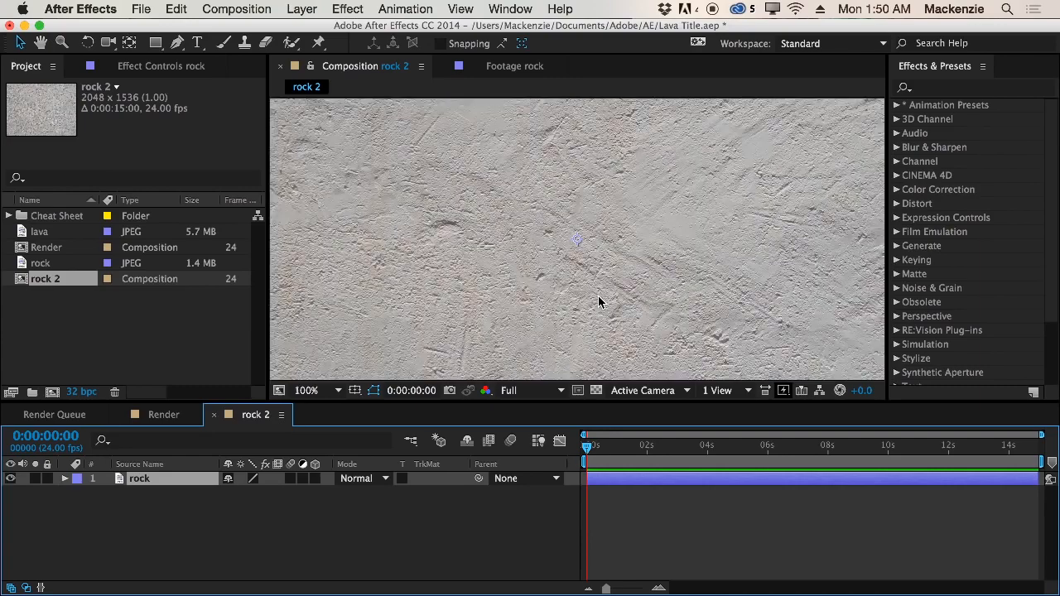
pyautogui.scroll(-4, 599, 303)
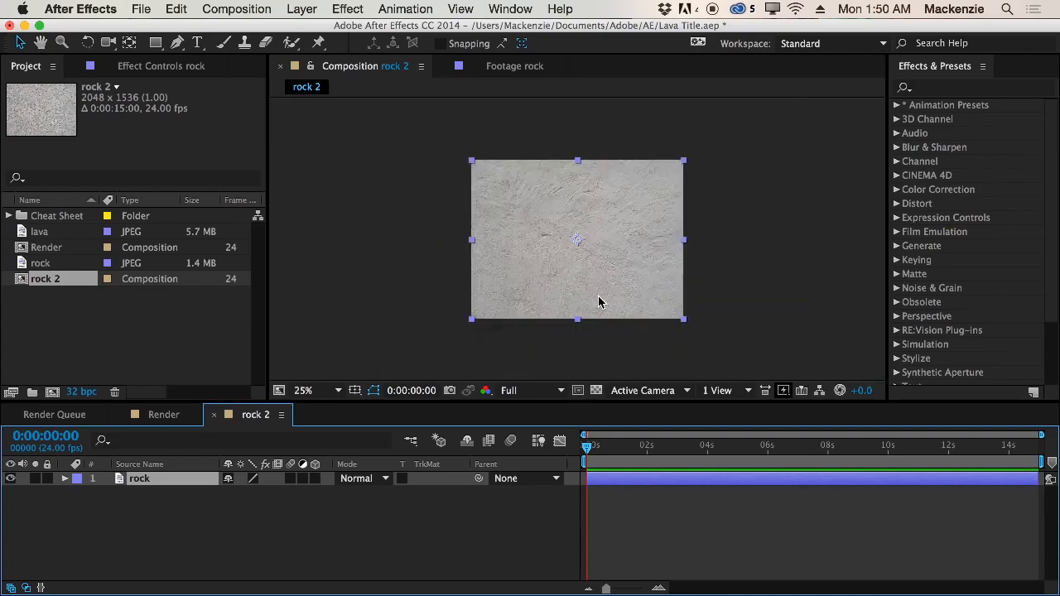
pyautogui.scroll(1, 599, 303)
pyautogui.scroll(1, 599, 302)
pyautogui.scroll(-1, 599, 302)
pyautogui.click(828, 263)
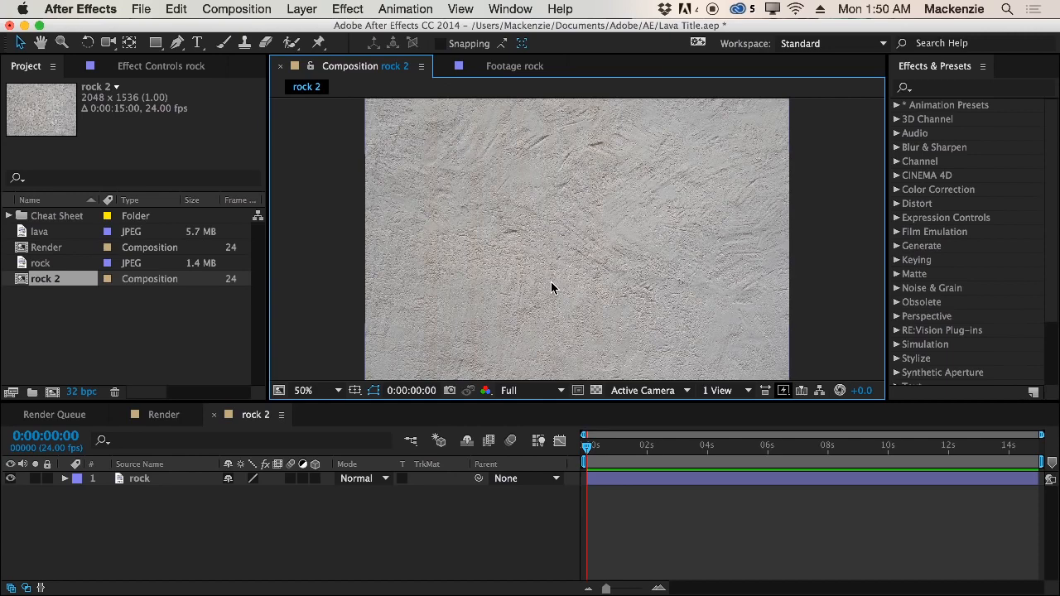
# Find the Invert effect and apply it to the rock layer
pyautogui.click(953, 88)
pyautogui.write('invert')
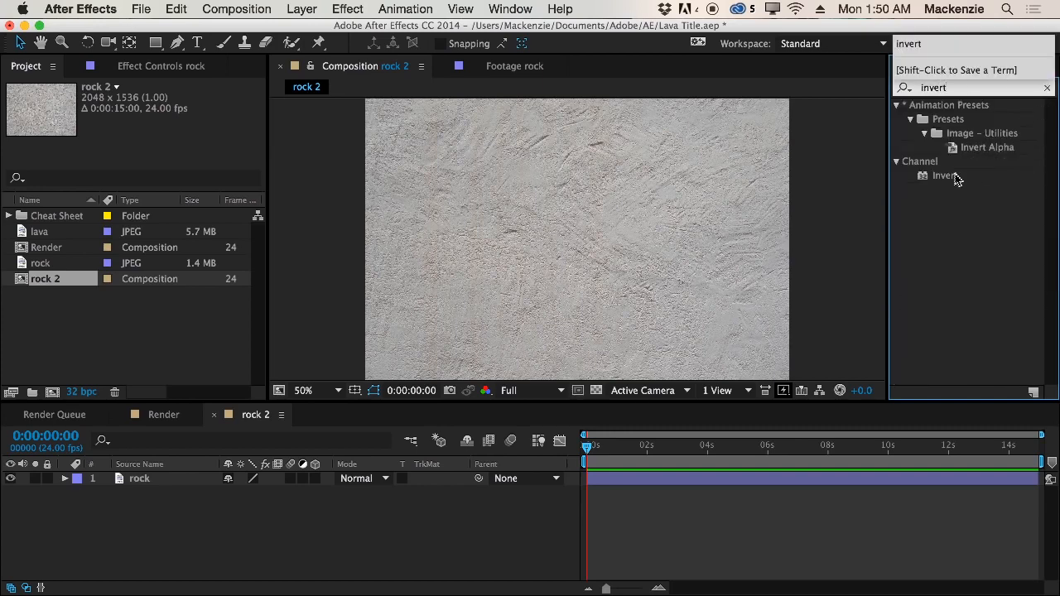
pyautogui.moveTo(957, 180); pyautogui.dragTo(578, 244)
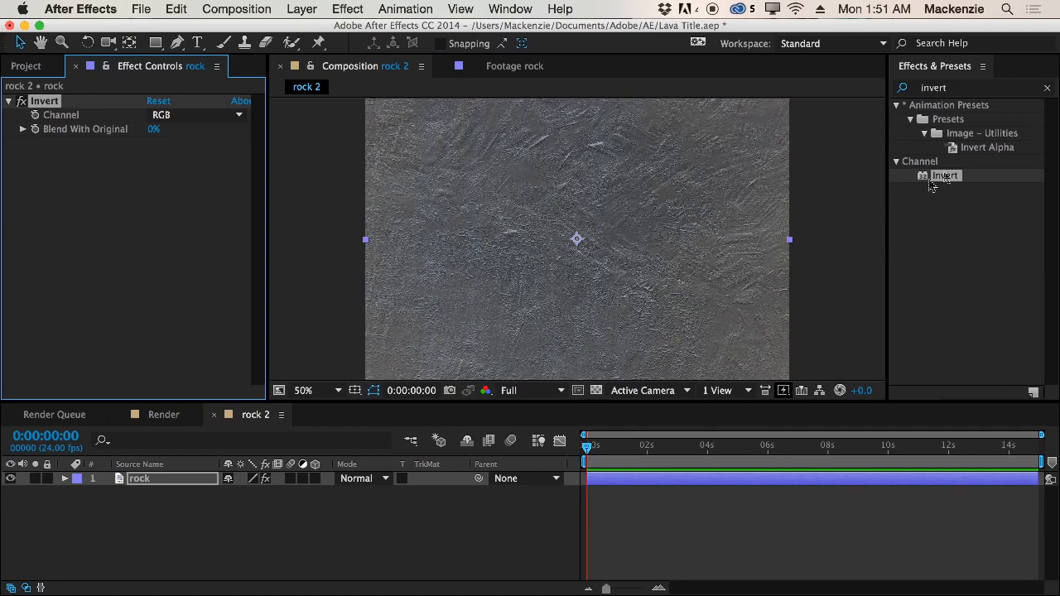
# Add Hue/Saturation to the rock layer with Master Saturation at -100, and collapse the settings of both effects
pyautogui.click(978, 88)
pyautogui.write('hue')
pyautogui.moveTo(980, 193); pyautogui.dragTo(79, 253)
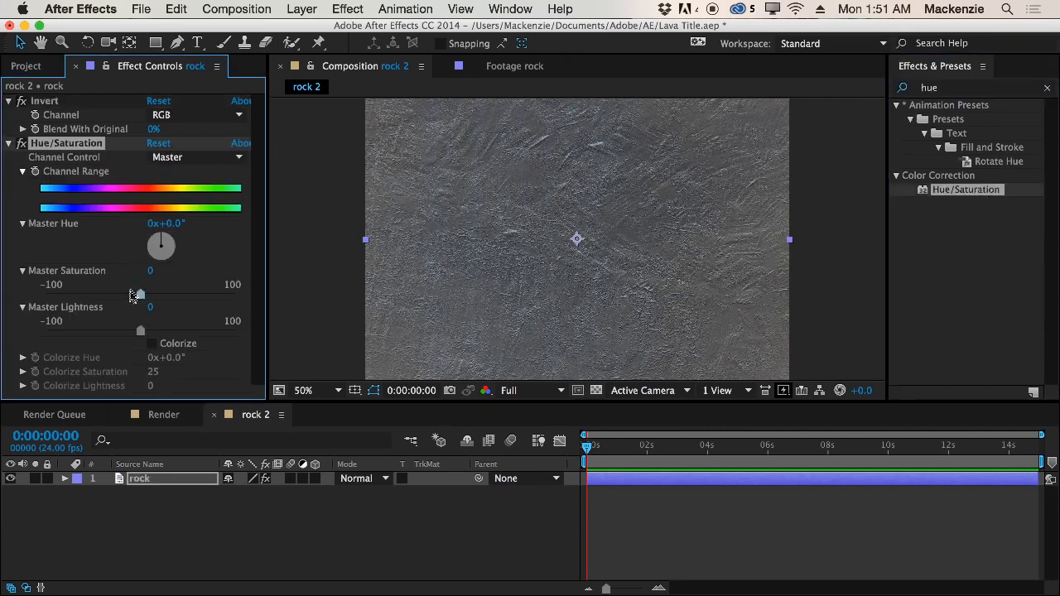
pyautogui.moveTo(140, 296); pyautogui.dragTo(1, 300)
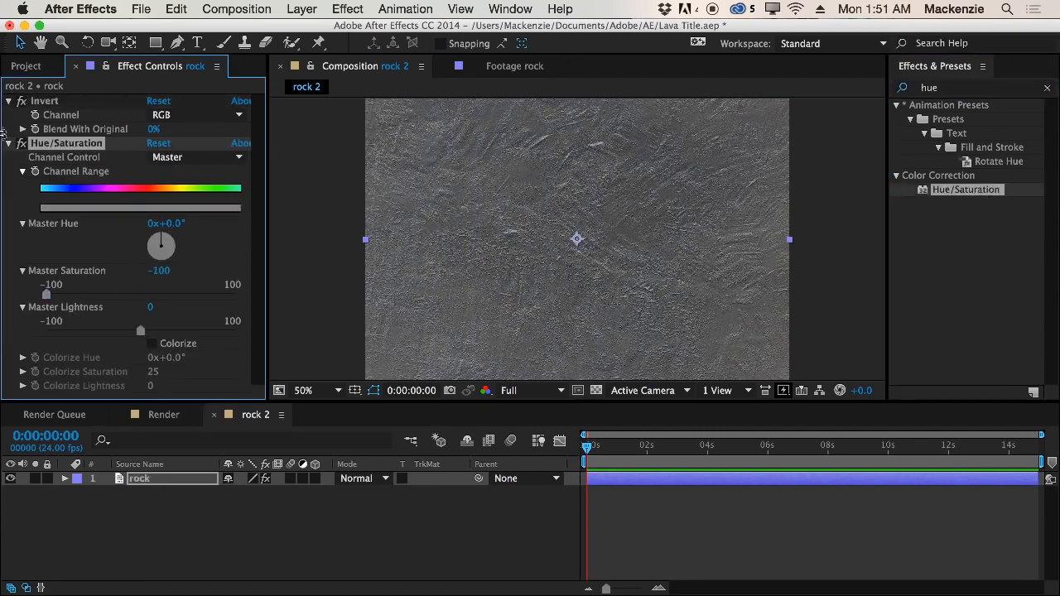
pyautogui.click(7, 153)
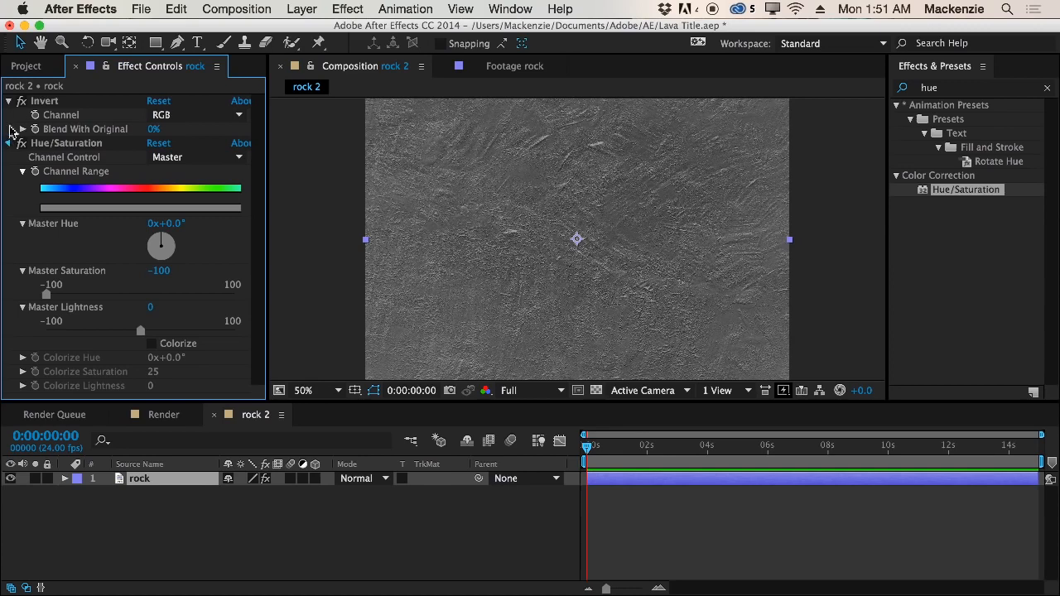
pyautogui.click(8, 144)
pyautogui.click(9, 101)
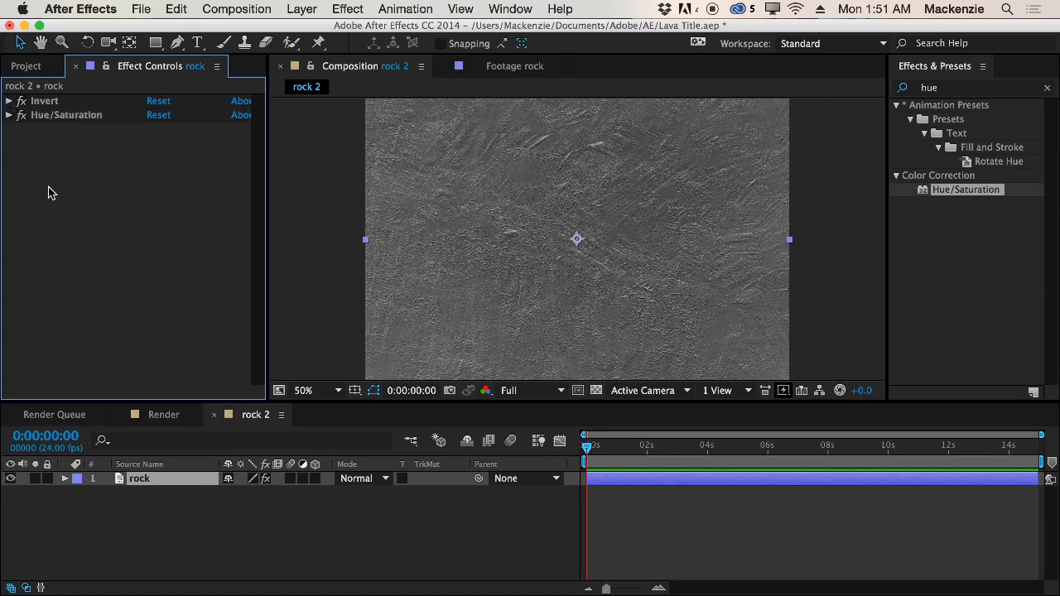
# Find the Curves effect and add it to the rock layer below Hue/Saturation
pyautogui.click(940, 88)
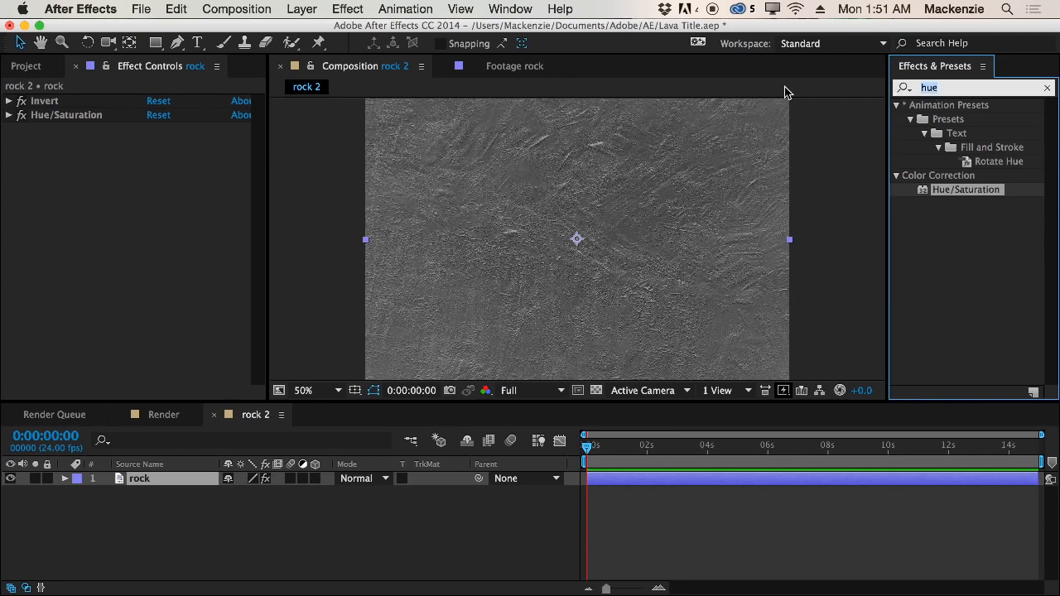
pyautogui.write('curves')
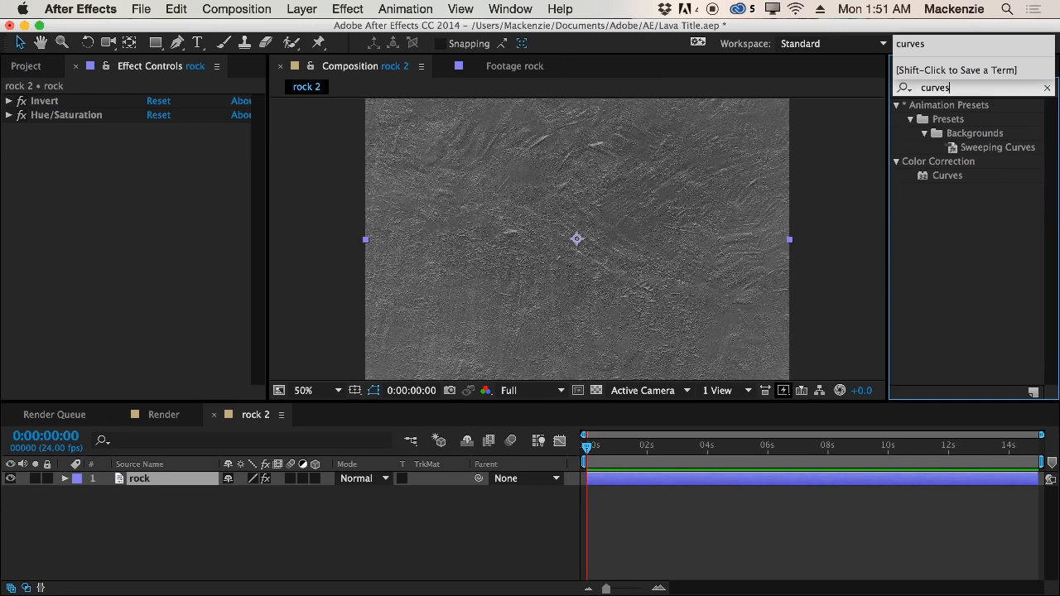
pyautogui.click(961, 177)
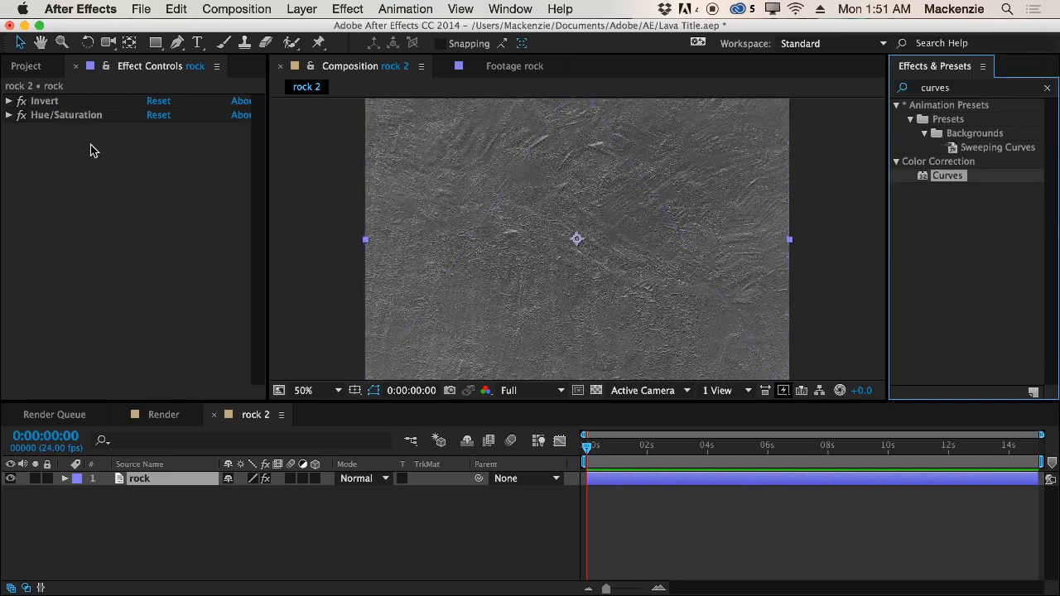
pyautogui.moveTo(91, 146); pyautogui.dragTo(91, 146)
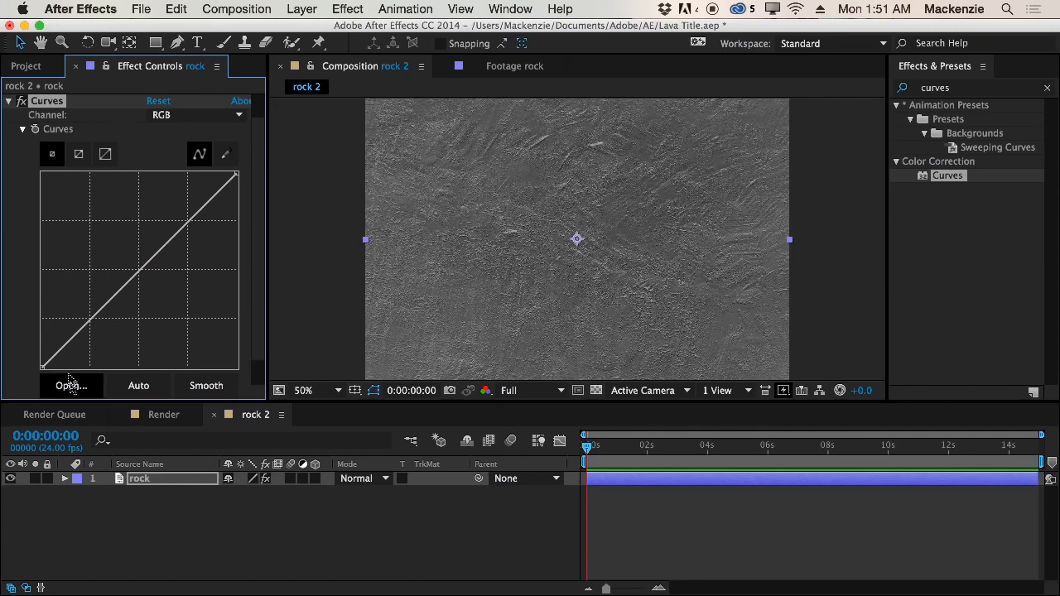
# Raise the rock's contrast by moving the RGB curve's black and white points inward and fine-tuning two midtone points, then collapse Curves
pyautogui.moveTo(46, 368); pyautogui.dragTo(97, 372)
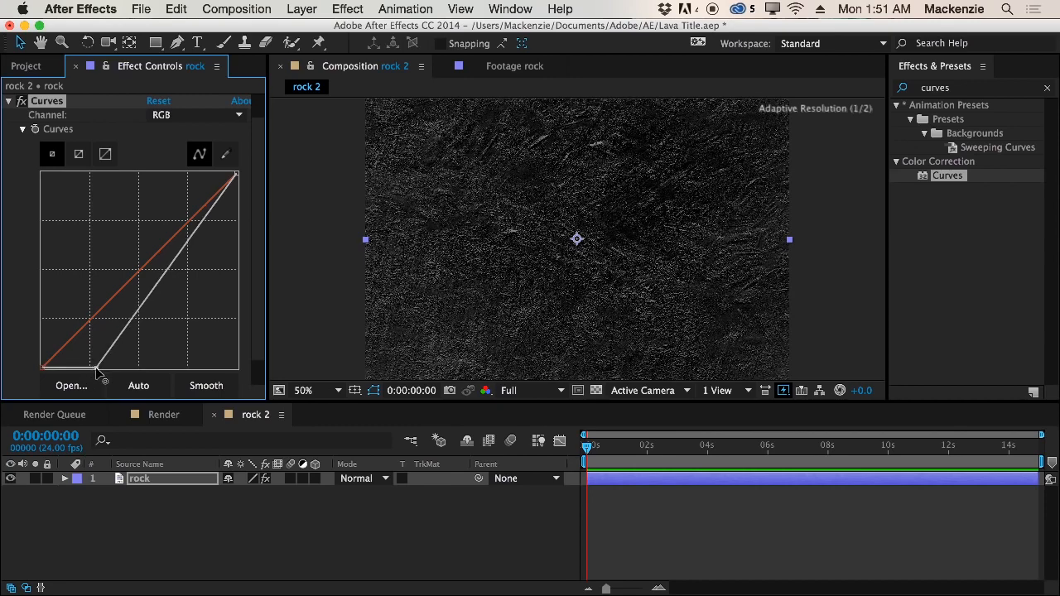
pyautogui.moveTo(156, 285); pyautogui.dragTo(153, 277)
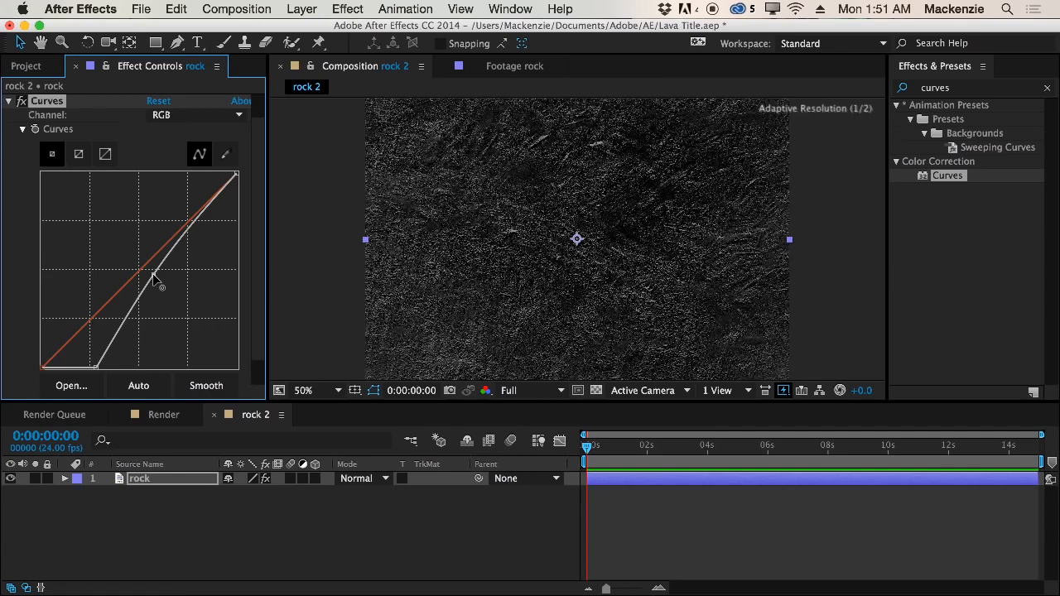
pyautogui.moveTo(235, 174); pyautogui.dragTo(203, 172)
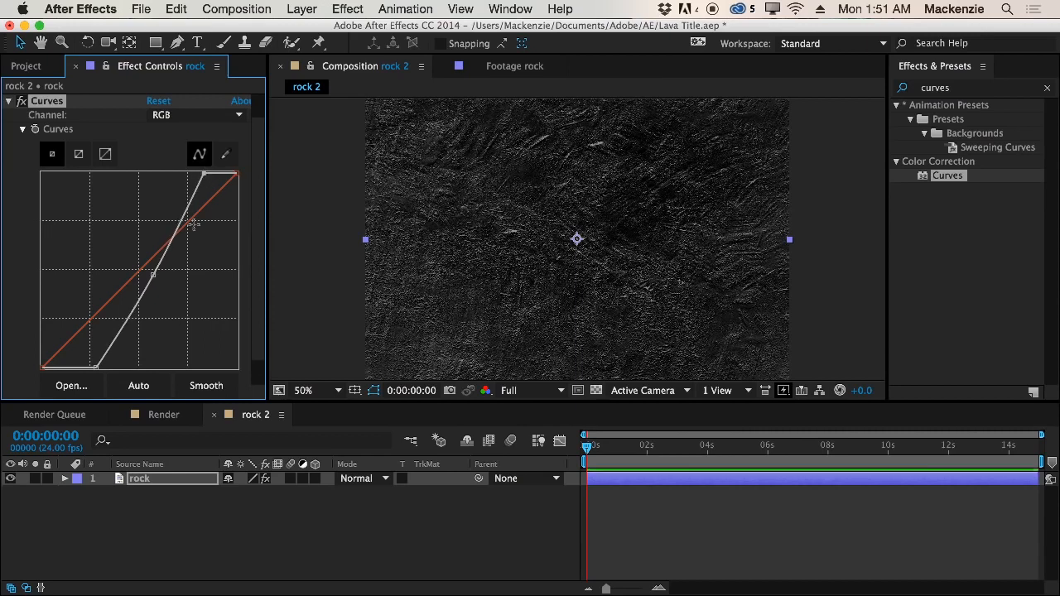
pyautogui.moveTo(180, 224); pyautogui.dragTo(183, 225)
pyautogui.moveTo(153, 275); pyautogui.dragTo(154, 277)
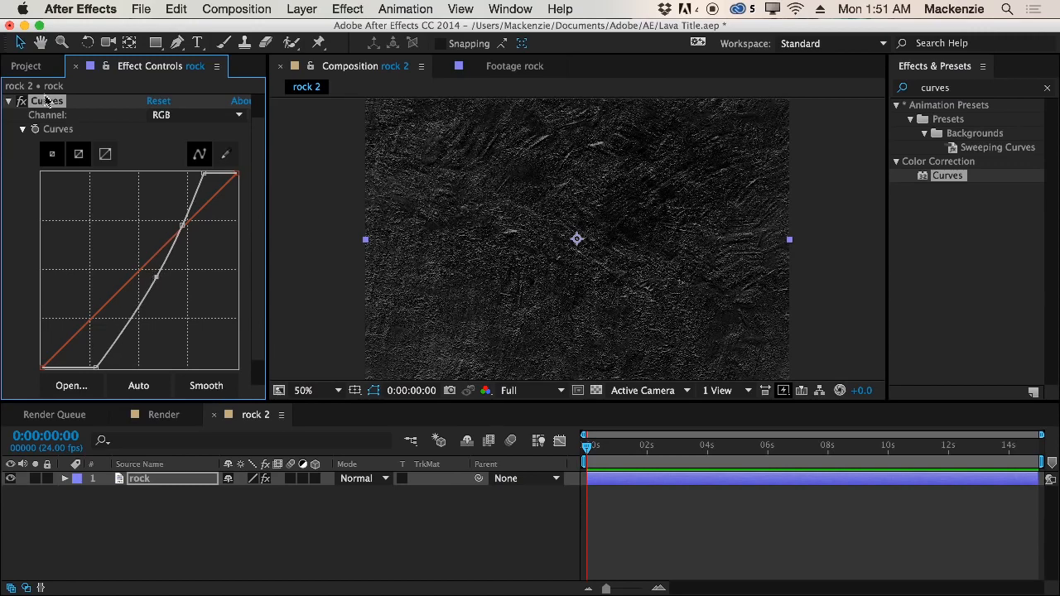
pyautogui.click(8, 101)
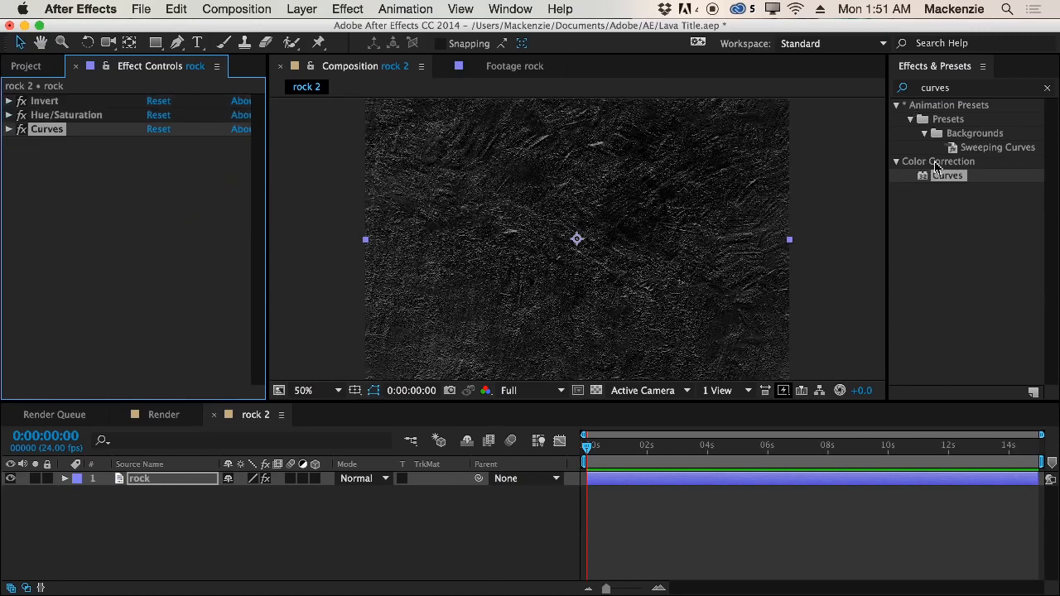
# Add a second Curves effect to the rock layer, raise its black point slightly and pull the lower midtones down, then collapse it
pyautogui.moveTo(948, 186); pyautogui.dragTo(177, 240)
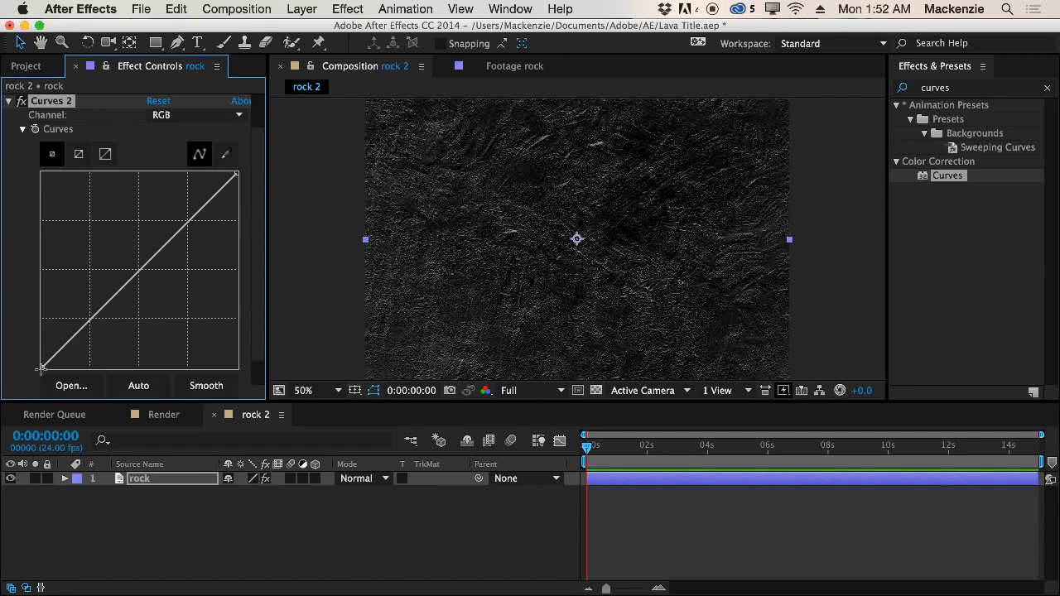
pyautogui.moveTo(40, 365); pyautogui.dragTo(40, 350)
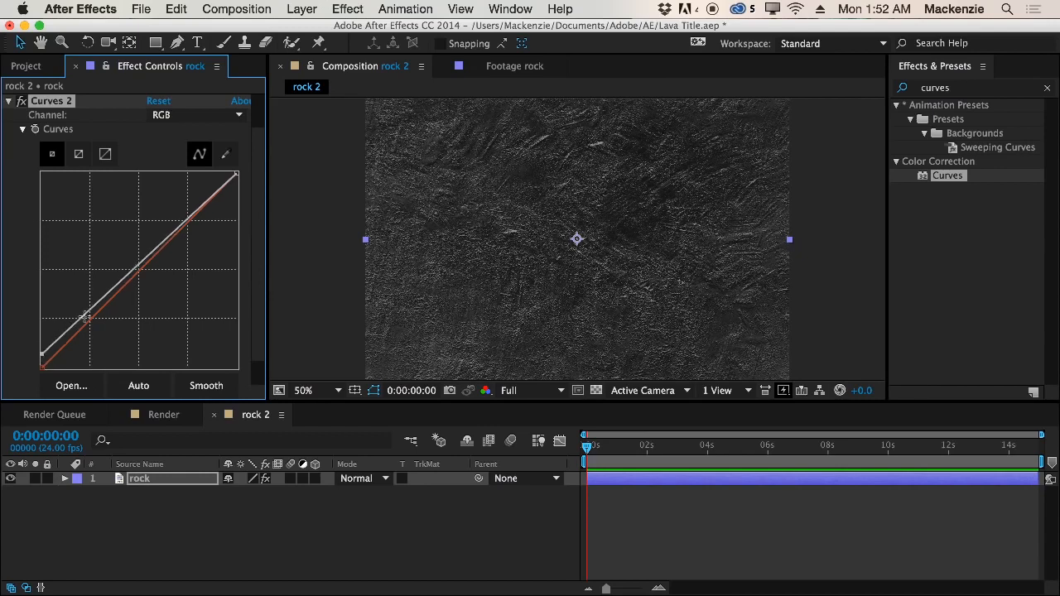
pyautogui.moveTo(85, 316); pyautogui.dragTo(97, 319)
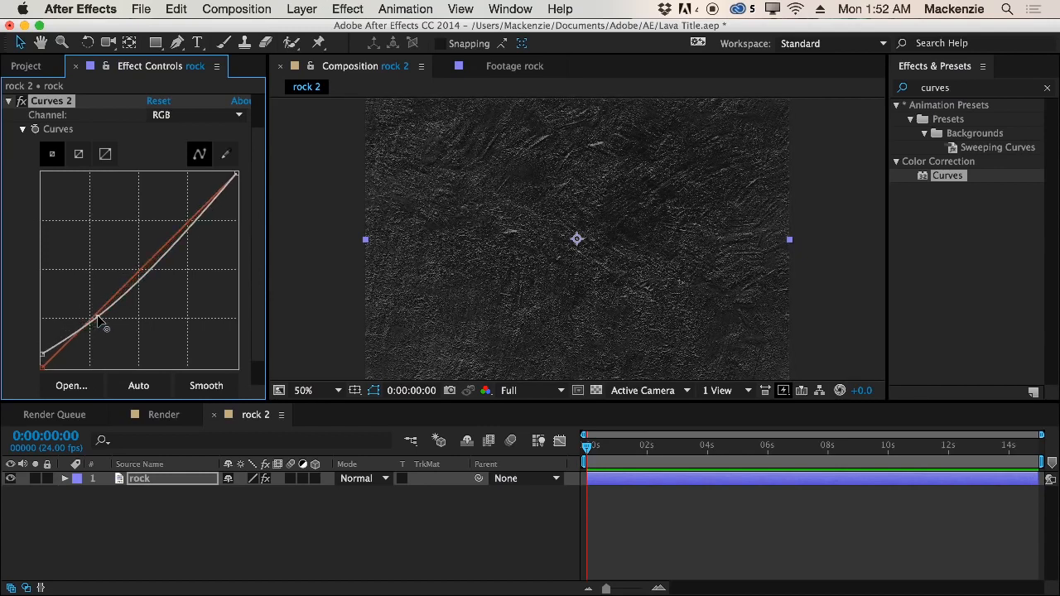
pyautogui.click(841, 531)
pyautogui.click(9, 101)
pyautogui.press(',')
pyautogui.press('.')
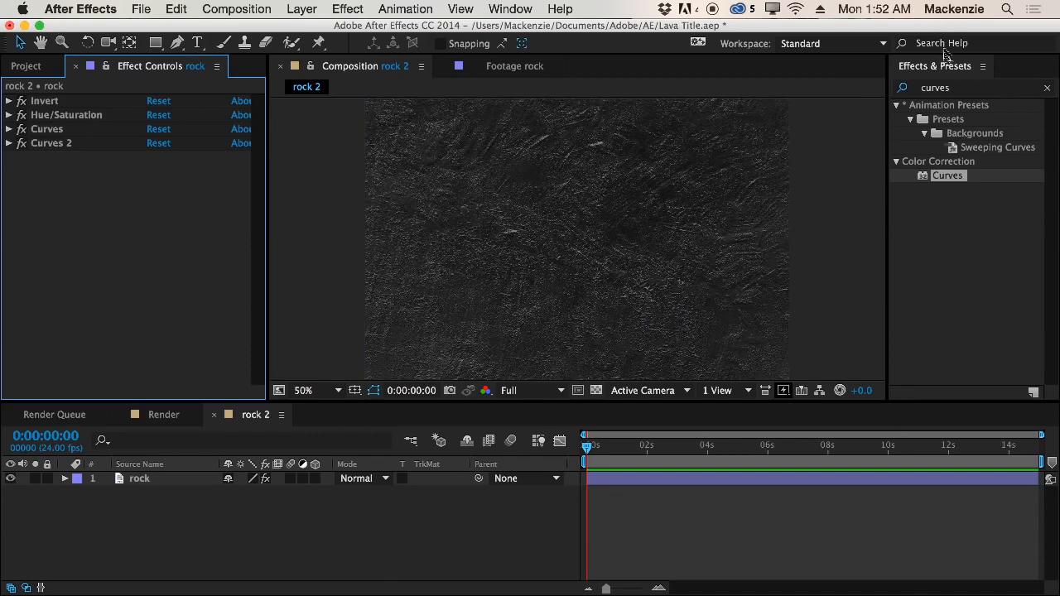
# Find the Shatter effect, add it to the rock layer, and scrub a few frames in to preview the breakup
pyautogui.click(961, 87)
pyautogui.write('shatter')
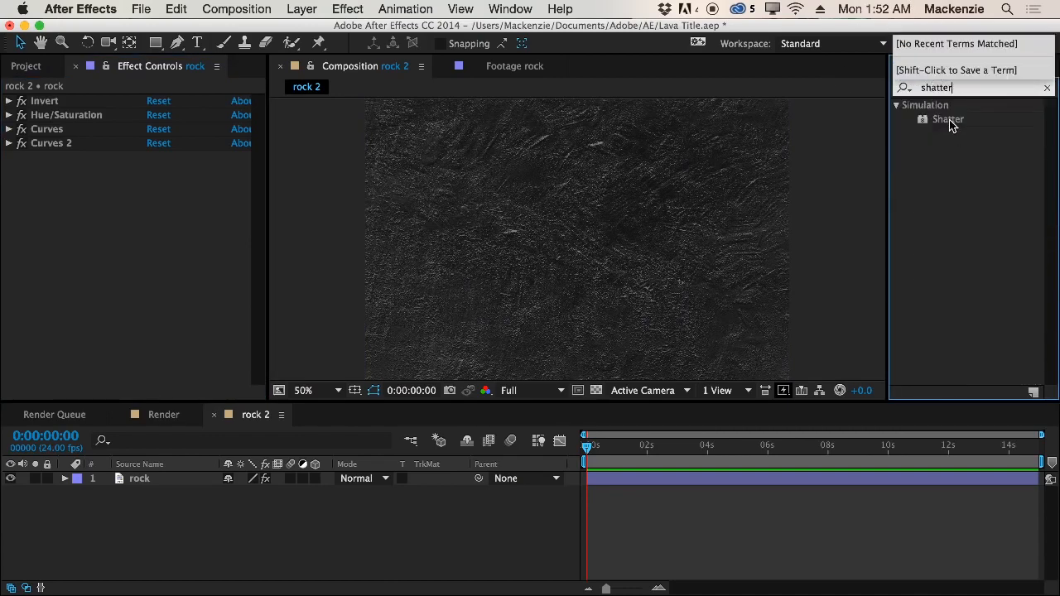
pyautogui.moveTo(948, 120); pyautogui.dragTo(502, 371)
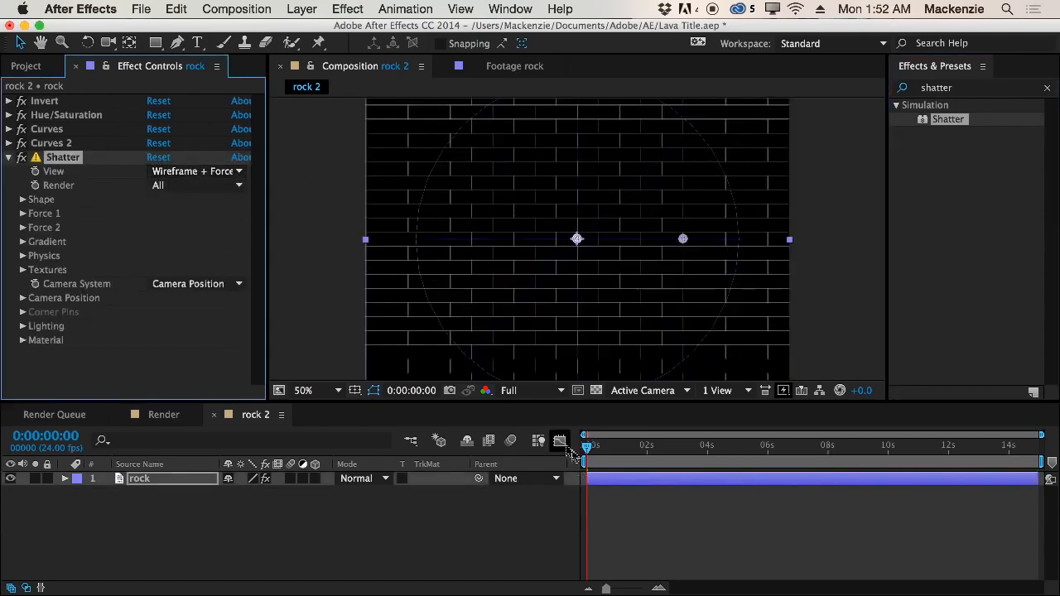
pyautogui.moveTo(589, 446)
pyautogui.mouseDown()
pyautogui.moveTo(668, 445)
pyautogui.moveTo(591, 450)
pyautogui.mouseUp()
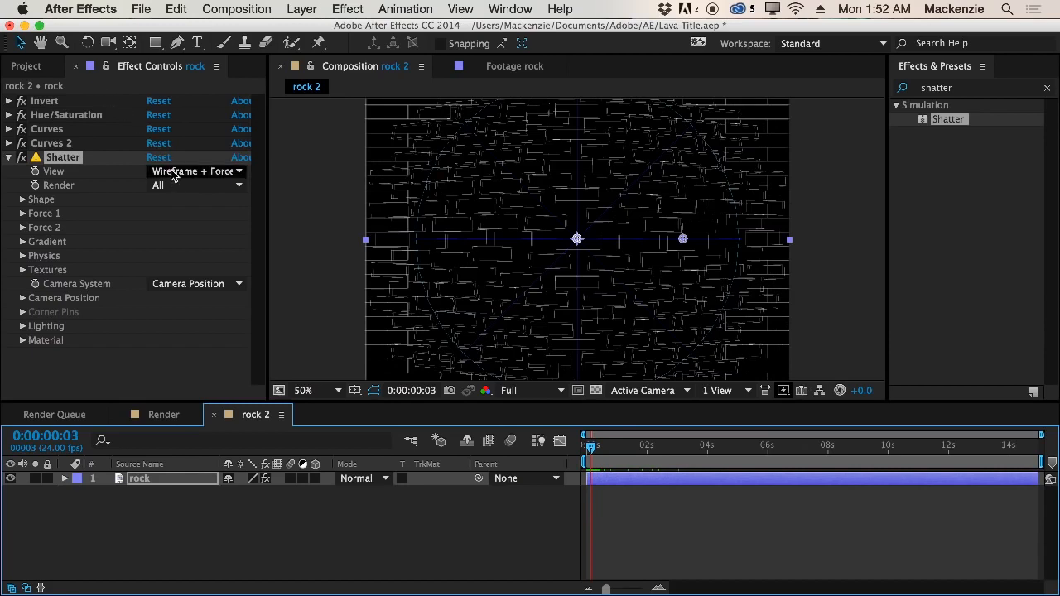
# Set Shatter's View to Rendered and scrub the first frames to preview the textured pieces
pyautogui.click(199, 172)
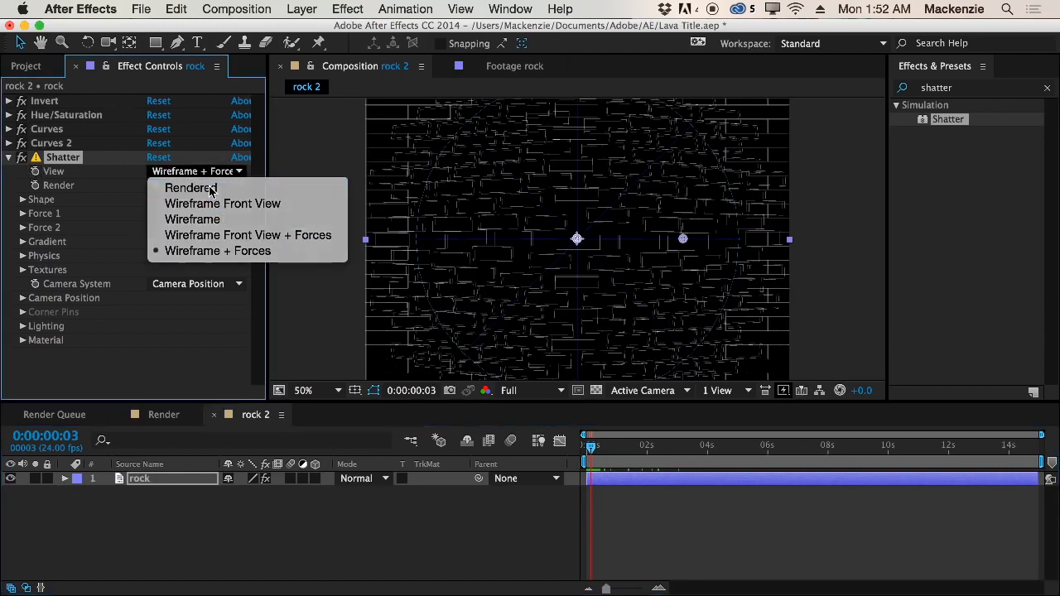
pyautogui.click(211, 189)
pyautogui.moveTo(591, 447)
pyautogui.mouseDown()
pyautogui.moveTo(649, 448)
pyautogui.moveTo(571, 452)
pyautogui.mouseUp()
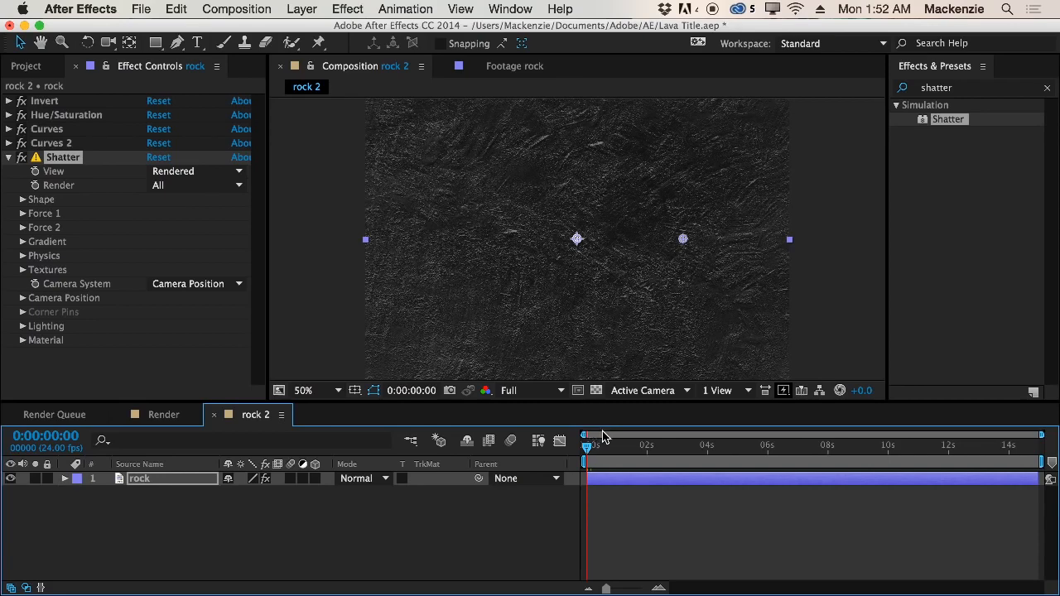
pyautogui.moveTo(605, 448); pyautogui.dragTo(595, 449)
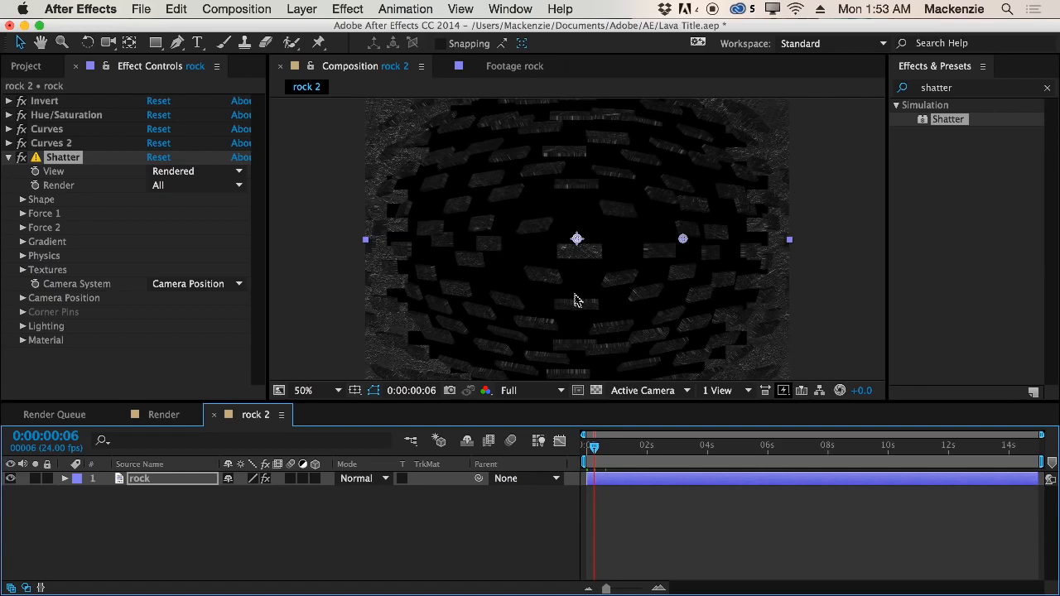
# Set Shatter's Shape Pattern to Herringbone 1 and move the pattern Origin to 2580.0,1640.0
pyautogui.click(23, 200)
pyautogui.click(208, 213)
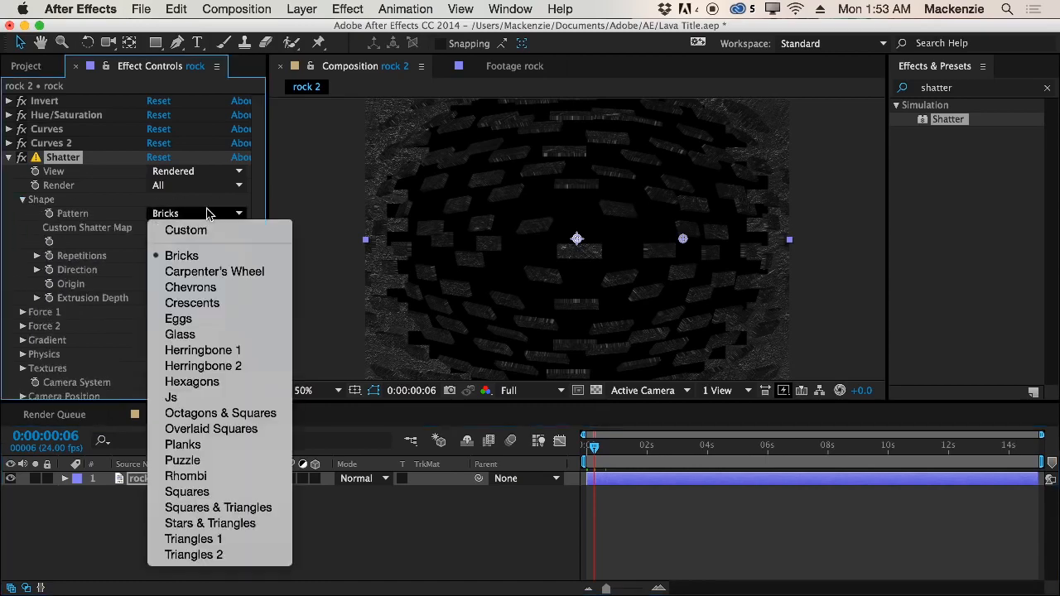
pyautogui.click(234, 358)
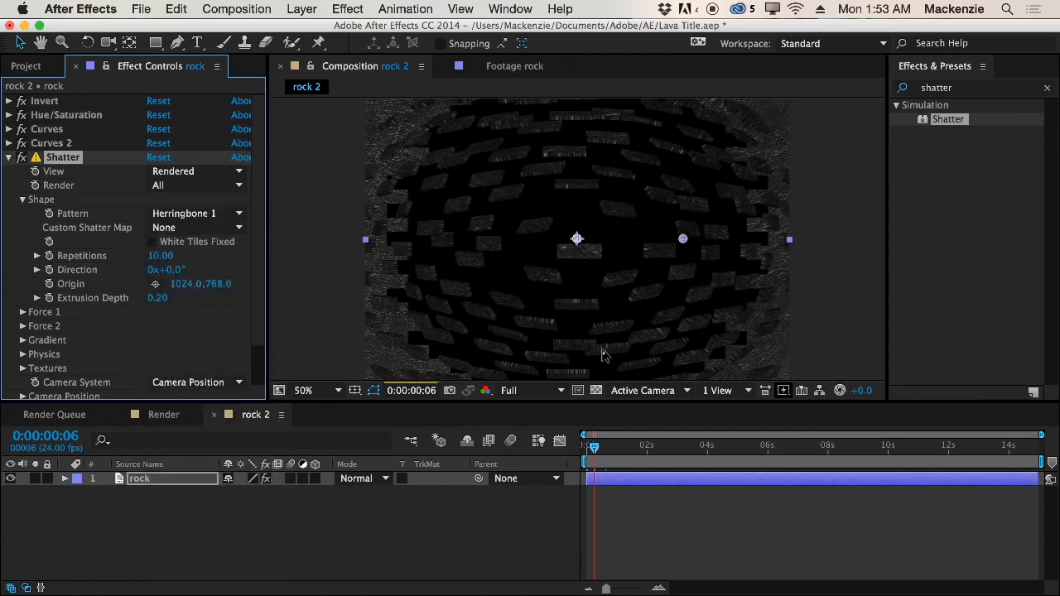
pyautogui.moveTo(595, 452); pyautogui.dragTo(590, 450)
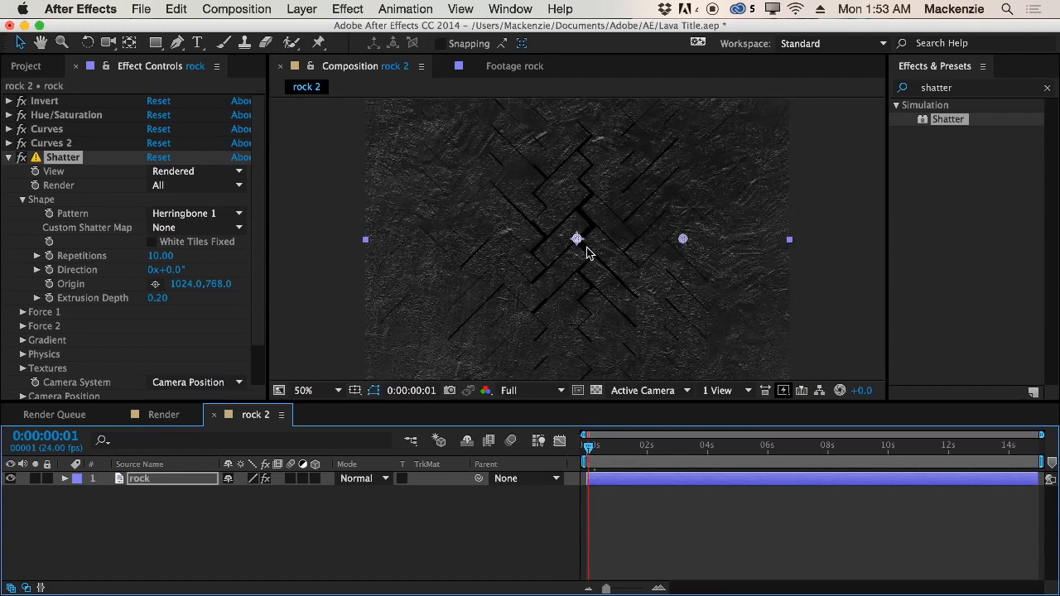
pyautogui.moveTo(577, 239); pyautogui.dragTo(899, 421)
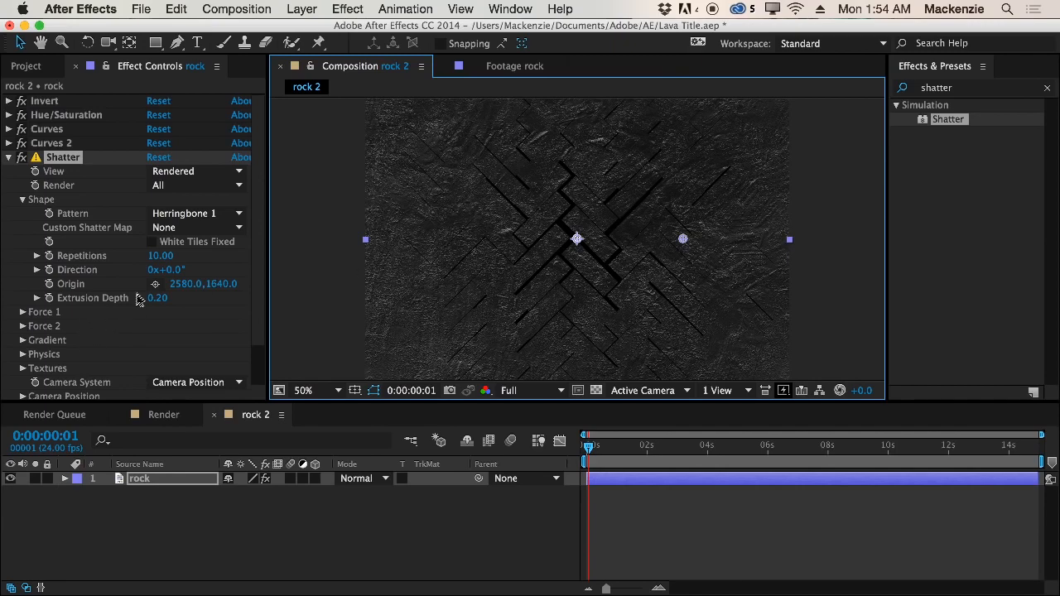
# Try Shatter Extrusion Depths of 2.27 and 10, and restore the depth to 0.20
pyautogui.scroll(-3, 260, 286)
pyautogui.scroll(3, 149, 293)
pyautogui.moveTo(158, 295); pyautogui.dragTo(335, 300)
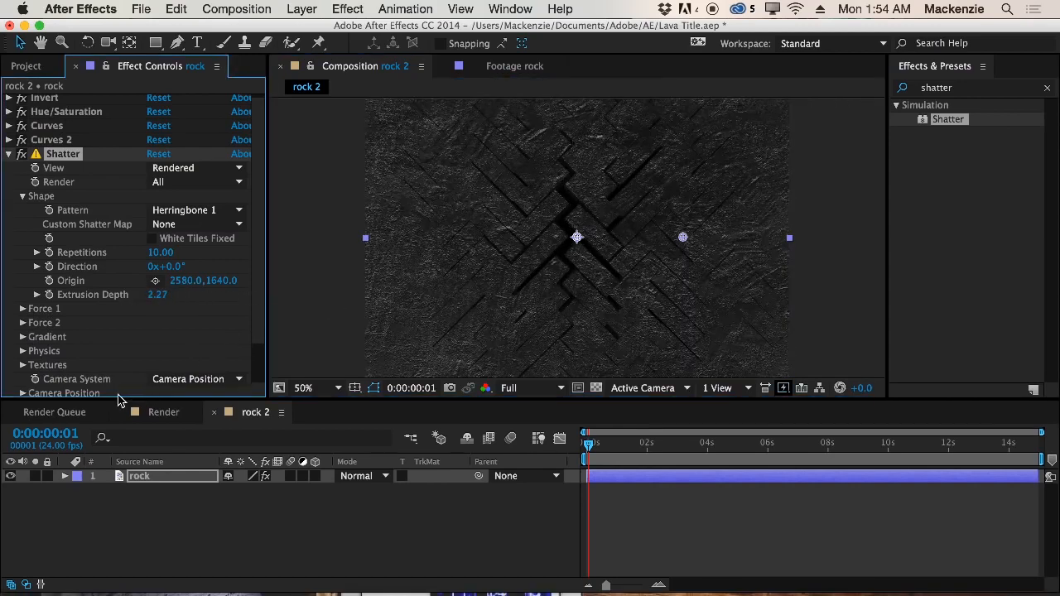
pyautogui.click(160, 295)
pyautogui.write('10')
pyautogui.press('Return')
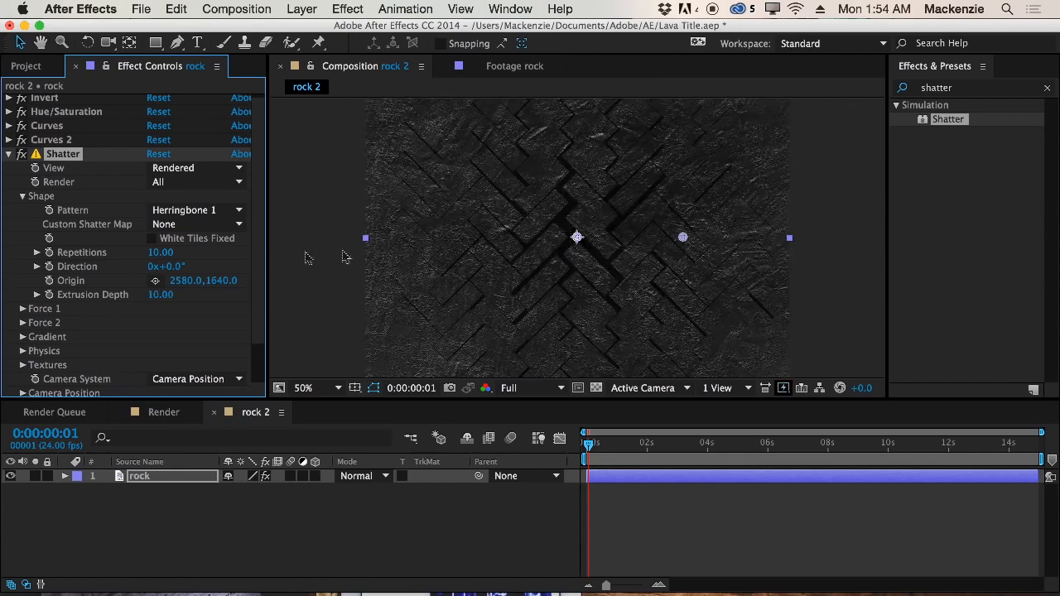
pyautogui.click(160, 295)
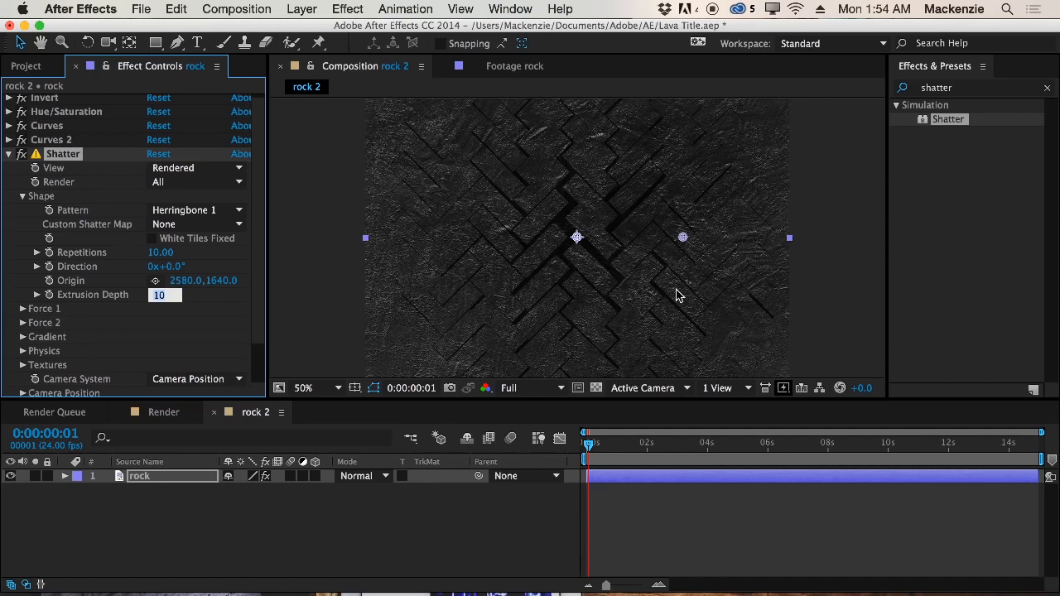
pyautogui.press('Return')
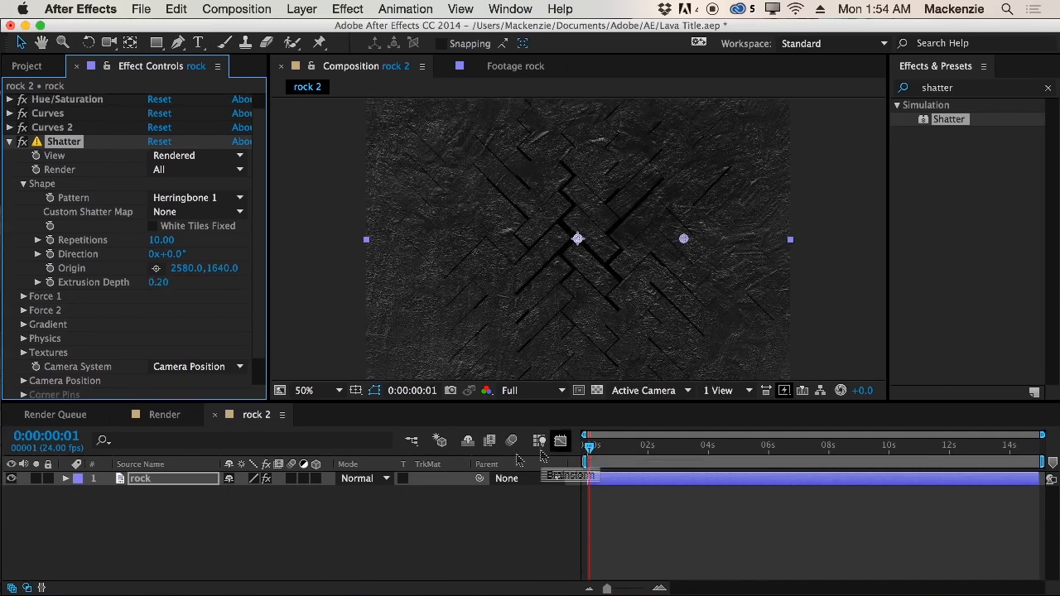
# Scrub the opening frames to examine how the herringbone pieces separate
pyautogui.scroll(-2, 10, 166)
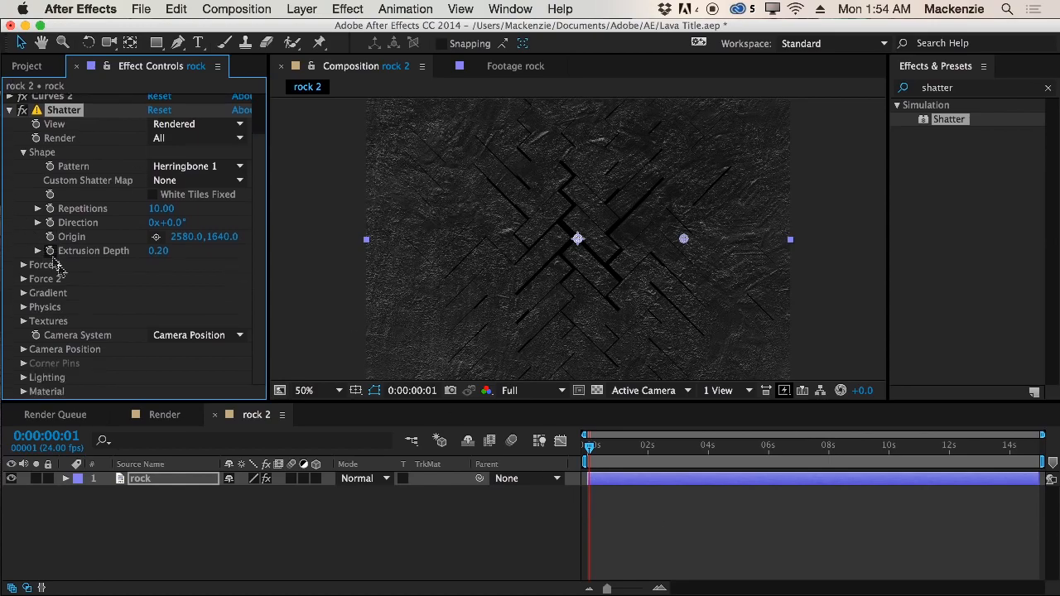
pyautogui.scroll(-3, 521, 296)
pyautogui.scroll(5, 580, 324)
pyautogui.scroll(-2, 580, 324)
pyautogui.moveTo(590, 450)
pyautogui.mouseDown()
pyautogui.moveTo(635, 448)
pyautogui.moveTo(598, 458)
pyautogui.mouseUp()
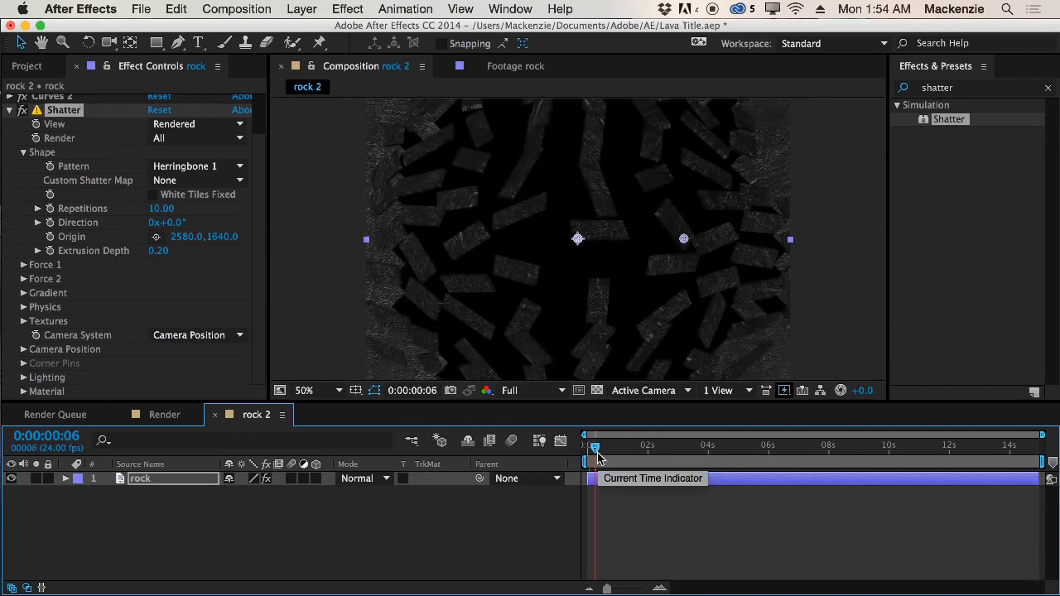
pyautogui.moveTo(598, 456); pyautogui.dragTo(593, 454)
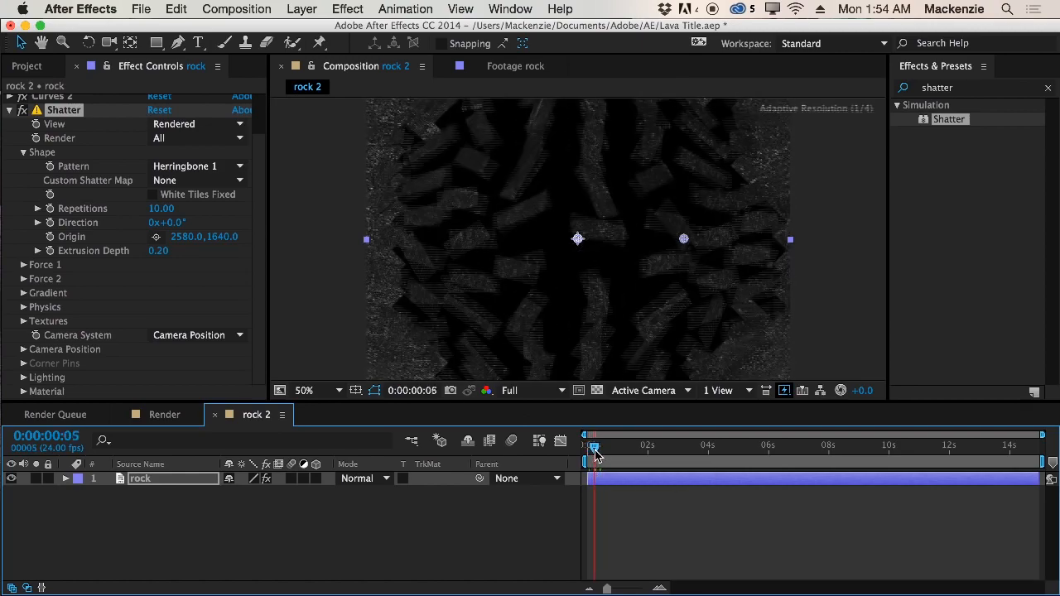
# Set Shatter's Force 1 Radius to 5.00 and Strength to 0.20, and return to the first frame
pyautogui.click(24, 266)
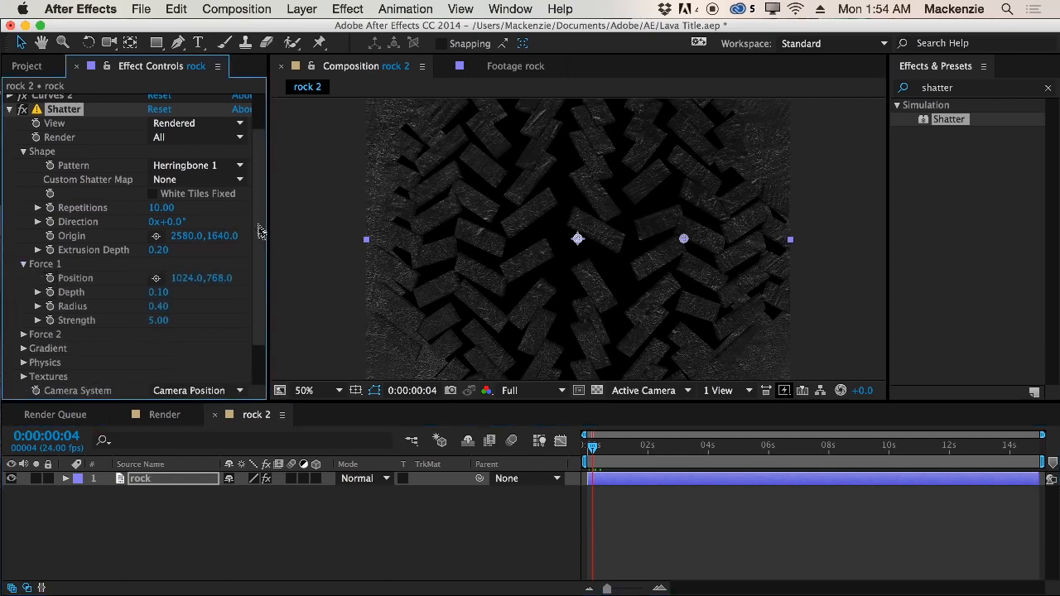
pyautogui.scroll(-3, 78, 272)
pyautogui.click(24, 279)
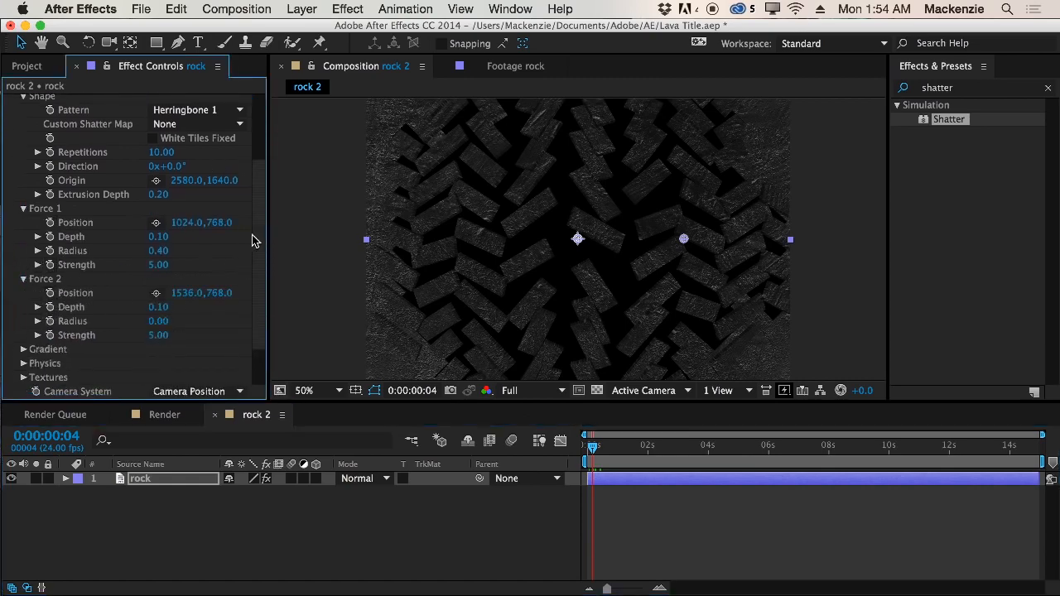
pyautogui.scroll(-2, 249, 245)
pyautogui.moveTo(593, 448)
pyautogui.mouseDown()
pyautogui.moveTo(608, 450)
pyautogui.moveTo(593, 449)
pyautogui.mouseUp()
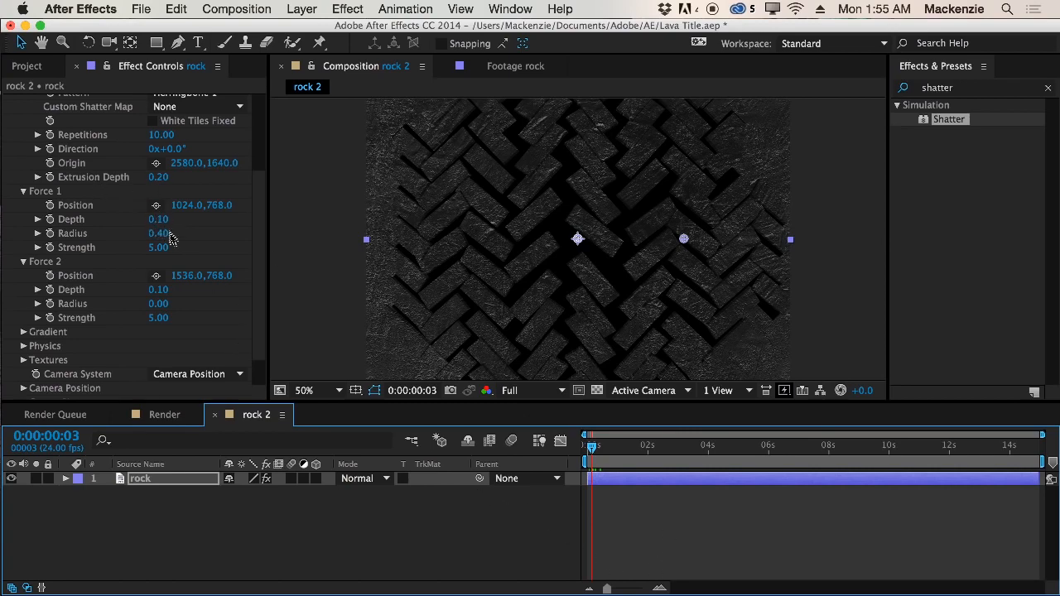
pyautogui.moveTo(159, 234); pyautogui.dragTo(422, 235)
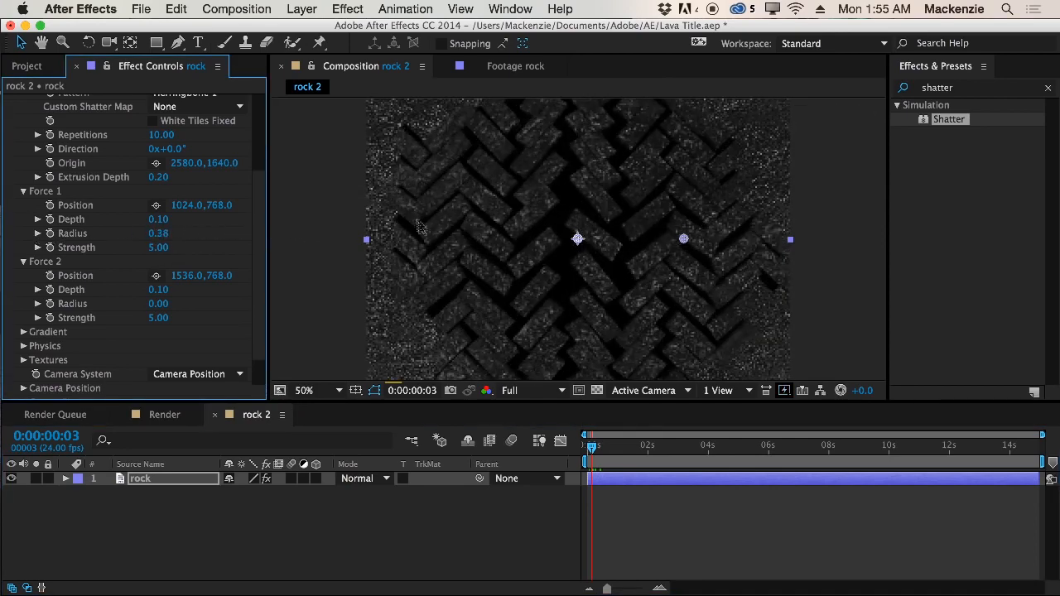
pyautogui.moveTo(159, 235); pyautogui.dragTo(320, 232)
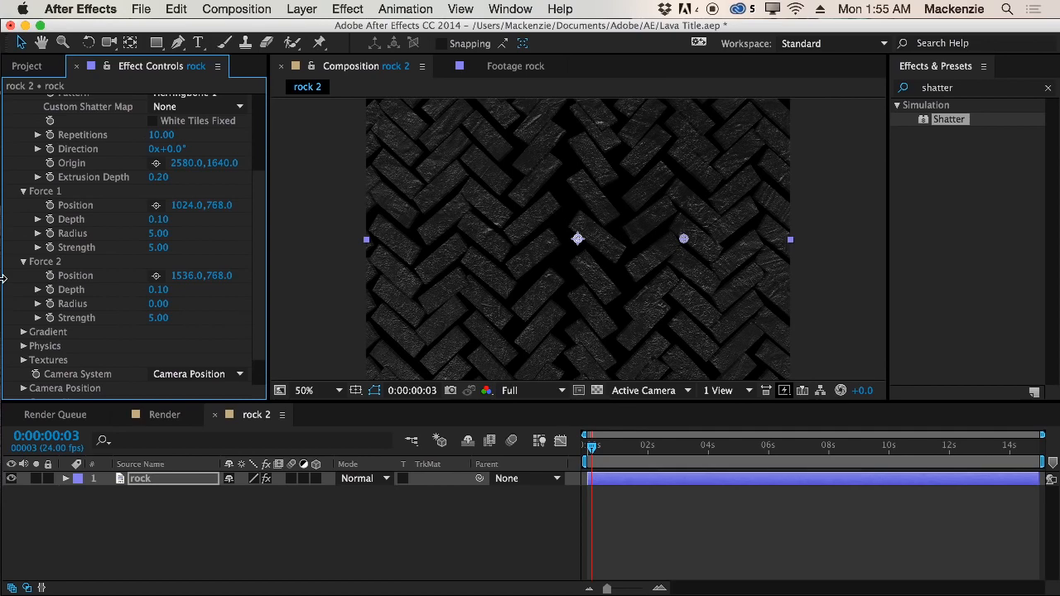
pyautogui.moveTo(155, 248); pyautogui.dragTo(125, 252)
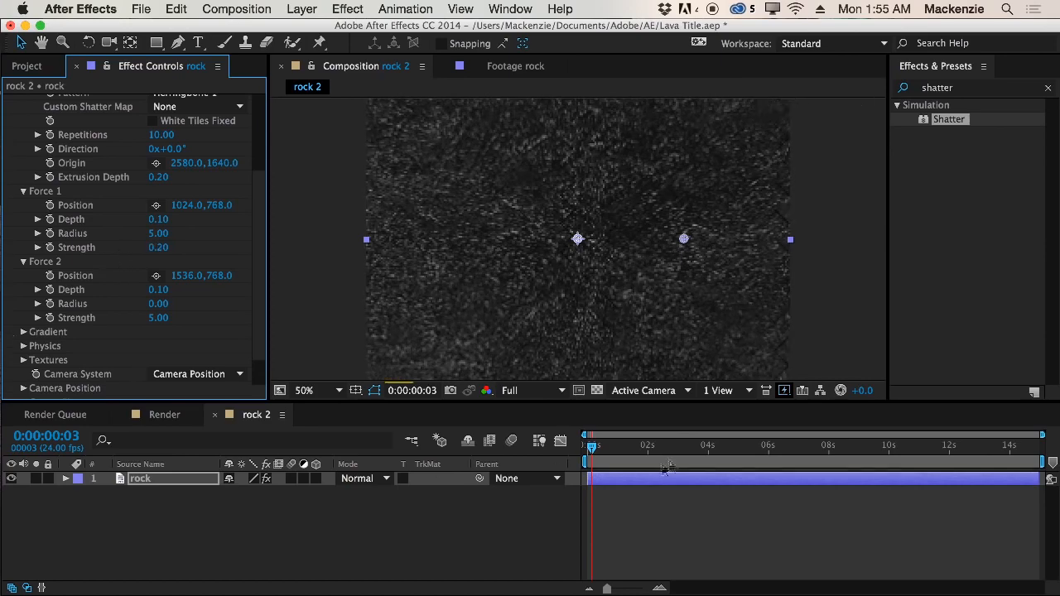
pyautogui.moveTo(592, 445); pyautogui.dragTo(565, 450)
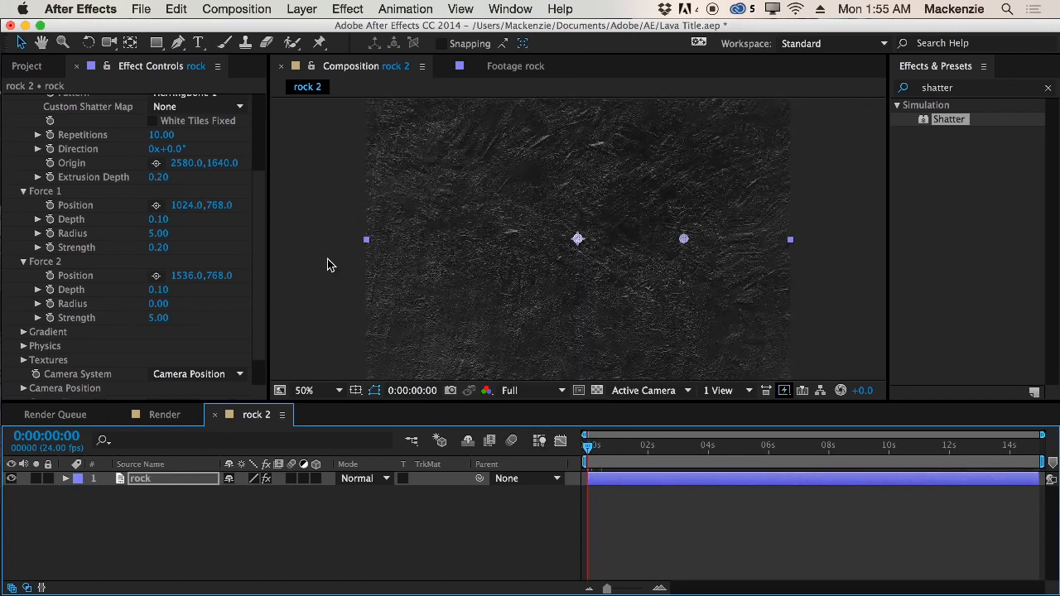
# Disable Shatter's Force 2 by setting its Depth, Radius and Strength to 0
pyautogui.click(158, 290)
pyautogui.press('Return')
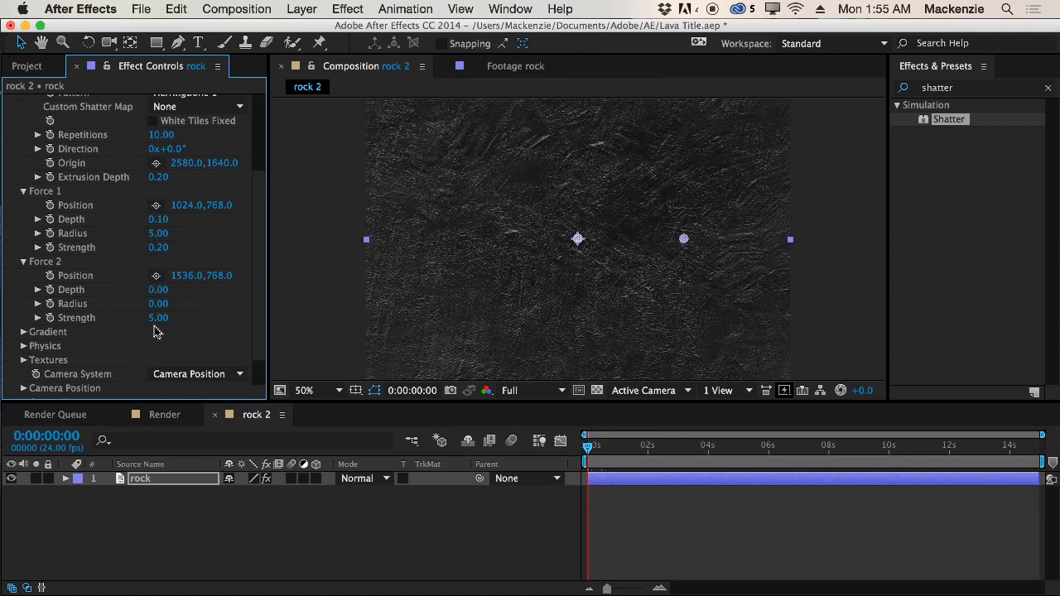
pyautogui.click(160, 304)
pyautogui.write('0')
pyautogui.press('Return')
pyautogui.click(159, 319)
pyautogui.write('0')
pyautogui.press('Return')
pyautogui.moveTo(590, 454)
pyautogui.mouseDown()
pyautogui.moveTo(603, 450)
pyautogui.moveTo(580, 451)
pyautogui.mouseUp()
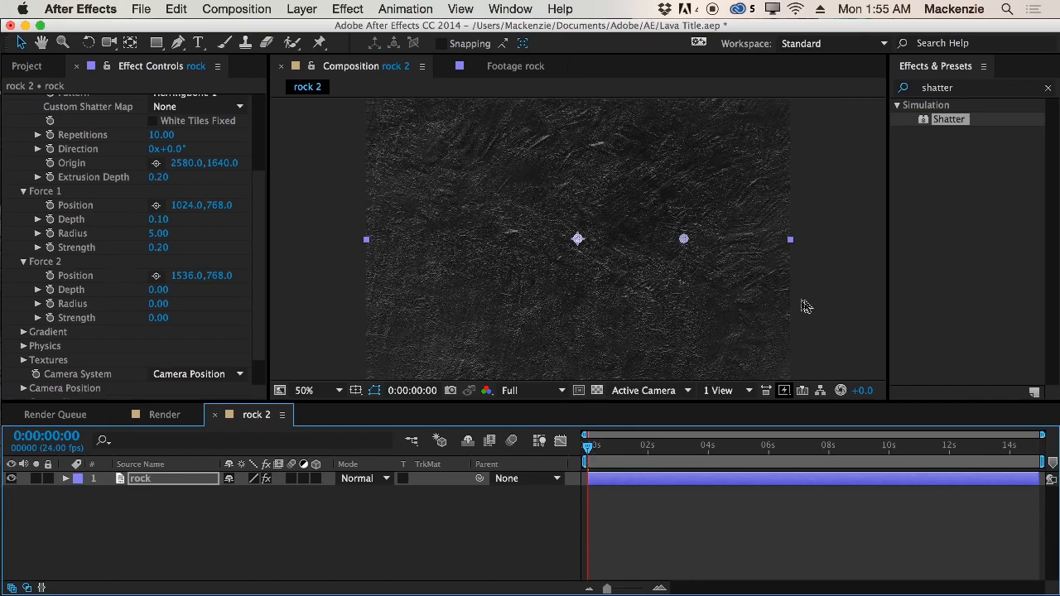
# Set Gravity to 0 in Shatter's Physics settings, deselect the rock layer, and preview the cracks at frame 7
pyautogui.moveTo(589, 448); pyautogui.dragTo(611, 452)
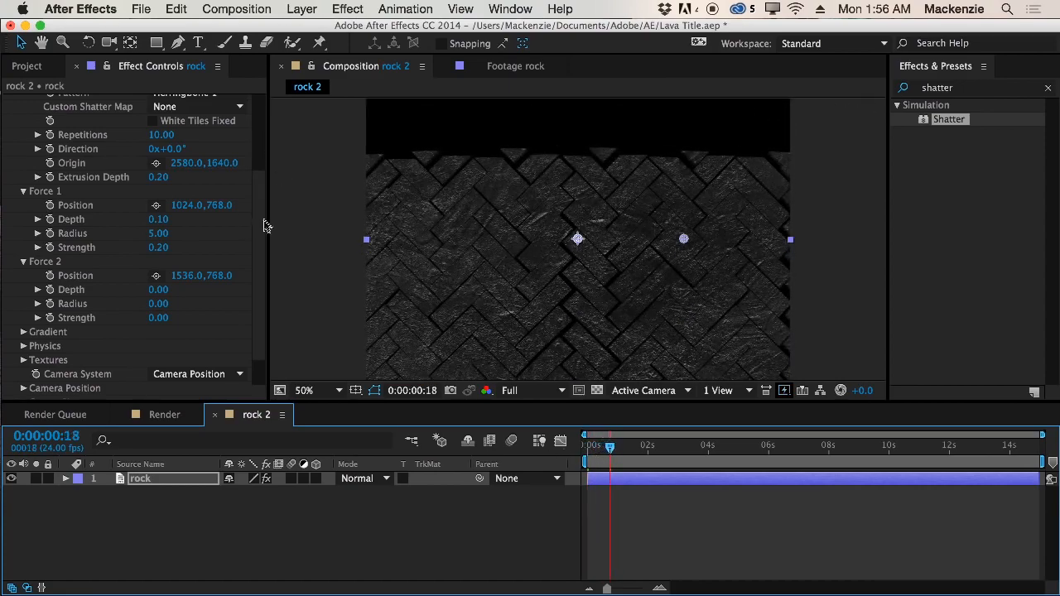
pyautogui.scroll(-2, 158, 282)
pyautogui.click(23, 308)
pyautogui.scroll(-3, 153, 352)
pyautogui.click(158, 339)
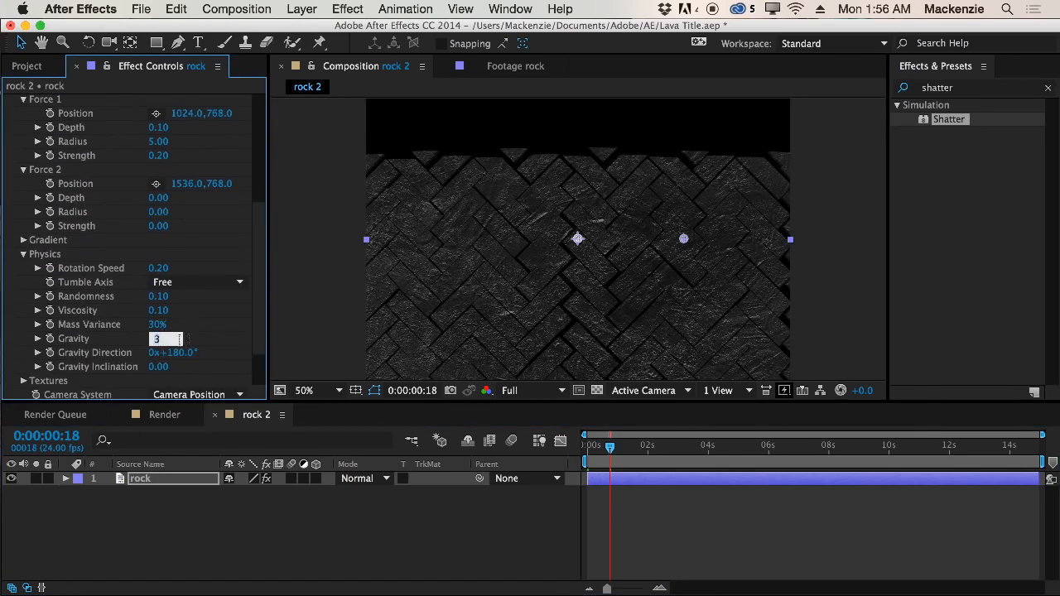
pyautogui.write('0')
pyautogui.press('Return')
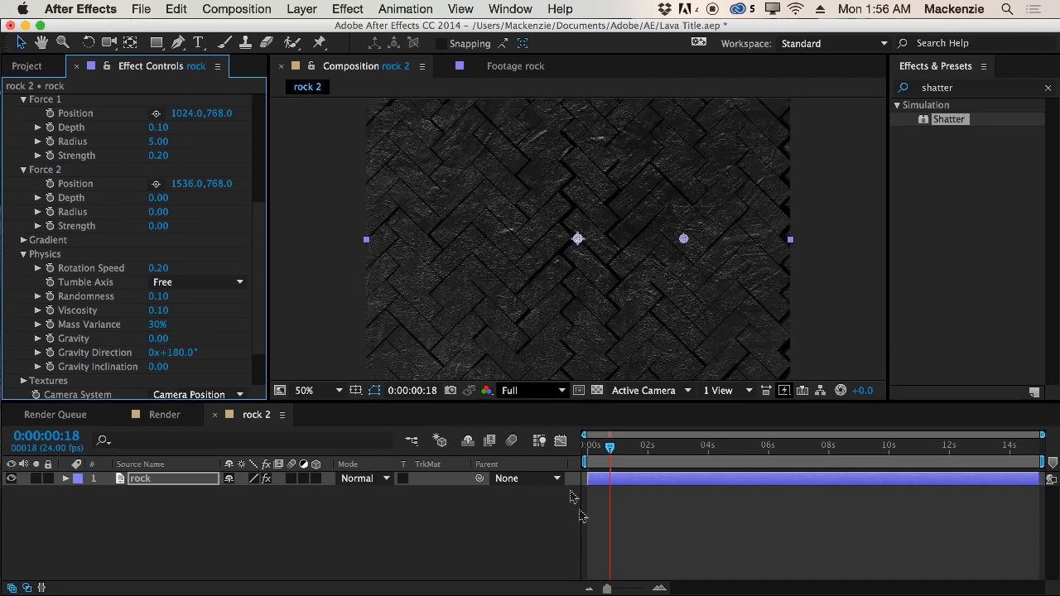
pyautogui.click(678, 498)
pyautogui.moveTo(611, 452)
pyautogui.mouseDown()
pyautogui.moveTo(588, 451)
pyautogui.moveTo(1027, 451)
pyautogui.moveTo(598, 463)
pyautogui.mouseUp()
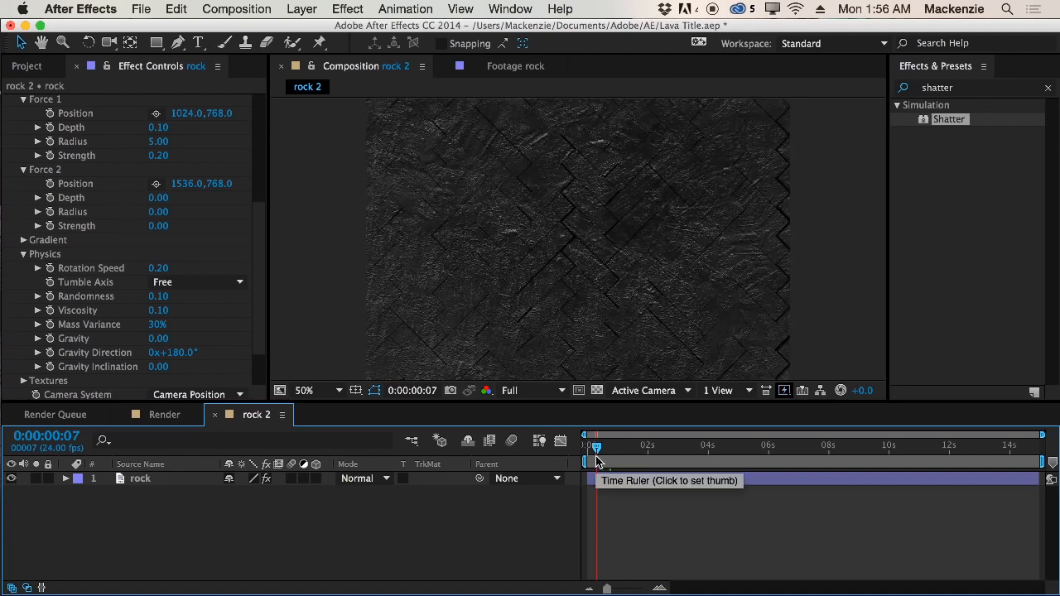
# Nest the rock 2 composition inside a new composition made from it, and keep the playhead at the first frame
pyautogui.click(27, 67)
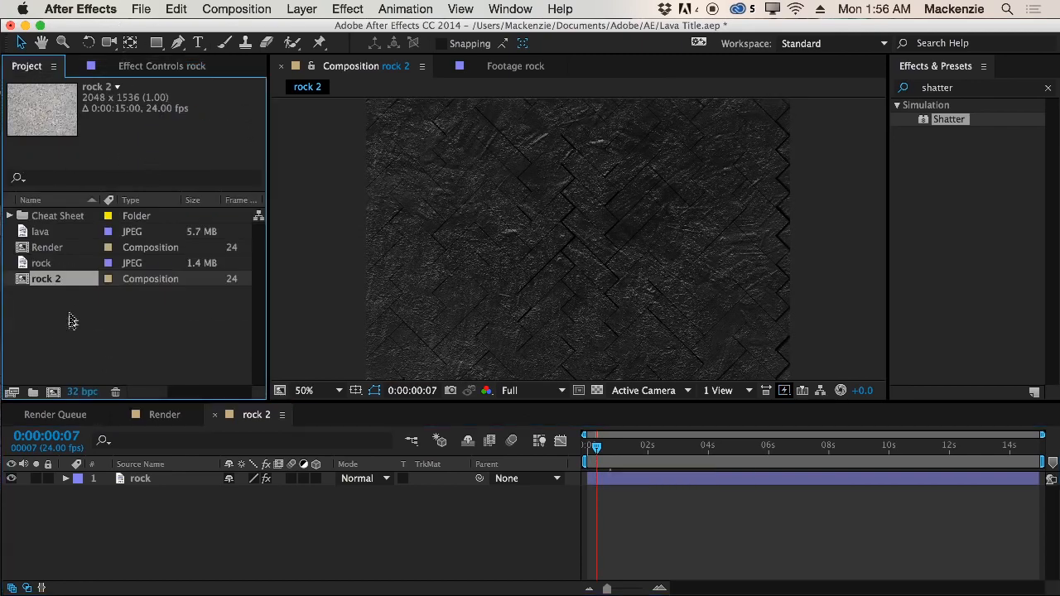
pyautogui.moveTo(93, 274); pyautogui.dragTo(54, 394)
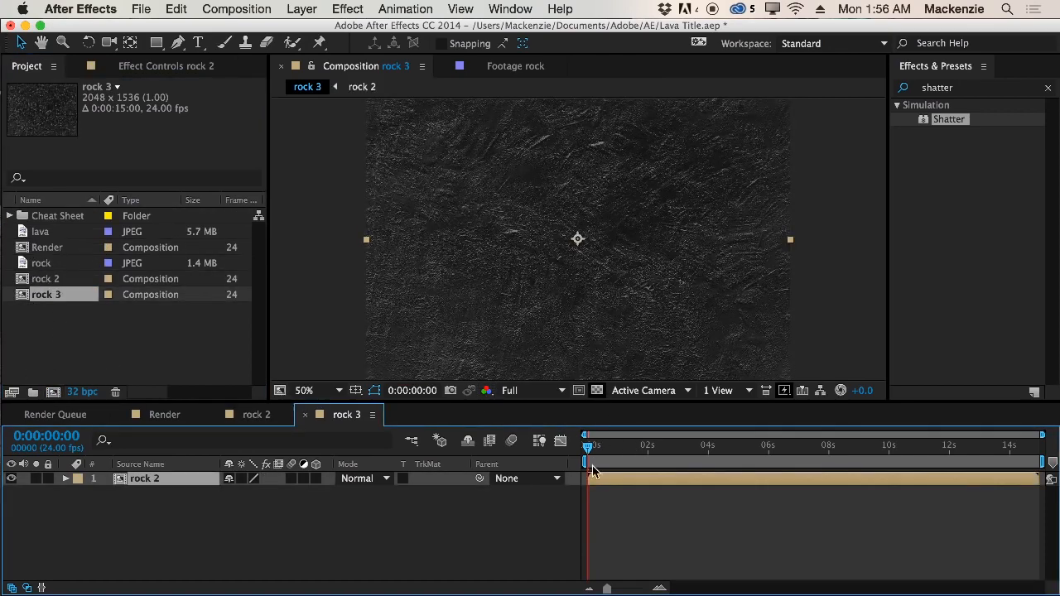
pyautogui.moveTo(590, 452)
pyautogui.mouseDown()
pyautogui.moveTo(702, 452)
pyautogui.moveTo(586, 461)
pyautogui.mouseUp()
pyautogui.moveTo(590, 447); pyautogui.dragTo(587, 448)
# Enable time remapping on the rock 2 layer and set its Time Remap at the first frame to 0:00:00:04
pyautogui.rightClick(164, 483)
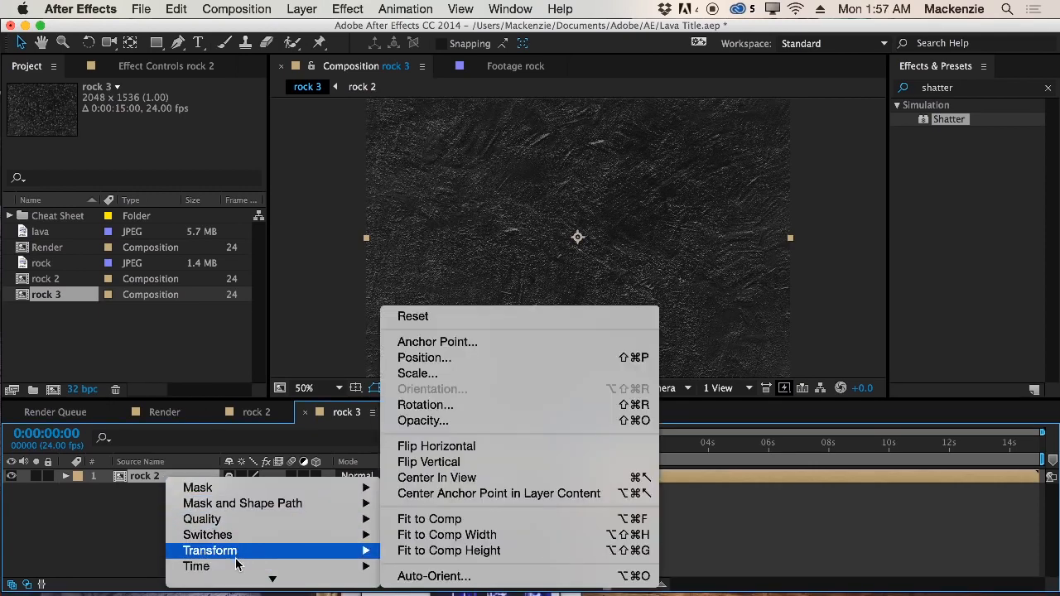
pyautogui.moveTo(237, 567)
pyautogui.click(477, 529)
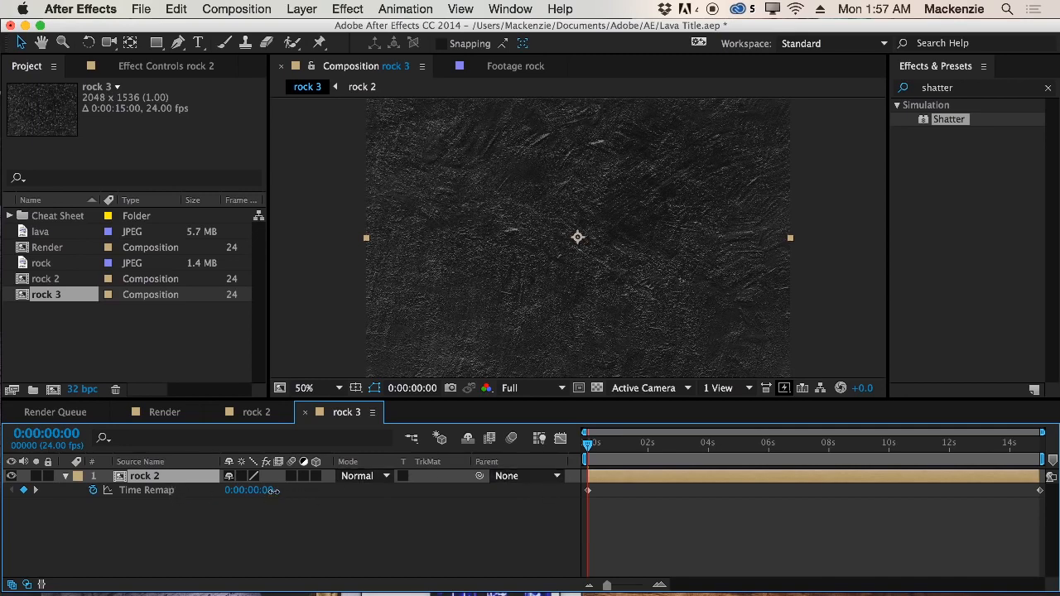
pyautogui.click(271, 491)
pyautogui.moveTo(260, 497); pyautogui.dragTo(276, 491)
pyautogui.click(269, 495)
pyautogui.click(279, 500)
pyautogui.click(274, 495)
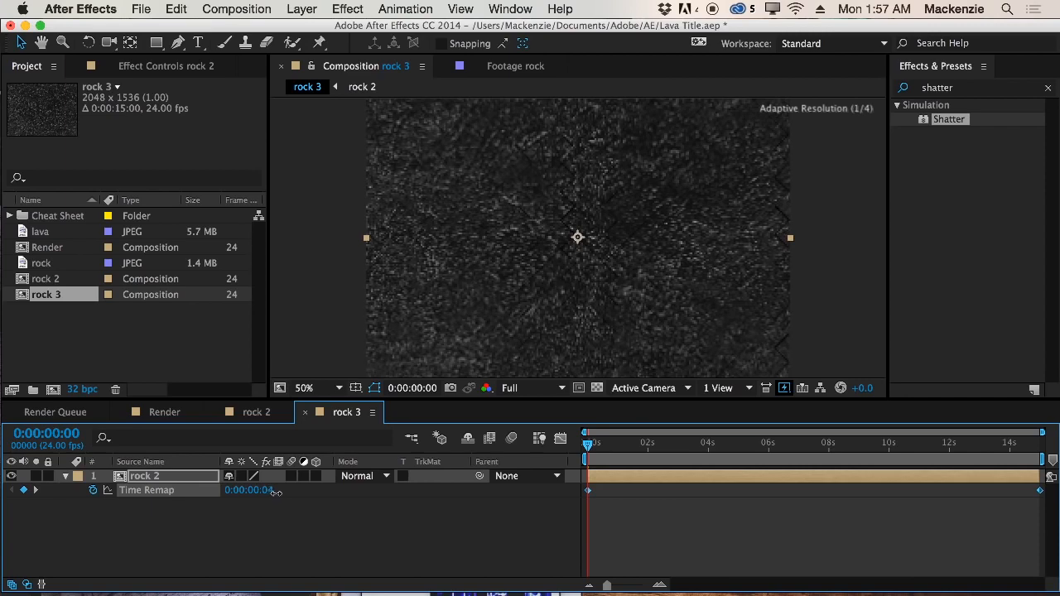
pyautogui.moveTo(276, 491); pyautogui.dragTo(277, 493)
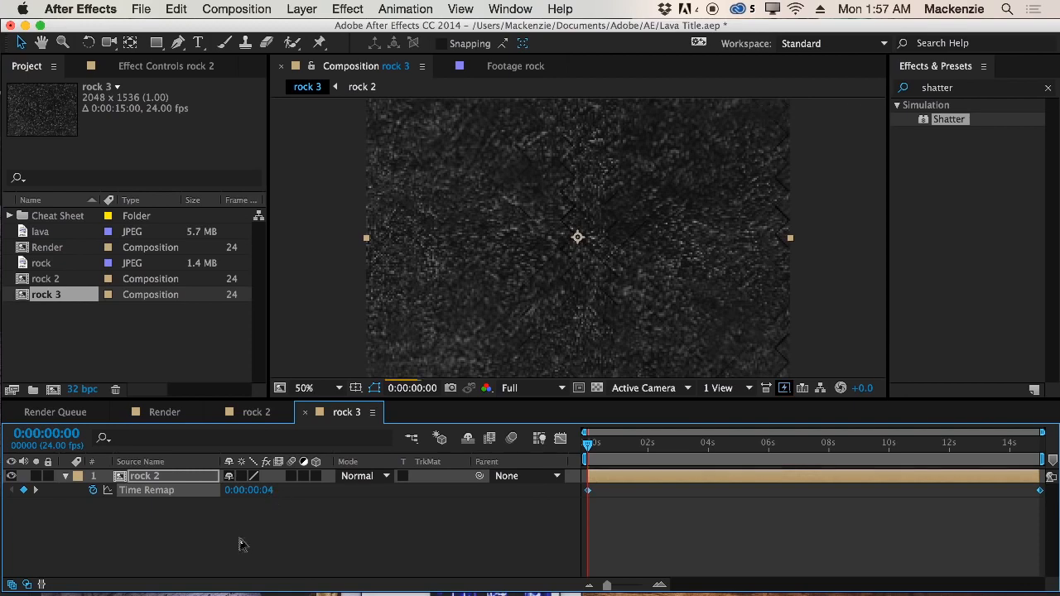
# Set the rock 2 layer's Time Remap at the composition's last frame to 0:00:00:07 and deselect the layer
pyautogui.press('End')
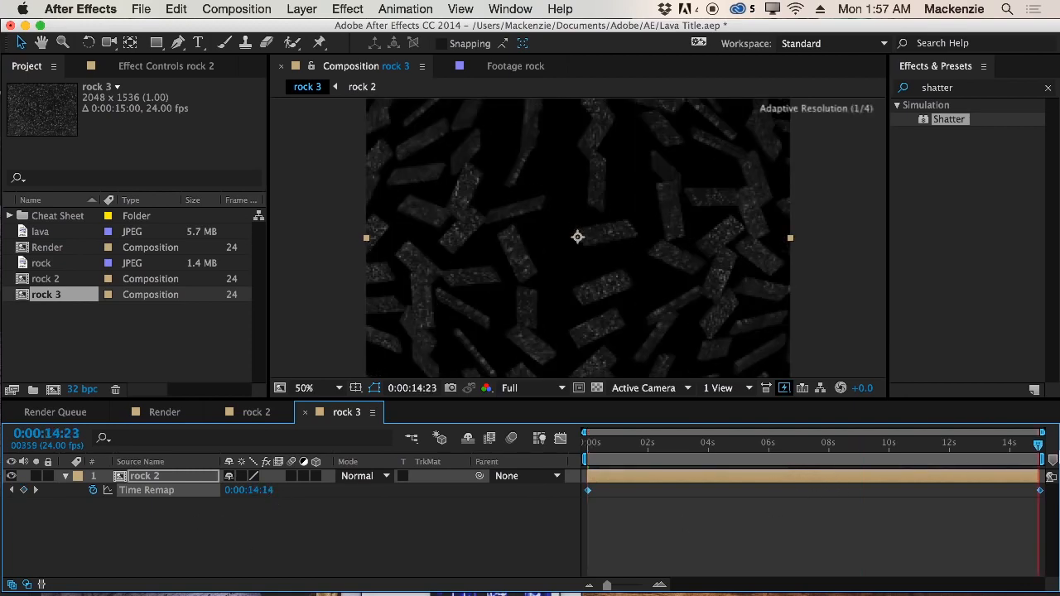
pyautogui.moveTo(265, 490); pyautogui.dragTo(85, 492)
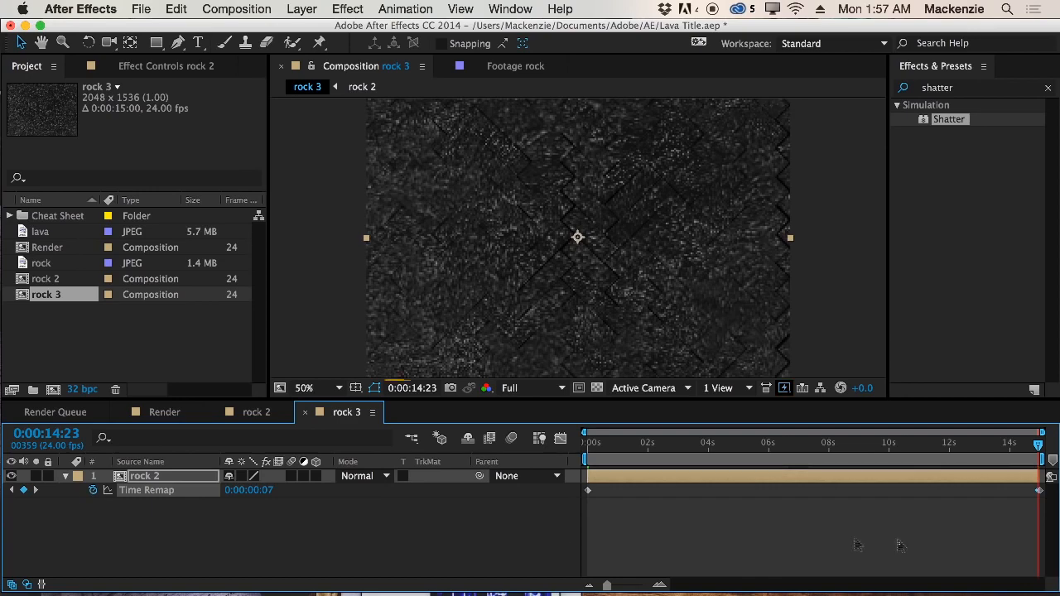
pyautogui.click(777, 516)
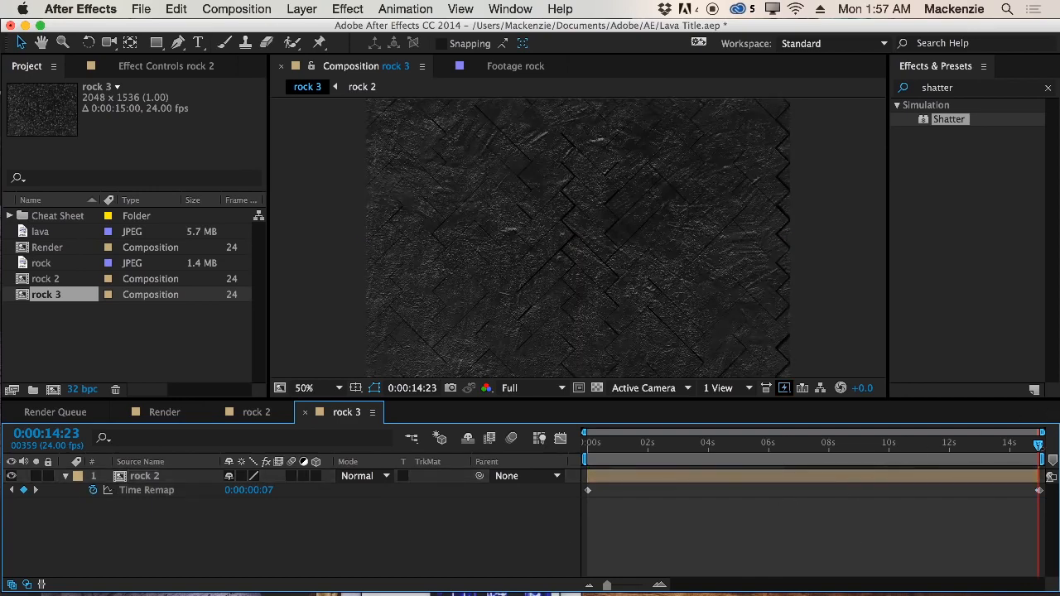
# Scrub through the rock 3 timeline to preview the slowed cracking, and return to the first frame
pyautogui.moveTo(1039, 447)
pyautogui.mouseDown()
pyautogui.moveTo(588, 448)
pyautogui.moveTo(1028, 447)
pyautogui.mouseUp()
pyautogui.moveTo(871, 453); pyautogui.dragTo(497, 479)
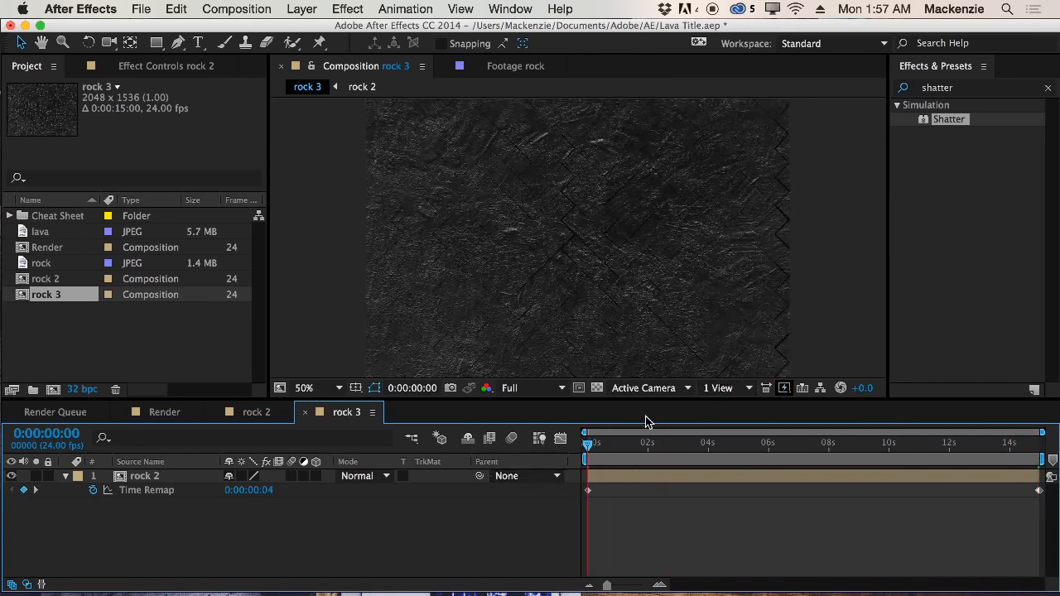
pyautogui.moveTo(588, 448); pyautogui.dragTo(635, 452)
pyautogui.press('Home')
# Compare the original rock 2 composition with the time-remapped rock 3, and scrub rock 3 to 0:00:09:11
pyautogui.click(275, 412)
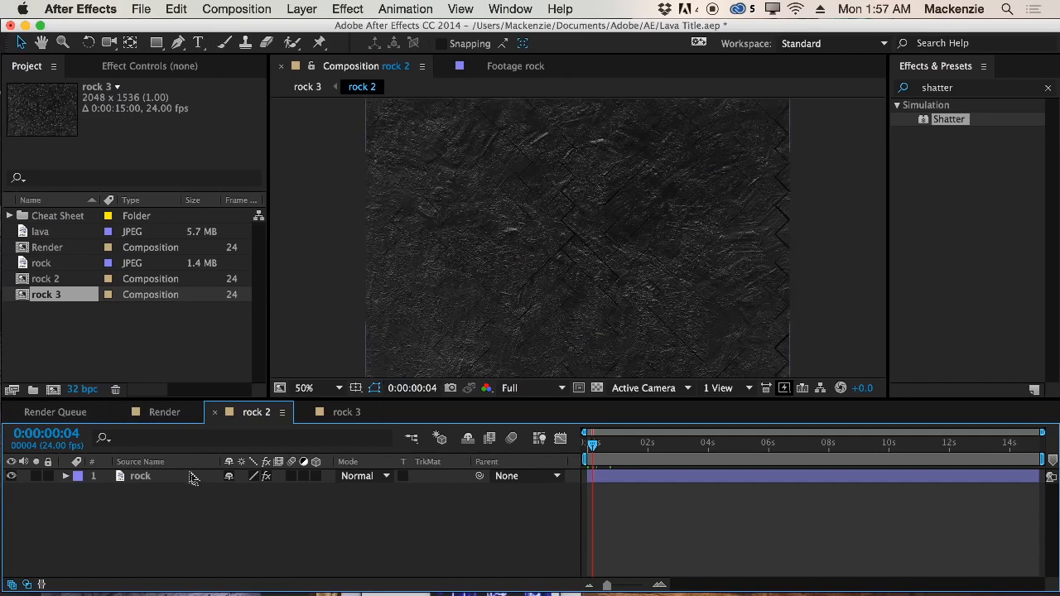
pyautogui.click(215, 413)
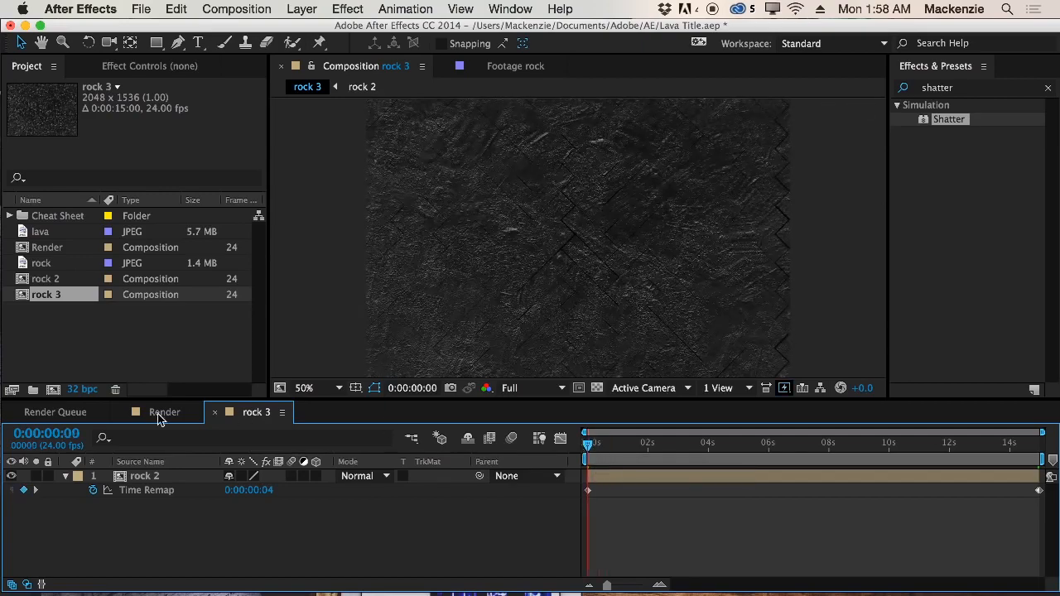
pyautogui.doubleClick(68, 279)
pyautogui.moveTo(621, 444); pyautogui.dragTo(446, 445)
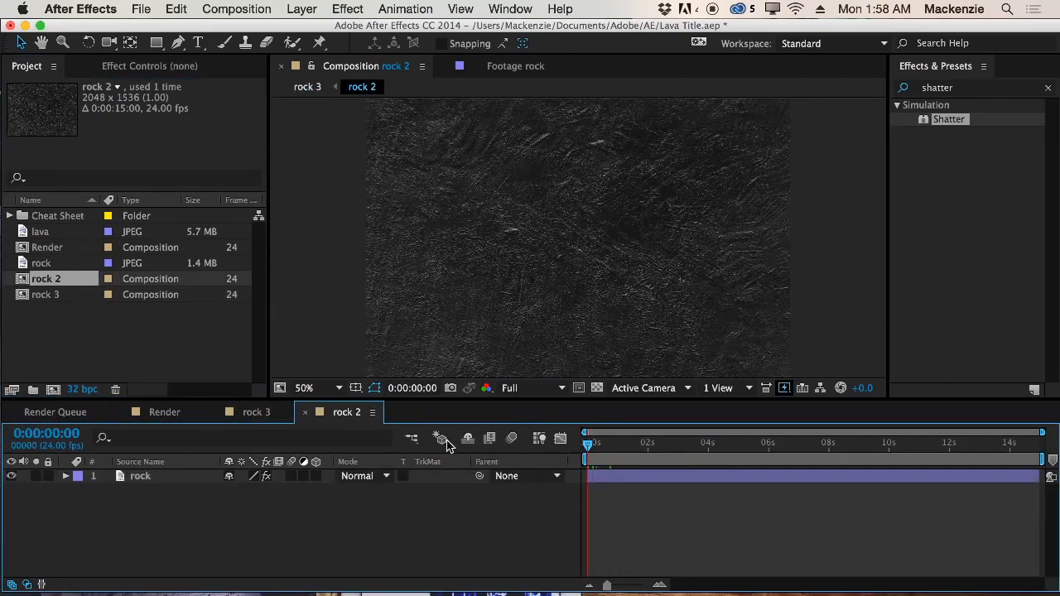
pyautogui.click(306, 412)
pyautogui.moveTo(654, 447); pyautogui.dragTo(595, 452)
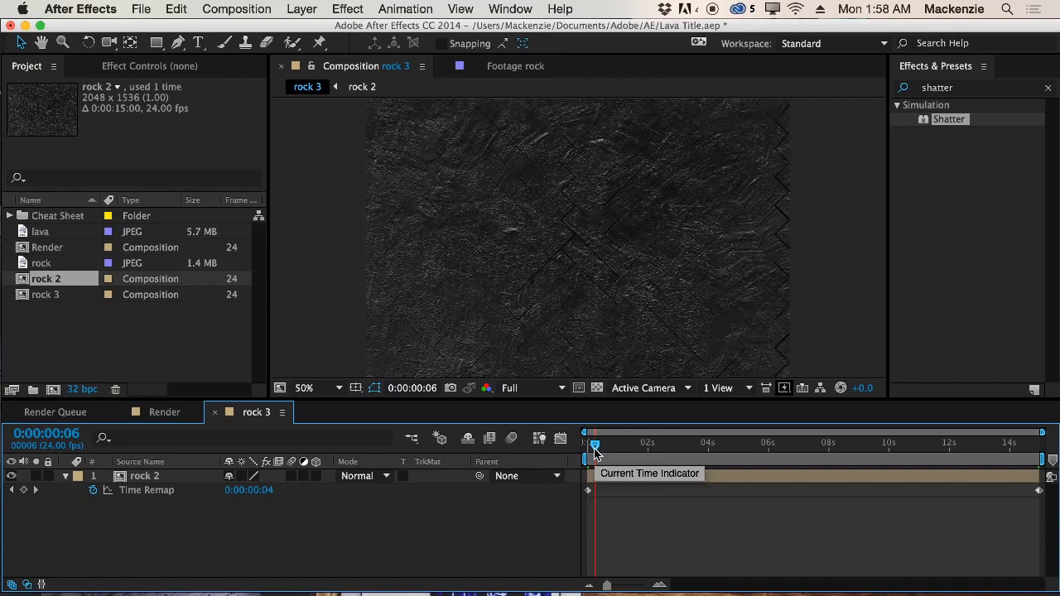
pyautogui.moveTo(667, 446); pyautogui.dragTo(636, 448)
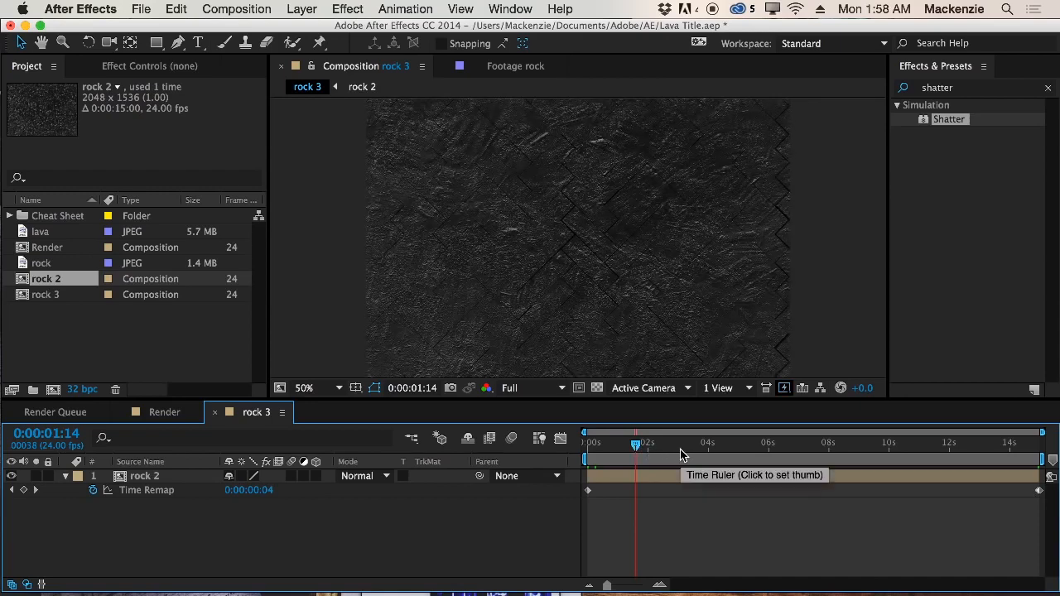
pyautogui.moveTo(719, 454); pyautogui.dragTo(873, 462)
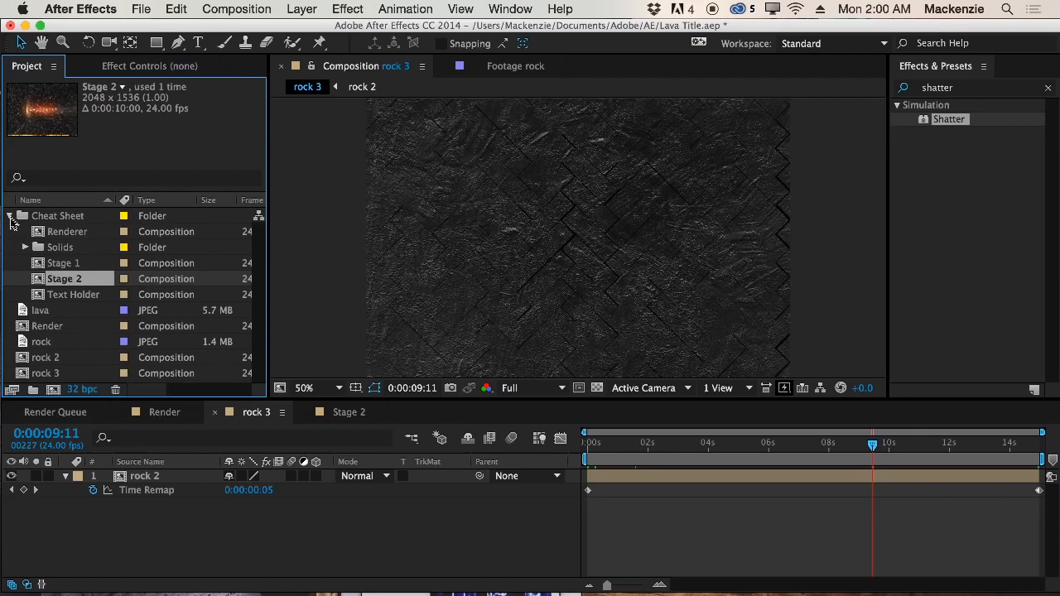
# Collapse the Cheat Sheet folder and place the lava image beneath the rock 2 layer in the rock 3 composition
pyautogui.click(10, 216)
pyautogui.click(68, 343)
pyautogui.click(41, 232)
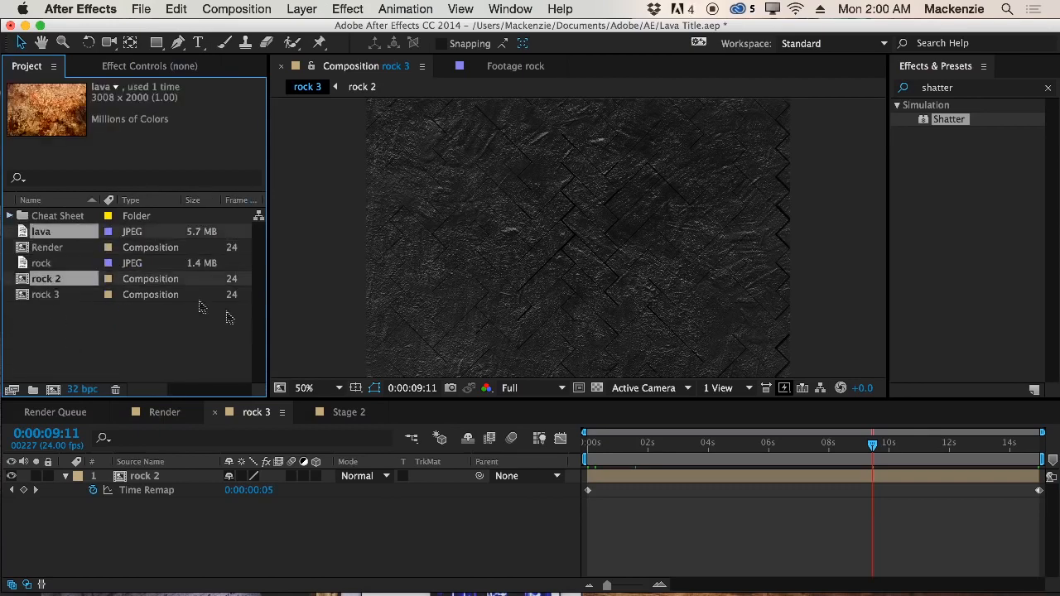
pyautogui.moveTo(245, 519); pyautogui.dragTo(244, 517)
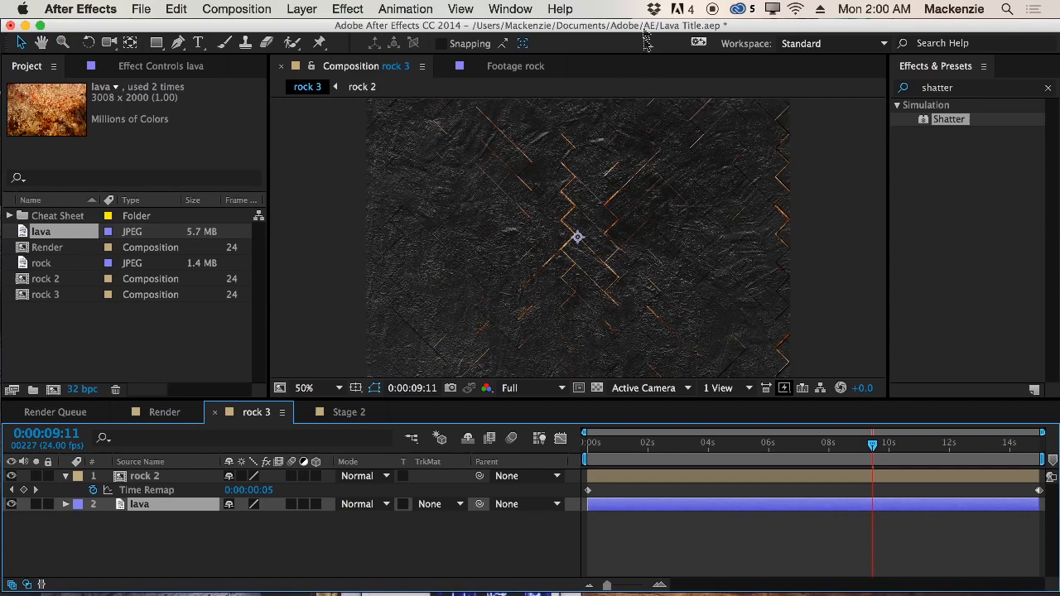
# Find the Bevel Alpha effect and apply it to the rock 2 layer
pyautogui.click(66, 476)
pyautogui.click(173, 478)
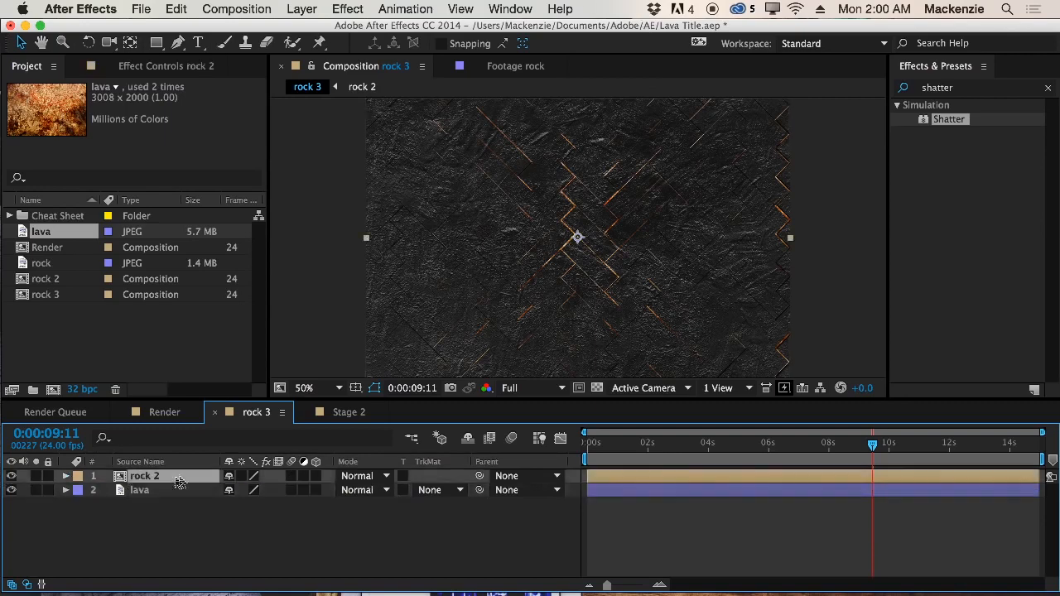
pyautogui.click(961, 89)
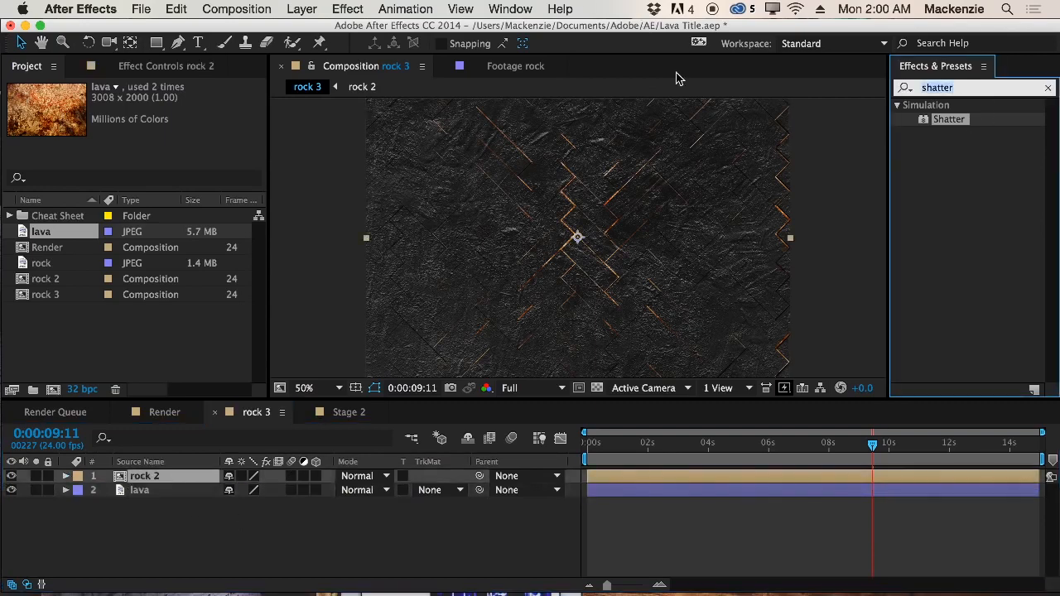
pyautogui.write('bevel')
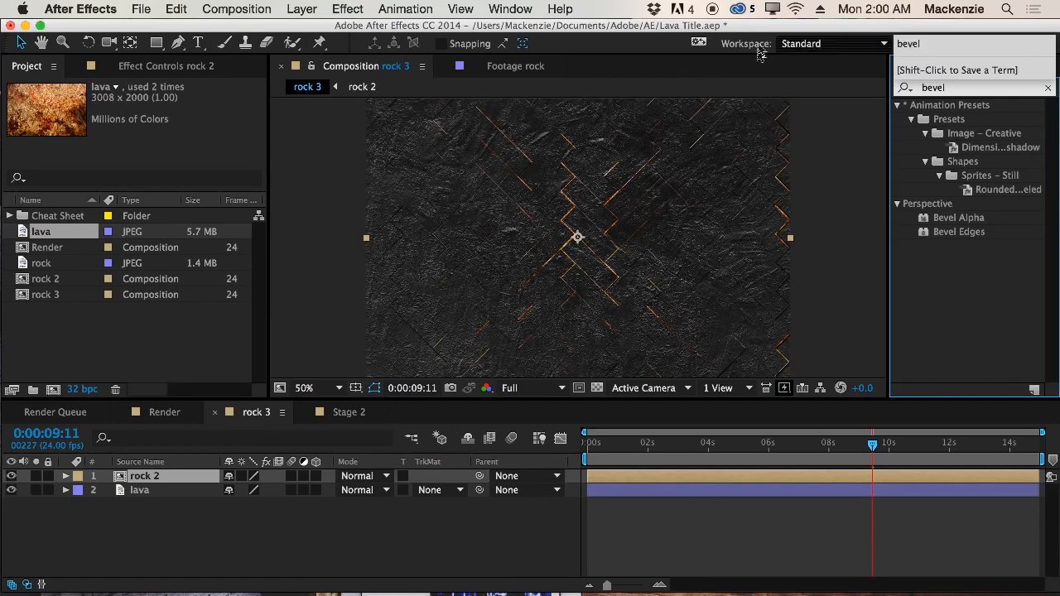
pyautogui.moveTo(948, 217); pyautogui.dragTo(140, 478)
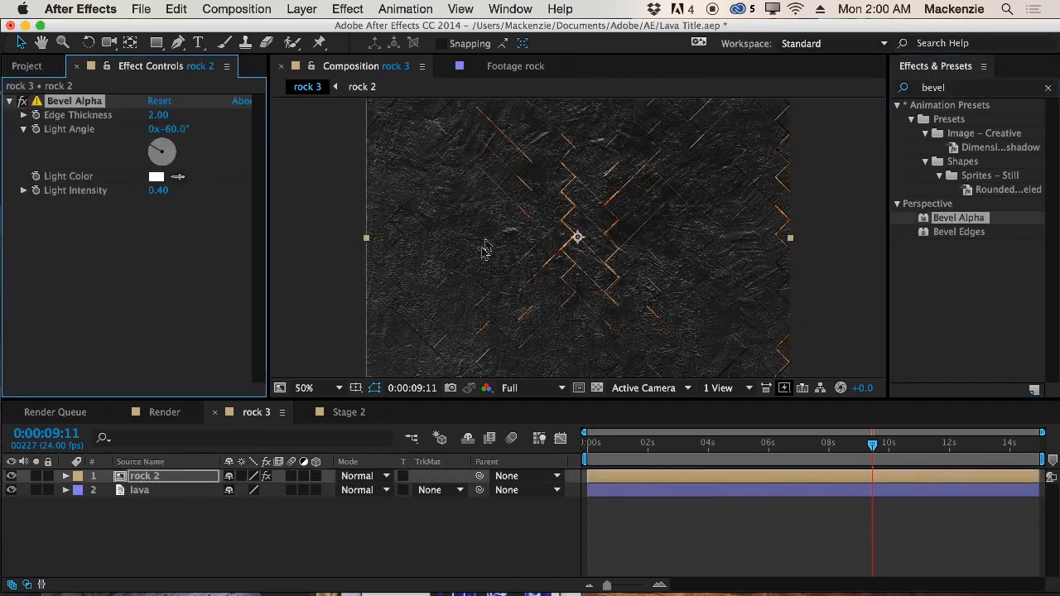
# Set Bevel Alpha's Edge Thickness to 1.00, Light Angle to 32° and Light Intensity to 1.00
pyautogui.scroll(4, 504, 273)
pyautogui.scroll(-1, 515, 256)
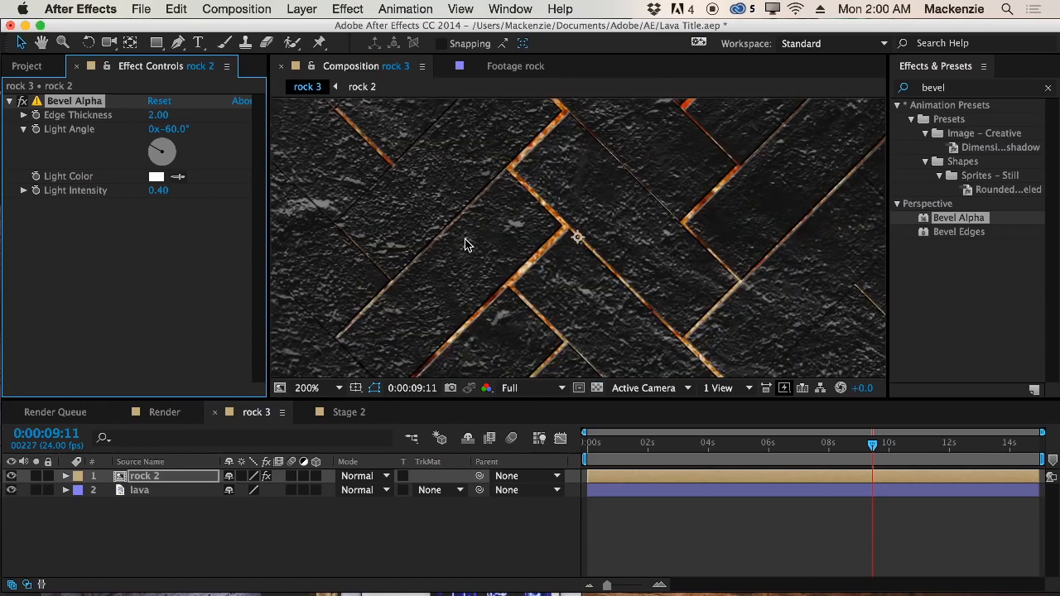
pyautogui.click(159, 116)
pyautogui.press('Return')
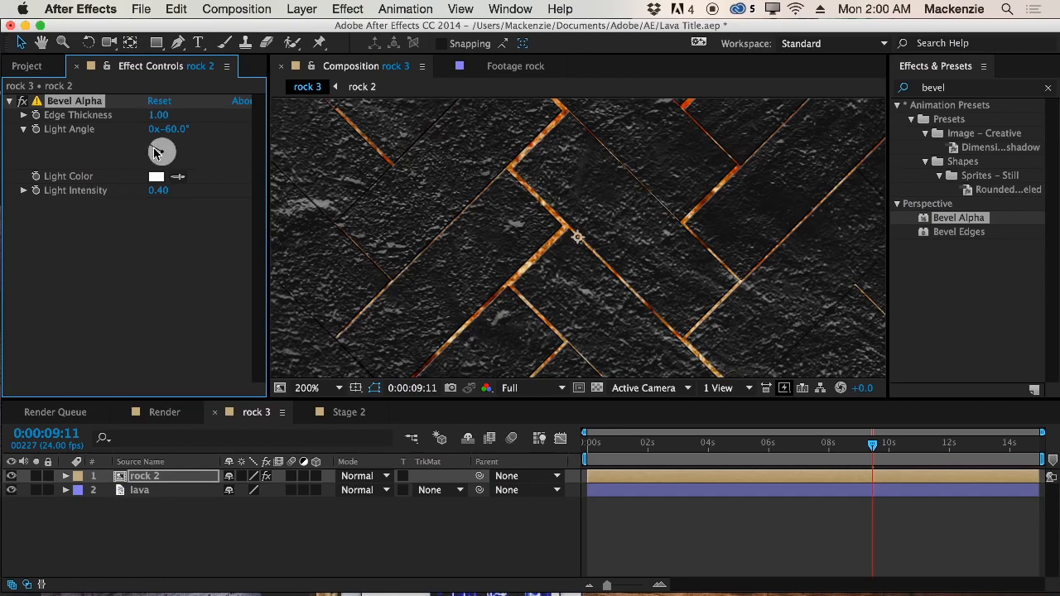
pyautogui.moveTo(161, 147); pyautogui.dragTo(169, 141)
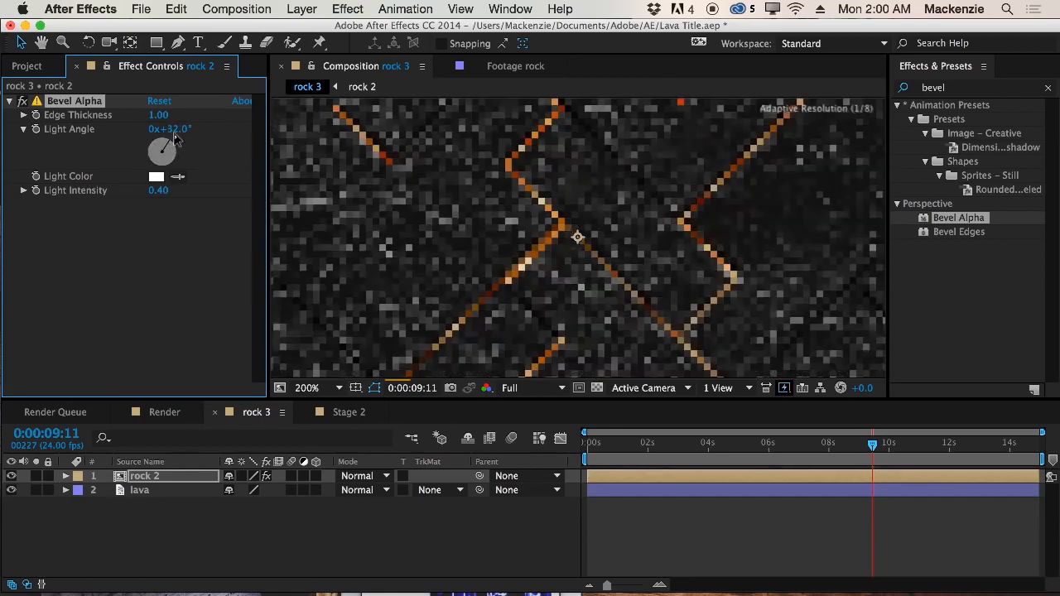
pyautogui.moveTo(162, 195); pyautogui.dragTo(469, 197)
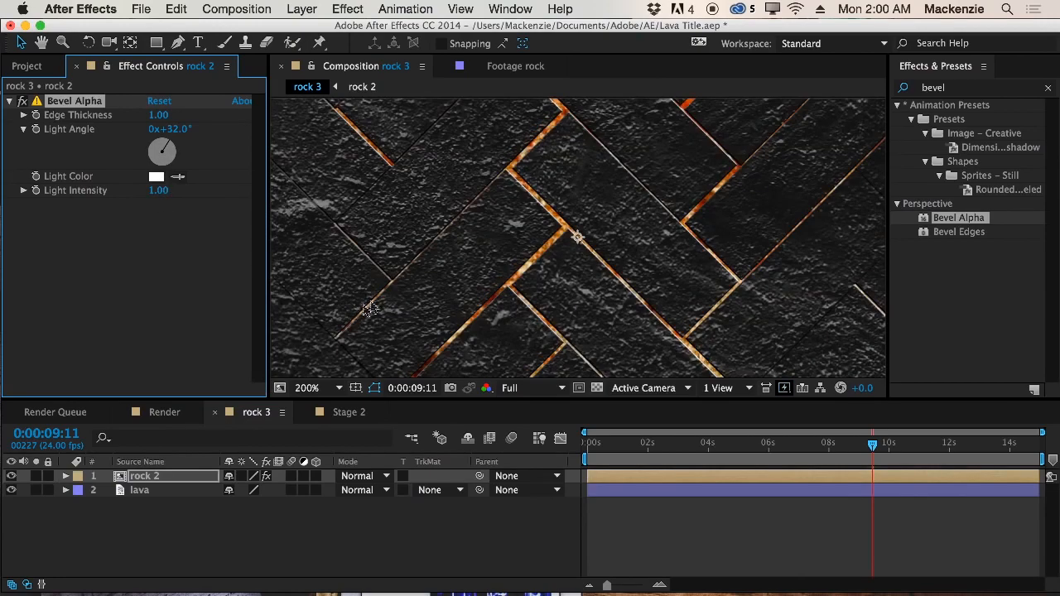
# Refine Bevel Alpha's Edge Thickness, trying 0.50 and settling on 0.70, and deselect the rock 2 layer
pyautogui.press(',')
pyautogui.press(',')
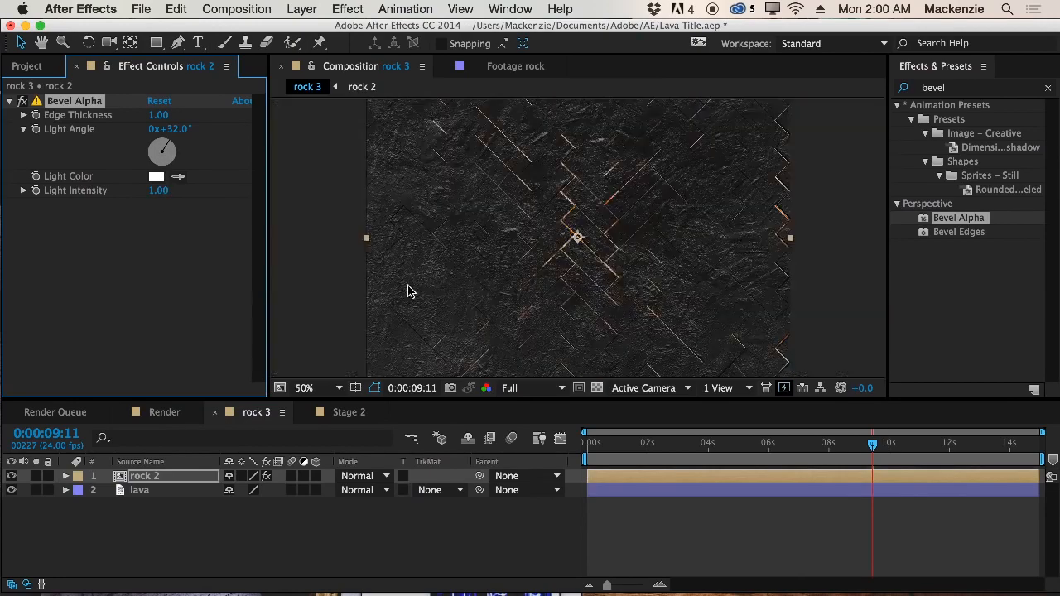
pyautogui.moveTo(163, 128); pyautogui.dragTo(128, 117)
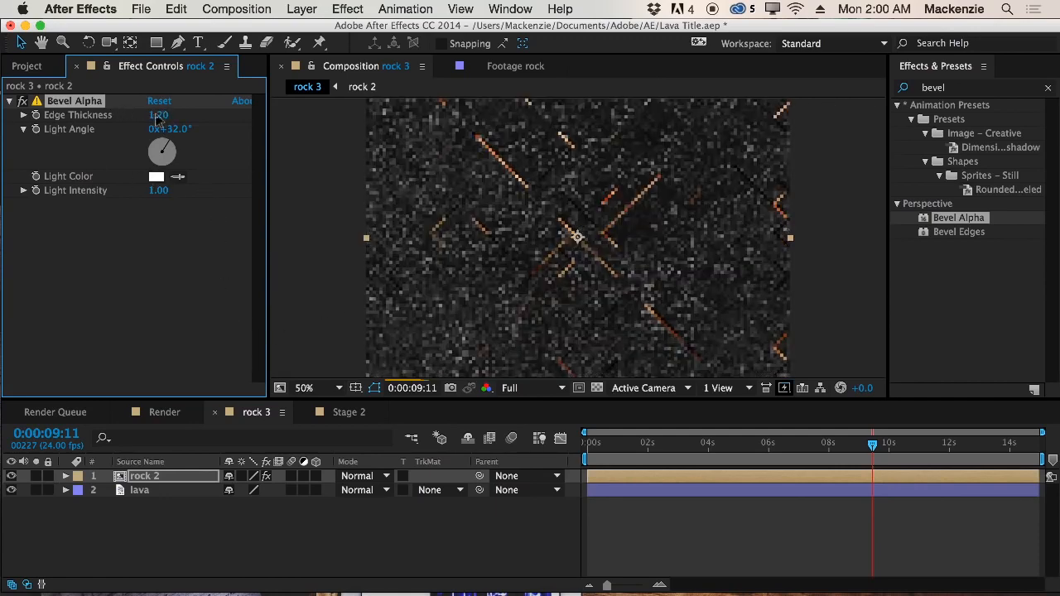
pyautogui.click(159, 117)
pyautogui.write('.5')
pyautogui.press('Return')
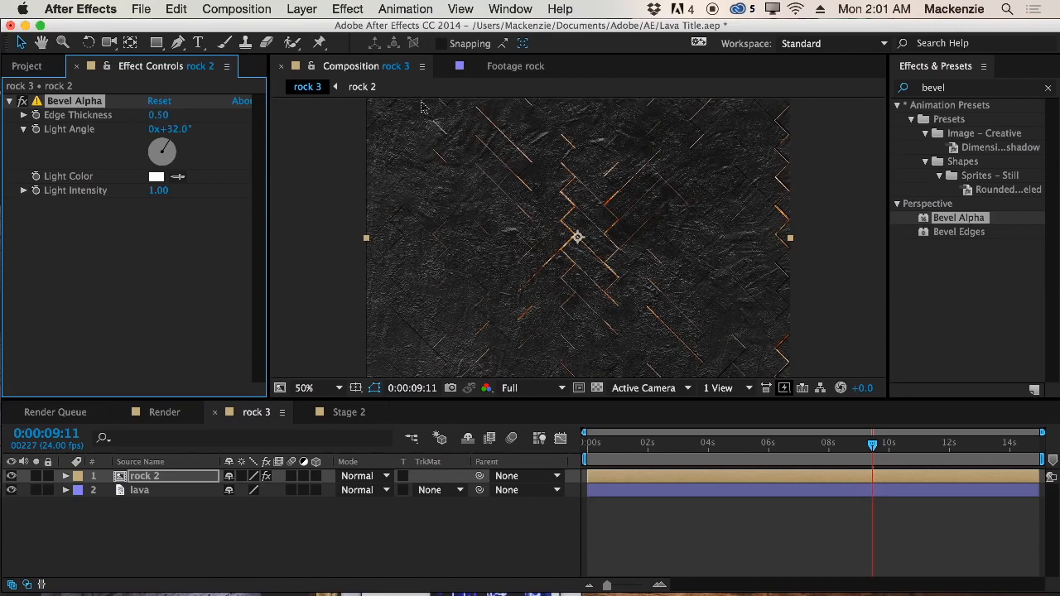
pyautogui.click(149, 116)
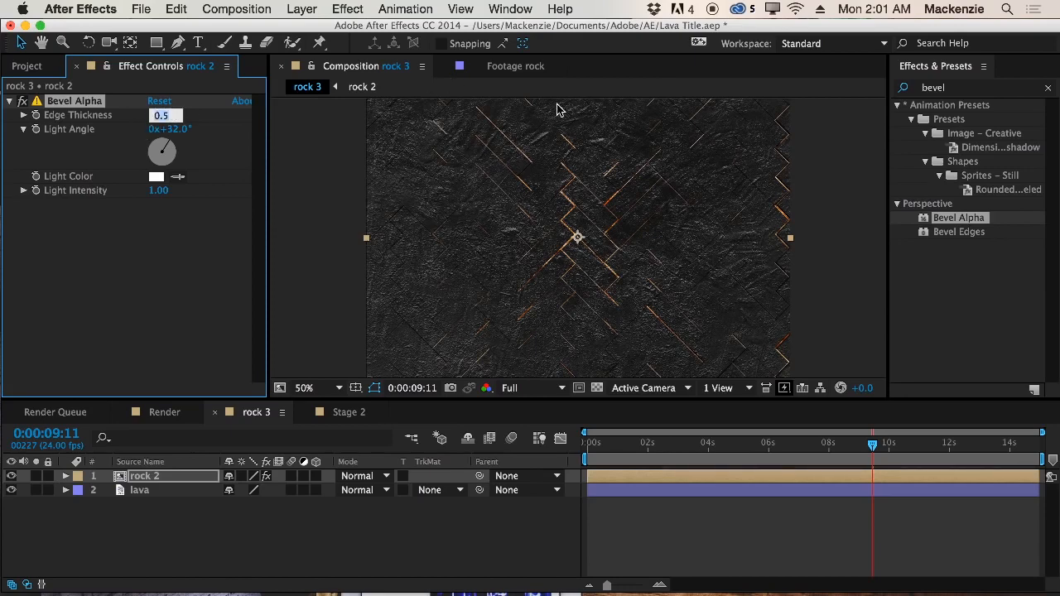
pyautogui.write('.7')
pyautogui.press('Return')
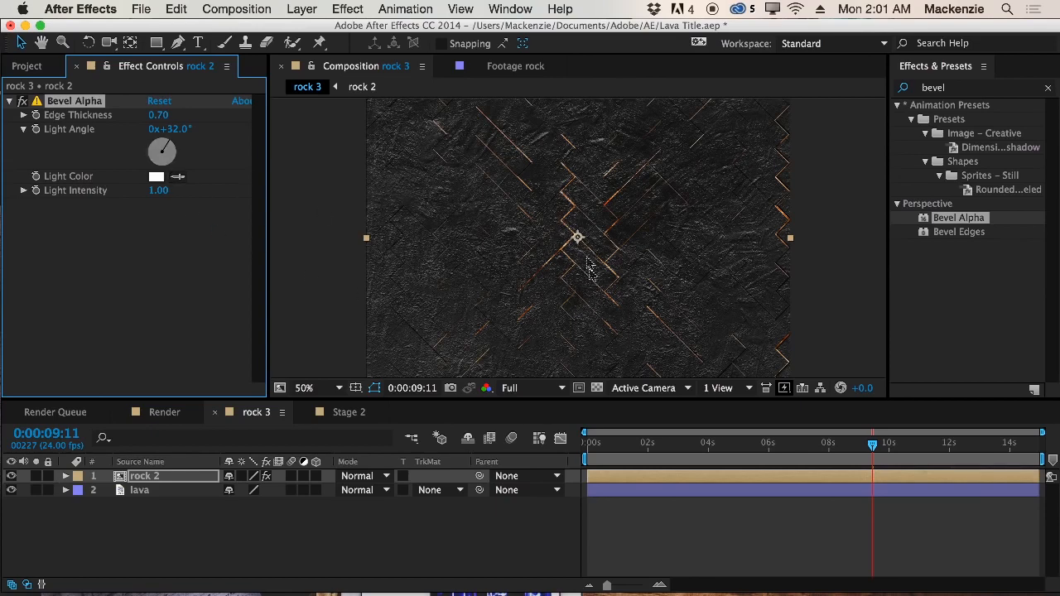
pyautogui.click(634, 525)
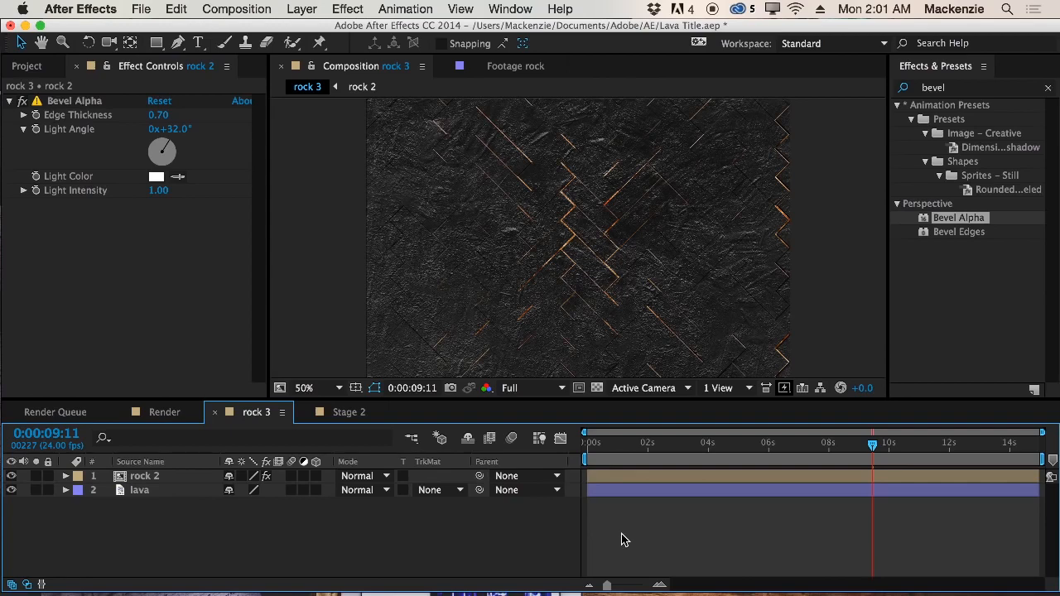
# Find the Exposure color correction effect and apply it to the lava layer
pyautogui.click(159, 496)
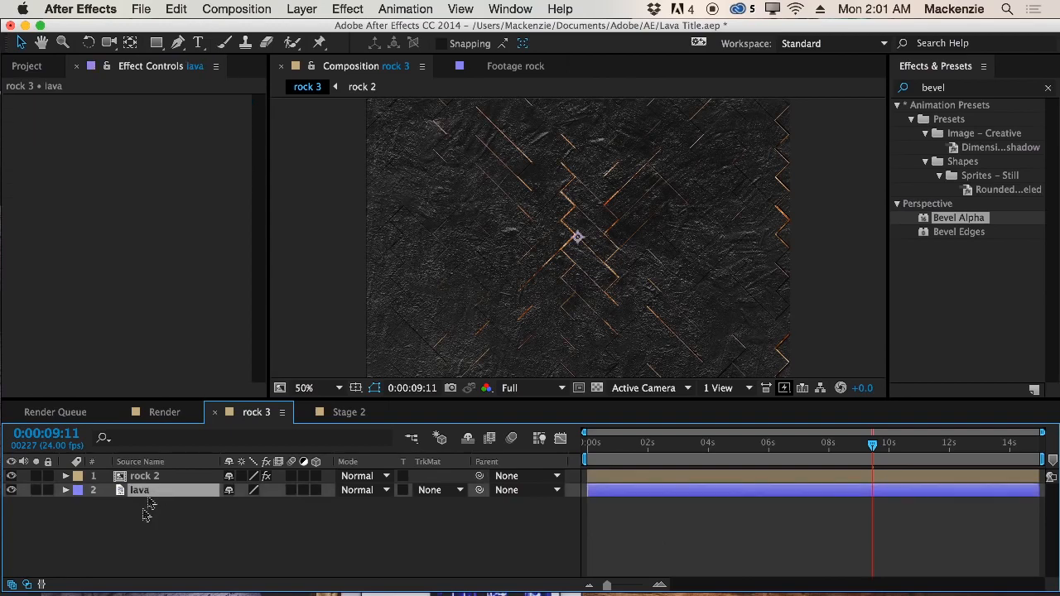
pyautogui.click(961, 89)
pyautogui.write('e')
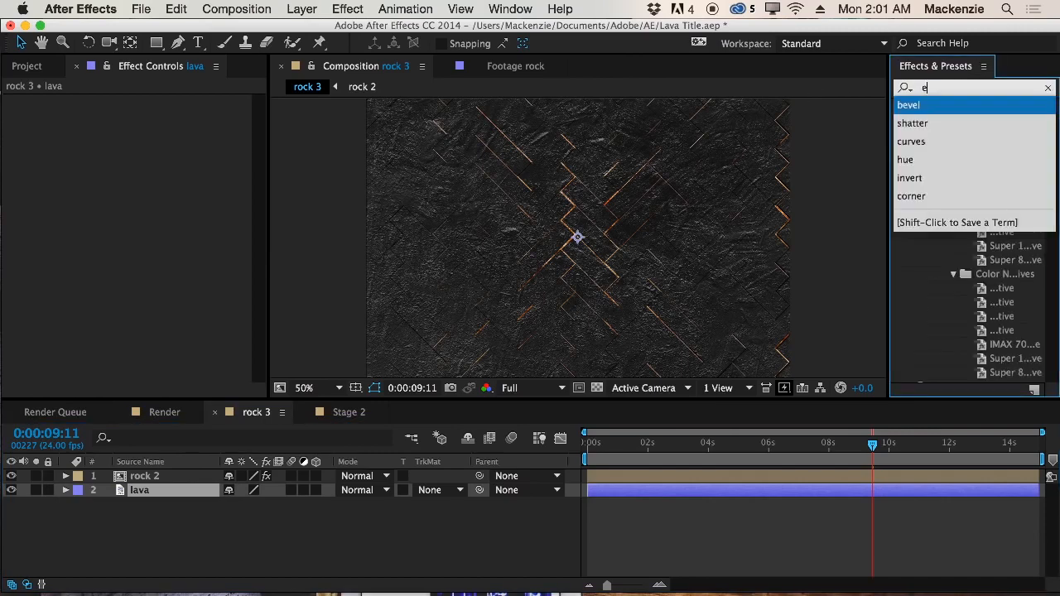
pyautogui.write('xps')
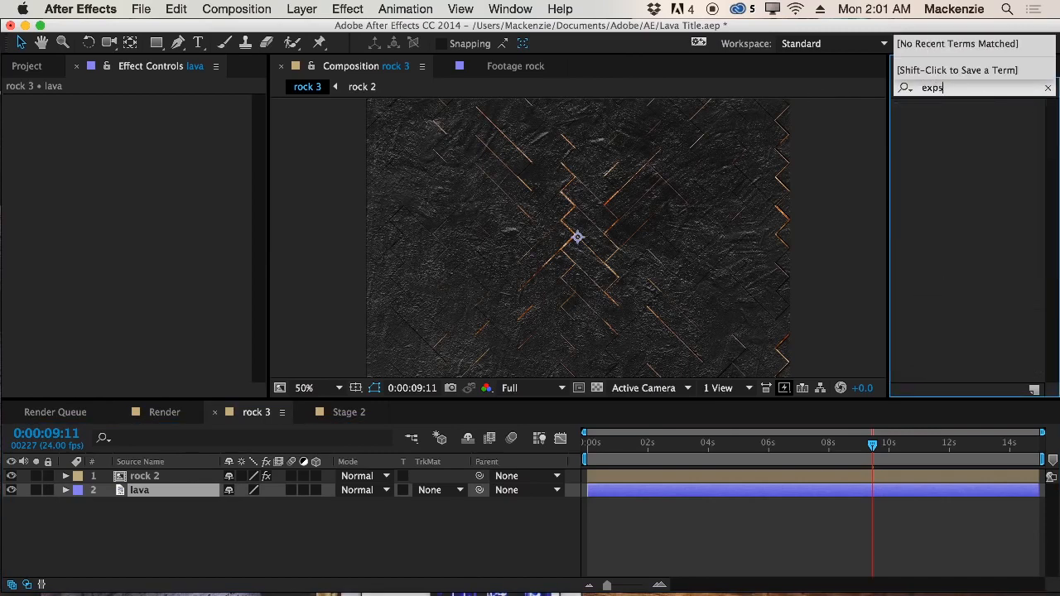
pyautogui.press('BackSpace')
pyautogui.write('osure')
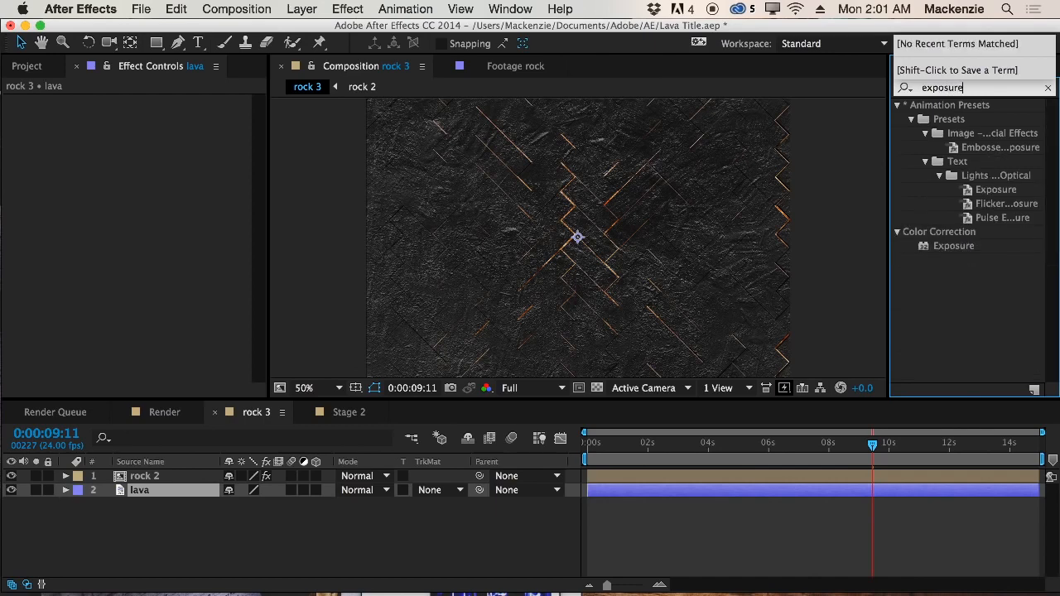
pyautogui.moveTo(954, 246); pyautogui.dragTo(141, 492)
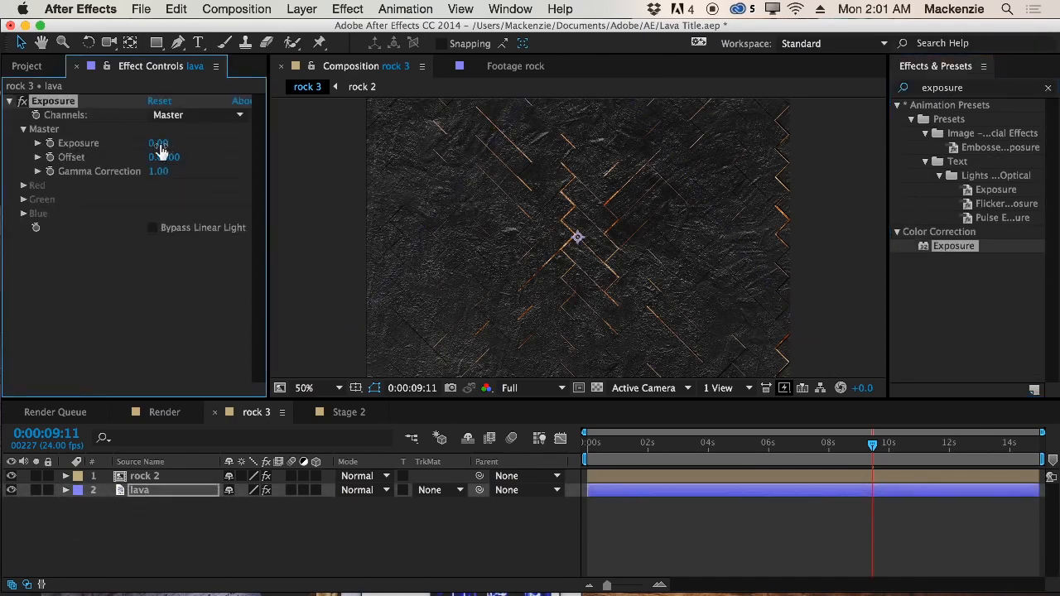
# Set the lava layer's Exposure to 2.04 and toggle the effect off and on to compare the result
pyautogui.moveTo(160, 145); pyautogui.dragTo(169, 144)
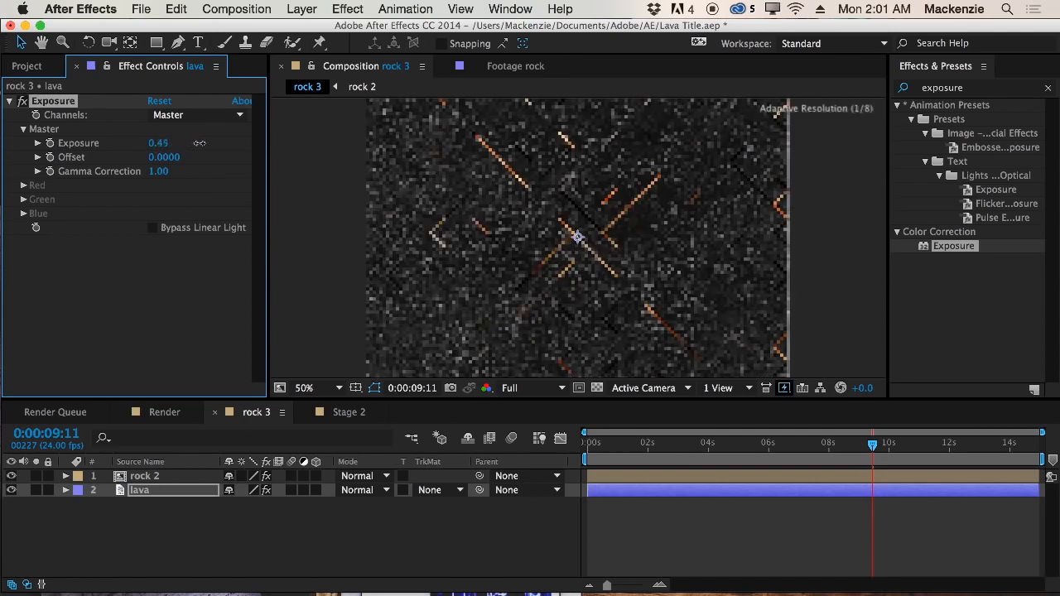
pyautogui.moveTo(208, 142); pyautogui.dragTo(334, 141)
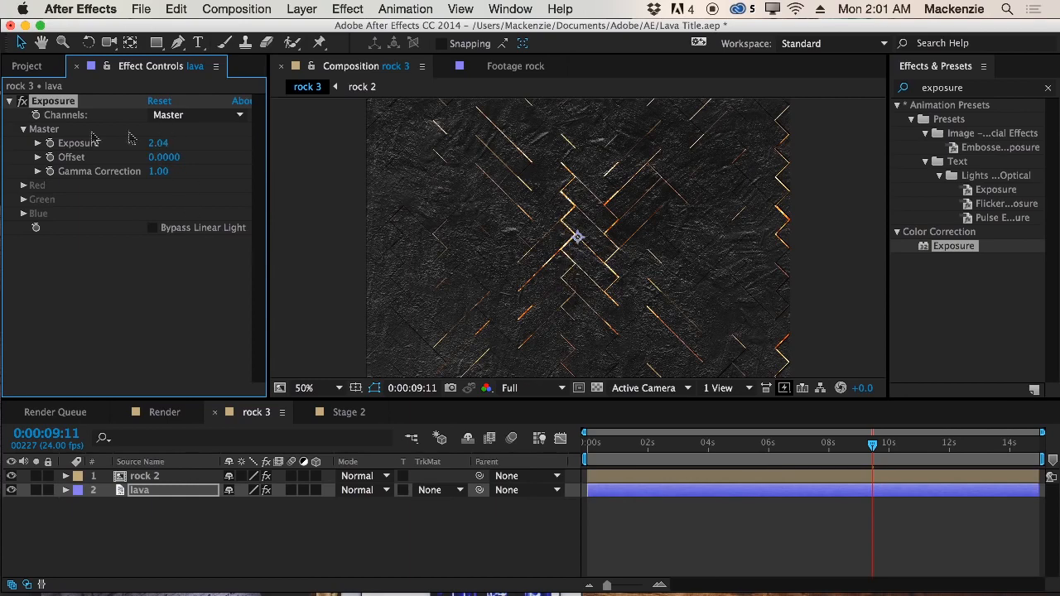
pyautogui.click(22, 101)
pyautogui.click(23, 101)
pyautogui.click(22, 101)
pyautogui.click(22, 101)
# Search the effects for "tur" and apply Turbulent Displace to the lava layer, discarding a trial of Turbulent Noise
pyautogui.click(943, 88)
pyautogui.write('turbu')
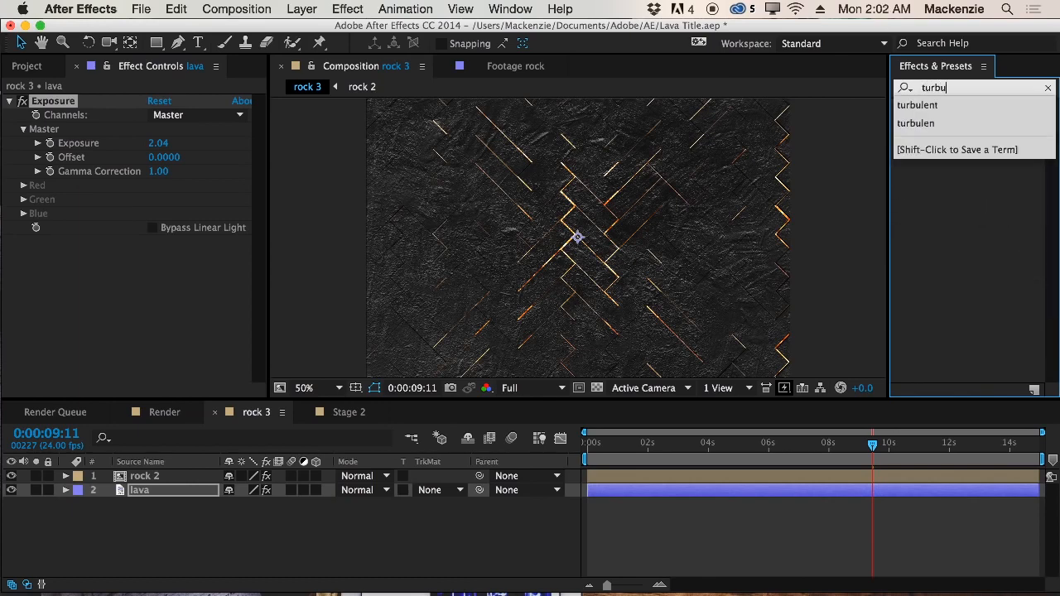
pyautogui.press('BackSpace')
pyautogui.write('b')
pyautogui.press('BackSpace')
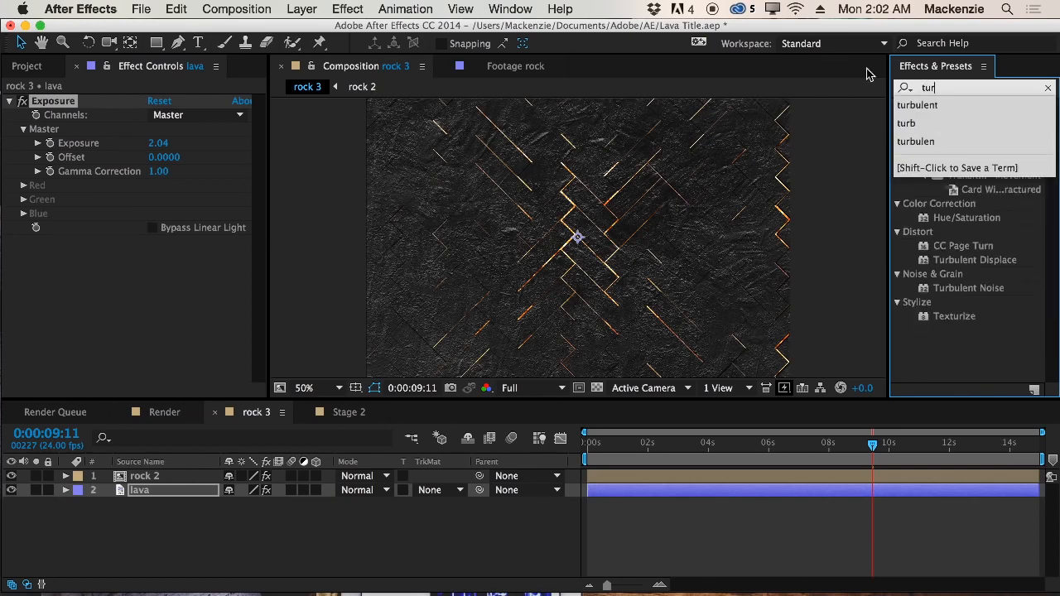
pyautogui.moveTo(969, 288); pyautogui.dragTo(553, 307)
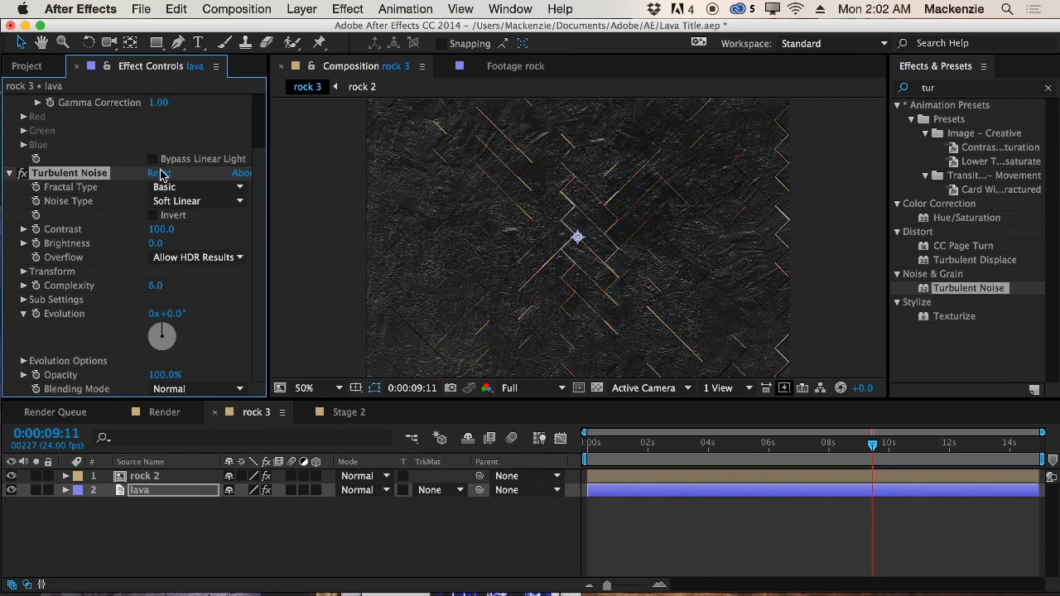
pyautogui.press('Delete')
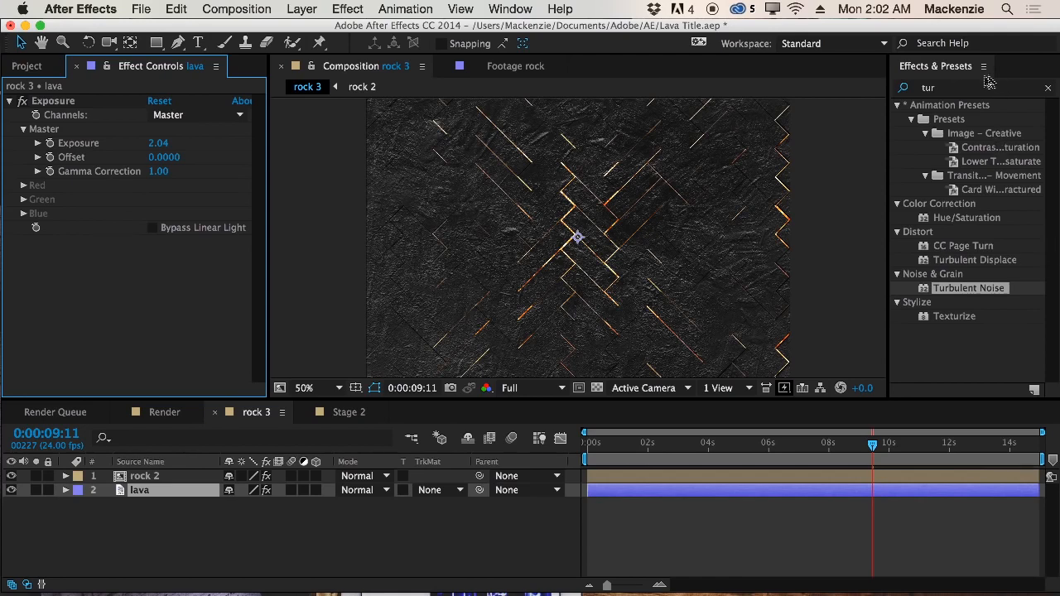
pyautogui.click(957, 91)
pyautogui.moveTo(958, 92); pyautogui.dragTo(675, 86)
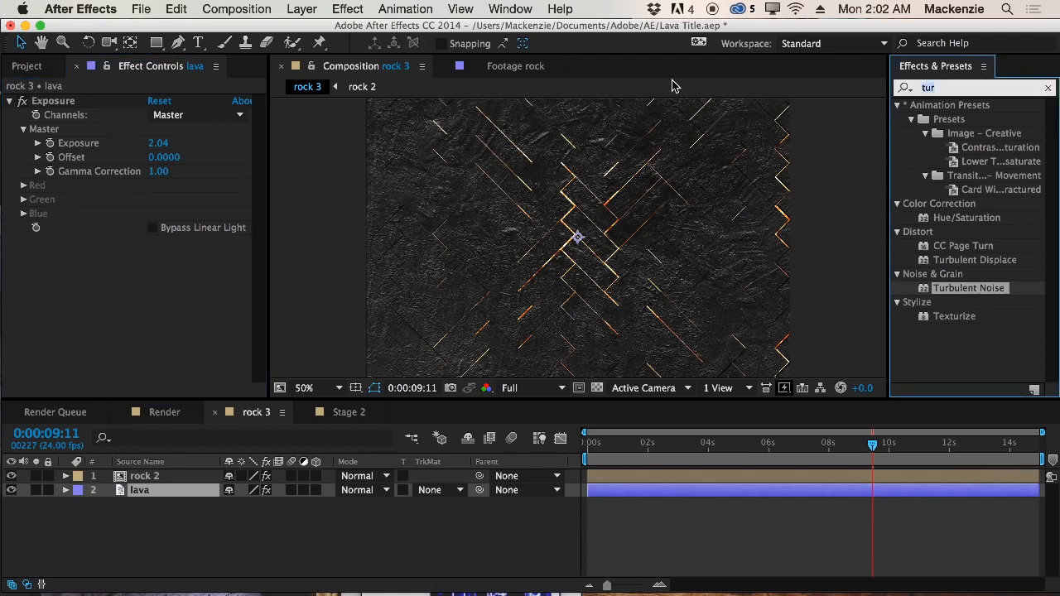
pyautogui.moveTo(998, 259); pyautogui.dragTo(65, 305)
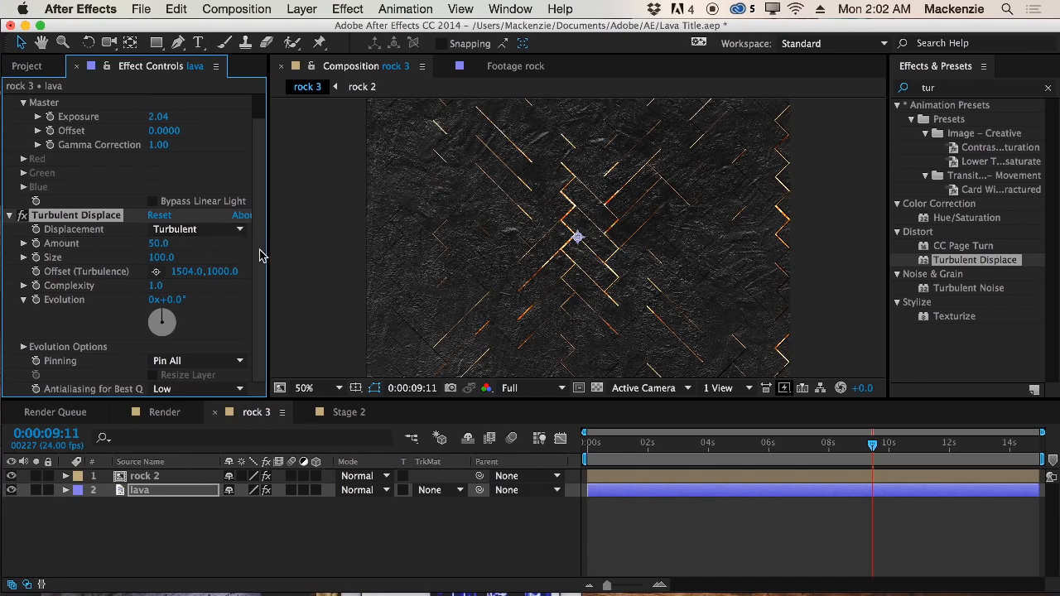
# Drive Turbulent Displace's Evolution with the expression time*2, return to the first frame and collapse the lava layer's properties
pyautogui.keyDown('alt'); pyautogui.click(36, 302); pyautogui.keyUp('alt')
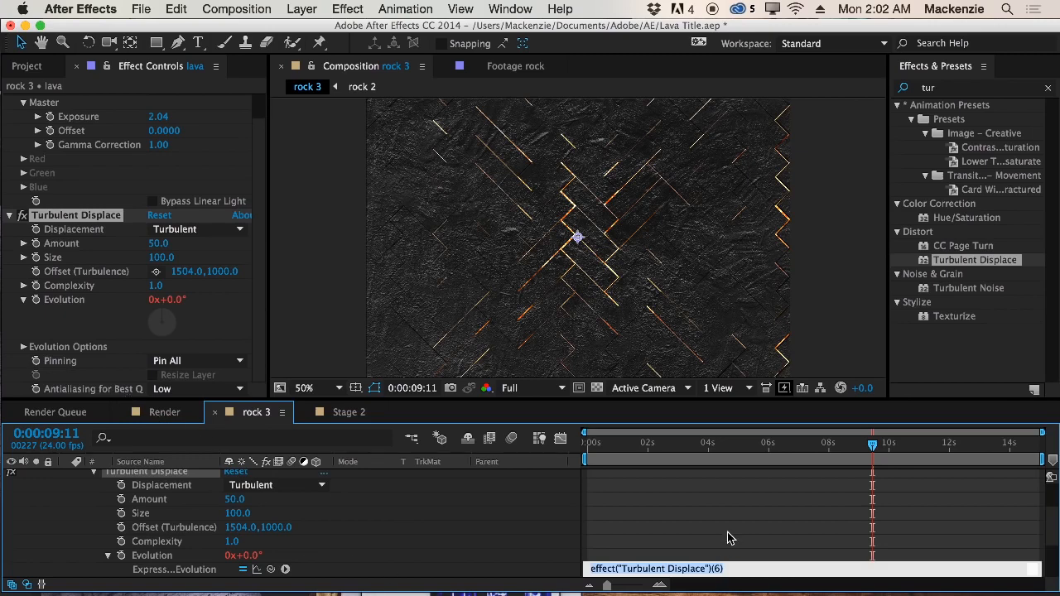
pyautogui.write('time*2')
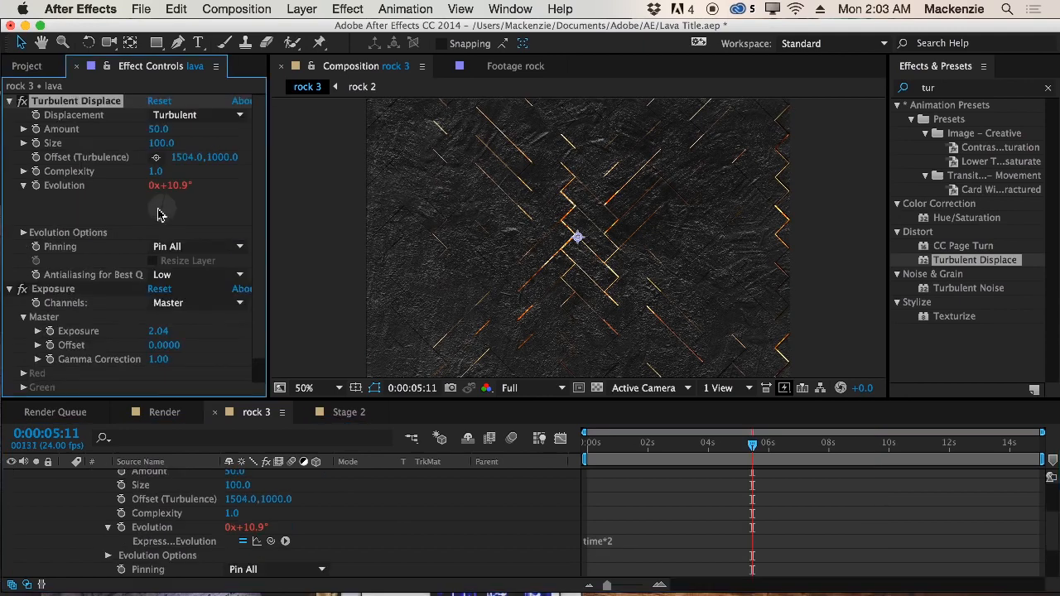
pyautogui.moveTo(606, 446); pyautogui.dragTo(515, 453)
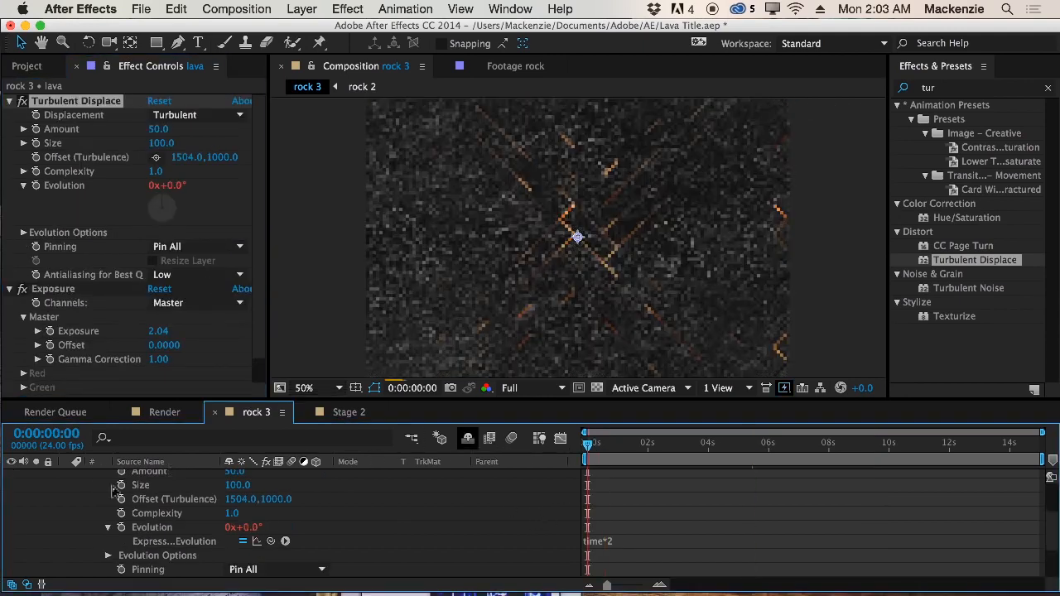
pyautogui.scroll(1, 114, 509)
pyautogui.scroll(3, 114, 509)
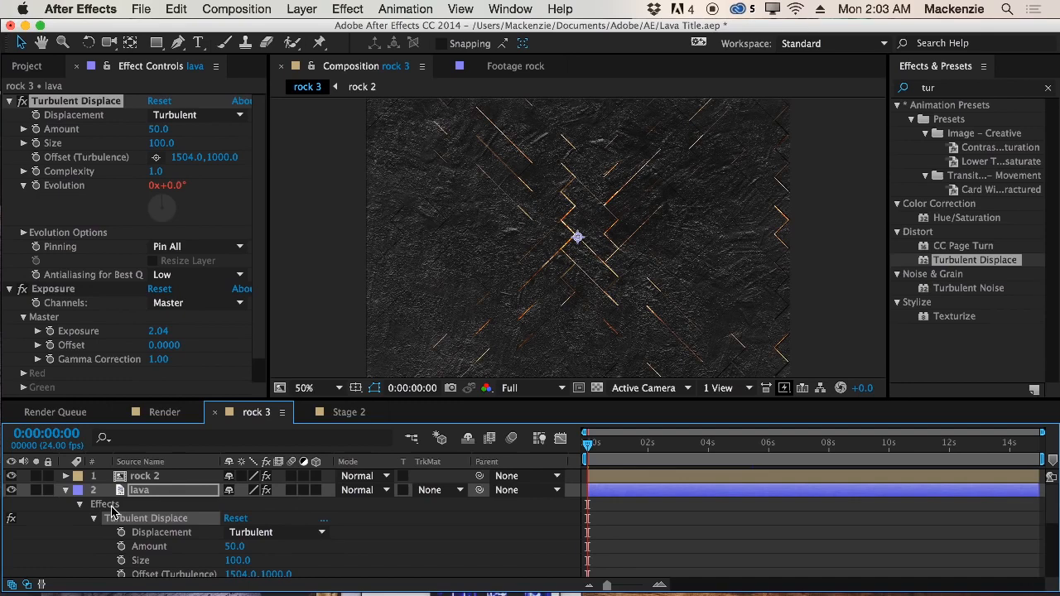
pyautogui.click(66, 489)
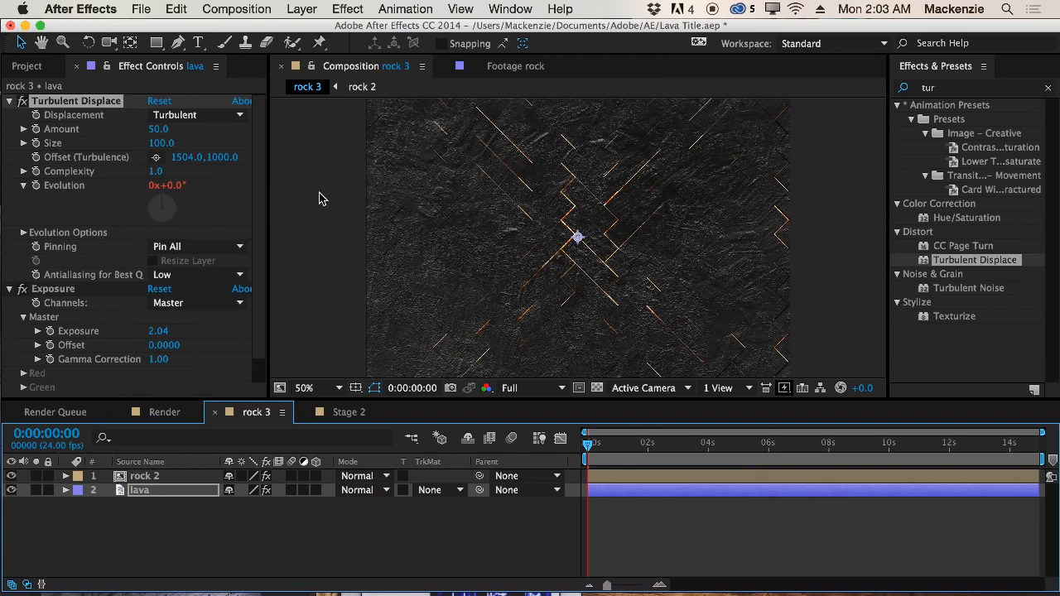
# Keyframe Turbulent Displace from Amount 107 and Size 110 at the first frame to Amount 115 and Size 100 at 0:00:14:23
pyautogui.moveTo(151, 129); pyautogui.dragTo(207, 130)
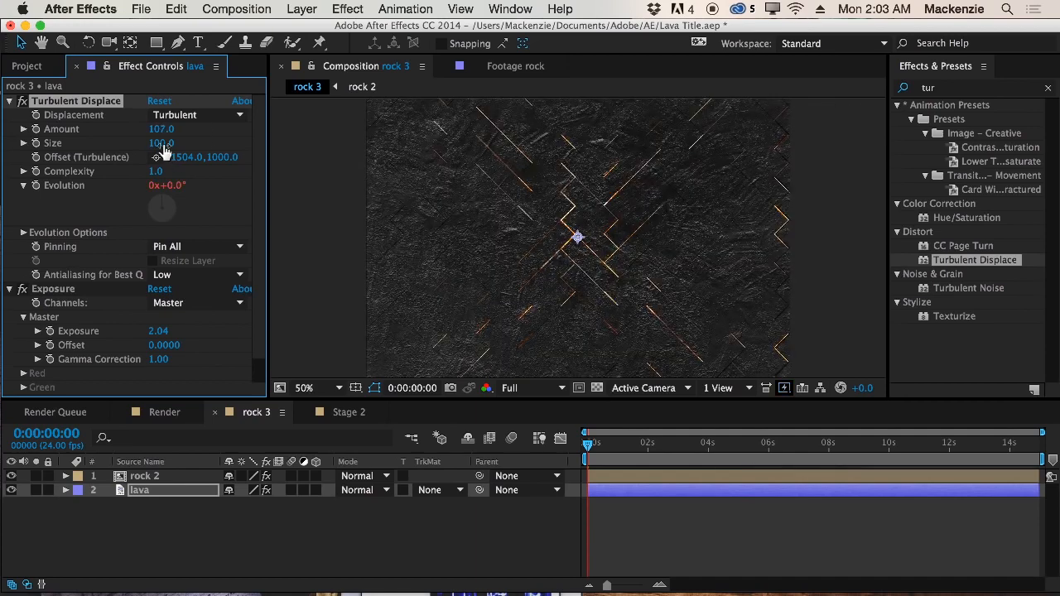
pyautogui.moveTo(163, 143); pyautogui.dragTo(171, 144)
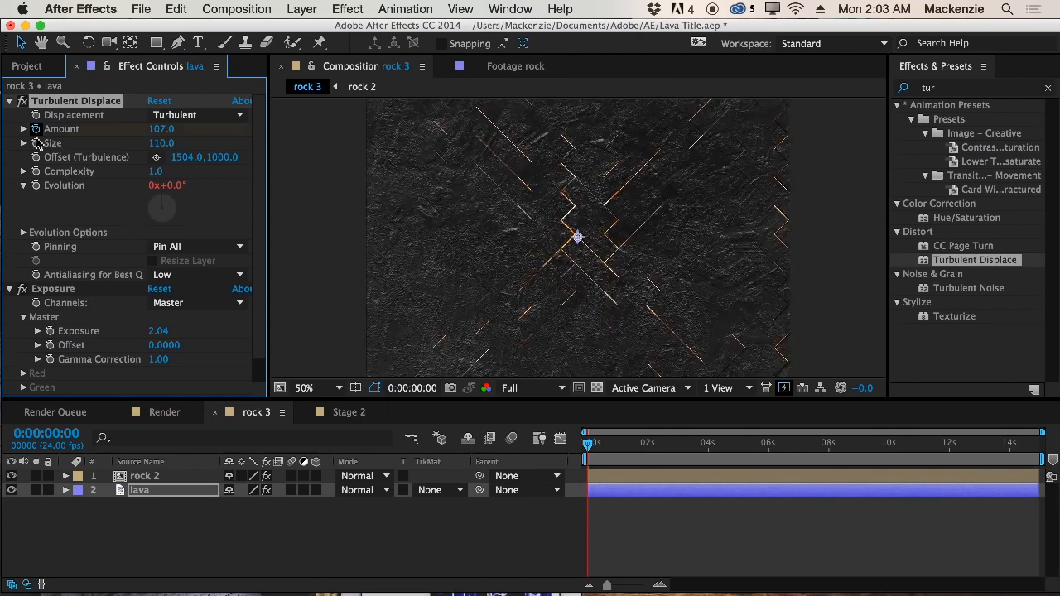
pyautogui.moveTo(652, 443); pyautogui.dragTo(1039, 443)
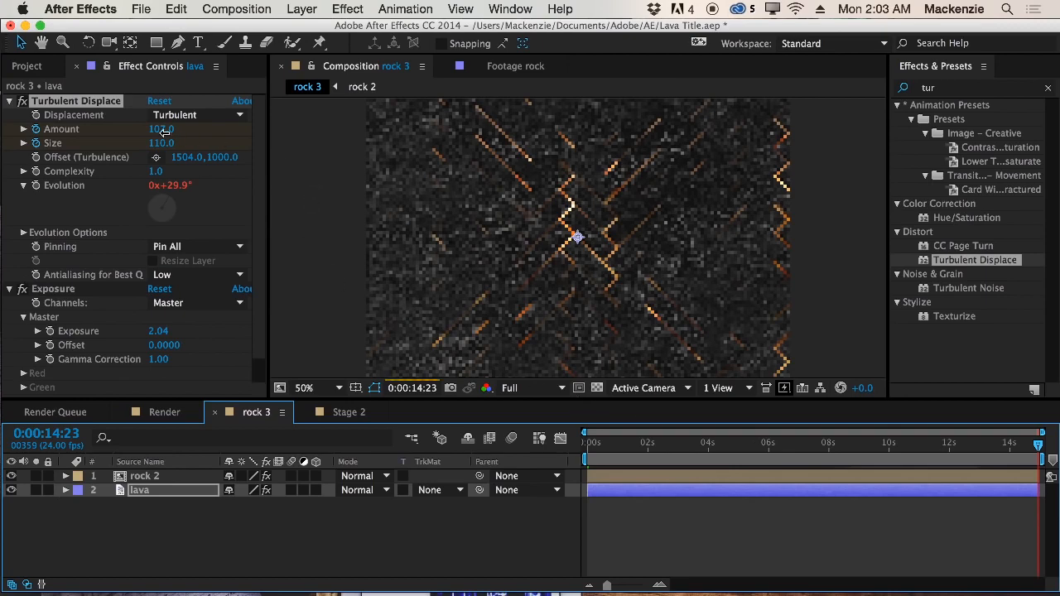
pyautogui.moveTo(162, 129); pyautogui.dragTo(180, 145)
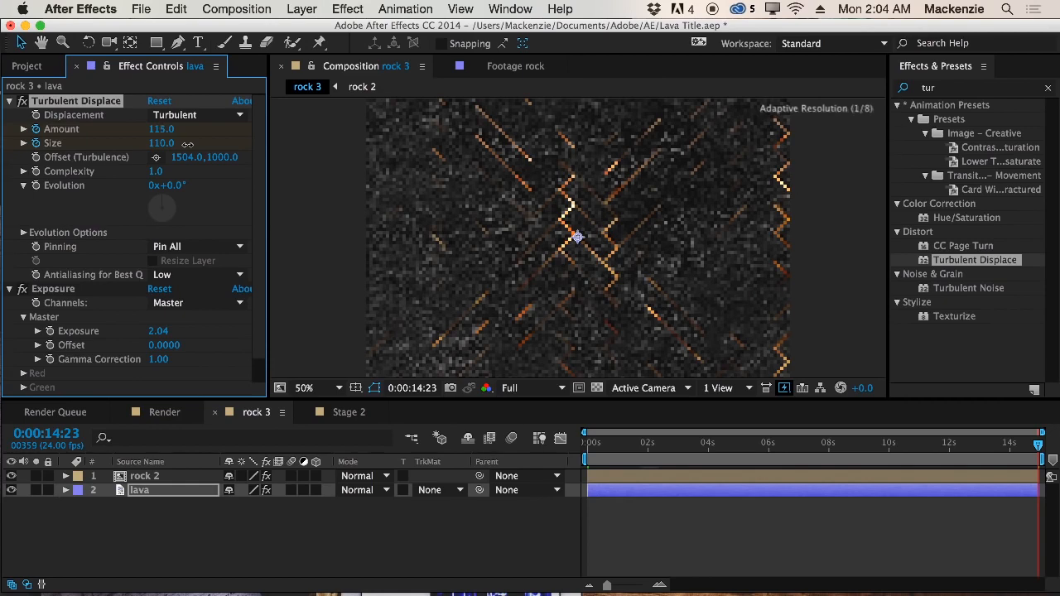
pyautogui.moveTo(188, 144); pyautogui.dragTo(188, 145)
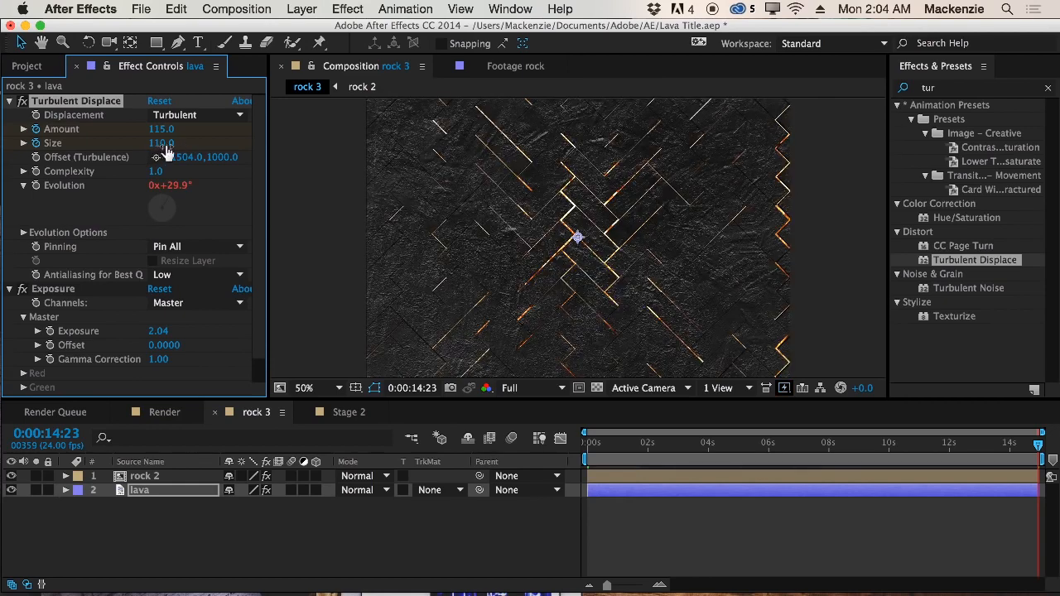
pyautogui.moveTo(166, 147); pyautogui.dragTo(163, 157)
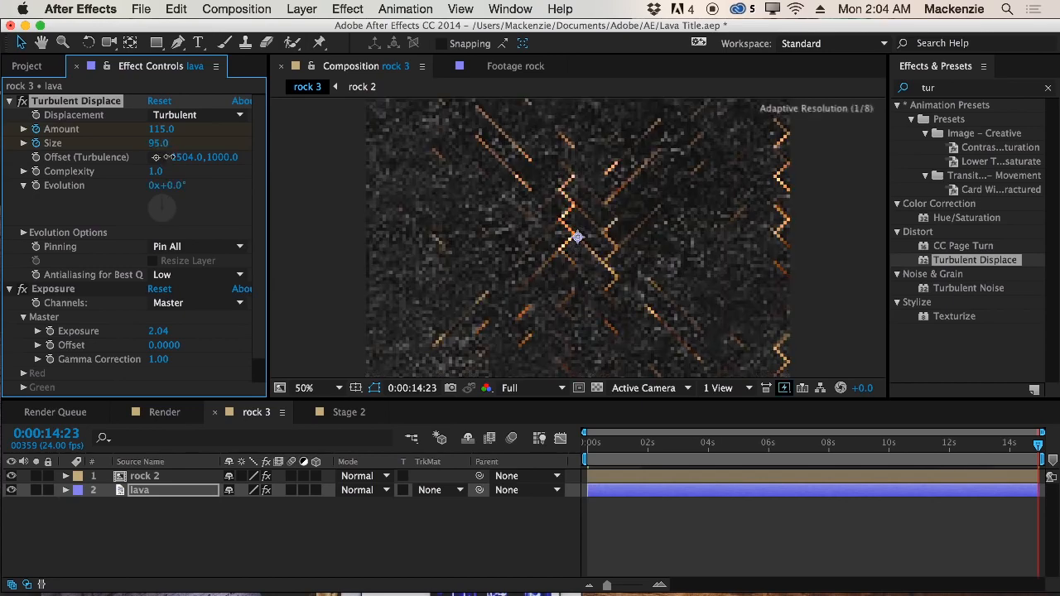
pyautogui.moveTo(174, 156); pyautogui.dragTo(176, 156)
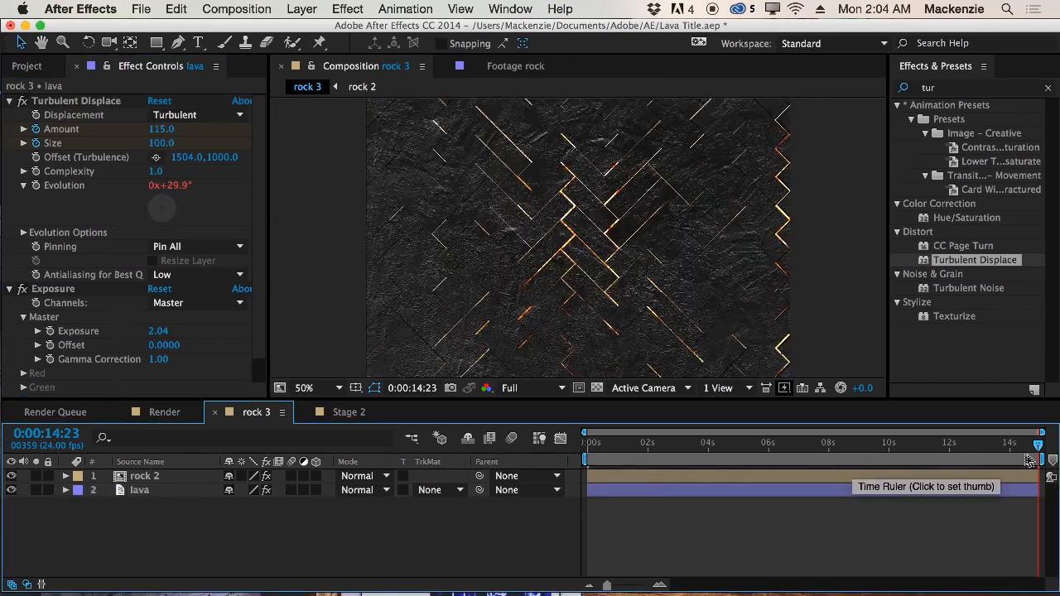
# Add a 2048 x 1536 px white solid above rock 2 in the rock 3 composition, make it an adjustment layer and name it Glow
pyautogui.click(164, 411)
pyautogui.click(279, 410)
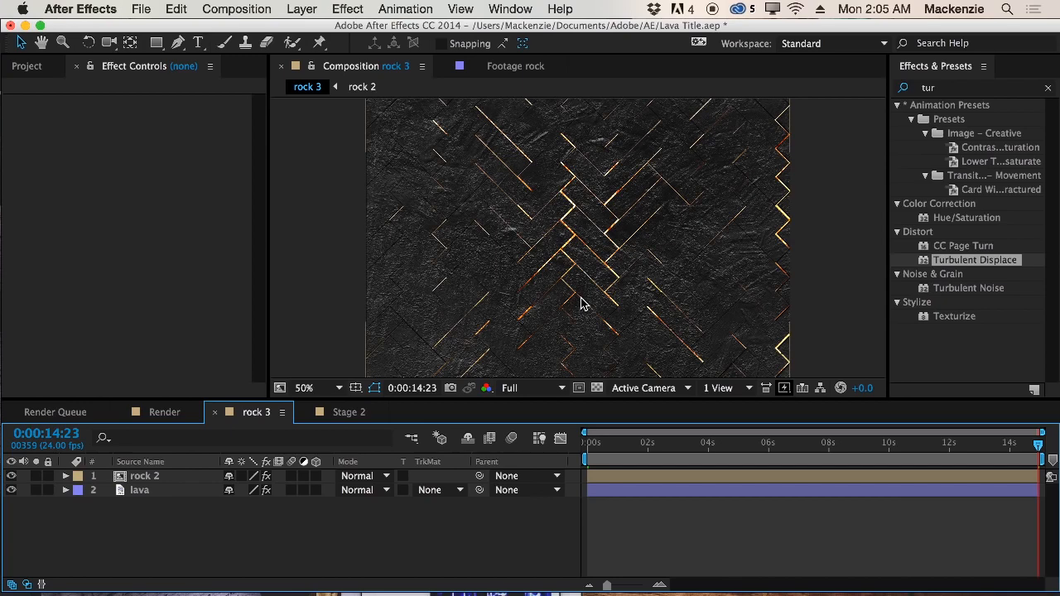
pyautogui.click(304, 10)
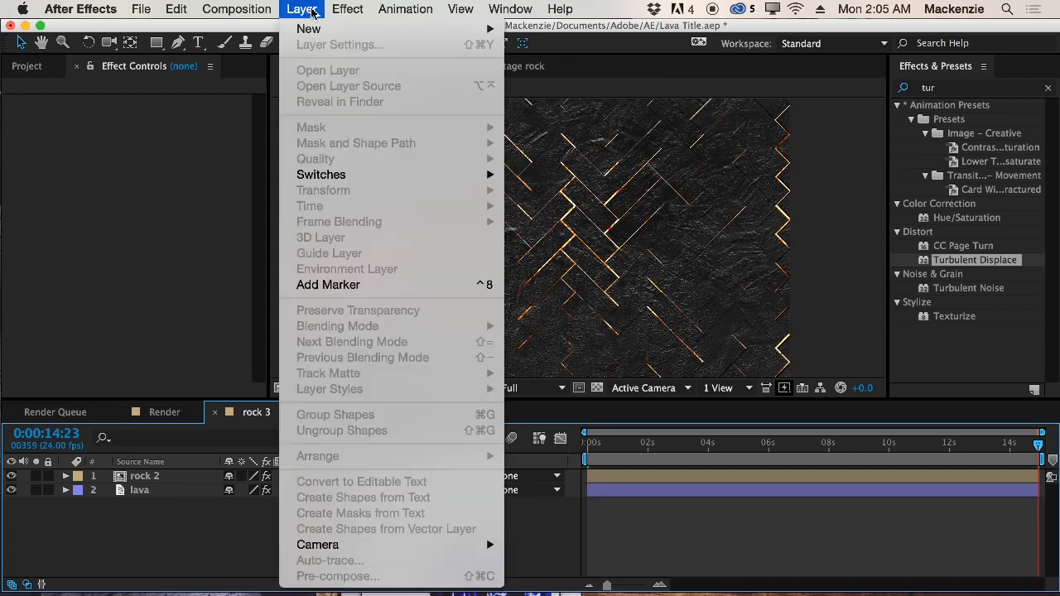
pyautogui.moveTo(374, 31)
pyautogui.click(571, 49)
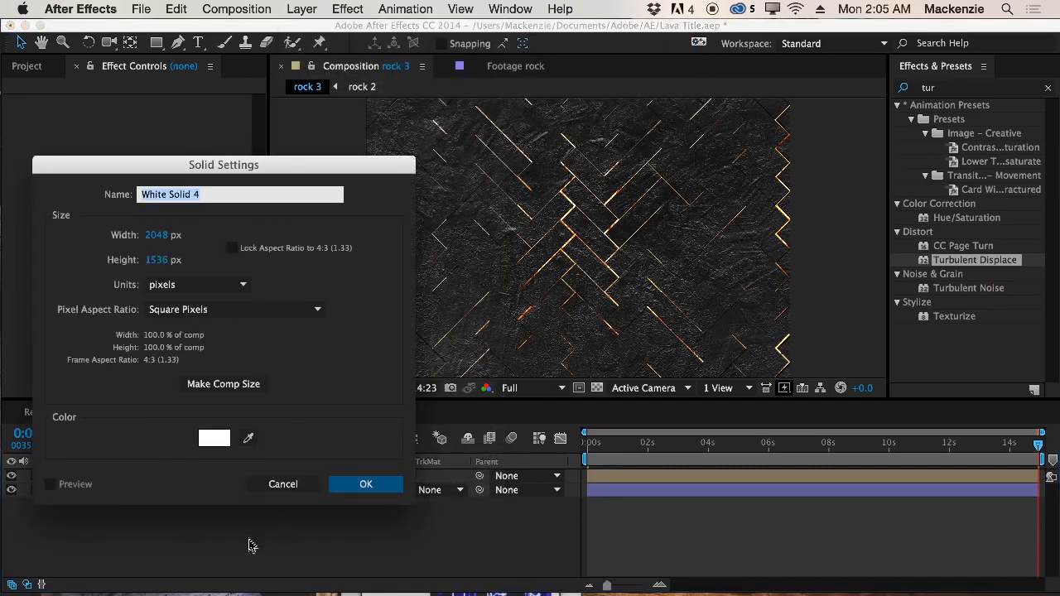
pyautogui.click(366, 484)
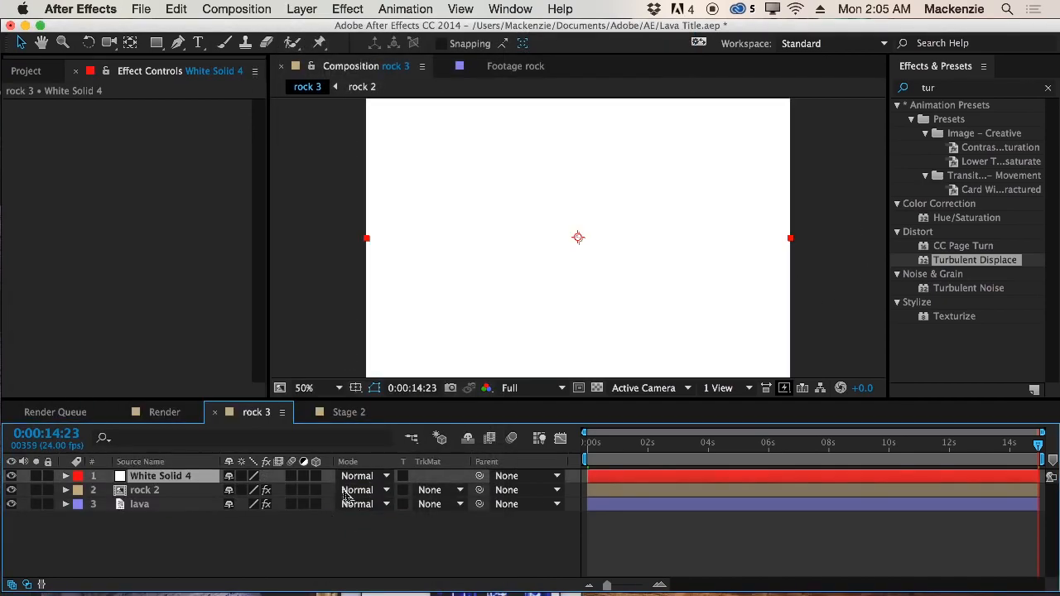
pyautogui.click(304, 477)
pyautogui.click(302, 9)
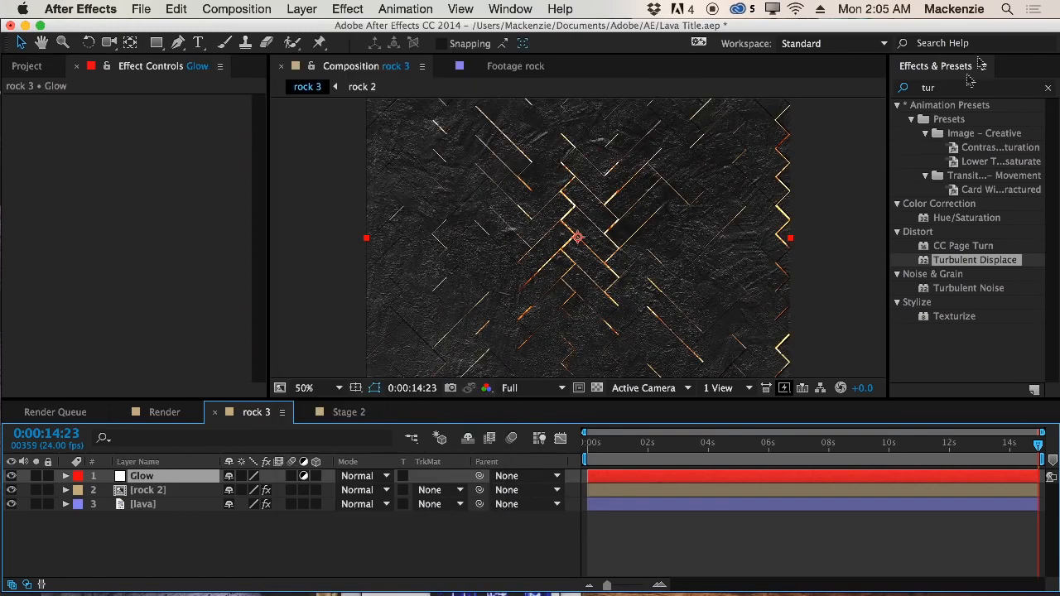
# Find the Stylize Glow effect and apply it to the Glow adjustment layer
pyautogui.doubleClick(929, 89)
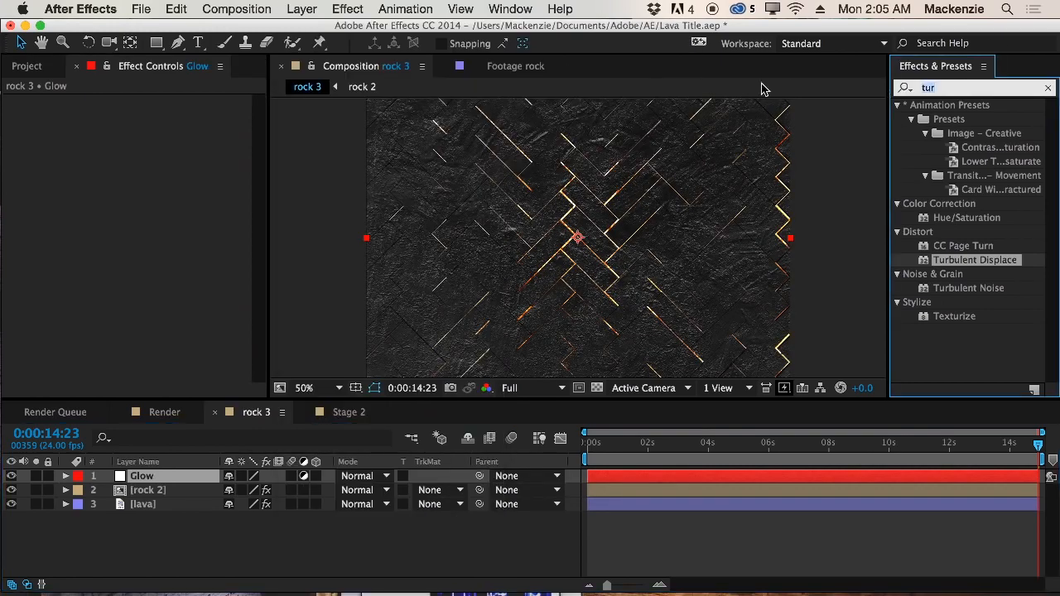
pyautogui.write('glow')
pyautogui.moveTo(944, 359); pyautogui.dragTo(133, 480)
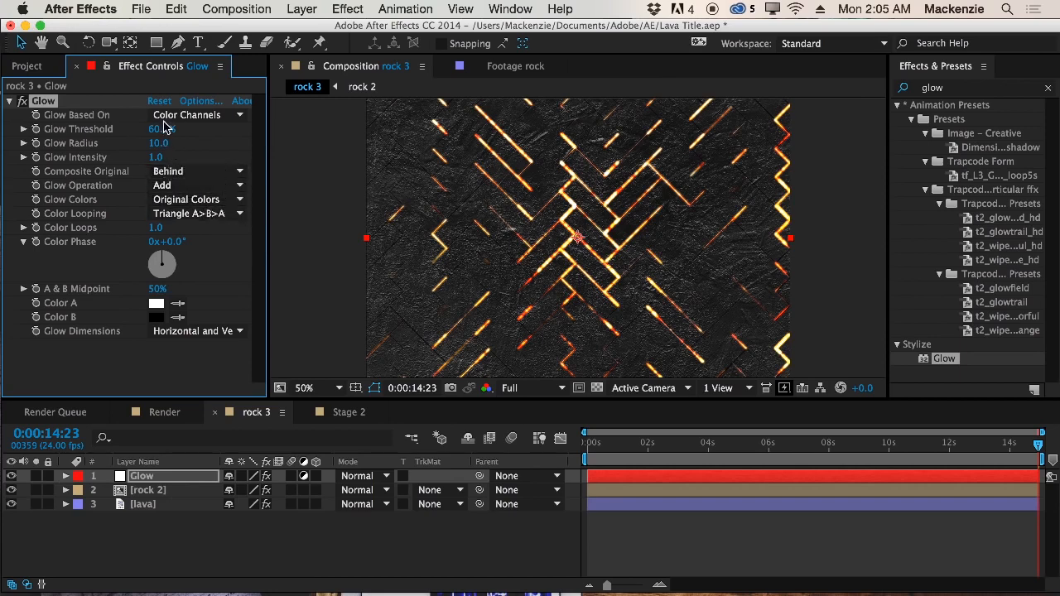
# Set the Glow effect's Threshold to 100%, Radius to 297 and Intensity to 5.0, and inspect the whole frame
pyautogui.moveTo(163, 129); pyautogui.dragTo(286, 127)
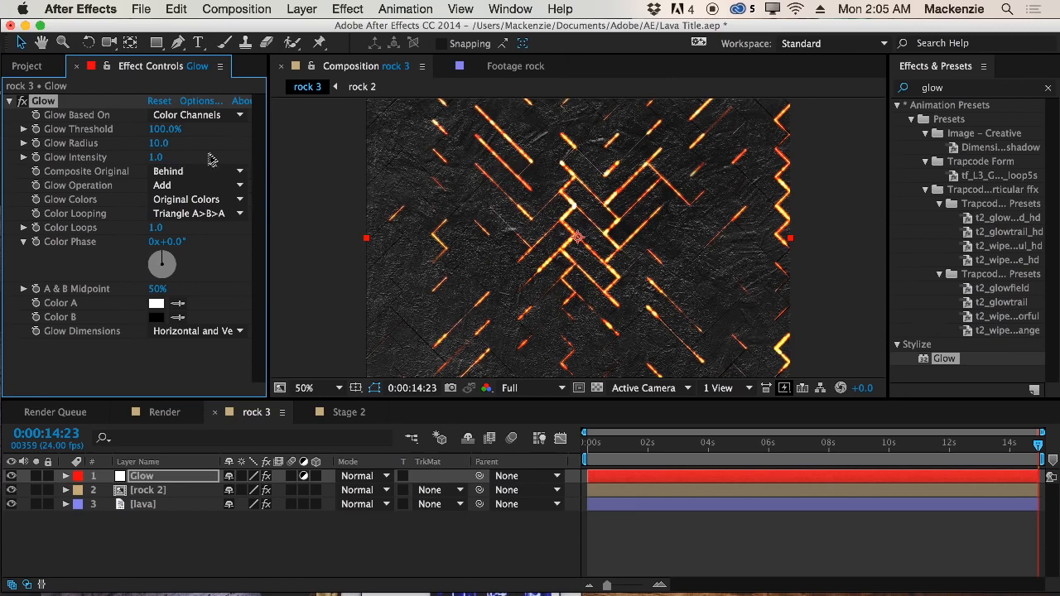
pyautogui.moveTo(163, 152); pyautogui.dragTo(396, 154)
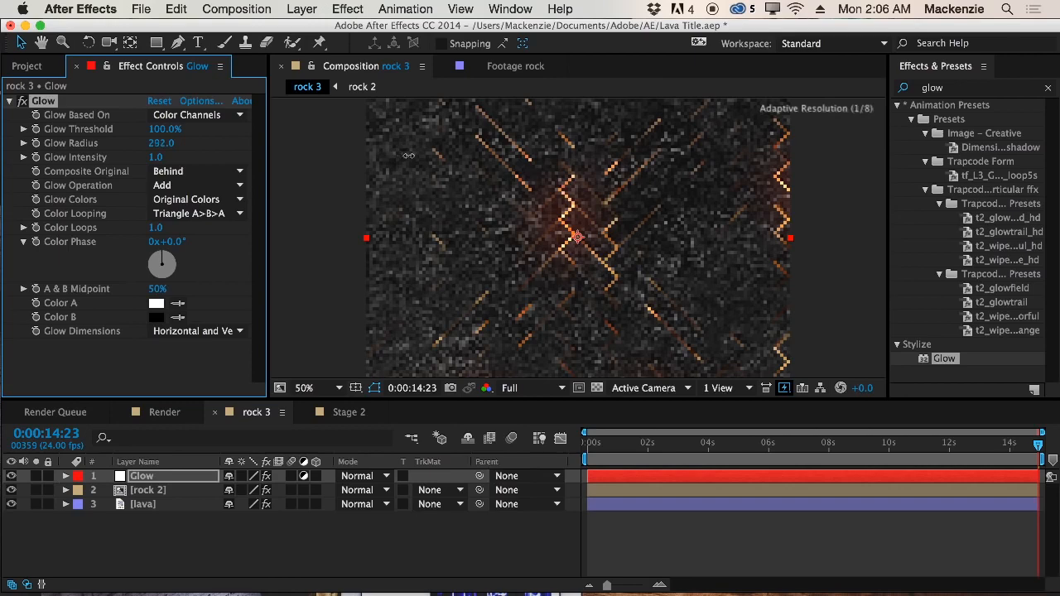
pyautogui.moveTo(411, 155); pyautogui.dragTo(412, 155)
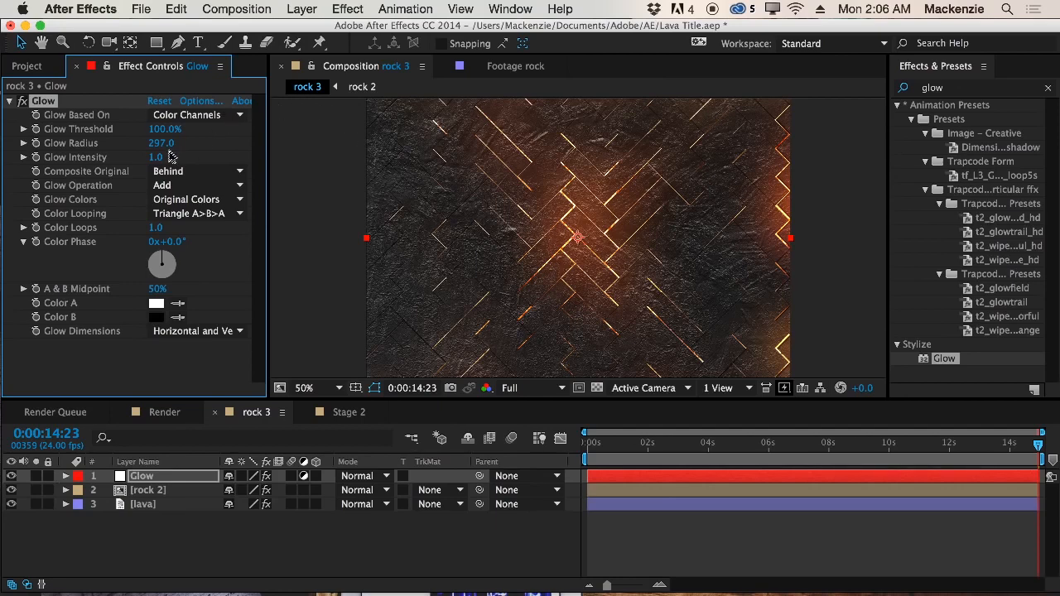
pyautogui.moveTo(158, 156); pyautogui.dragTo(497, 160)
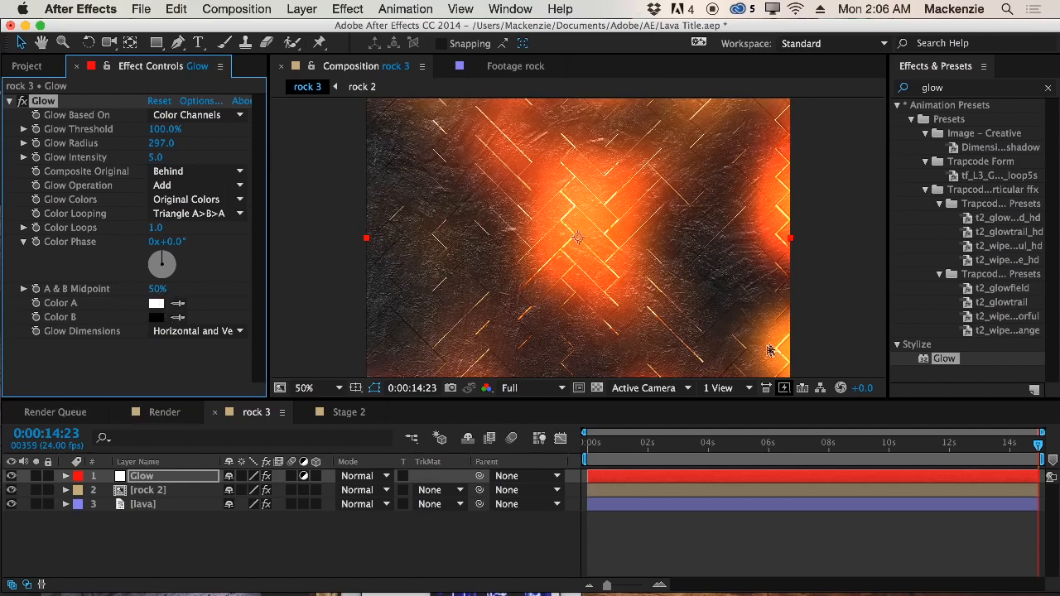
pyautogui.scroll(-2, 665, 200)
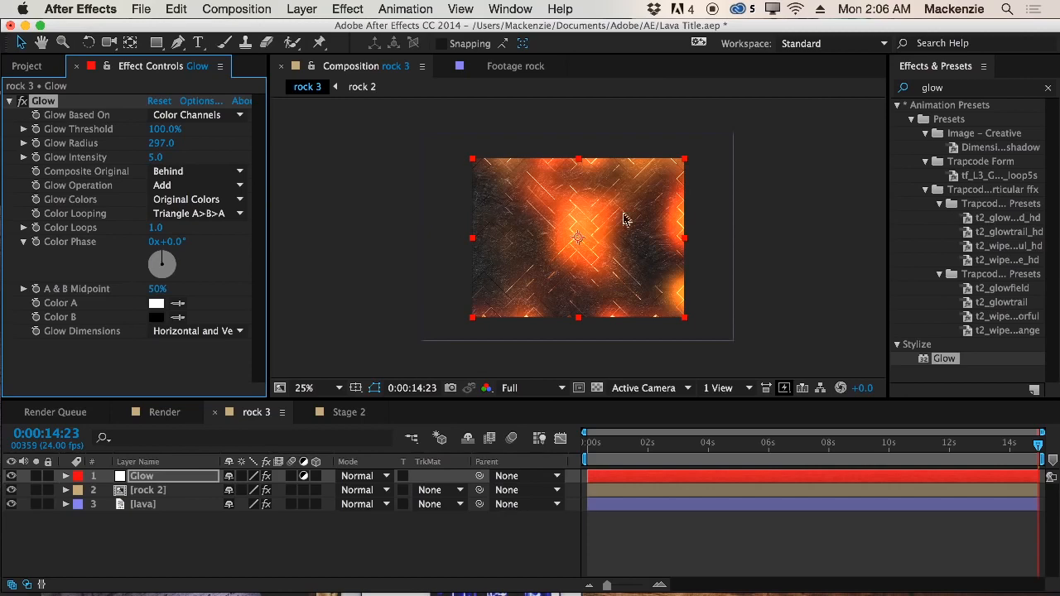
pyautogui.scroll(2, 676, 242)
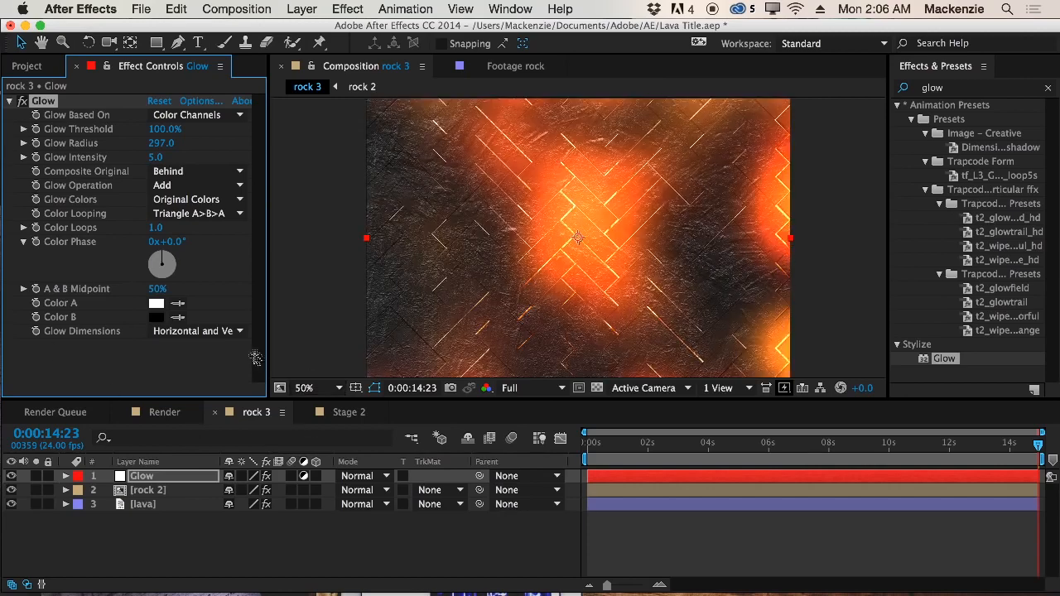
# Draw a rectangular mask on the Glow layer, inset slightly from the frame edges on all sides
pyautogui.click(172, 479)
pyautogui.scroll(-2, 603, 282)
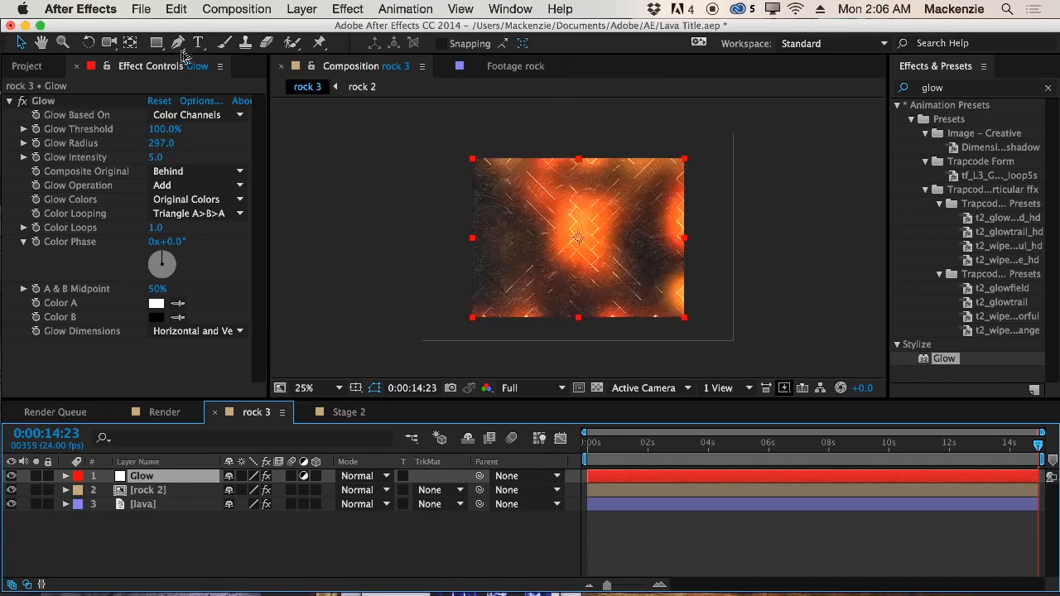
pyautogui.click(156, 42)
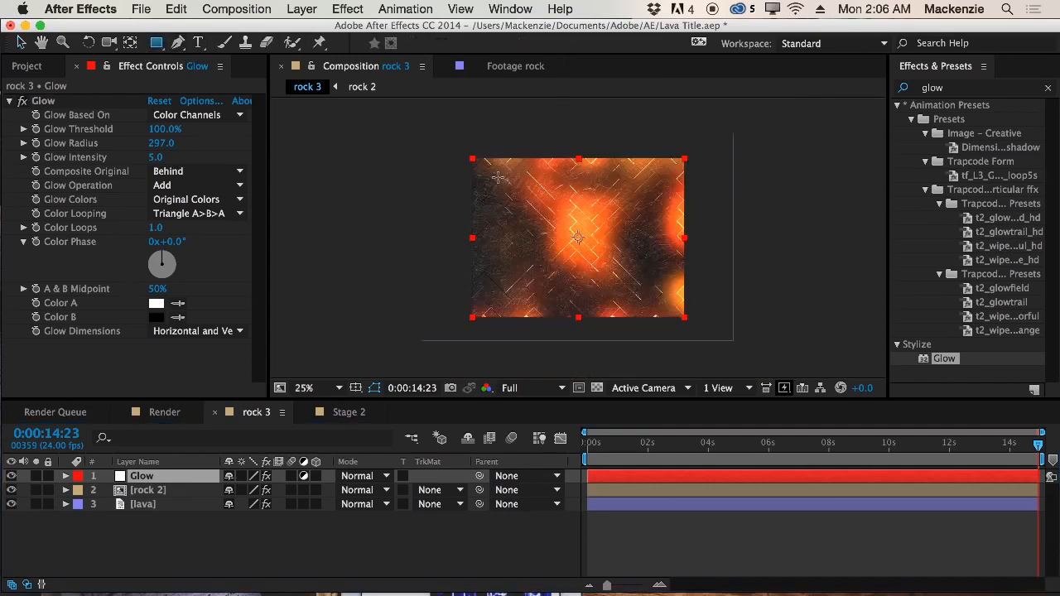
pyautogui.moveTo(497, 180); pyautogui.dragTo(523, 203)
pyautogui.moveTo(652, 290); pyautogui.dragTo(666, 302)
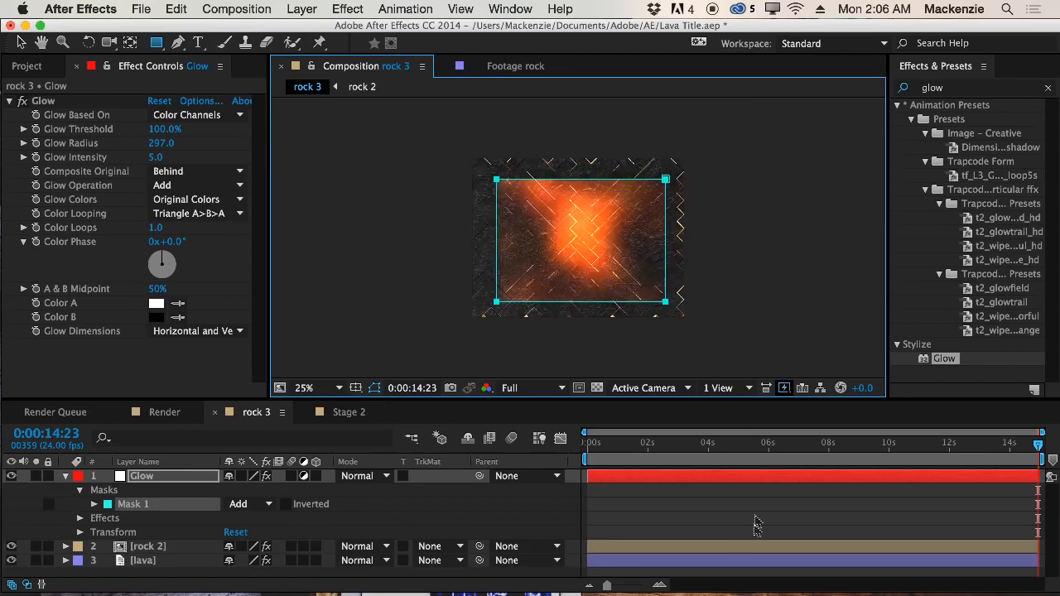
pyautogui.click(675, 512)
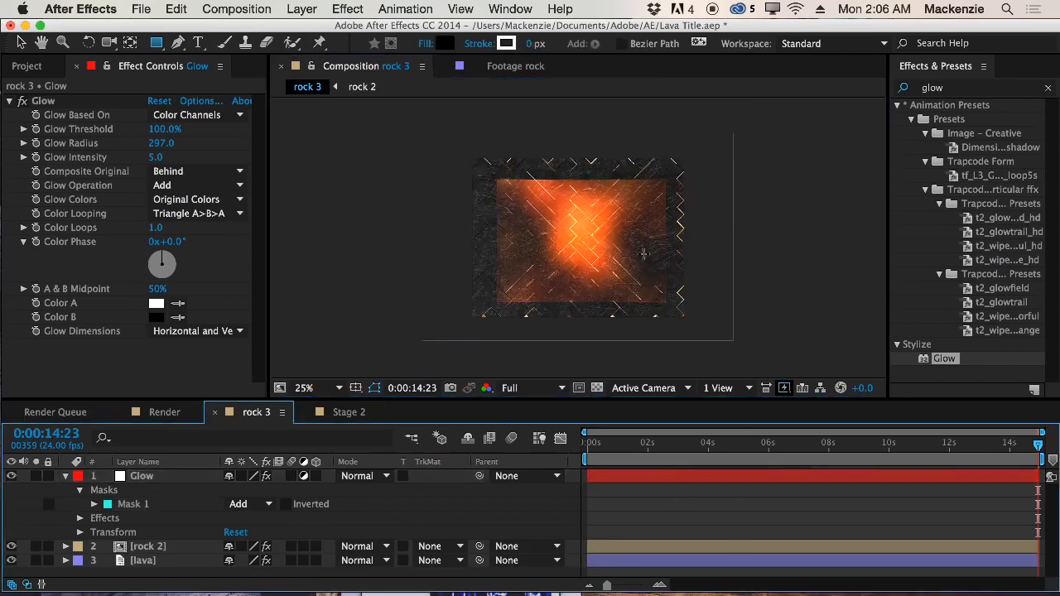
pyautogui.press('.')
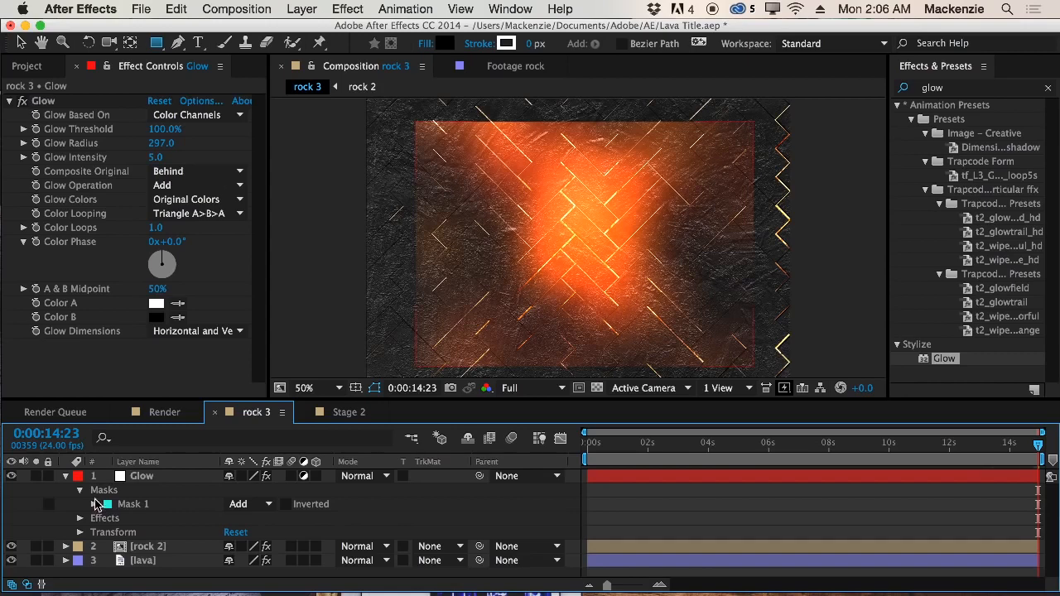
# Set the Mask Feather of the Glow layer's Mask 1 to 121 pixels and collapse the layer's properties
pyautogui.click(95, 505)
pyautogui.moveTo(269, 532); pyautogui.dragTo(360, 521)
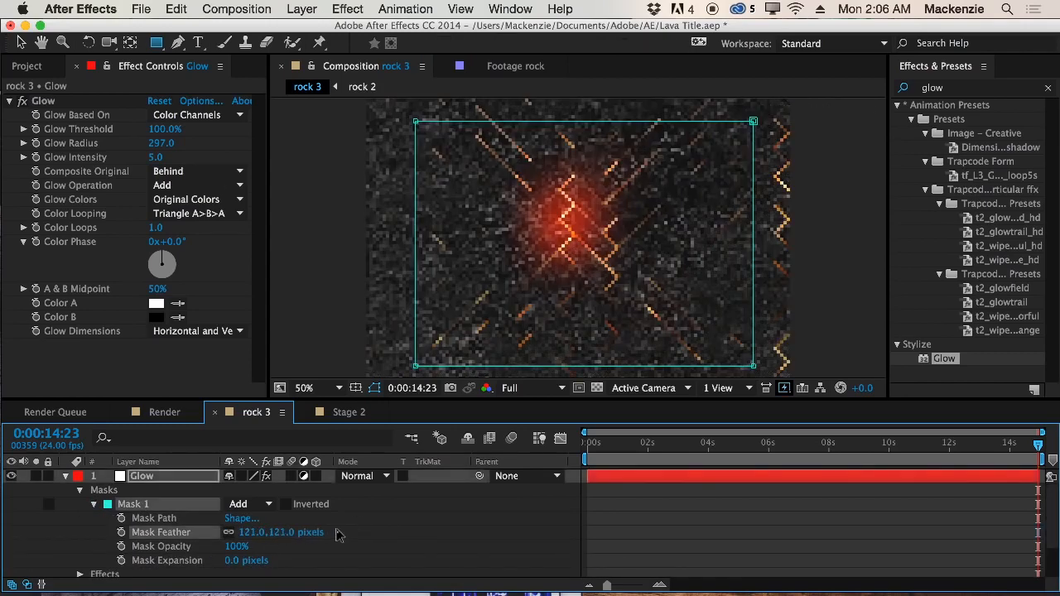
pyautogui.click(659, 549)
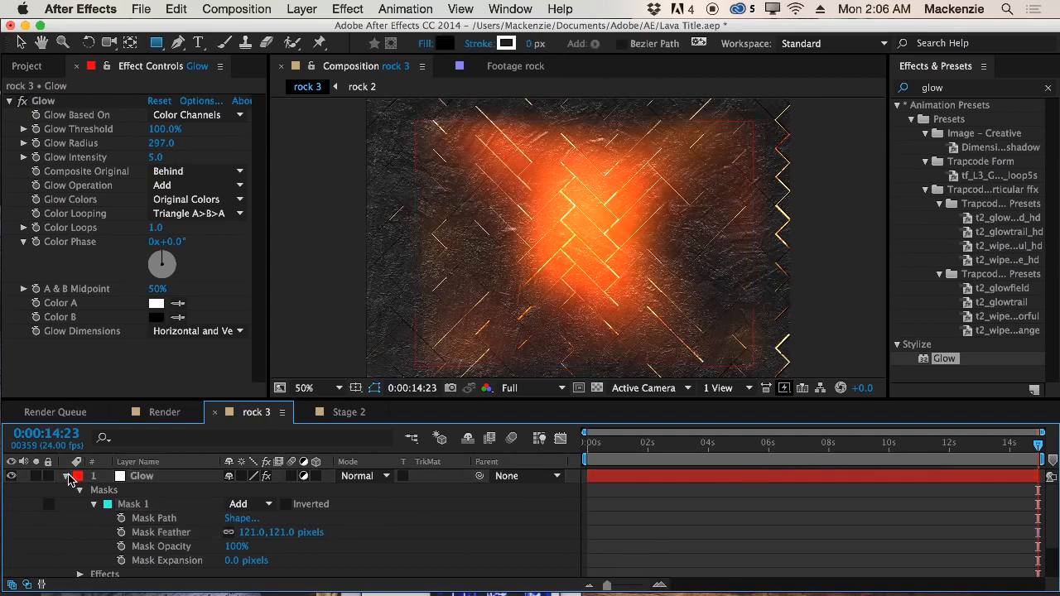
pyautogui.click(67, 478)
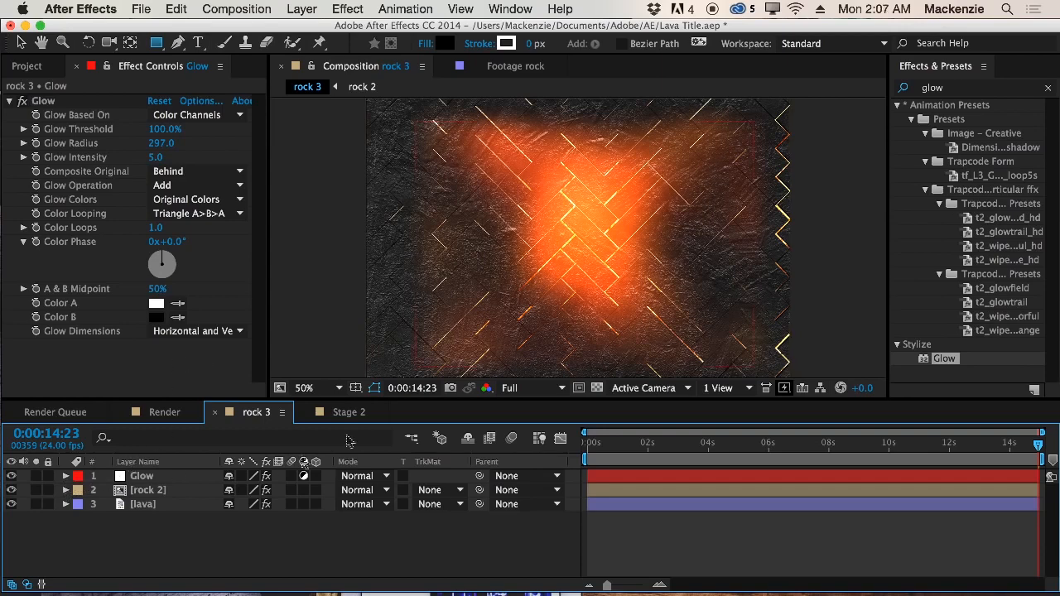
# Create a paragraph text box across the middle of the rock 3 composition and enter LAVA TITLE
pyautogui.click(303, 9)
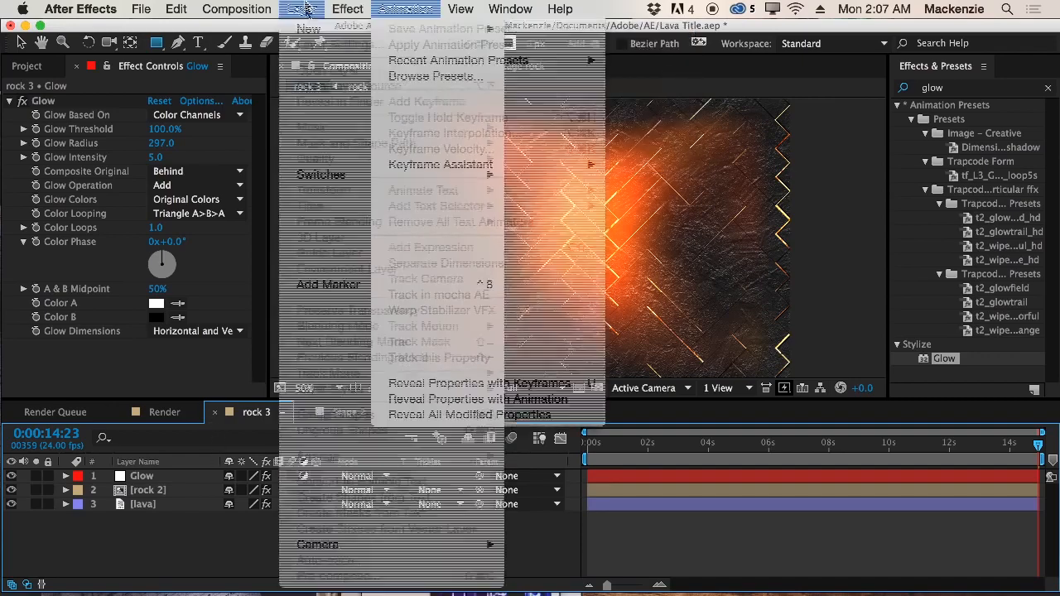
pyautogui.click(198, 43)
pyautogui.moveTo(448, 204); pyautogui.dragTo(761, 289)
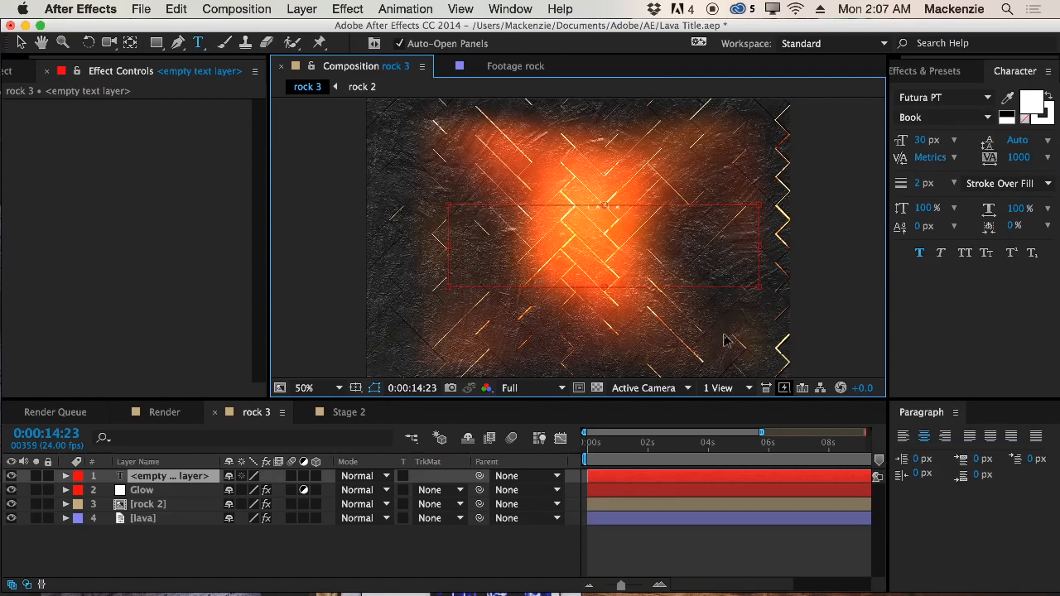
pyautogui.click(724, 335)
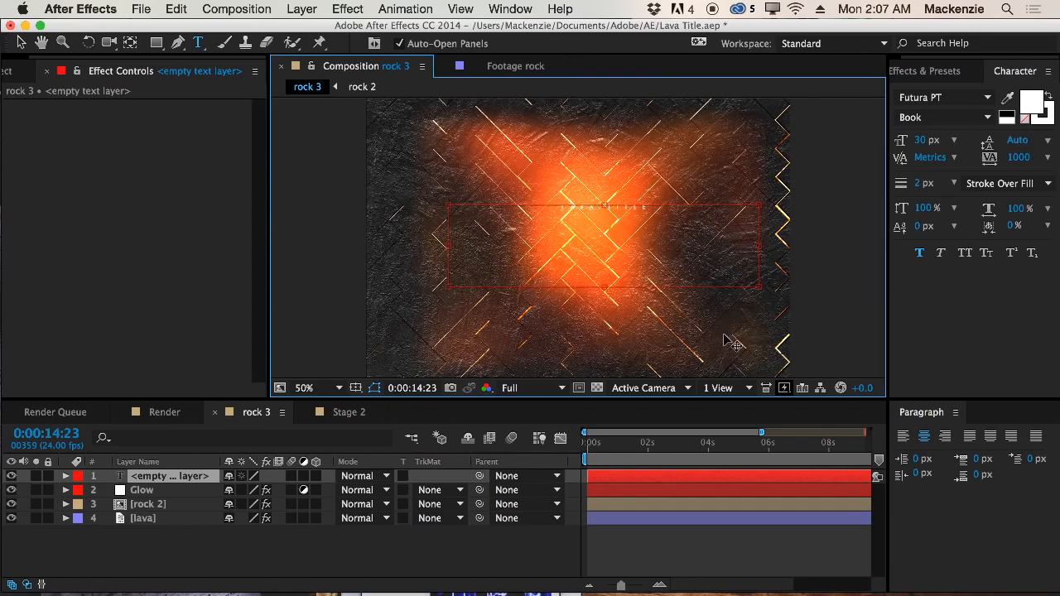
# Set the title's font size to 108 px and tracking to 500, and move it to the centre of the frame
pyautogui.moveTo(921, 146); pyautogui.dragTo(984, 179)
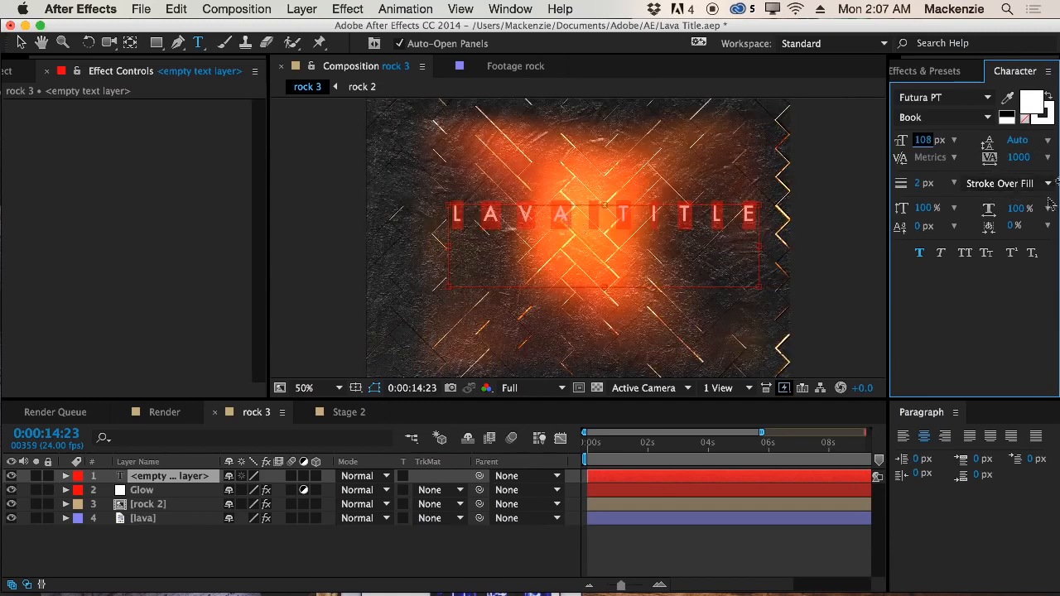
pyautogui.click(1018, 157)
pyautogui.write('500')
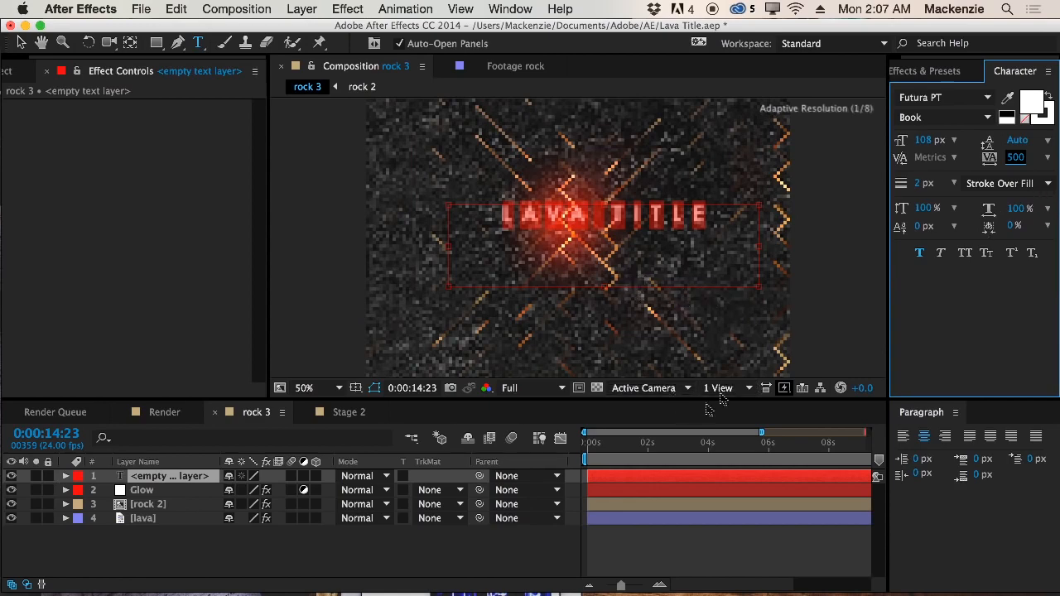
pyautogui.click(20, 43)
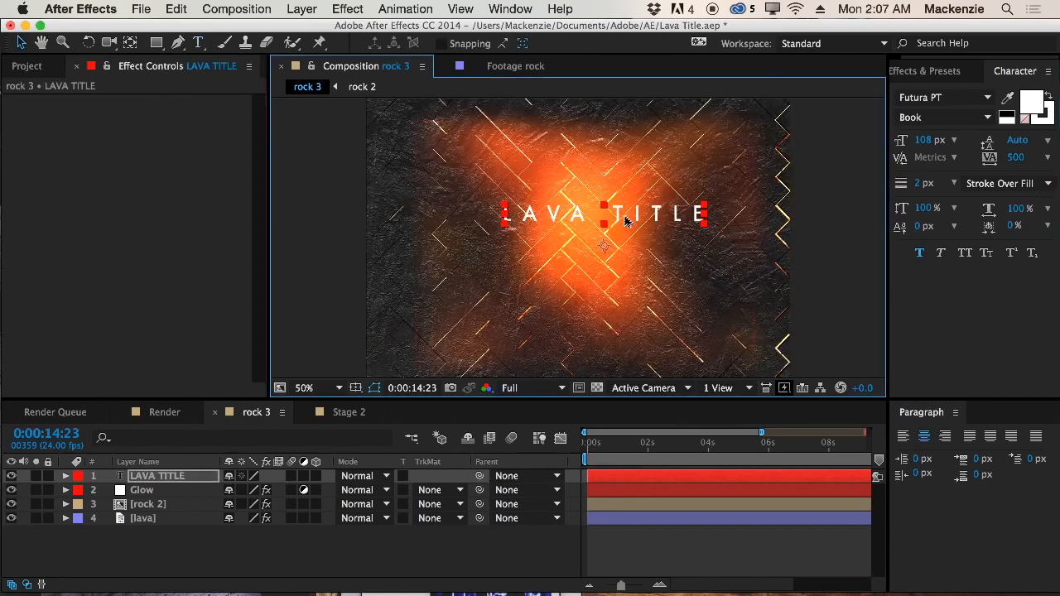
pyautogui.moveTo(610, 238); pyautogui.dragTo(605, 244)
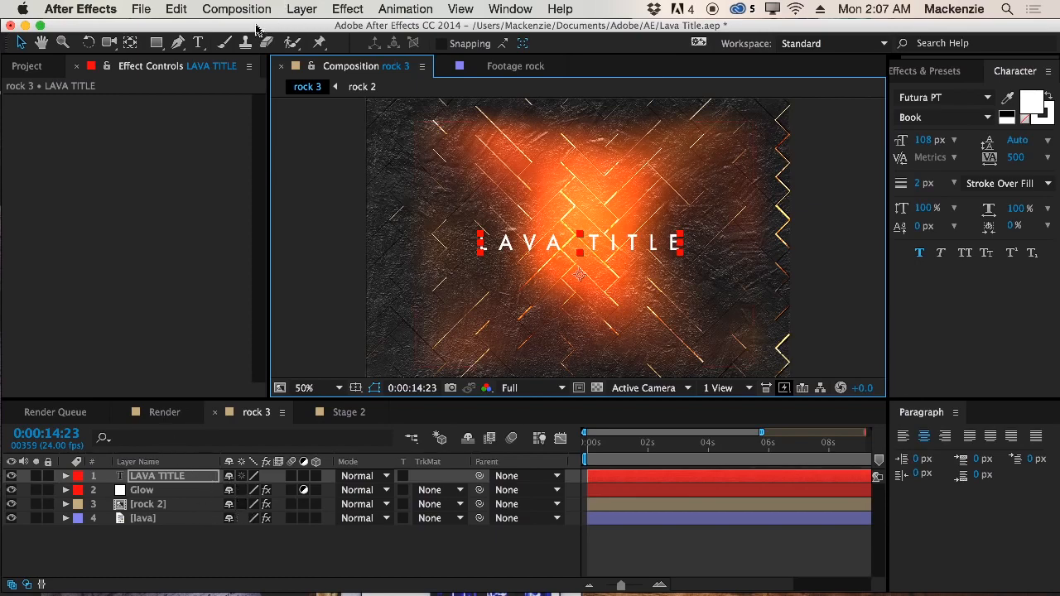
# Pre-compose the LAVA TITLE text layer as TITLE HOLDER and place it directly below the Glow layer
pyautogui.click(302, 9)
pyautogui.click(331, 576)
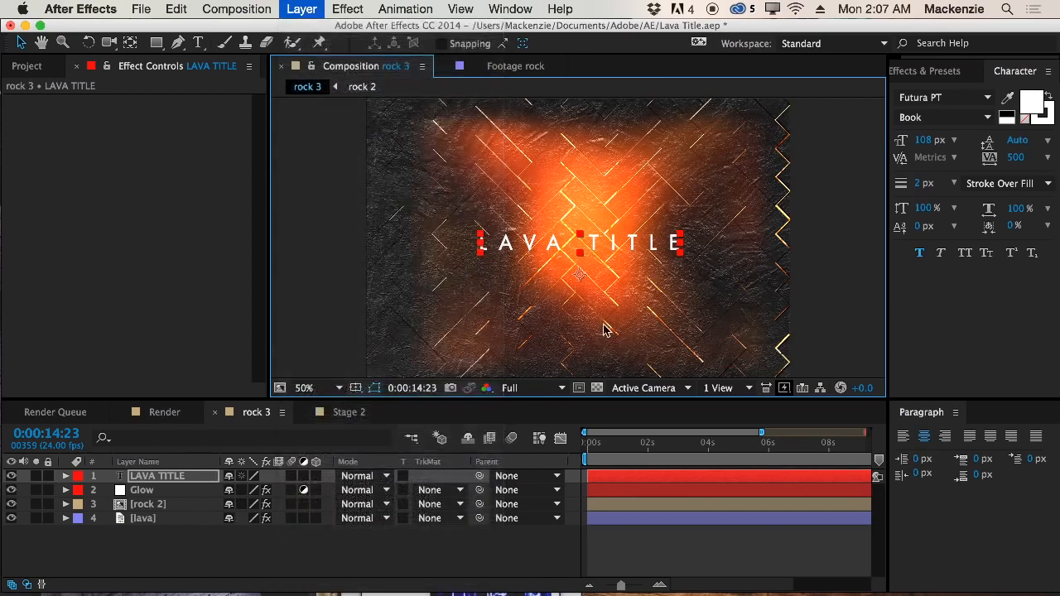
pyautogui.write('TITLE')
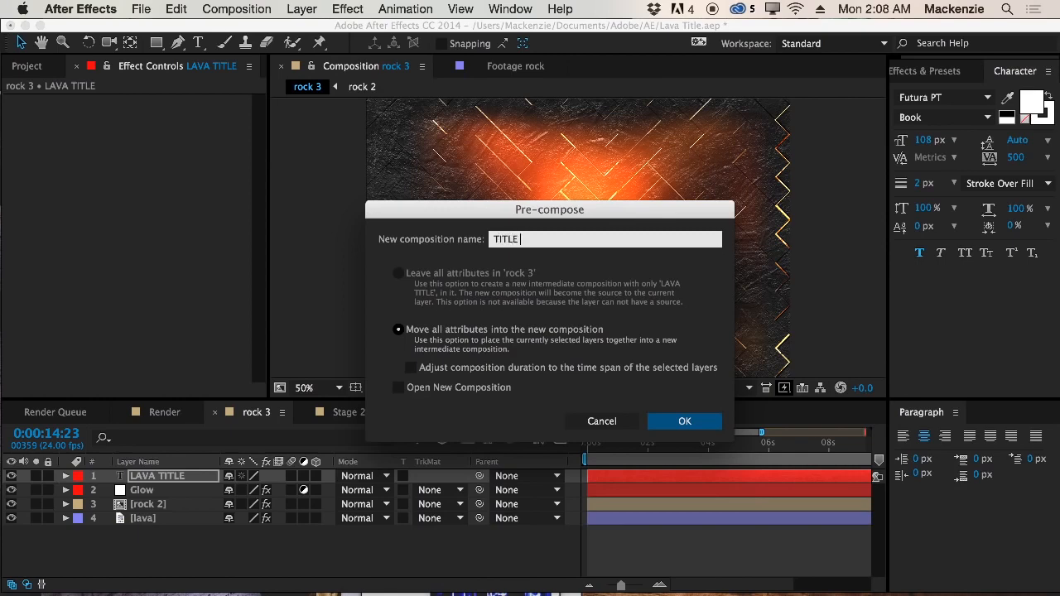
pyautogui.write(' HOLDER')
pyautogui.press('Return')
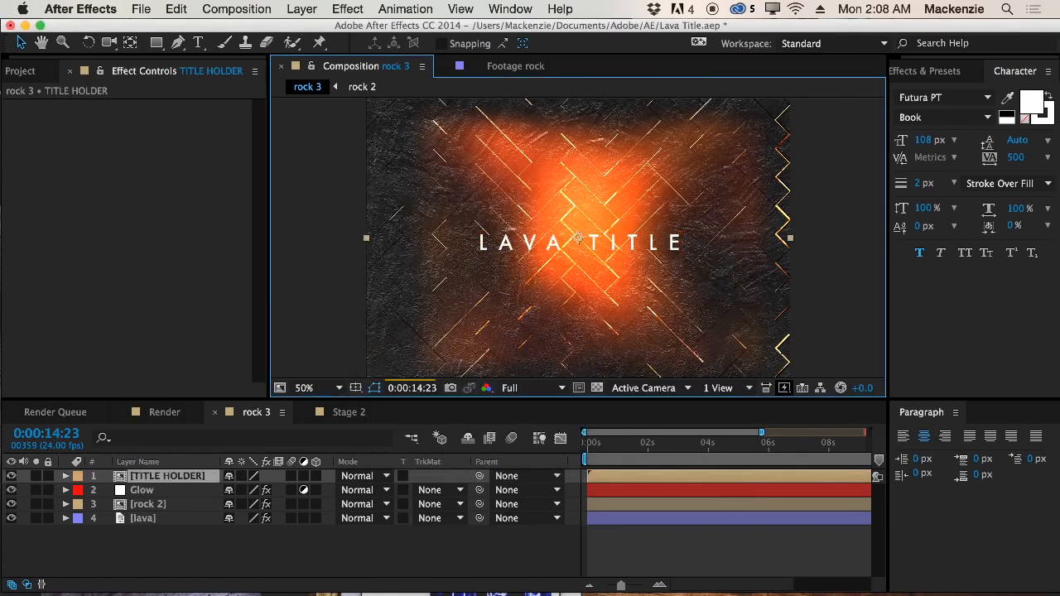
pyautogui.moveTo(186, 477); pyautogui.dragTo(188, 490)
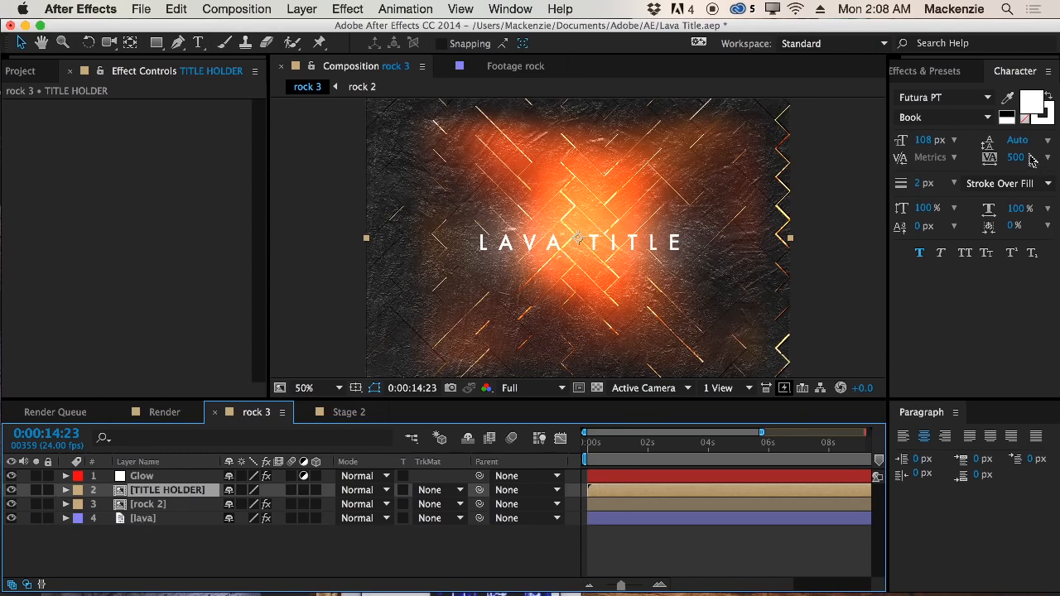
# Apply the Generate Fill effect to the TITLE HOLDER layer and set its color to black
pyautogui.click(924, 71)
pyautogui.click(980, 92)
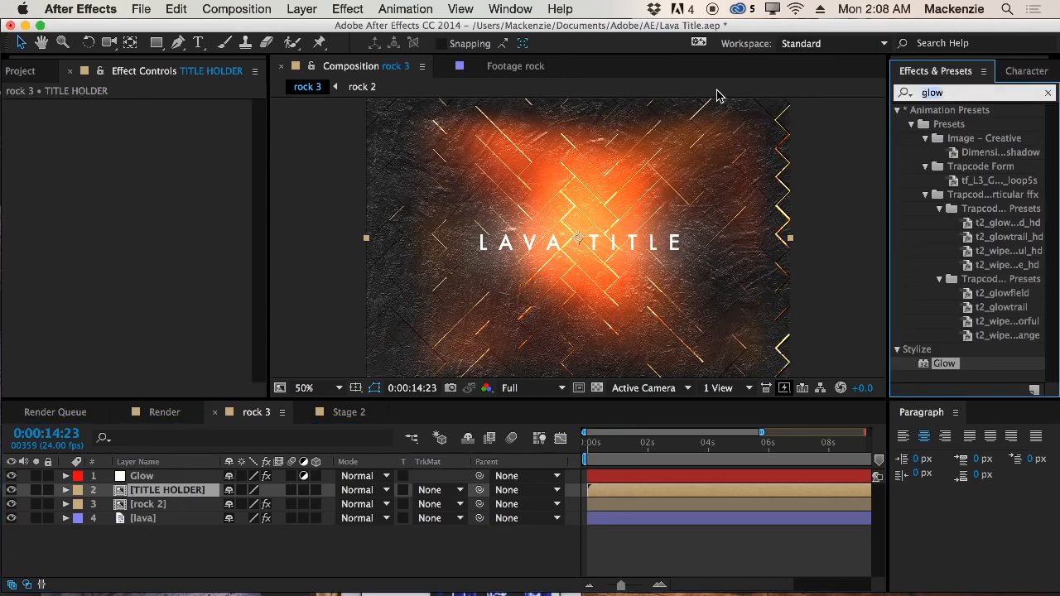
pyautogui.write('fill')
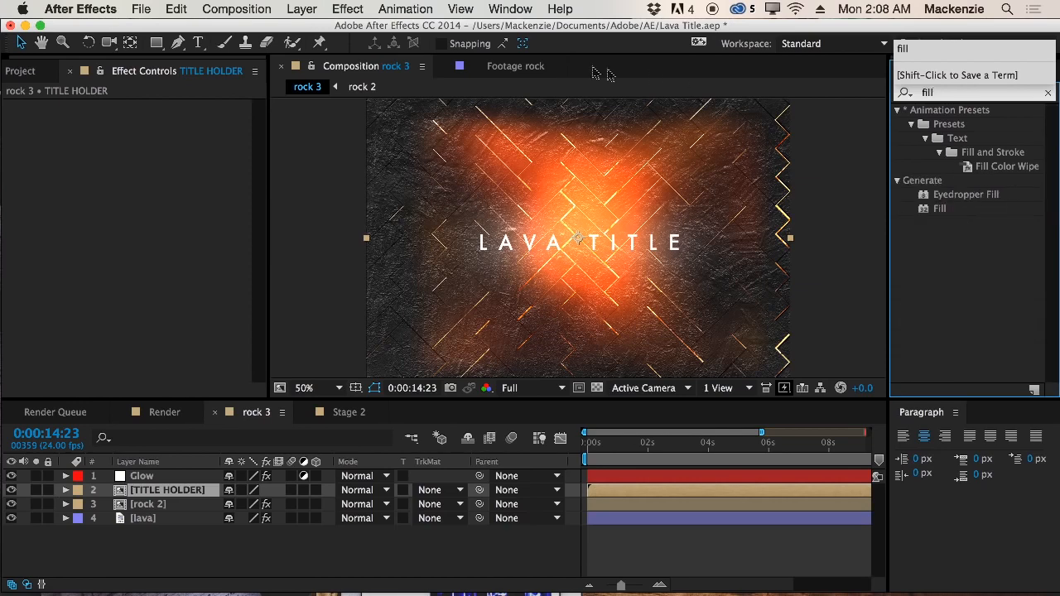
pyautogui.moveTo(939, 211); pyautogui.dragTo(158, 494)
pyautogui.click(157, 148)
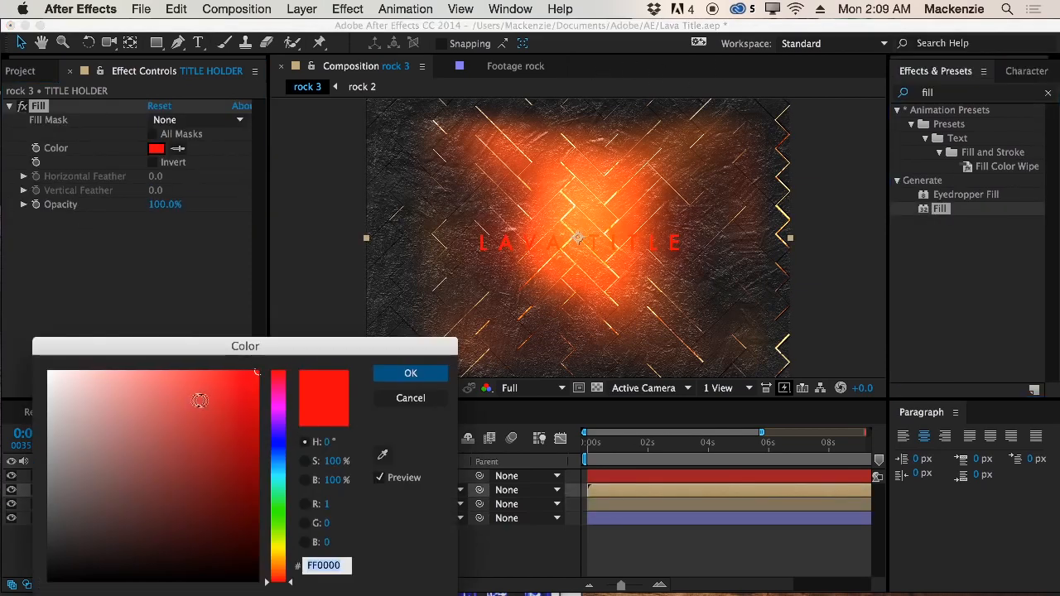
pyautogui.moveTo(159, 424); pyautogui.dragTo(48, 583)
pyautogui.click(411, 373)
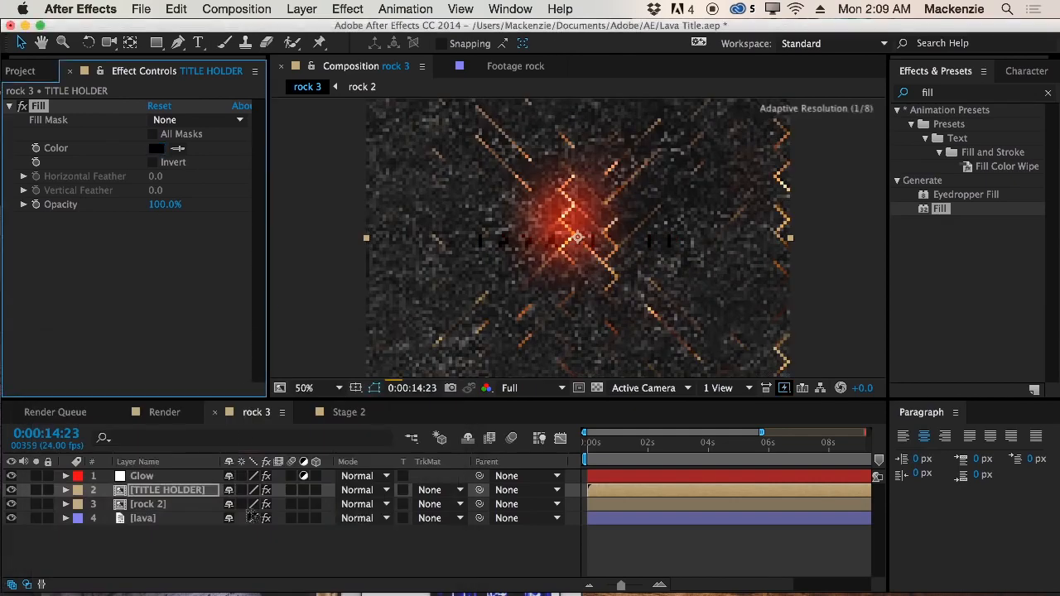
# Duplicate the TITLE HOLDER layer three times and hide the three upper copies
pyautogui.click(195, 495)
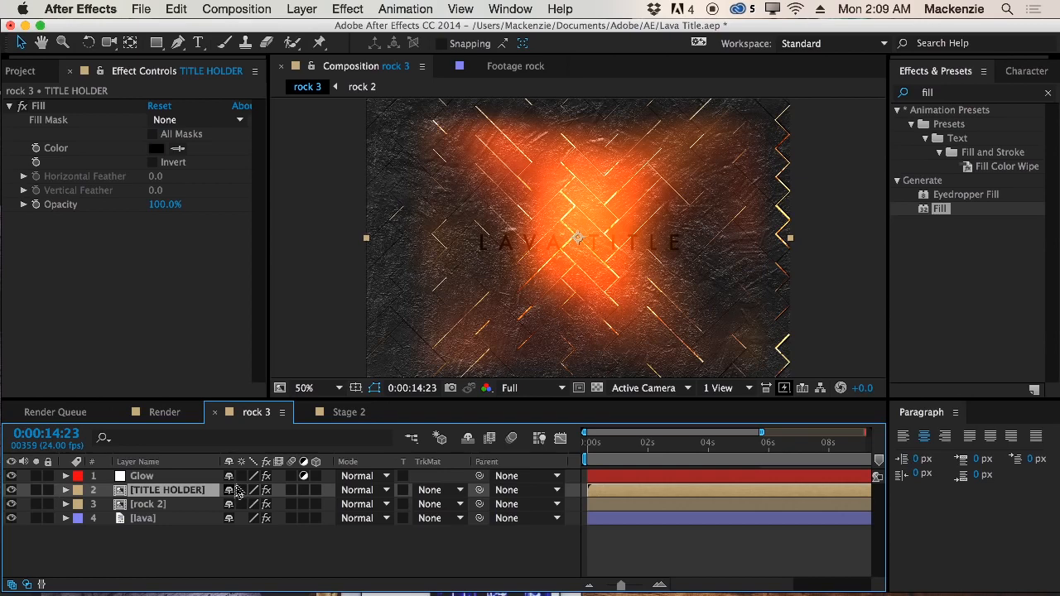
pyautogui.press('super+d')
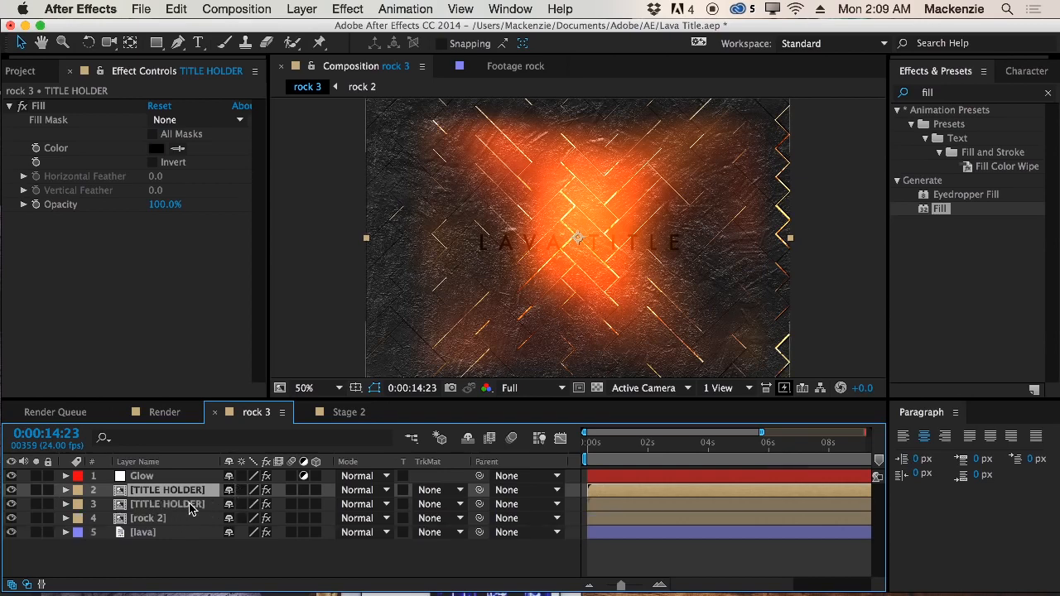
pyautogui.press('super+d')
pyautogui.press('super+d')
pyautogui.moveTo(11, 492); pyautogui.dragTo(11, 518)
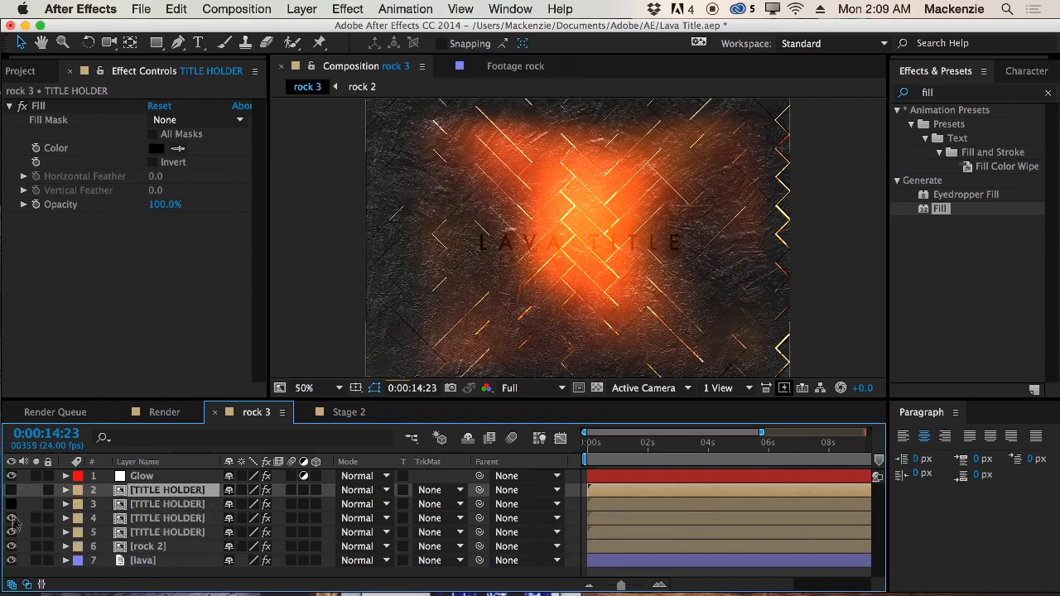
# Set the rock 2 layer's track matte to Alpha Inverted Matte, using the TITLE HOLDER layer directly above it
pyautogui.click(190, 537)
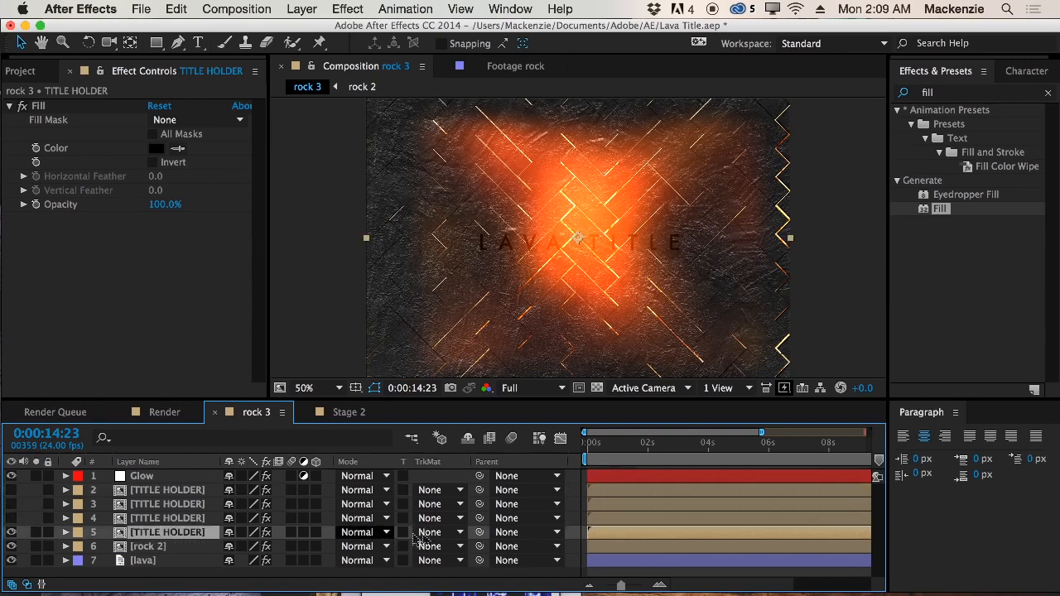
pyautogui.click(443, 533)
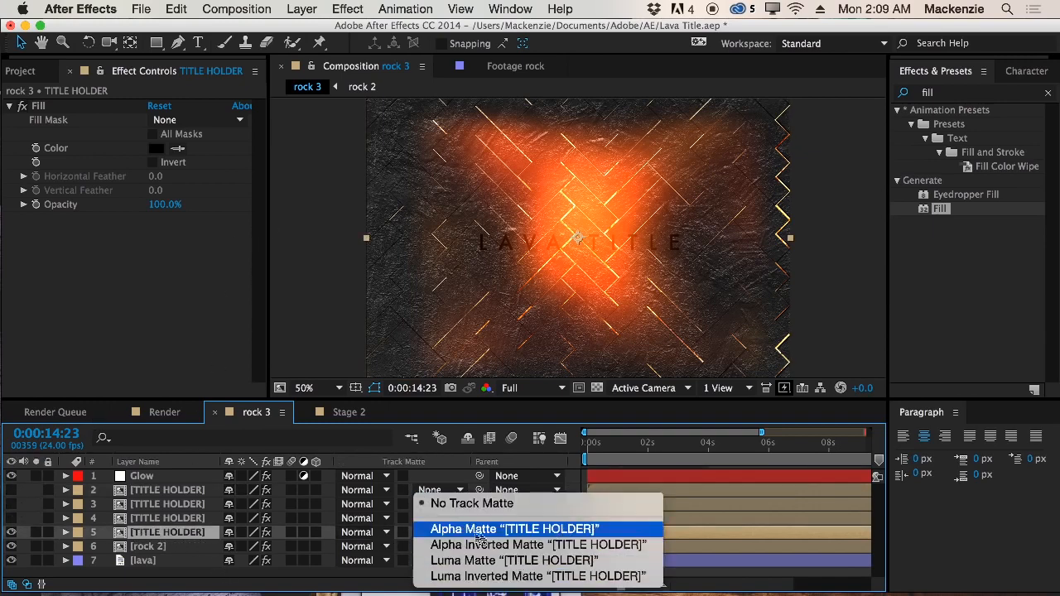
pyautogui.click(142, 540)
pyautogui.click(166, 547)
pyautogui.click(439, 547)
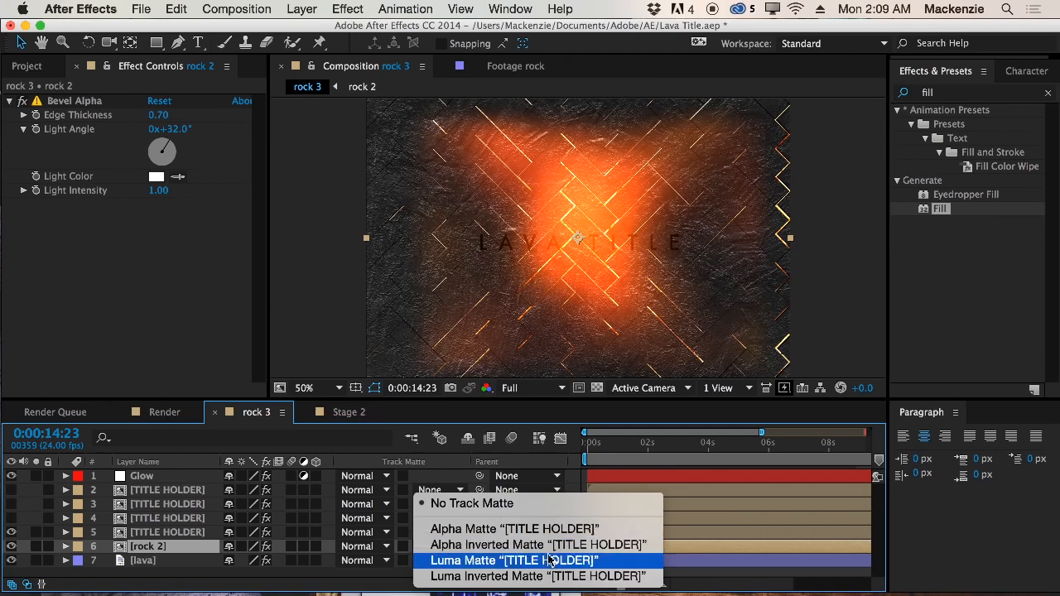
pyautogui.click(578, 532)
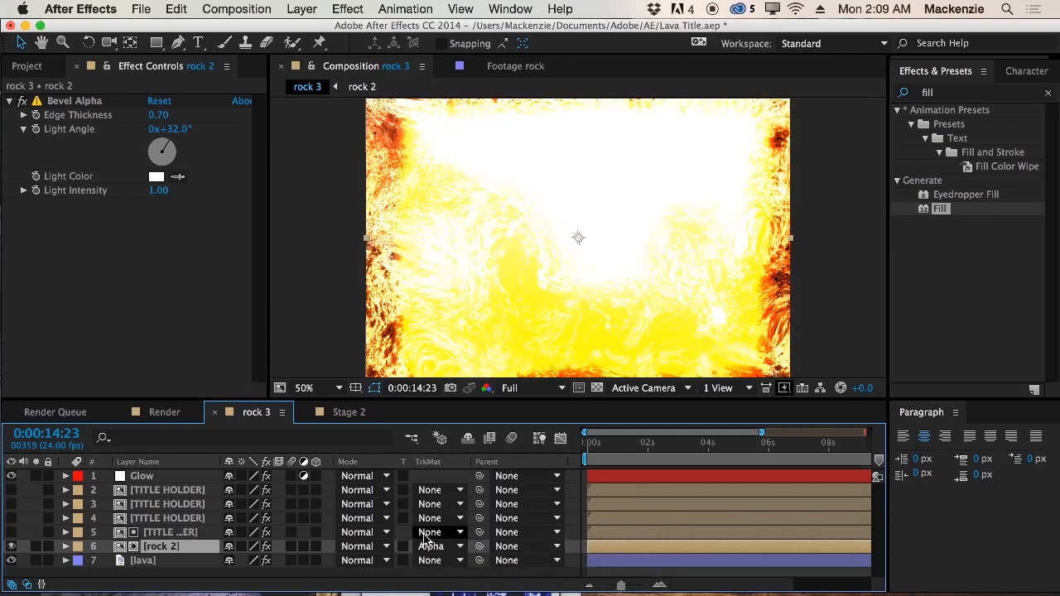
pyautogui.click(437, 547)
pyautogui.click(467, 550)
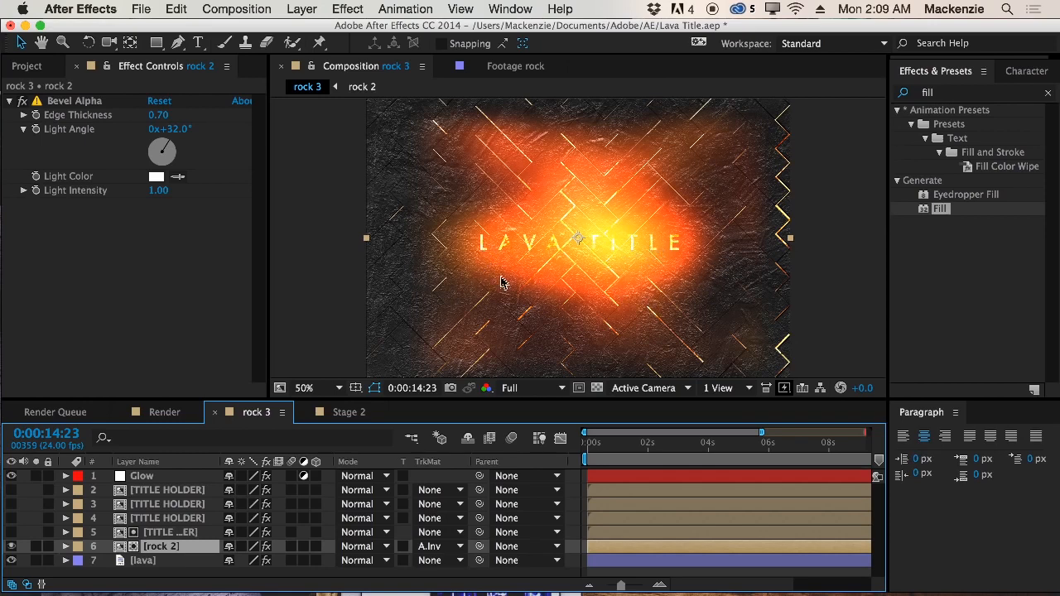
# Show the TITLE HOLDER copy just above the matte layer, disable its Fill effect and set its blending mode to Multiply
pyautogui.click(152, 518)
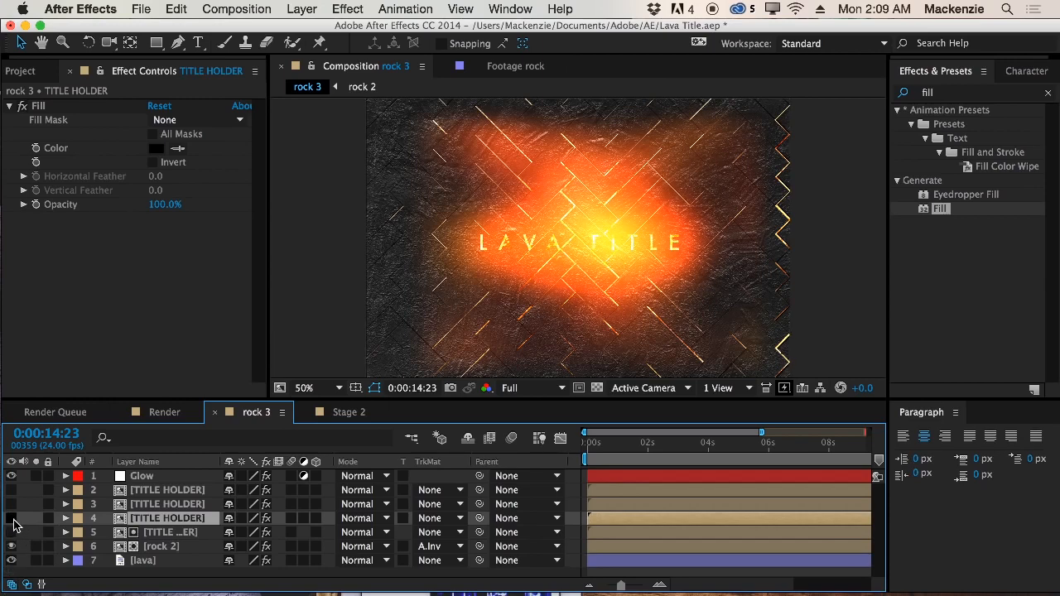
pyautogui.click(12, 518)
pyautogui.click(22, 106)
pyautogui.click(382, 518)
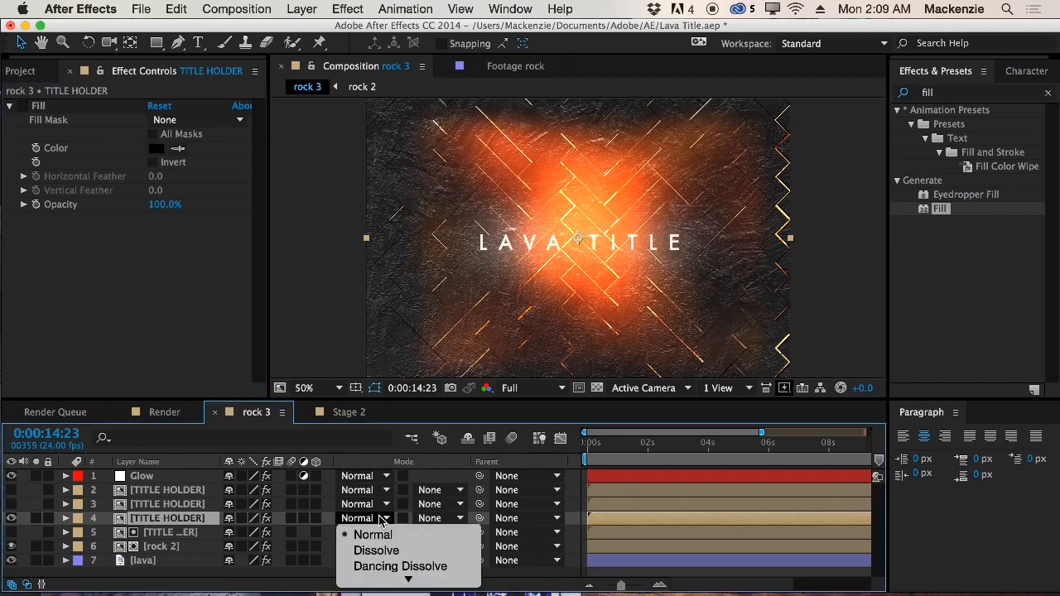
pyautogui.scroll(-4, 396, 537)
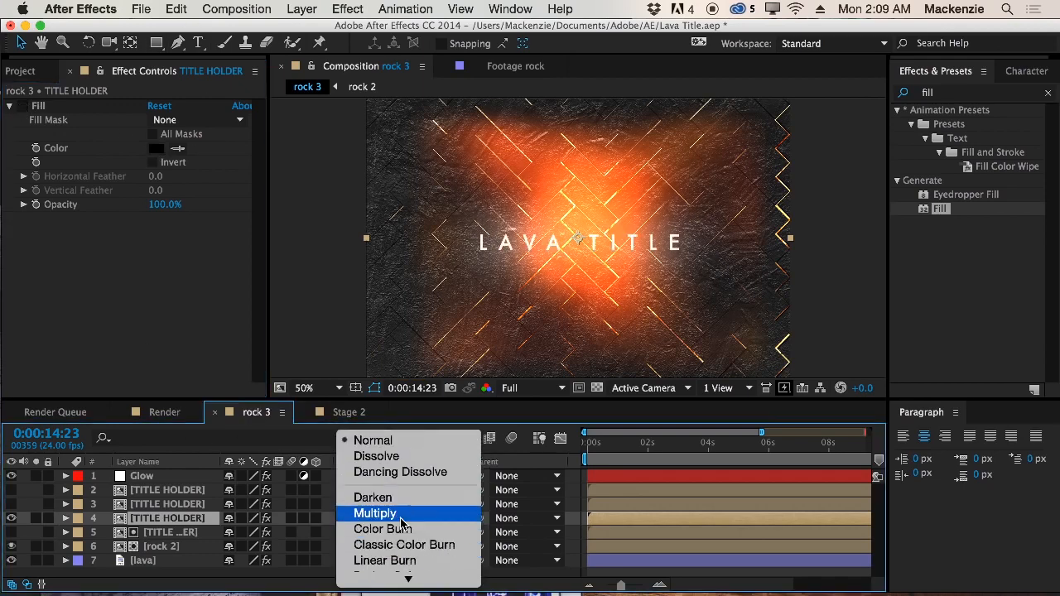
pyautogui.click(399, 514)
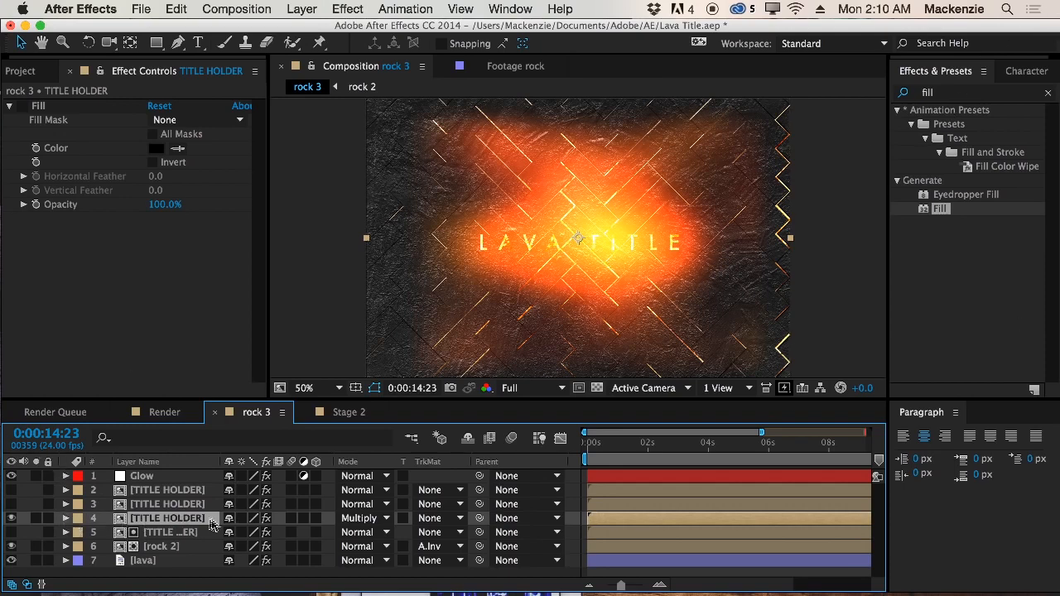
# Add an Inner Shadow layer style to the visible TITLE HOLDER copy that uses the Multiply blending mode
pyautogui.rightClick(144, 518)
pyautogui.press('Escape')
pyautogui.rightClick(187, 517)
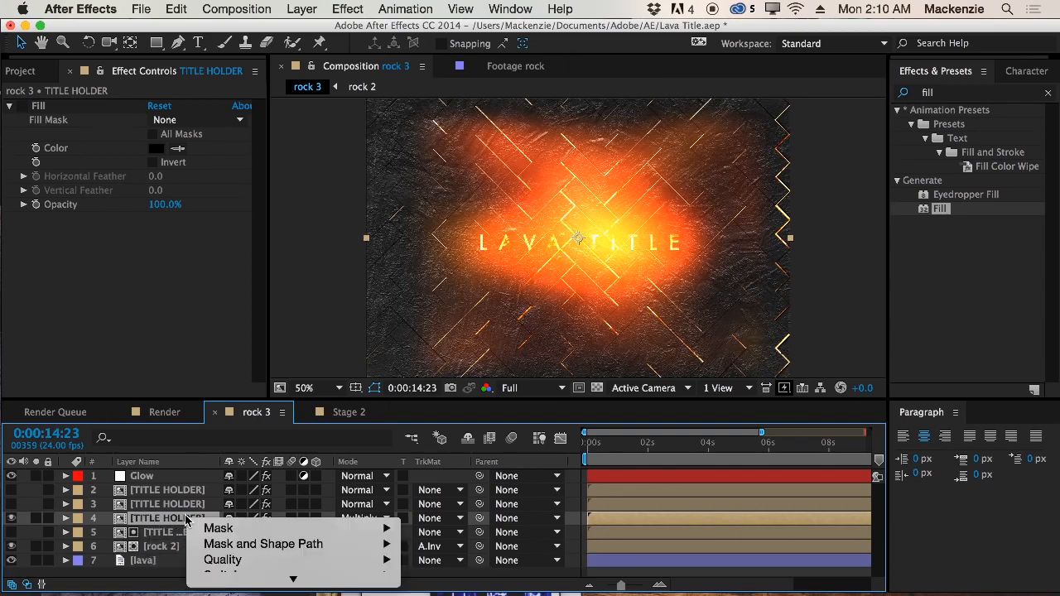
pyautogui.scroll(-2, 285, 543)
pyautogui.moveTo(285, 536)
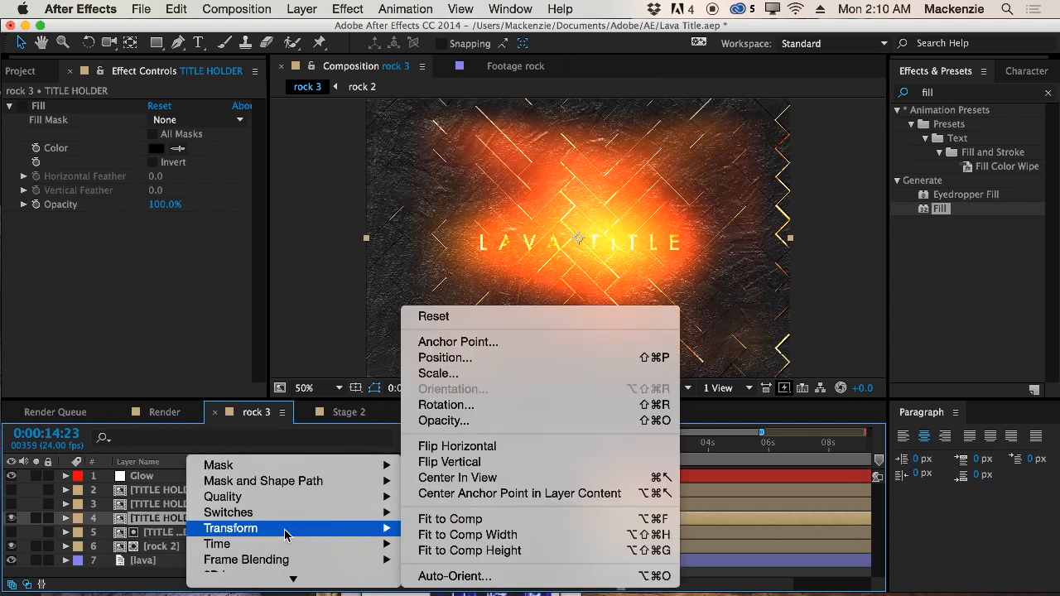
pyautogui.scroll(-7, 285, 536)
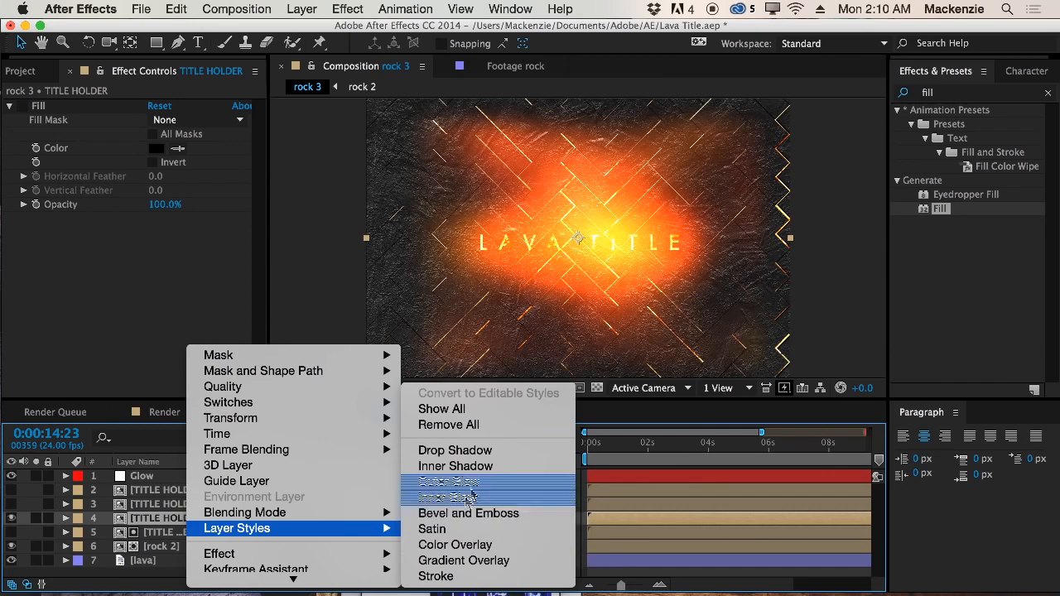
pyautogui.click(455, 466)
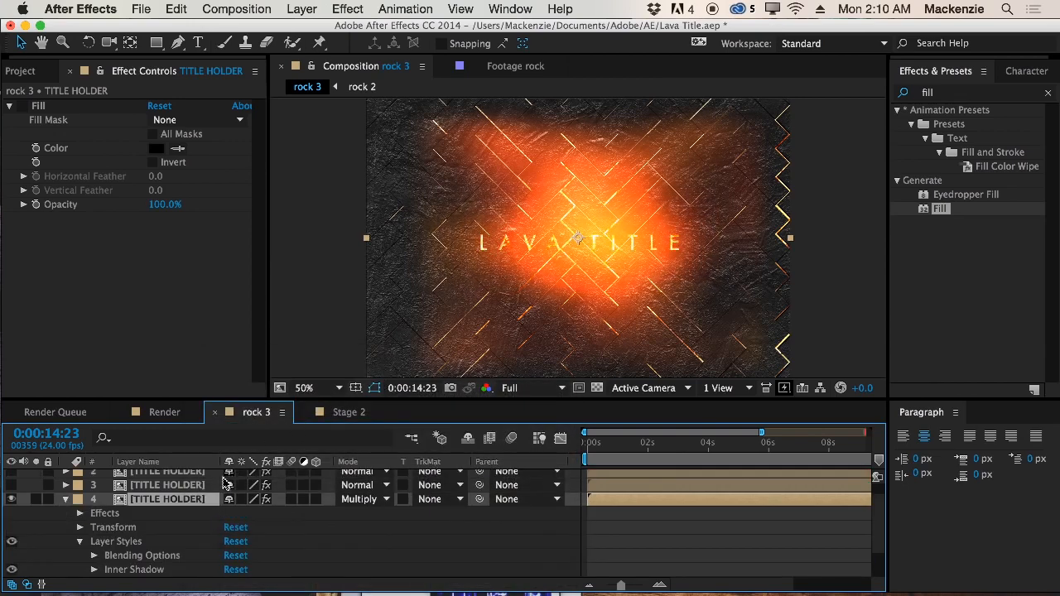
# Set the opacity of the TITLE HOLDER copy's Inner Shadow to 100%
pyautogui.scroll(-3, 188, 520)
pyautogui.click(95, 529)
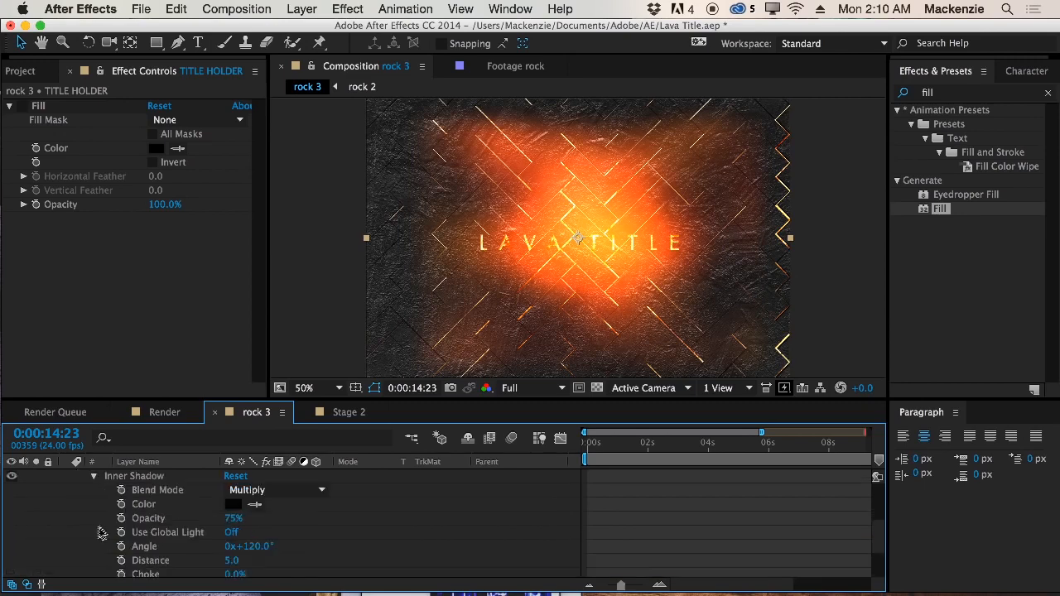
pyautogui.scroll(-3, 212, 525)
pyautogui.click(174, 414)
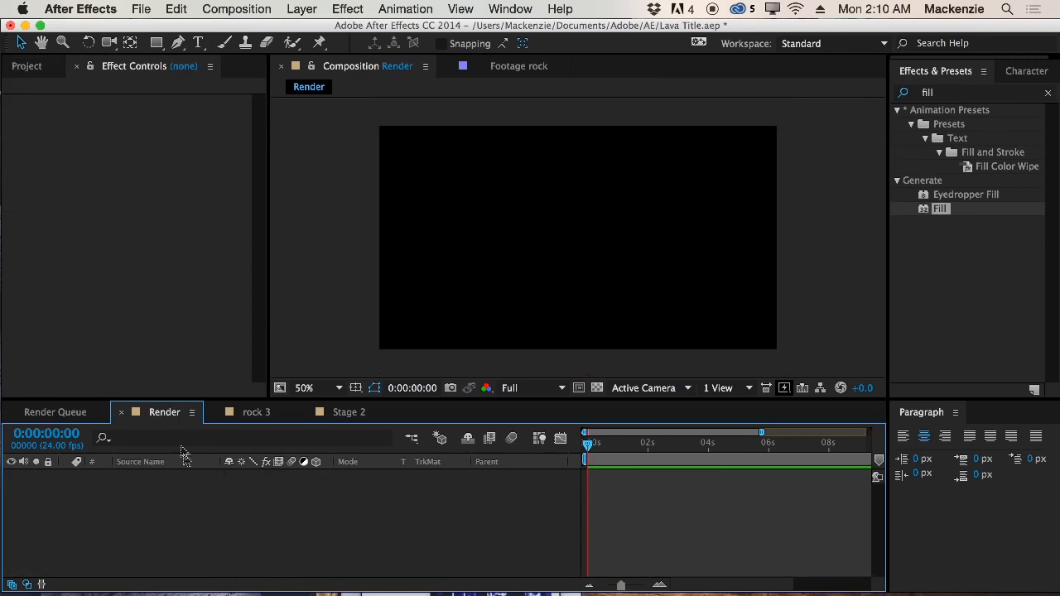
pyautogui.click(348, 412)
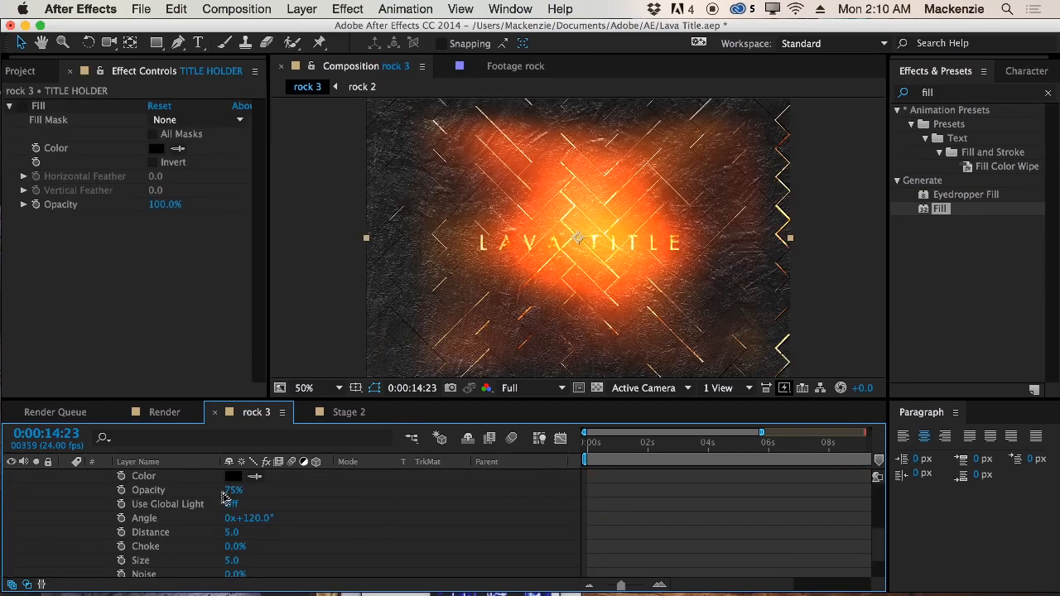
pyautogui.click(233, 492)
pyautogui.moveTo(248, 491); pyautogui.dragTo(536, 492)
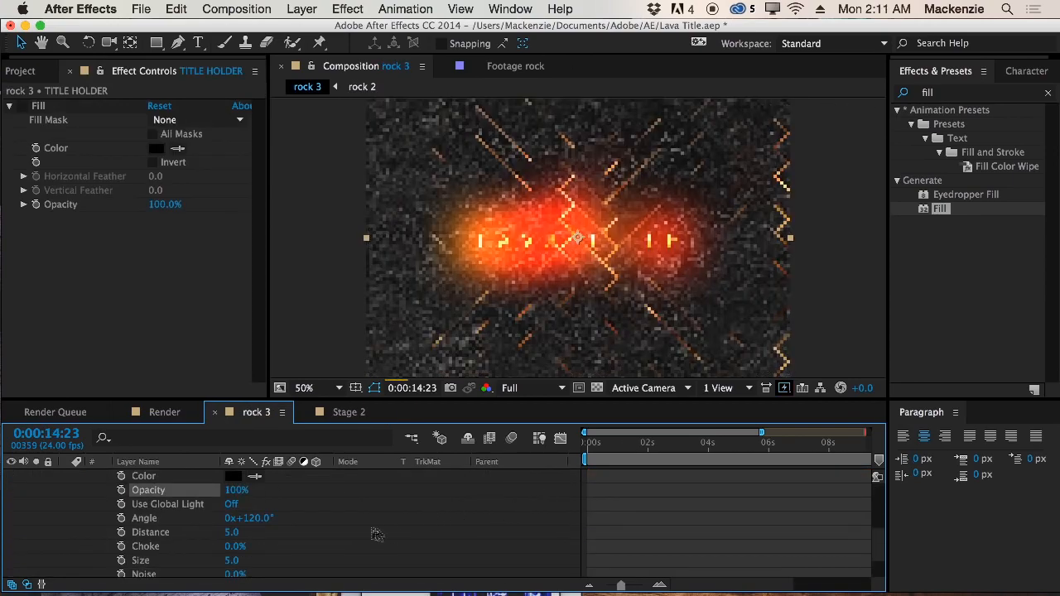
# Set the Inner Shadow's distance to 2 and its size to 10
pyautogui.click(232, 533)
pyautogui.click(259, 538)
pyautogui.moveTo(233, 534); pyautogui.dragTo(216, 535)
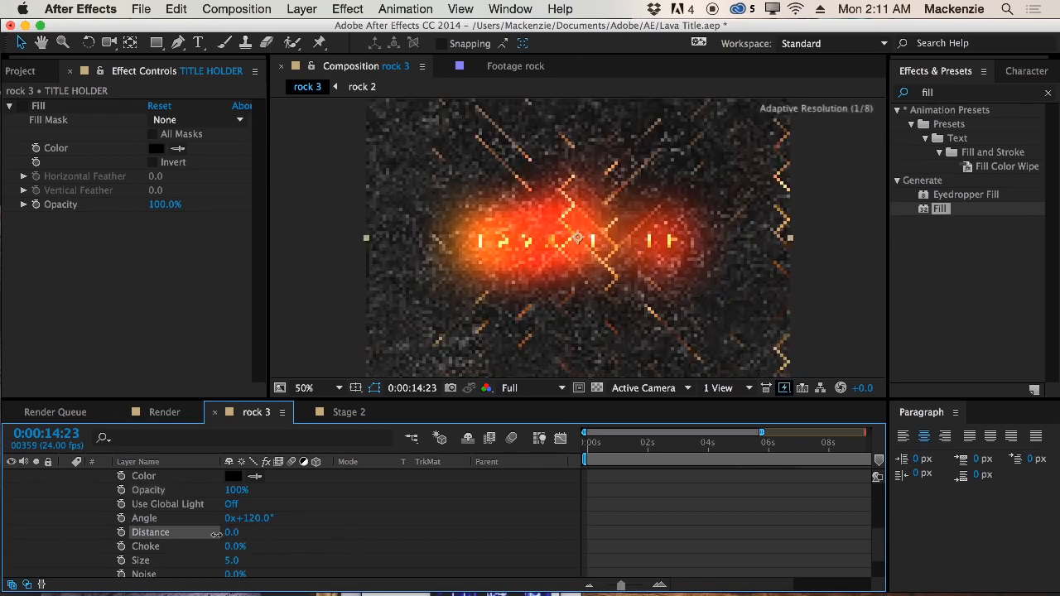
pyautogui.moveTo(216, 535); pyautogui.dragTo(218, 535)
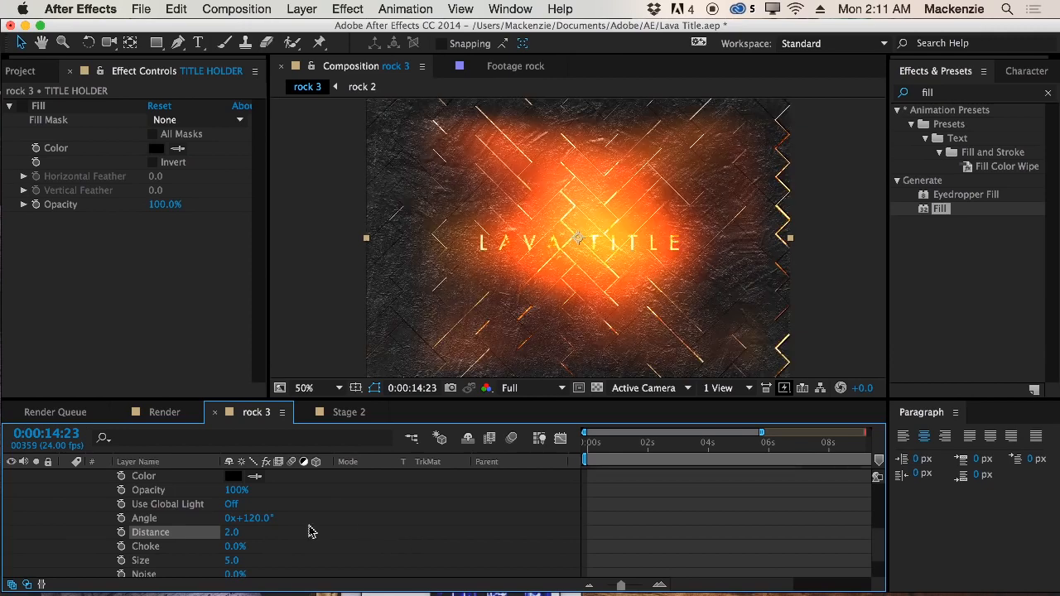
pyautogui.scroll(-1, 285, 539)
pyautogui.moveTo(236, 547); pyautogui.dragTo(240, 548)
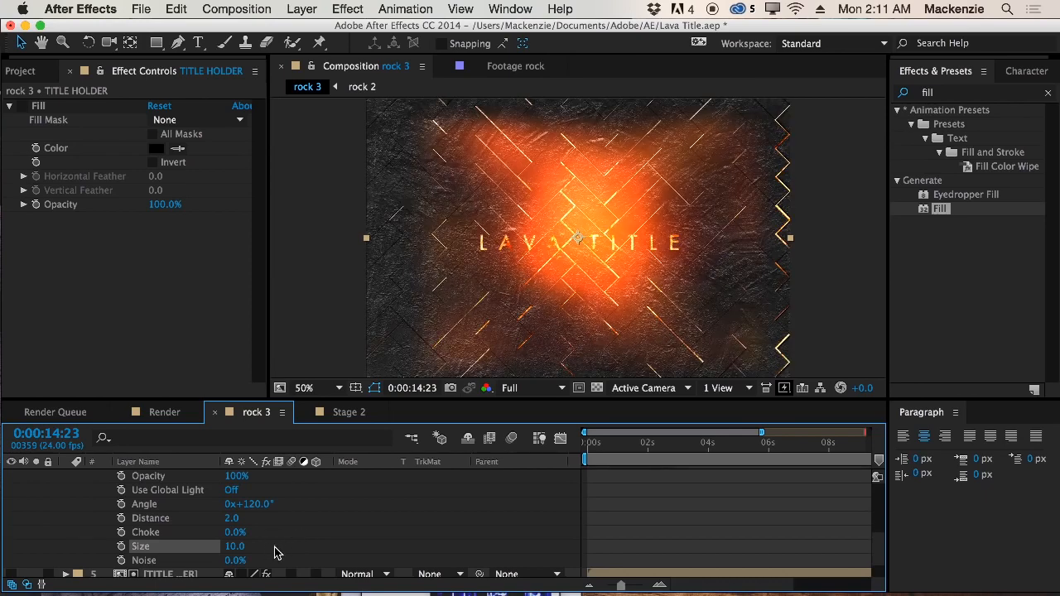
pyautogui.scroll(1, 278, 553)
pyautogui.click(240, 477)
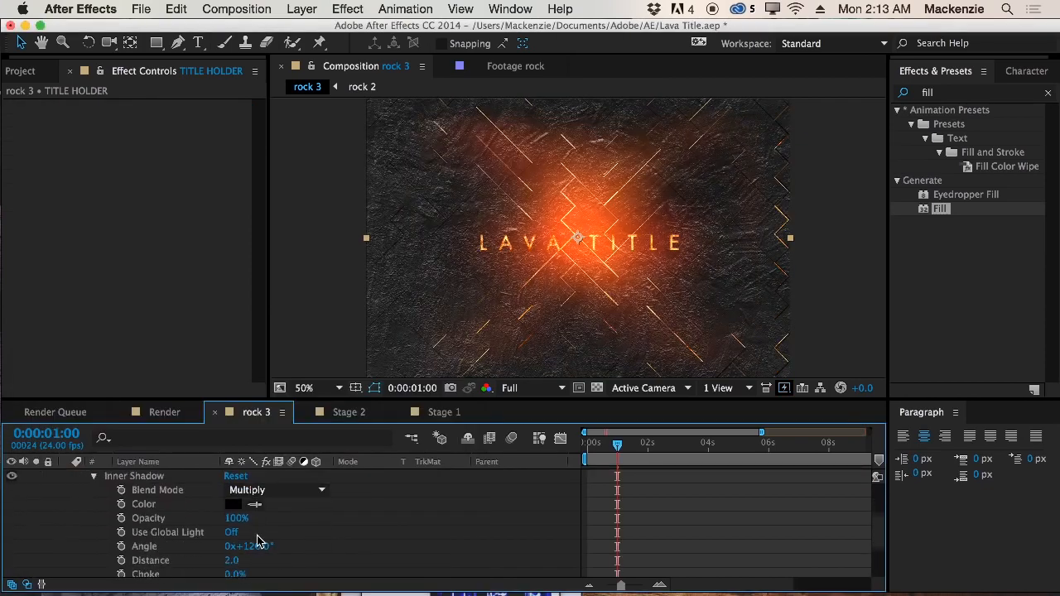
# Compare the title with and without the Inner Shadow copy by toggling that layer's visibility, and collapse its properties
pyautogui.scroll(-3, 248, 540)
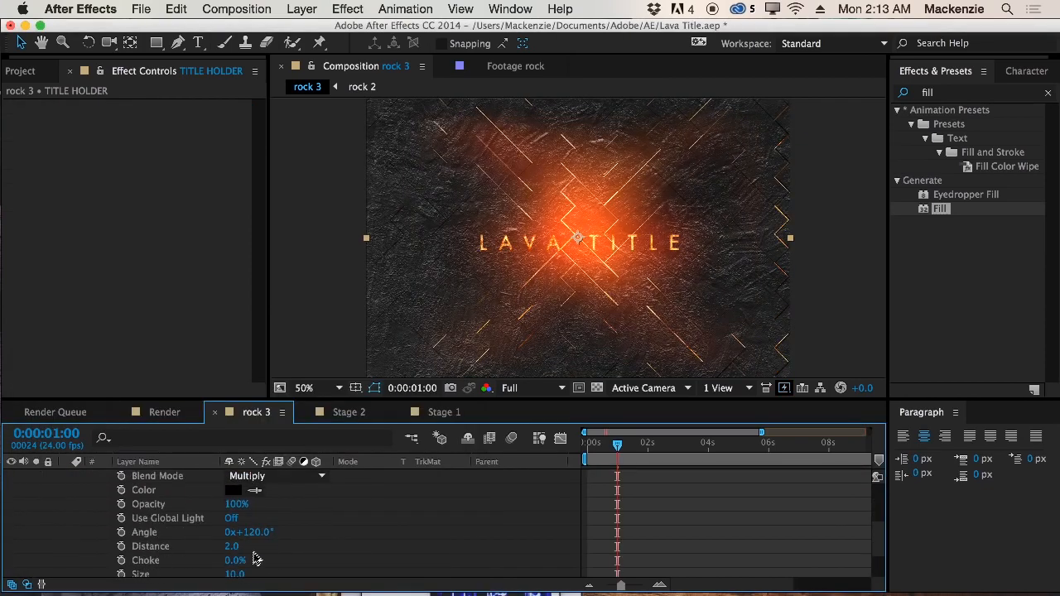
pyautogui.scroll(4, 134, 540)
pyautogui.scroll(3, 43, 517)
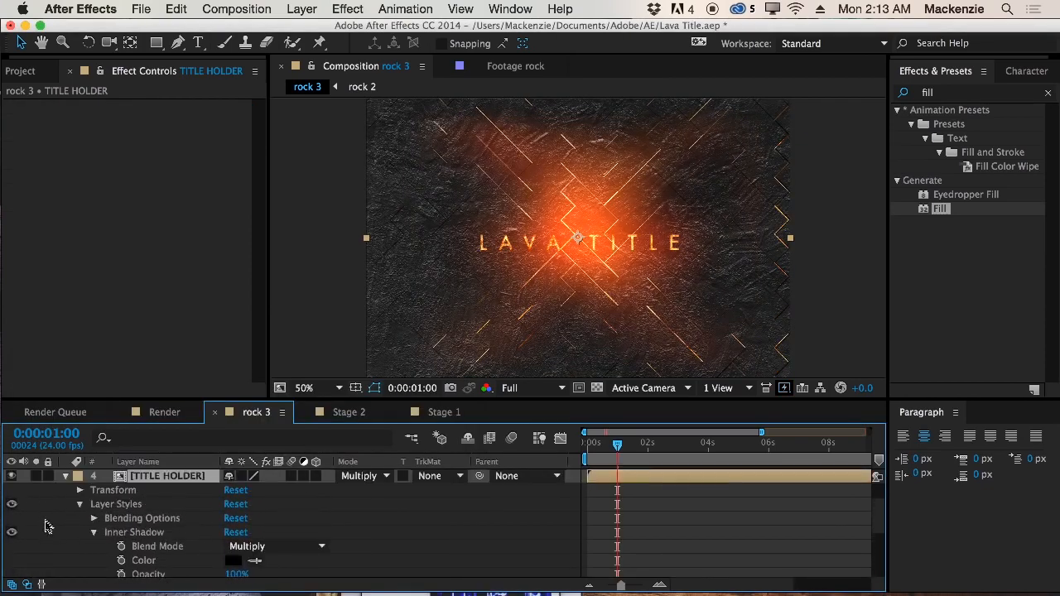
pyautogui.click(12, 477)
pyautogui.click(12, 476)
pyautogui.click(12, 476)
pyautogui.click(12, 477)
pyautogui.click(12, 477)
pyautogui.click(12, 476)
pyautogui.scroll(3, 377, 531)
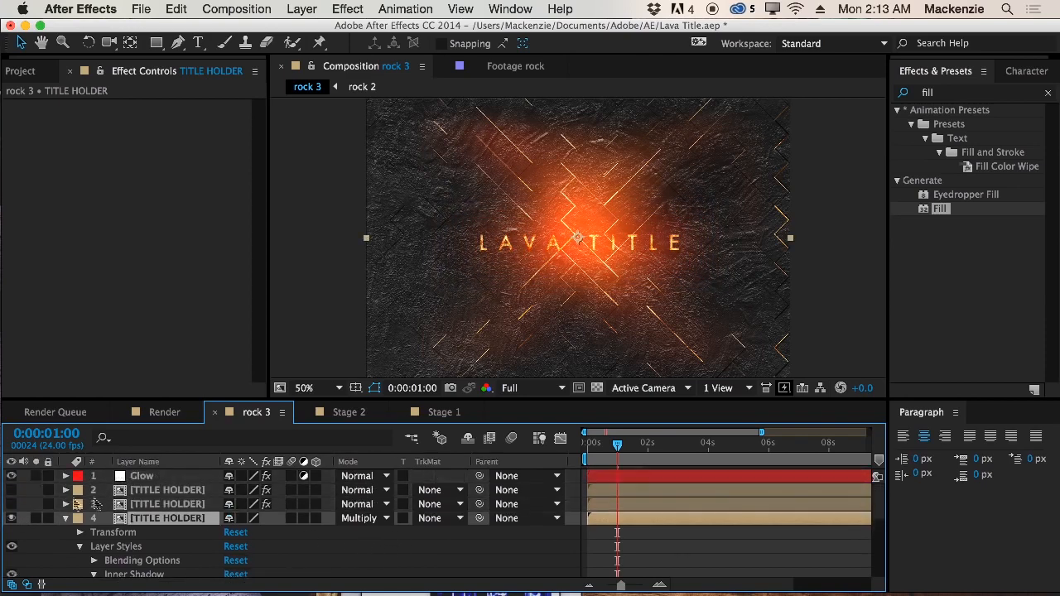
pyautogui.click(66, 518)
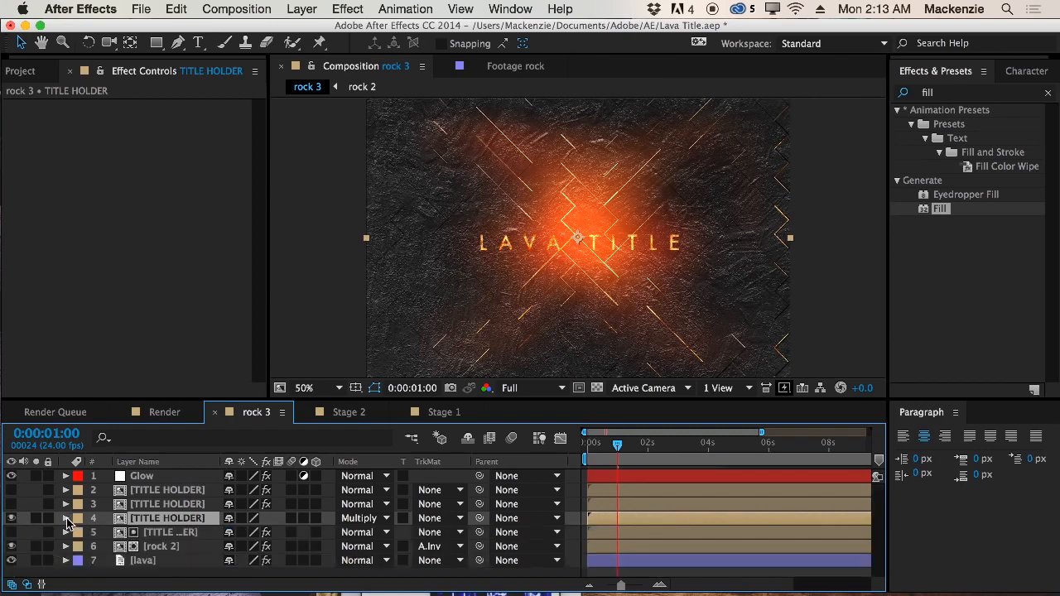
# Show the TITLE HOLDER copy directly above the Multiply layer and apply the Bevel Edges effect to it
pyautogui.click(163, 506)
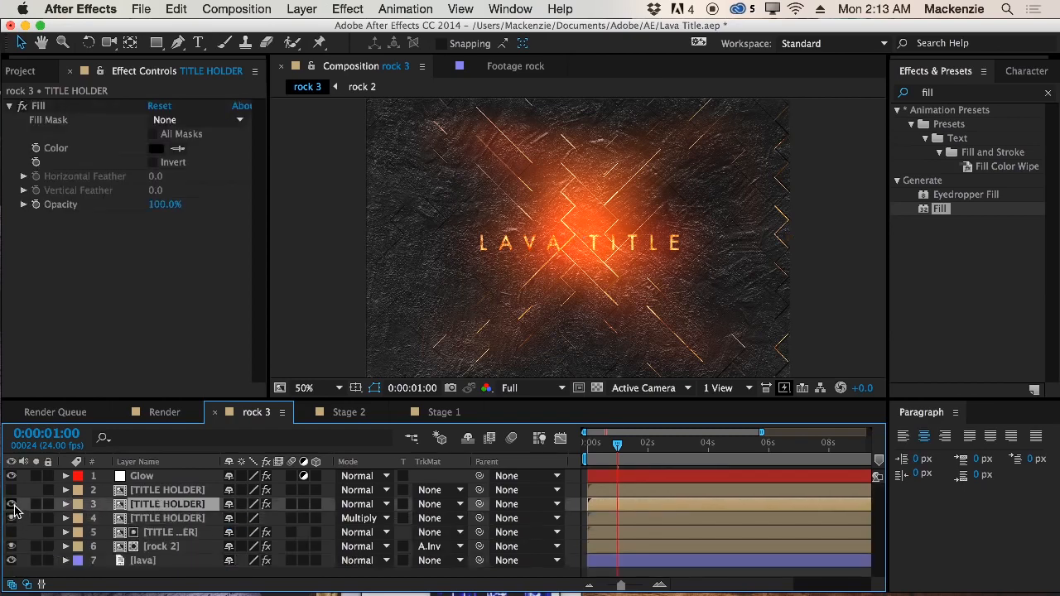
pyautogui.click(11, 504)
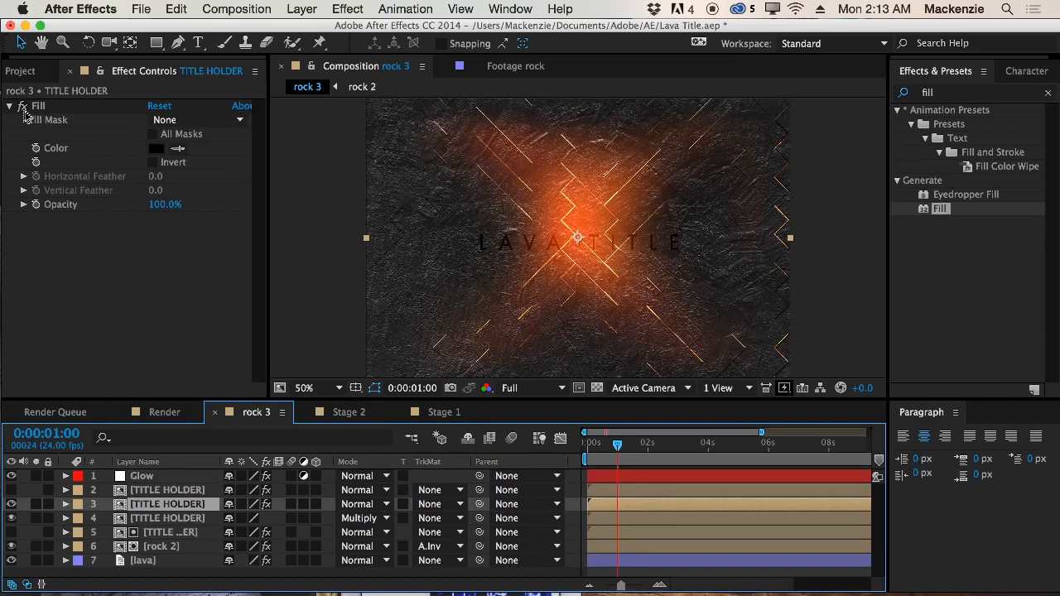
pyautogui.click(80, 112)
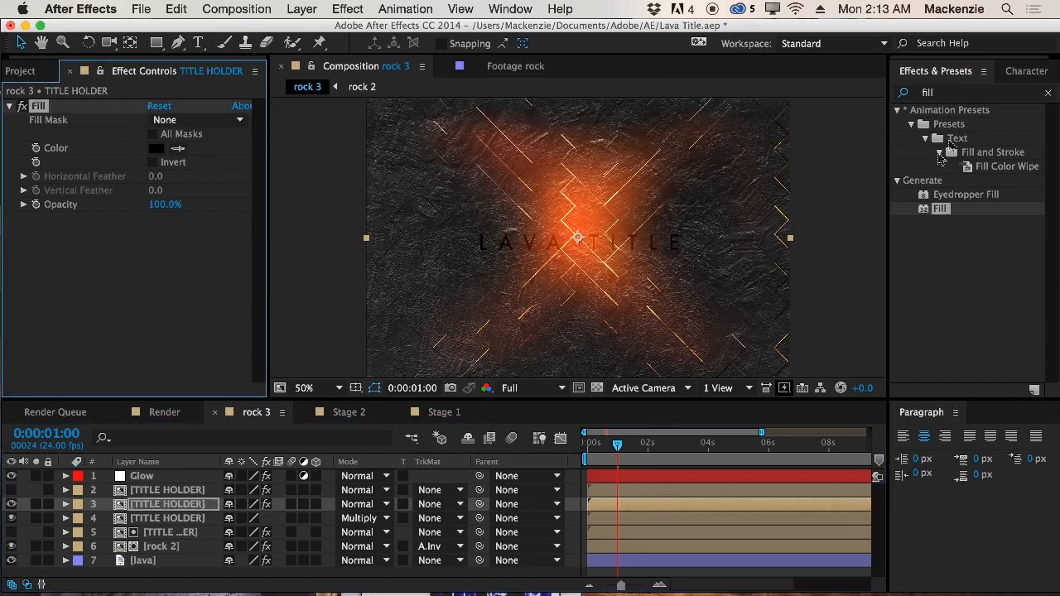
pyautogui.click(962, 92)
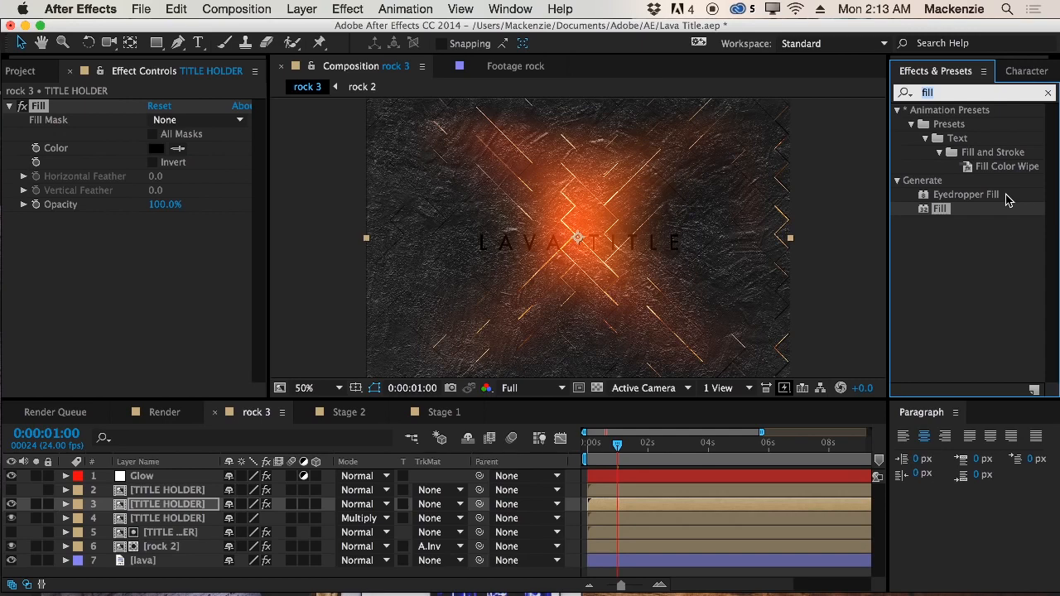
pyautogui.write('glo')
pyautogui.press('BackSpace')
pyautogui.press('BackSpace')
pyautogui.press('BackSpace')
pyautogui.write('bel')
pyautogui.press('BackSpace')
pyautogui.write('ve')
pyautogui.moveTo(961, 238); pyautogui.dragTo(169, 281)
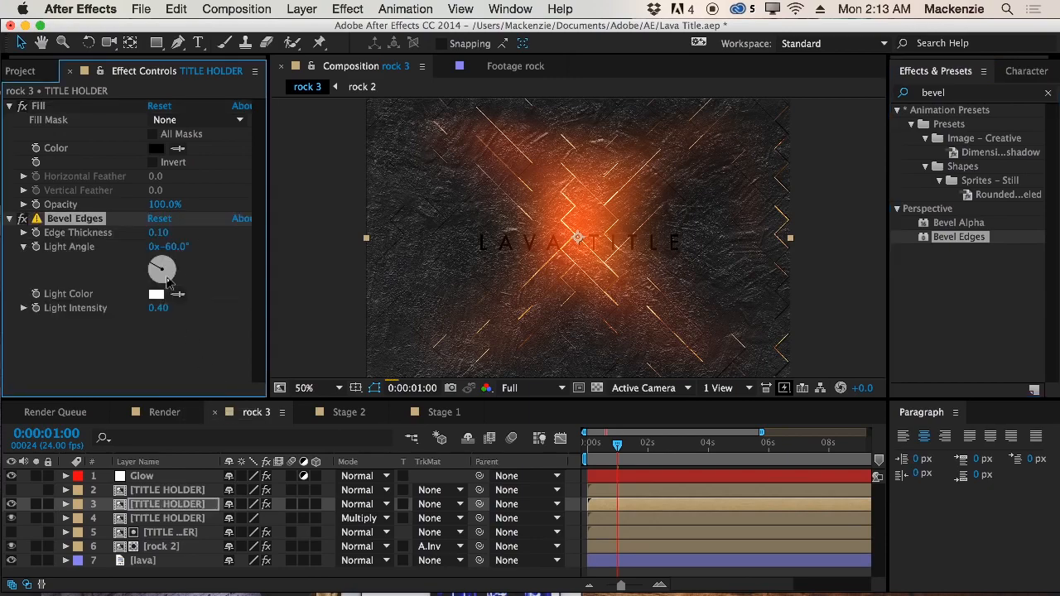
# Set the Bevel Edges effect's edge thickness to 0.02 and its light intensity to 0.99
pyautogui.press('.')
pyautogui.press('.')
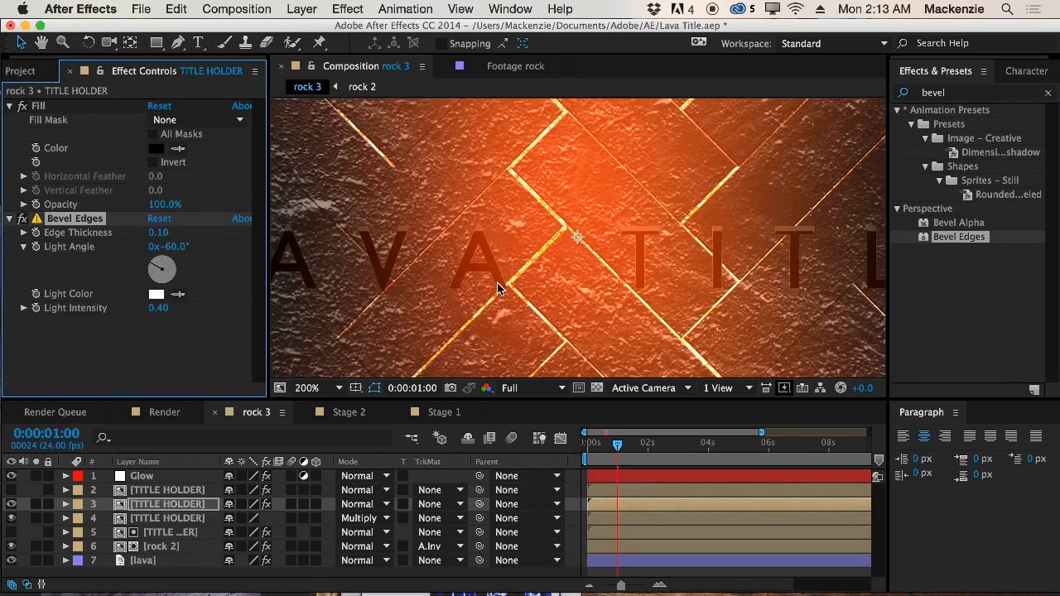
pyautogui.press(',')
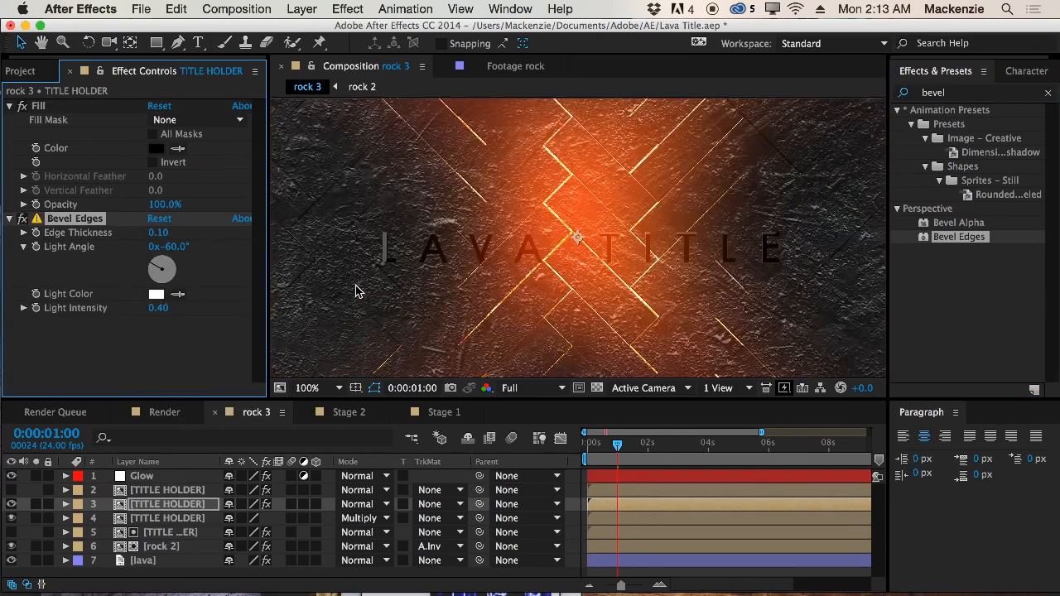
pyautogui.click(158, 233)
pyautogui.click(207, 238)
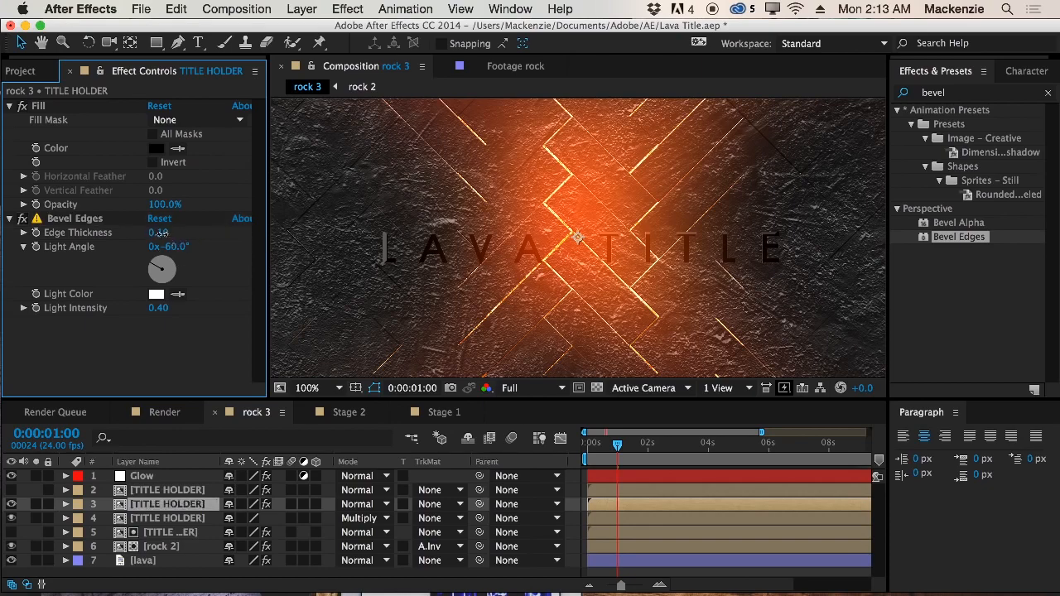
pyautogui.moveTo(159, 233); pyautogui.dragTo(156, 233)
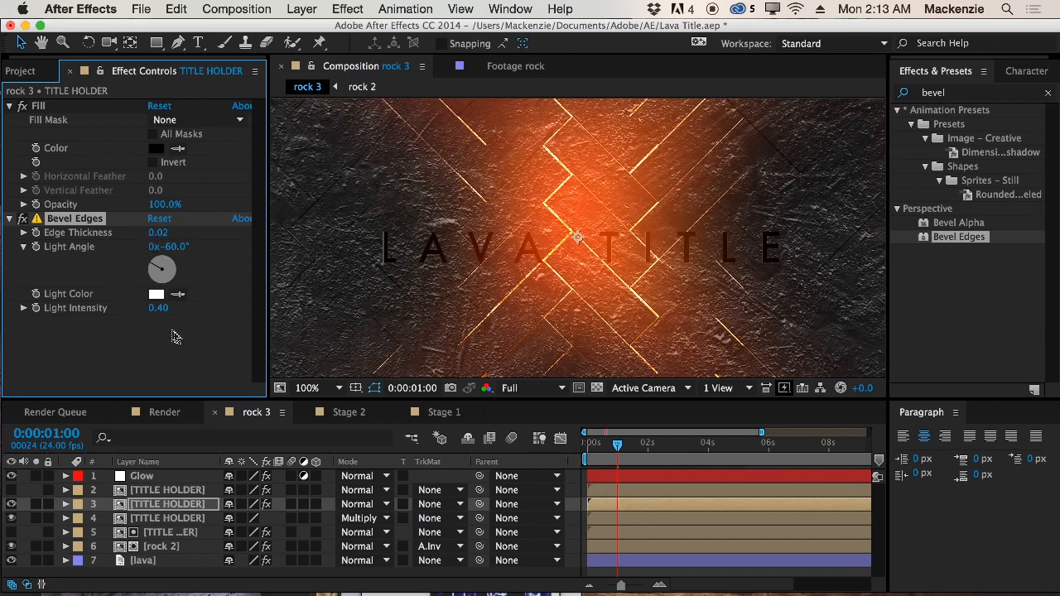
pyautogui.moveTo(158, 308); pyautogui.dragTo(281, 315)
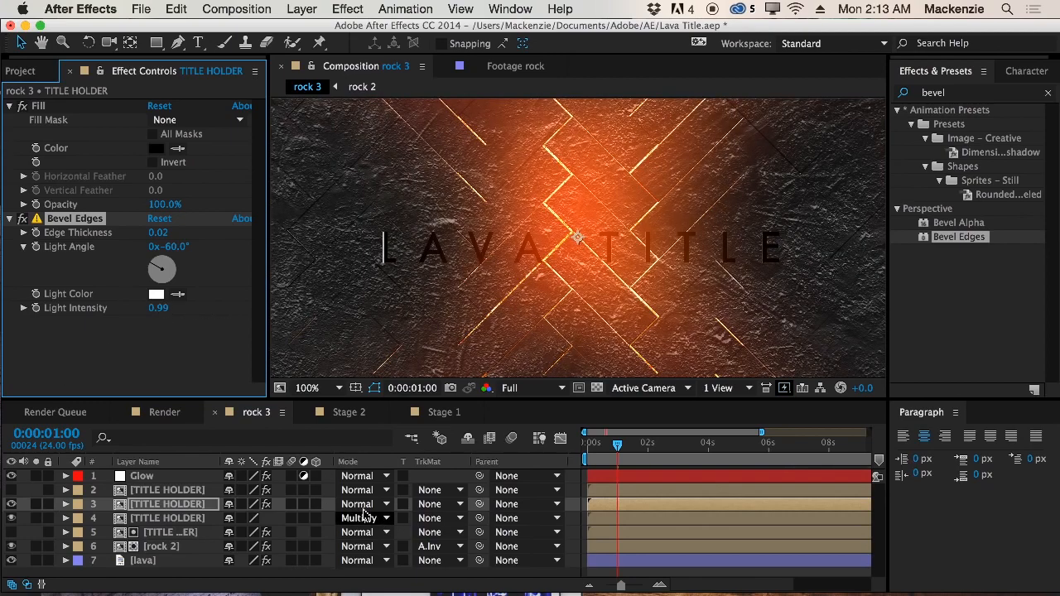
# Blend the beveled TITLE HOLDER copy in Add mode at 60% opacity, and save the project
pyautogui.click(365, 518)
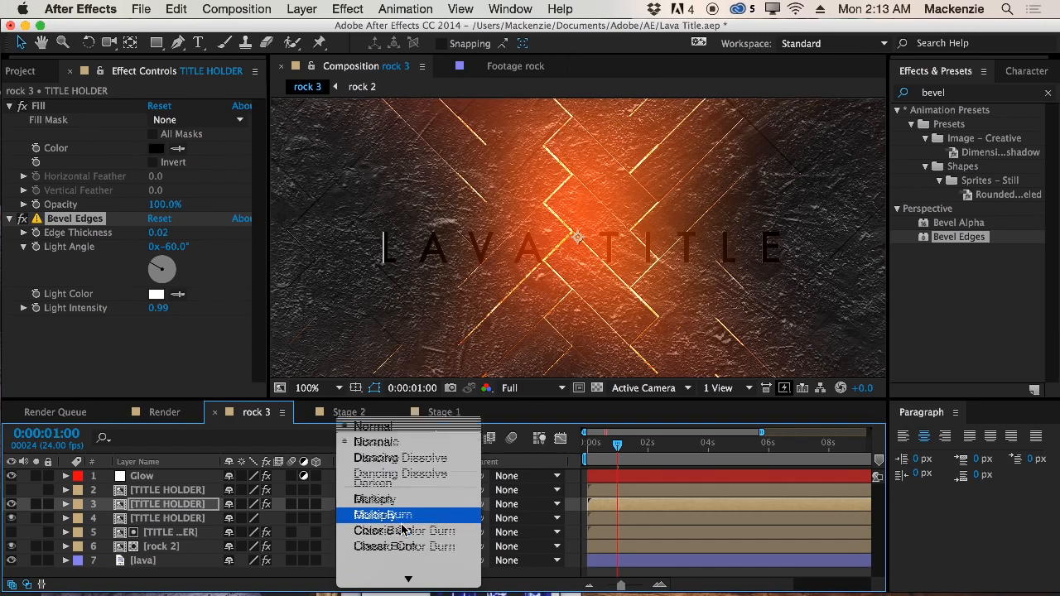
pyautogui.click(399, 441)
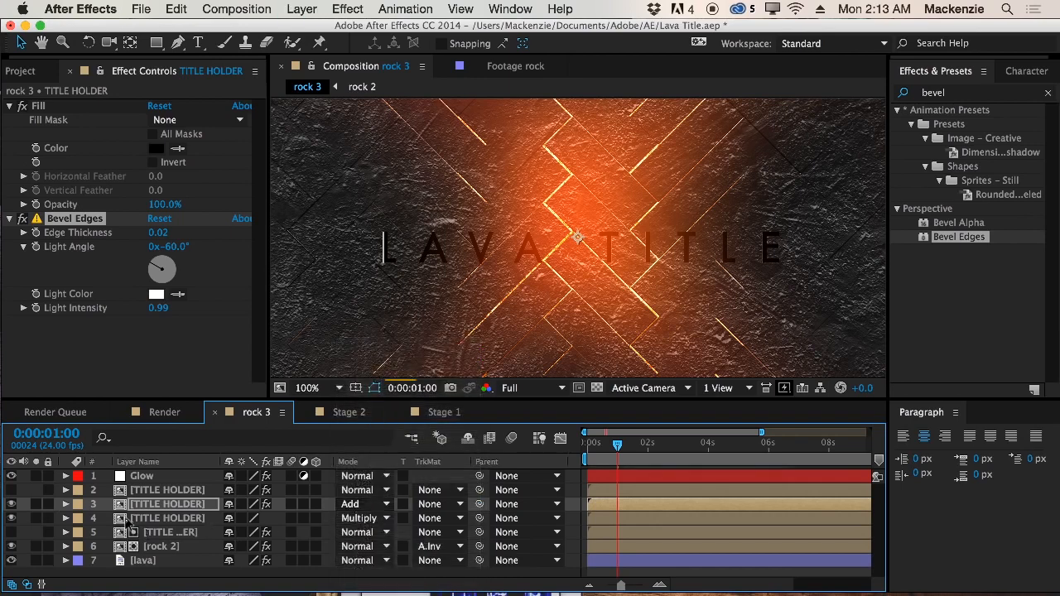
pyautogui.click(189, 503)
pyautogui.press('t')
pyautogui.click(239, 518)
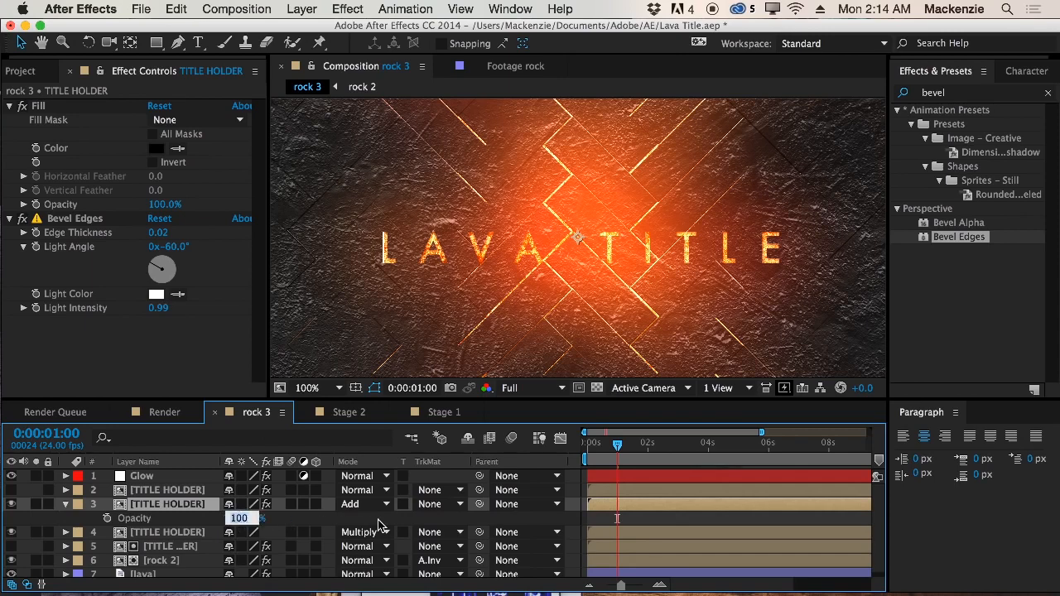
pyautogui.write('60')
pyautogui.press('Return')
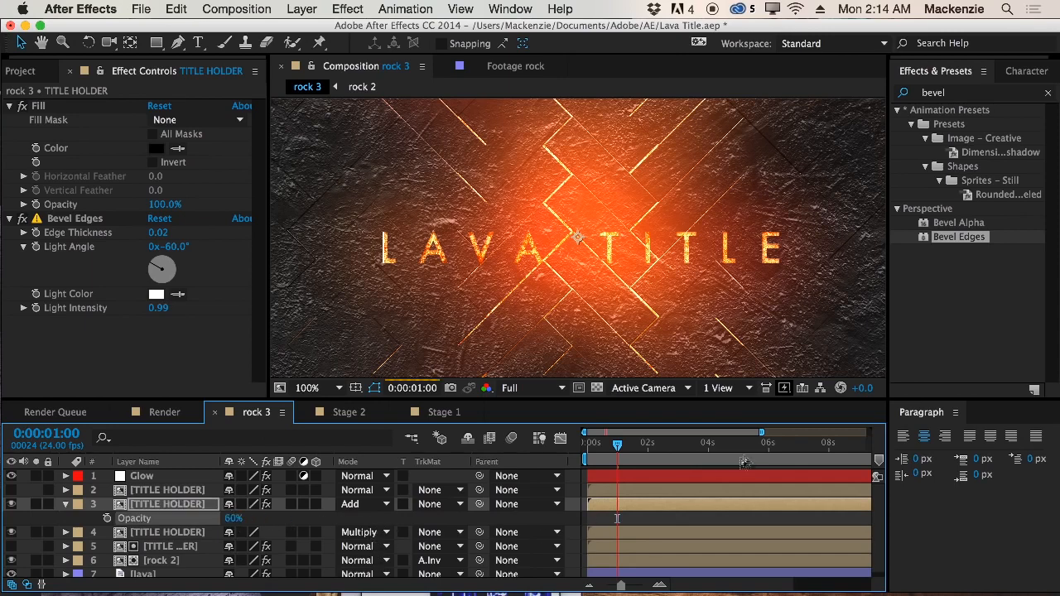
pyautogui.scroll(-2, 591, 277)
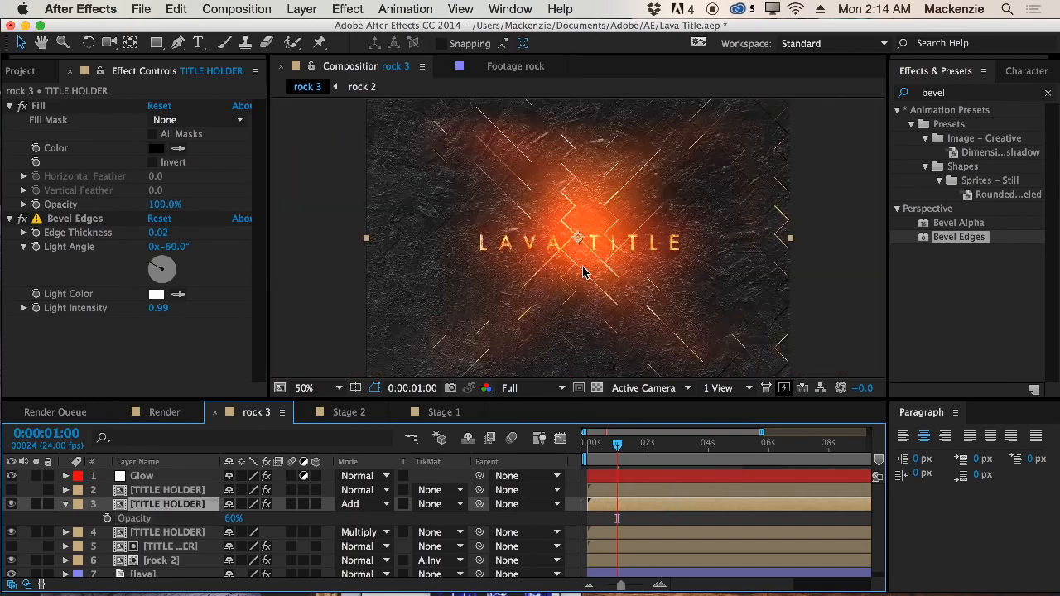
pyautogui.press('super+s')
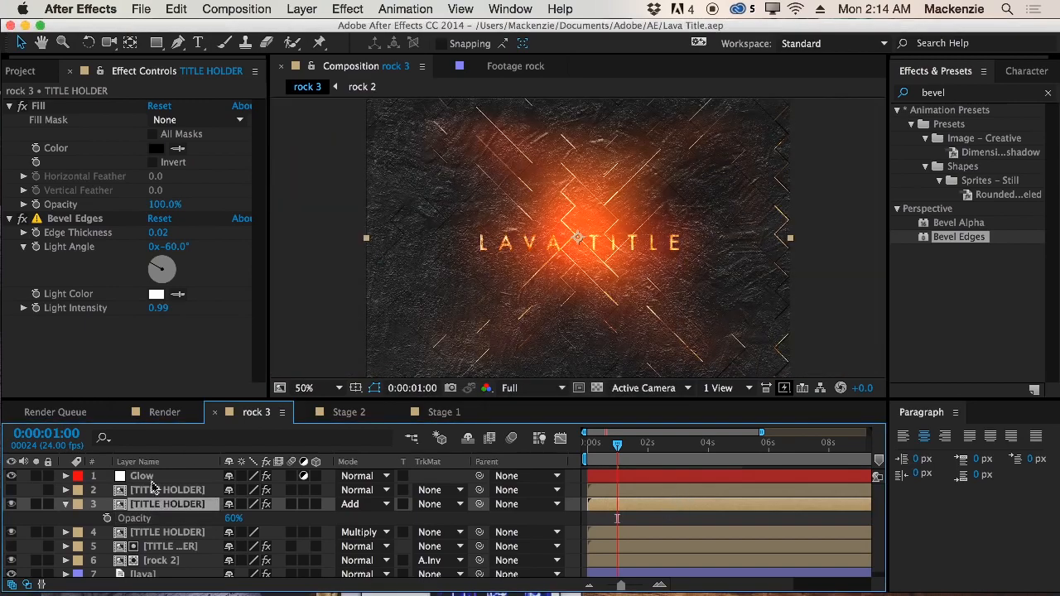
# Set the Glow layer's Glow Radius to 372 and its Glow Intensity to 4.5
pyautogui.click(153, 476)
pyautogui.click(156, 158)
pyautogui.click(163, 145)
pyautogui.click(162, 145)
pyautogui.write('300')
pyautogui.press('Return')
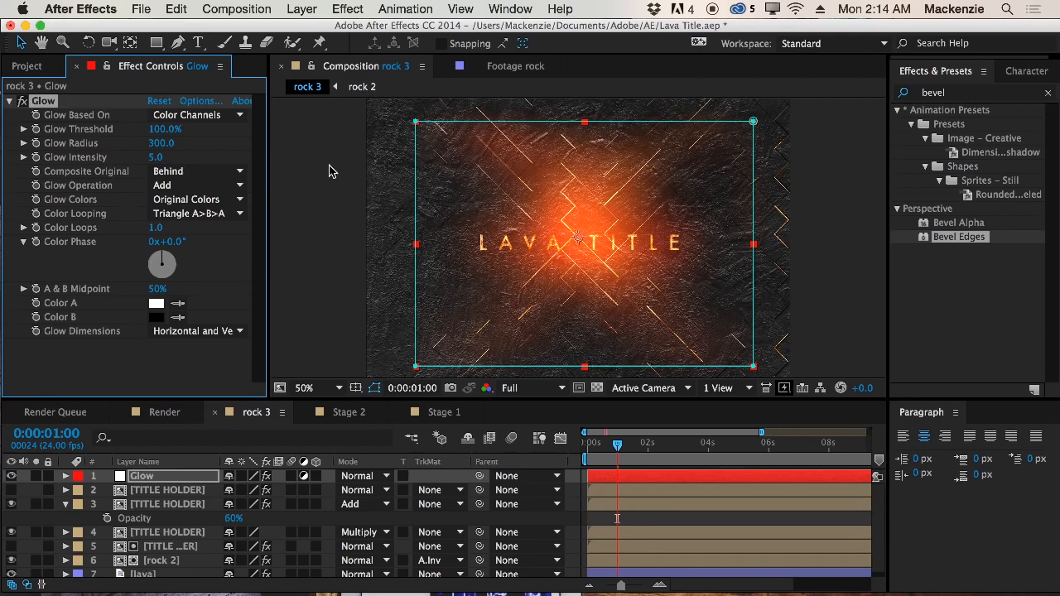
pyautogui.moveTo(162, 143); pyautogui.dragTo(214, 144)
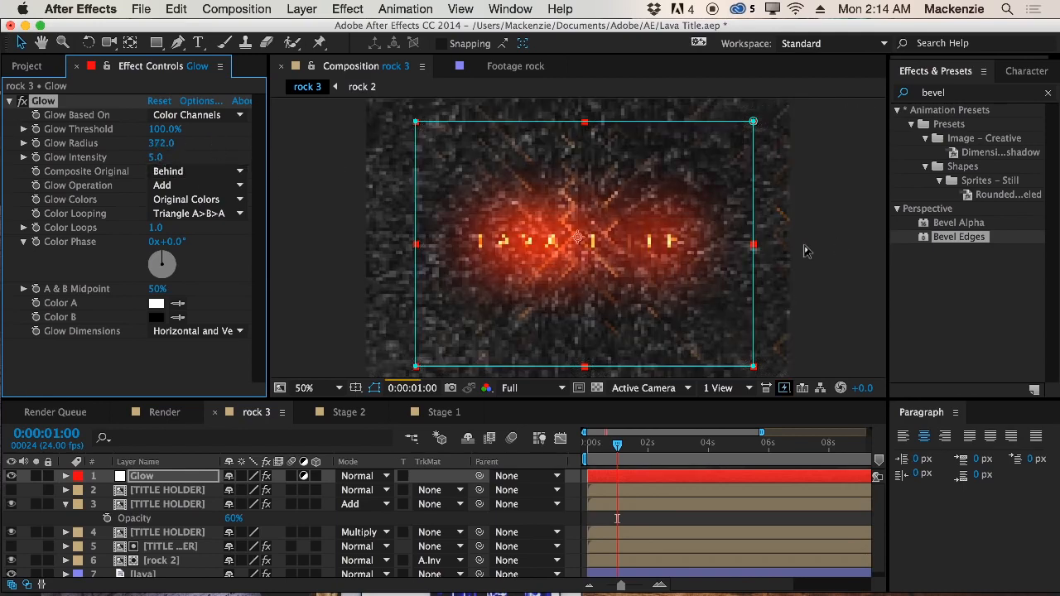
pyautogui.click(157, 157)
pyautogui.write('5')
pyautogui.press('Return')
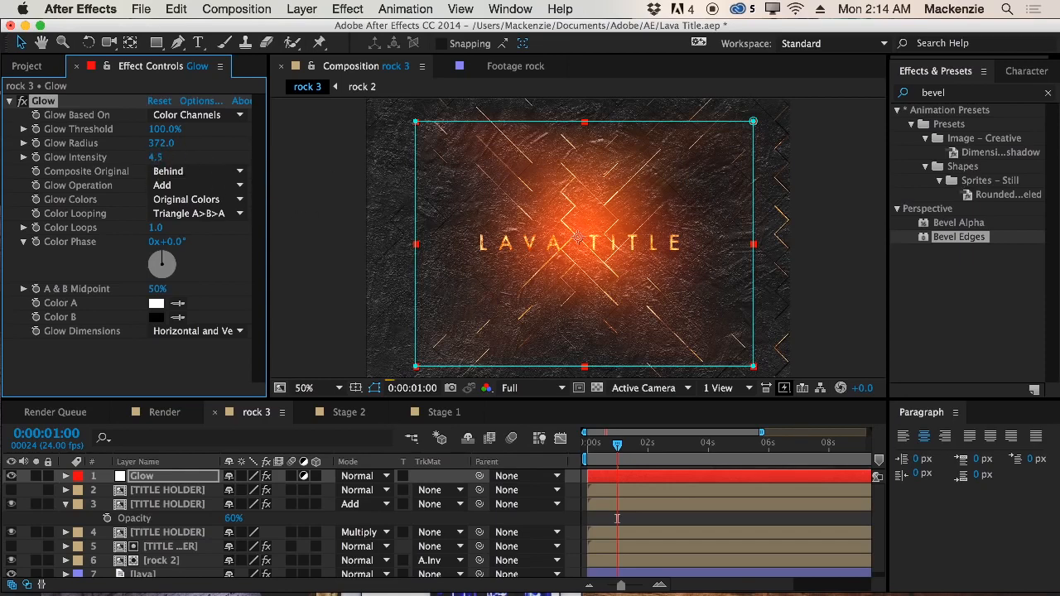
# Save the project and collapse the properties of the Add-mode TITLE HOLDER layer
pyautogui.click(854, 263)
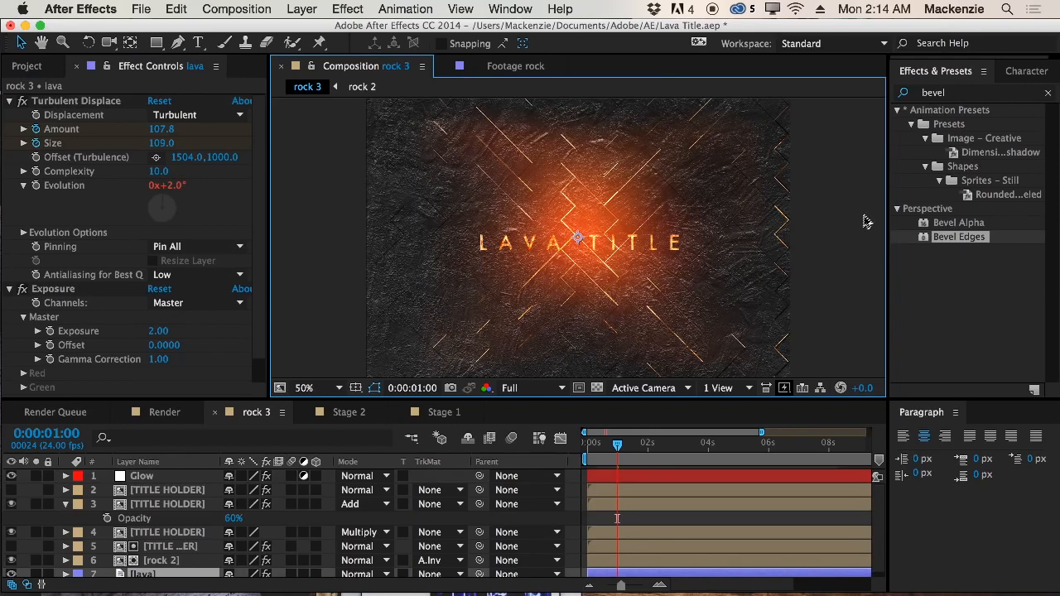
pyautogui.press('super+s')
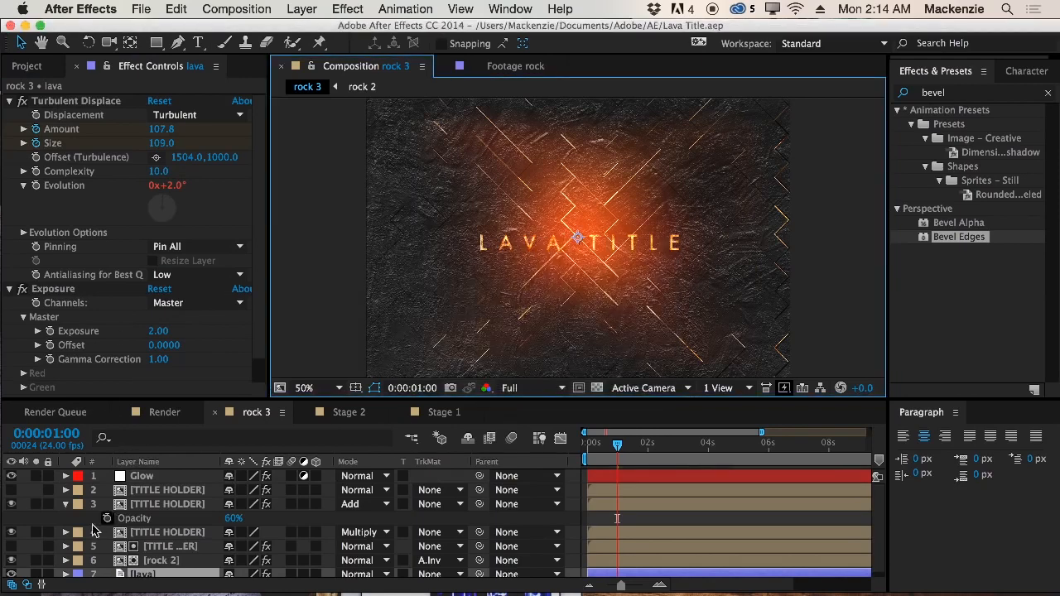
pyautogui.click(64, 504)
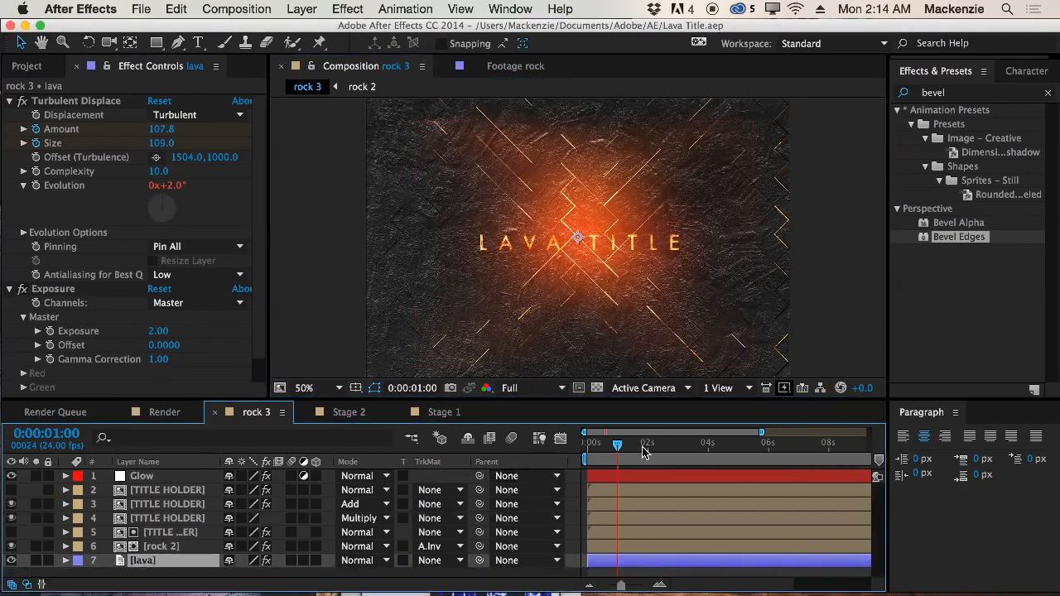
# Show the topmost TITLE HOLDER copy, remove its Fill effect, and close the Stage 1 and Stage 2 compositions
pyautogui.click(143, 490)
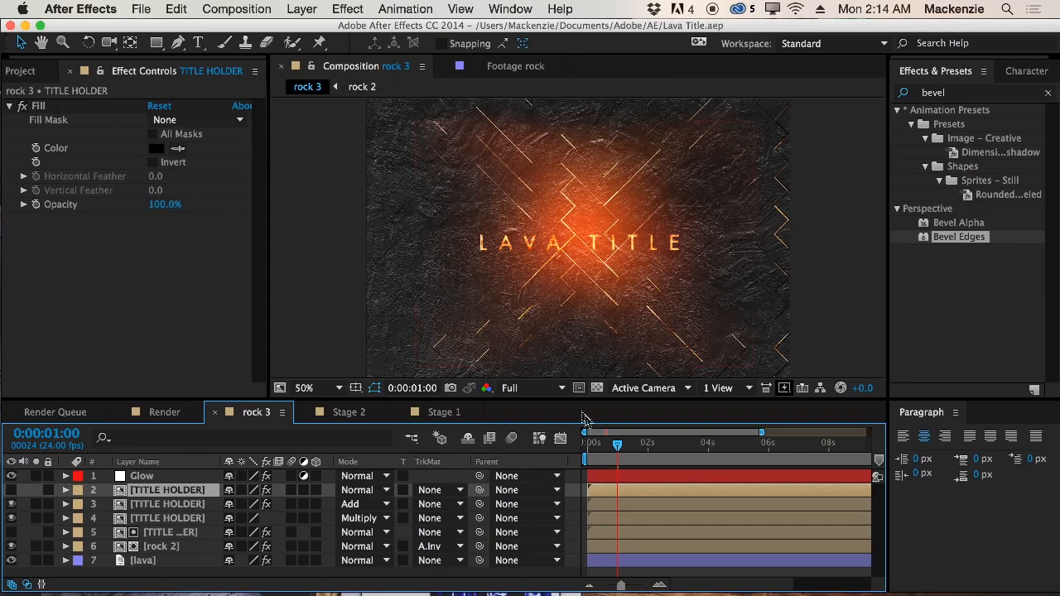
pyautogui.moveTo(608, 448)
pyautogui.mouseDown()
pyautogui.moveTo(588, 449)
pyautogui.moveTo(629, 445)
pyautogui.mouseUp()
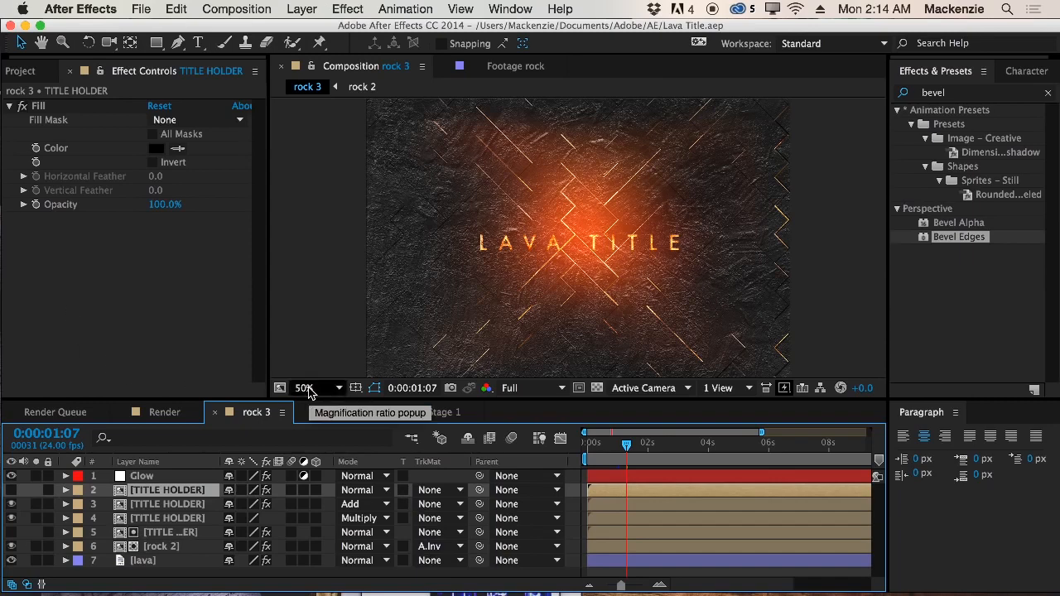
pyautogui.click(11, 490)
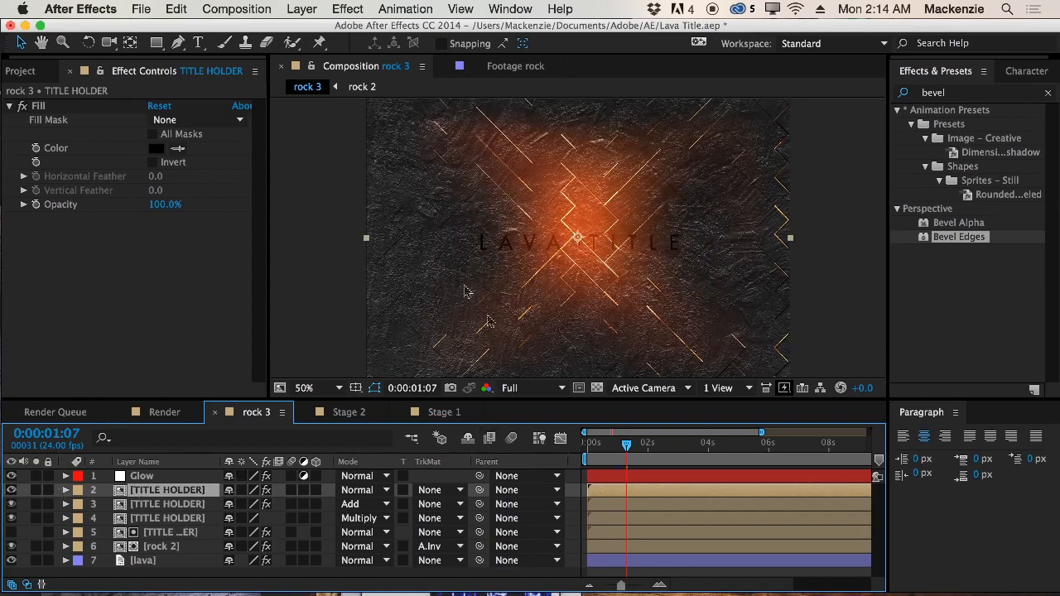
pyautogui.click(360, 414)
pyautogui.click(439, 413)
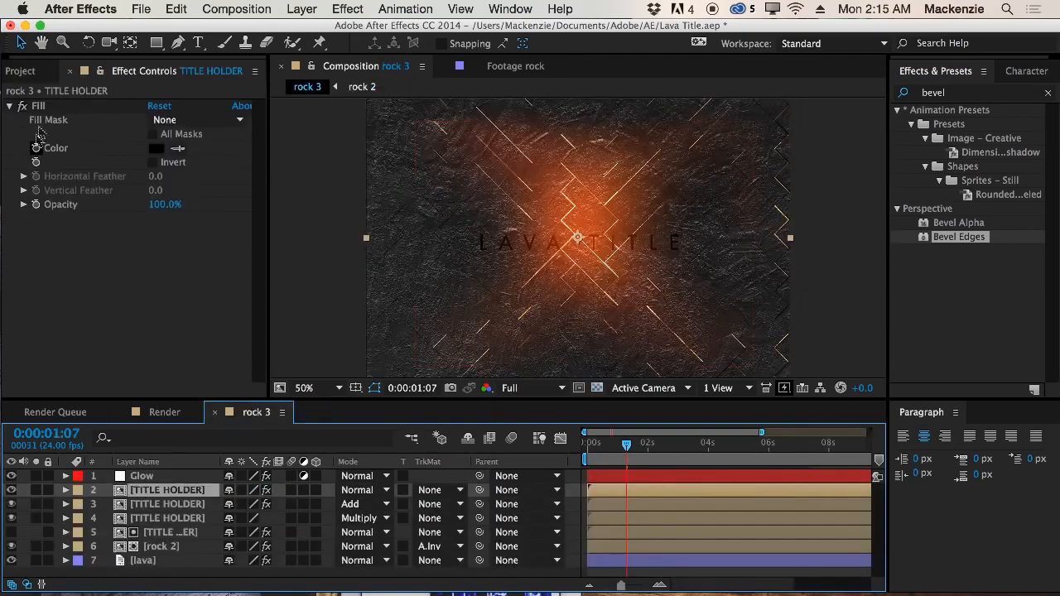
pyautogui.click(41, 107)
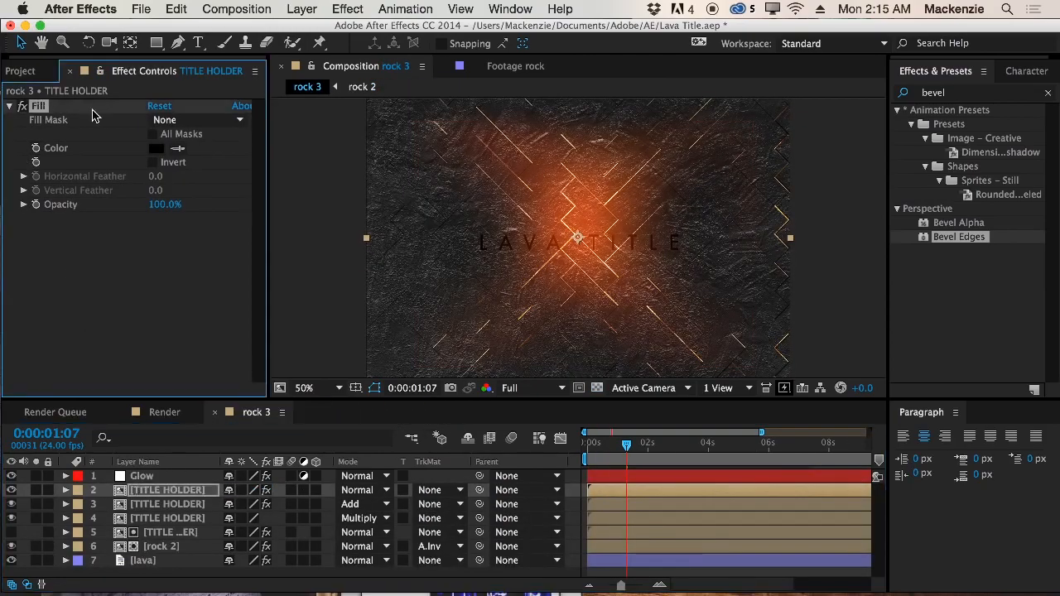
pyautogui.press('Delete')
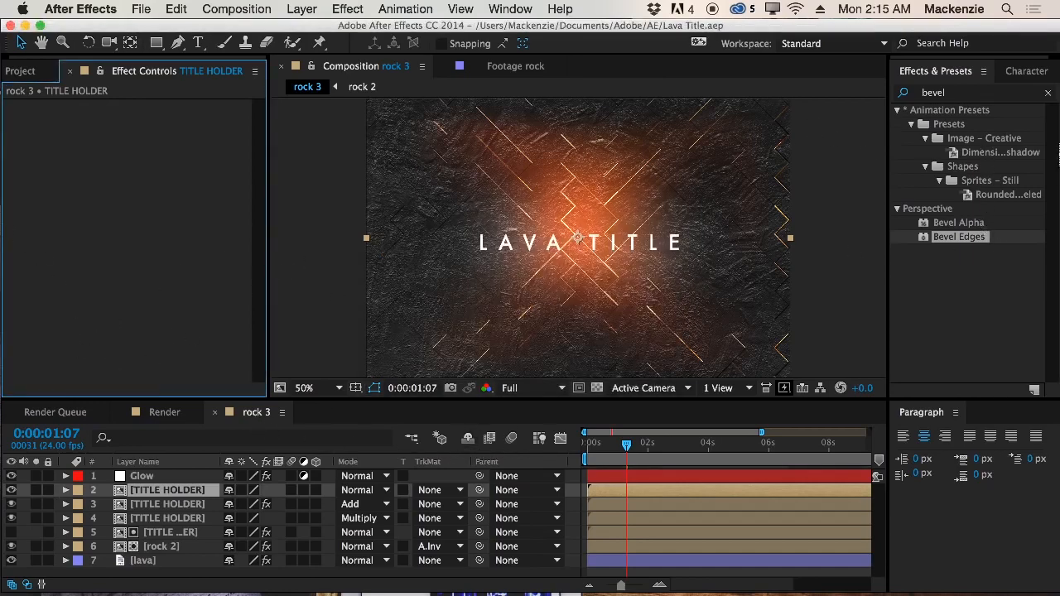
# Apply the CC Radial Blur effect to the topmost TITLE HOLDER layer and set its type to Fading Zoom
pyautogui.click(984, 93)
pyautogui.write('cc radial')
pyautogui.moveTo(965, 124); pyautogui.dragTo(165, 493)
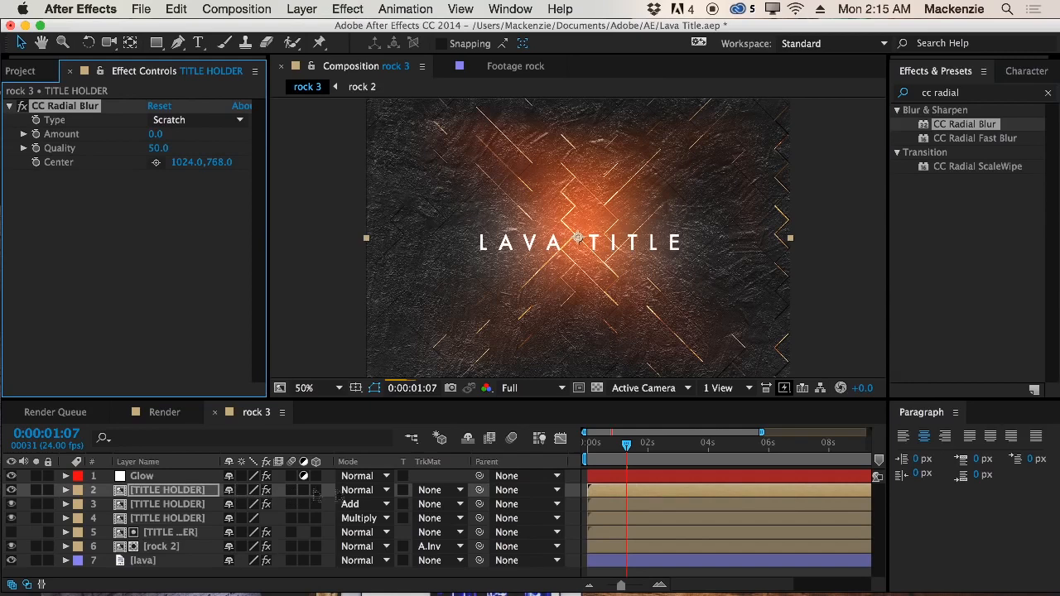
pyautogui.click(192, 120)
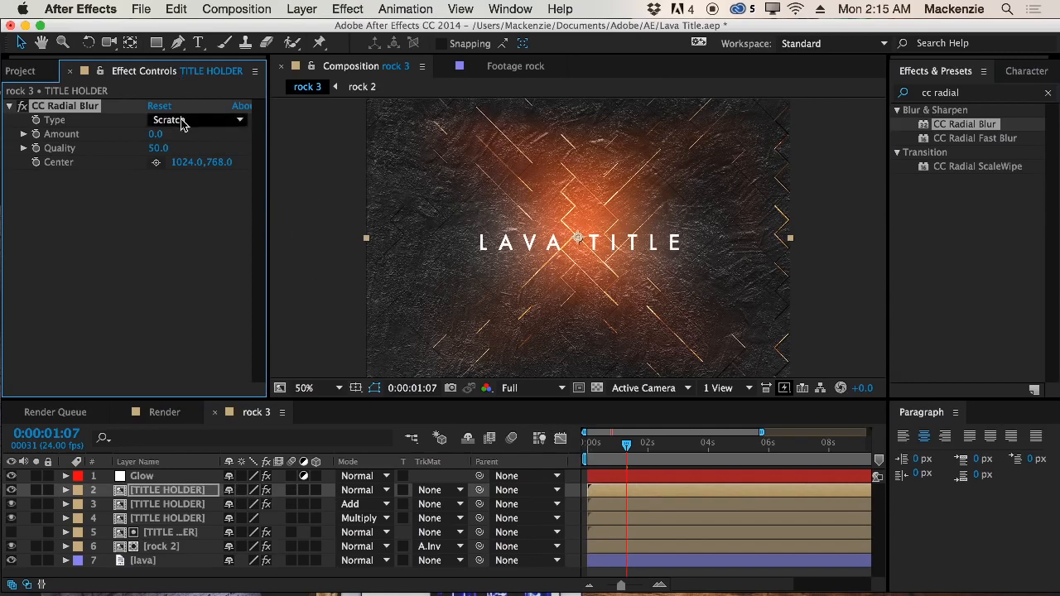
pyautogui.click(202, 152)
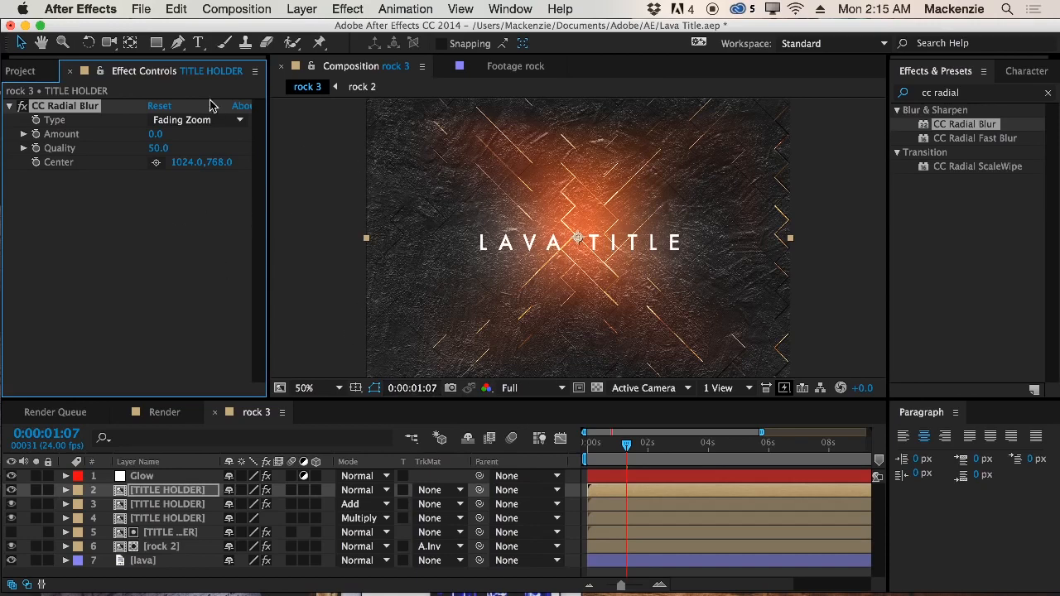
# Set the CC Radial Blur's Amount to 195 and its Quality to 100
pyautogui.moveTo(155, 134); pyautogui.dragTo(196, 135)
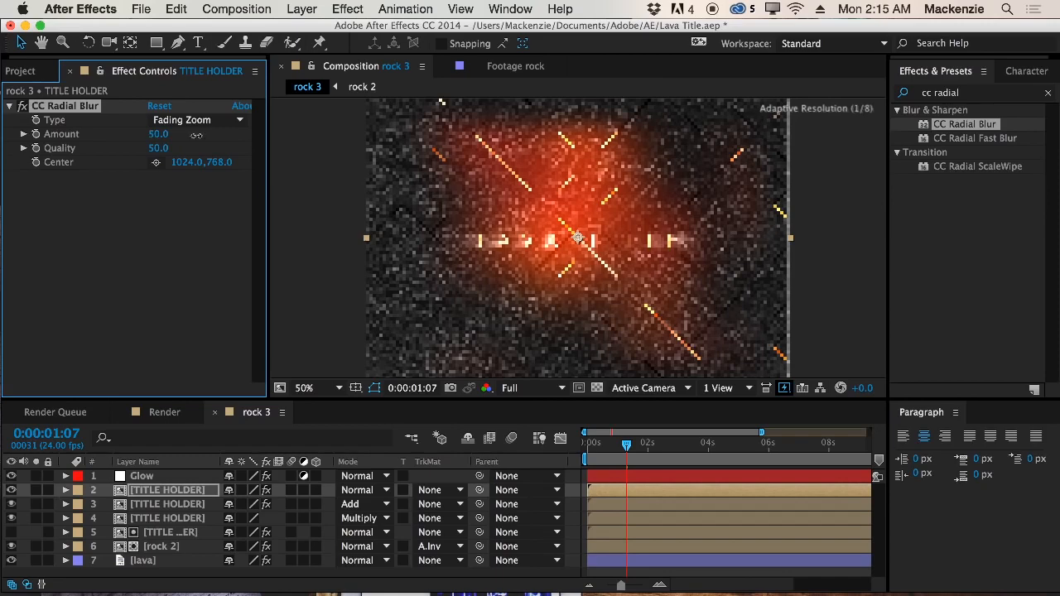
pyautogui.moveTo(205, 134); pyautogui.dragTo(272, 134)
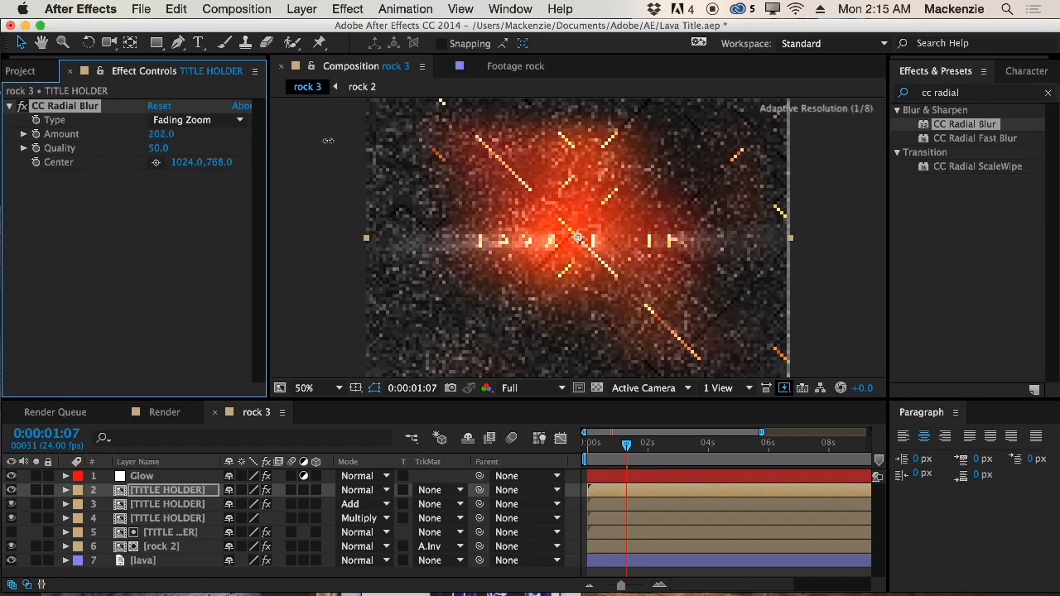
pyautogui.moveTo(321, 141); pyautogui.dragTo(325, 140)
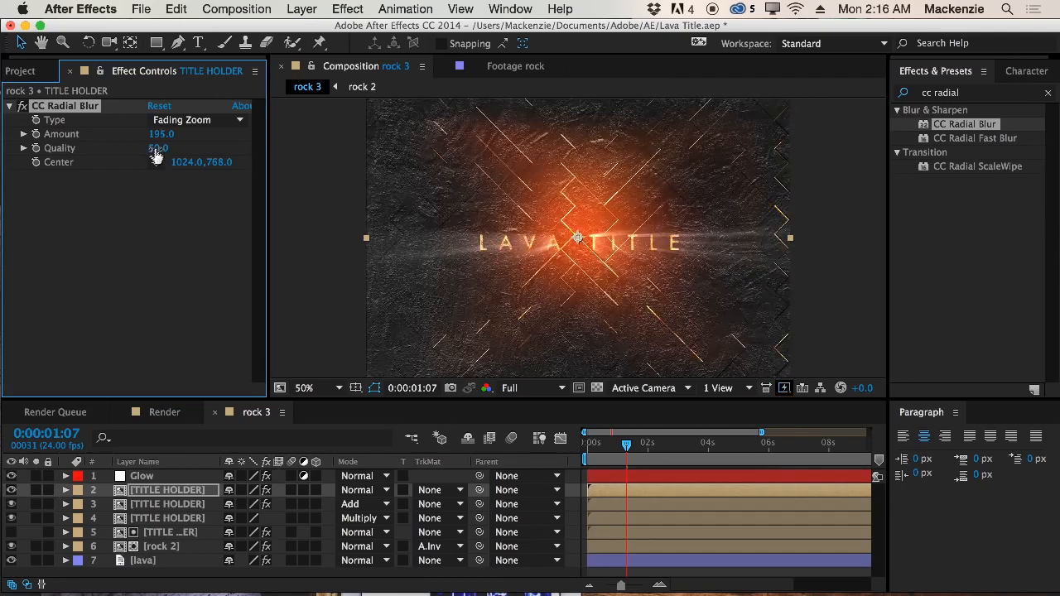
pyautogui.moveTo(159, 148); pyautogui.dragTo(504, 155)
pyautogui.moveTo(595, 157); pyautogui.dragTo(959, 167)
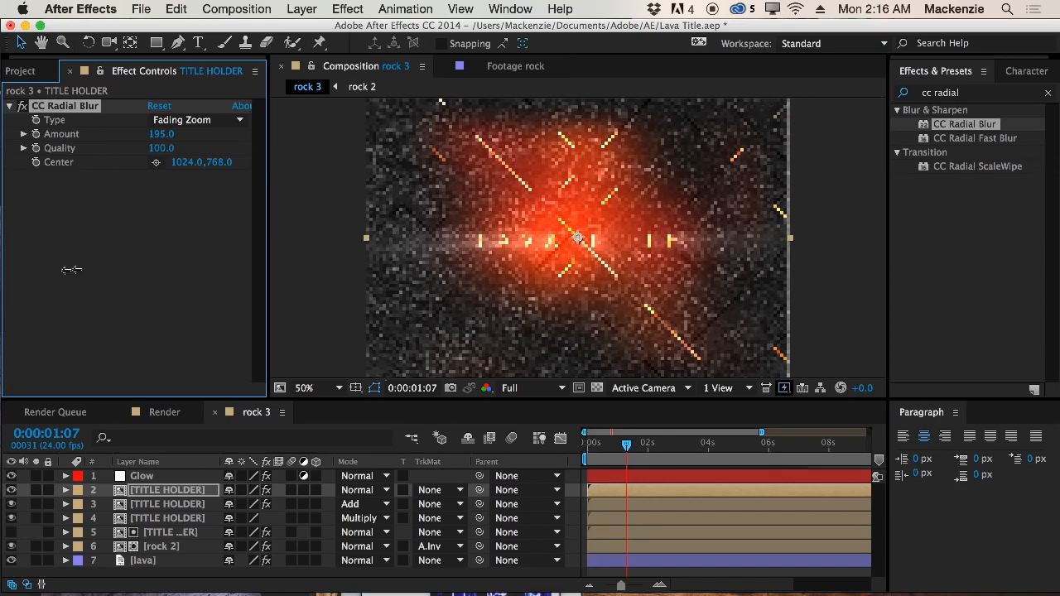
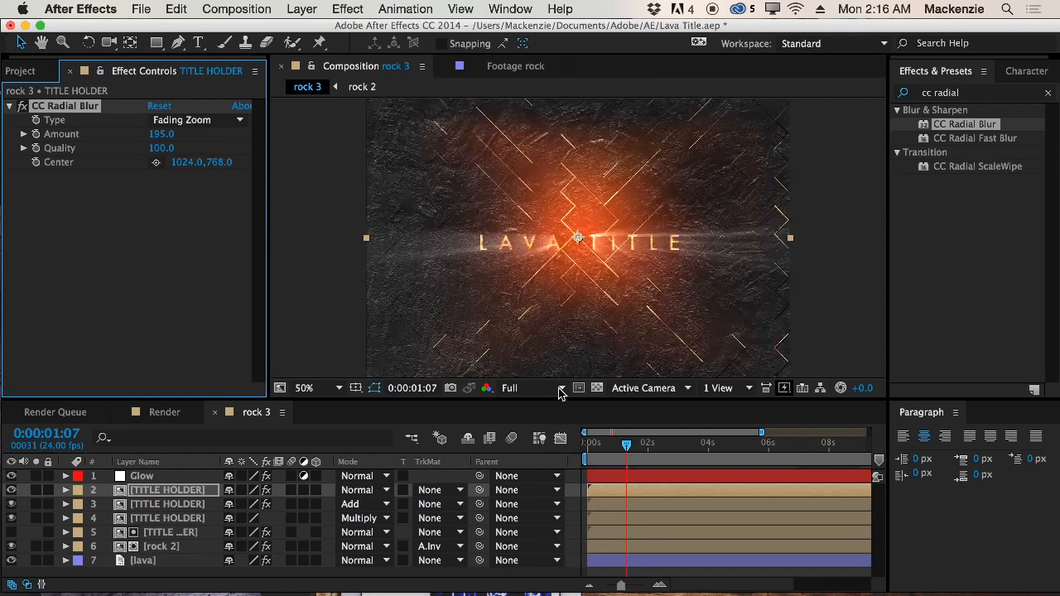
# Lower the composition preview resolution to Half and return to the first frame of the timeline
pyautogui.click(538, 389)
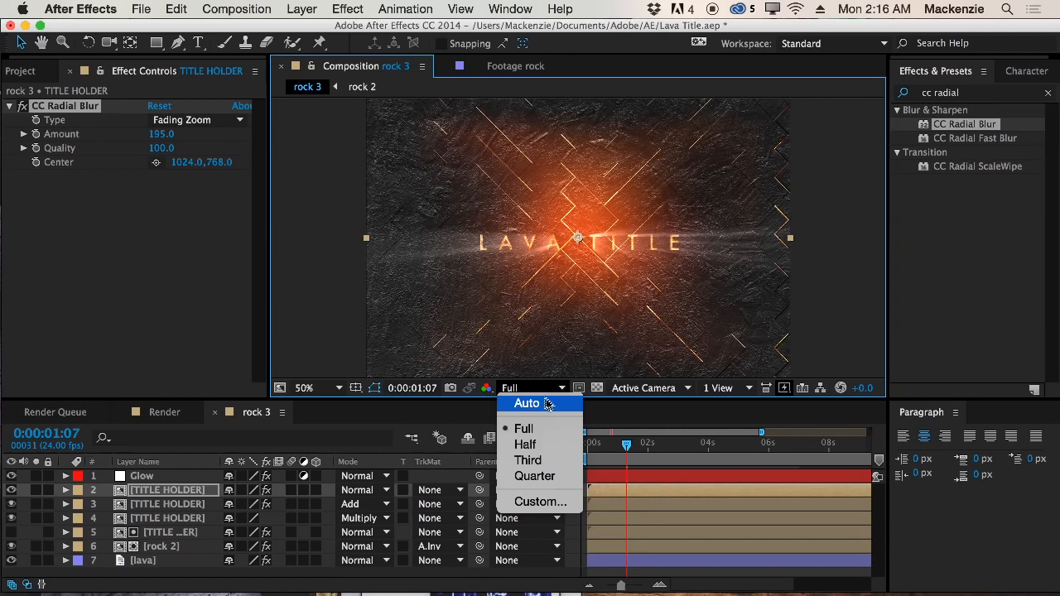
pyautogui.click(548, 445)
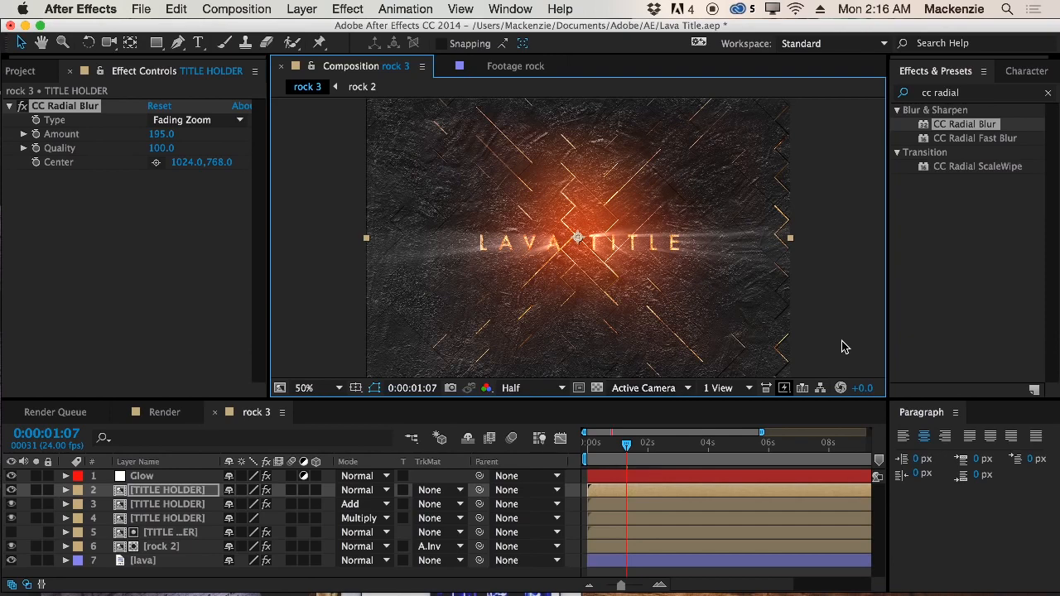
pyautogui.click(590, 444)
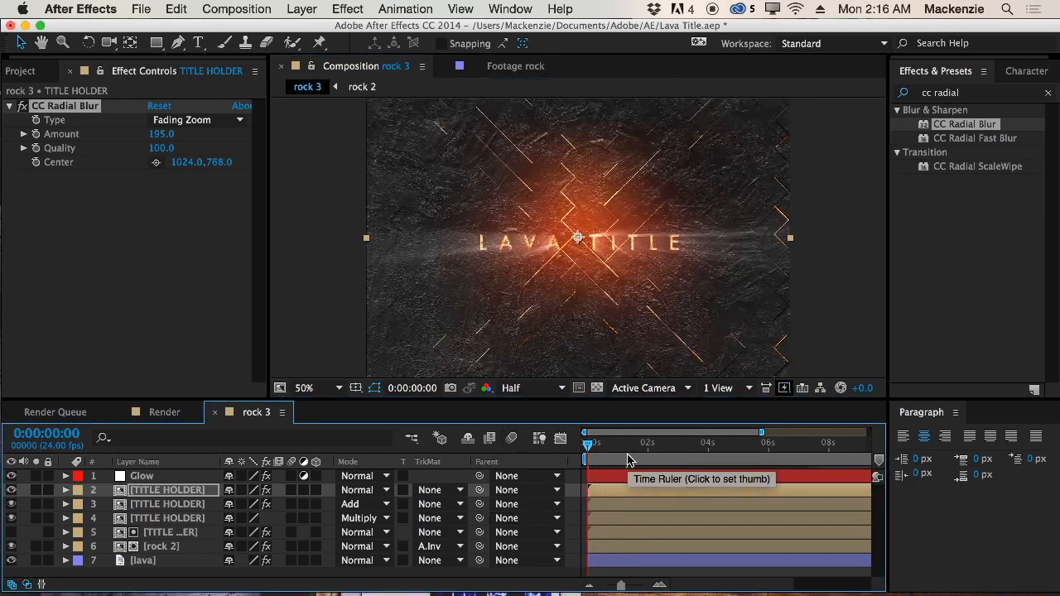
# Add a Fast Blur to the topmost TITLE HOLDER layer with Blurriness 9 and Repeat Edge Pixels enabled
pyautogui.click(165, 490)
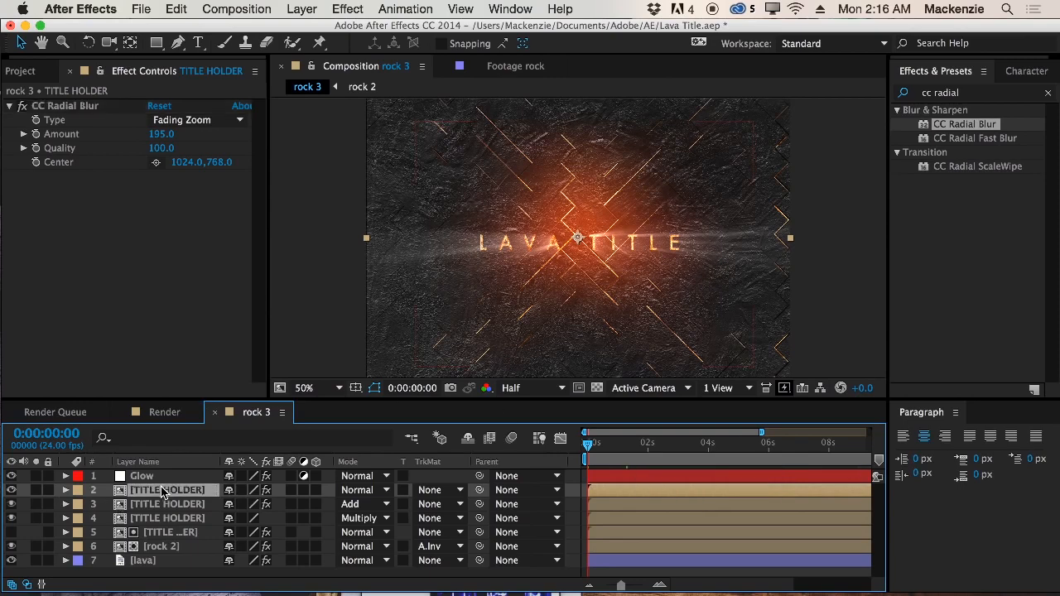
pyautogui.moveTo(974, 92); pyautogui.dragTo(735, 87)
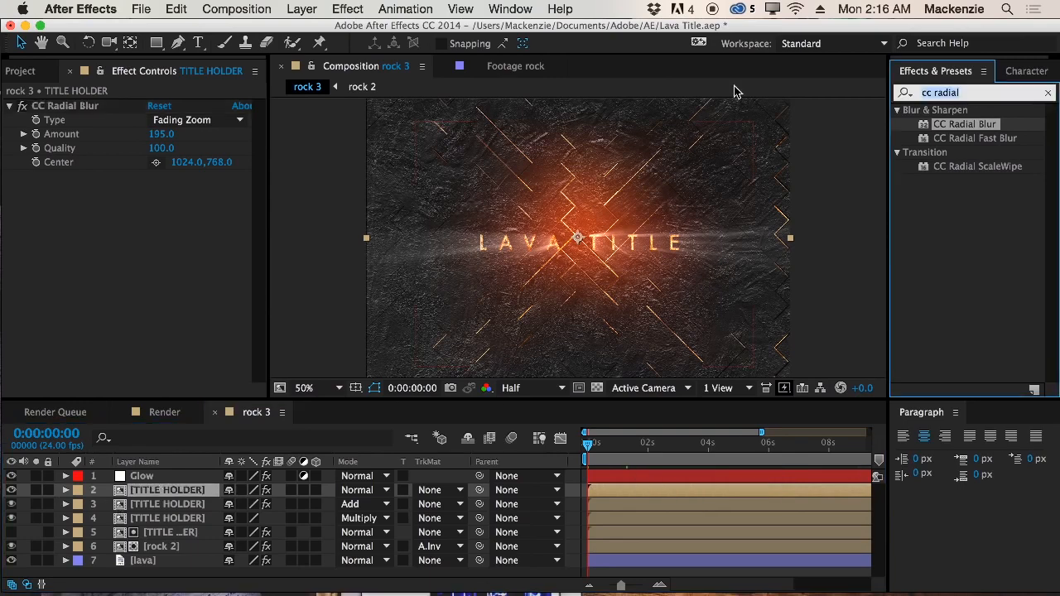
pyautogui.write('fast')
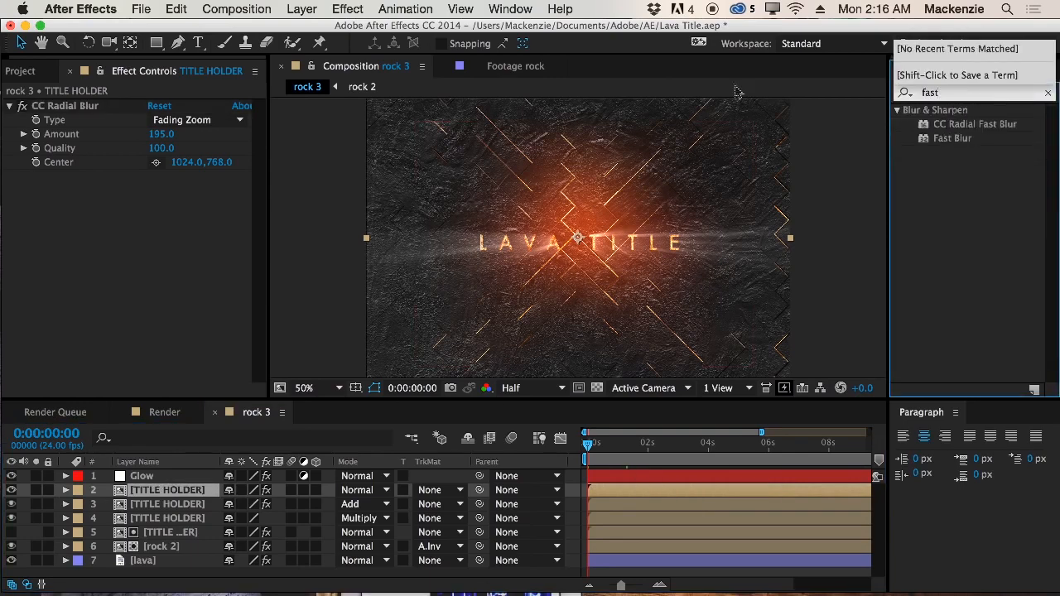
pyautogui.moveTo(966, 138); pyautogui.dragTo(127, 261)
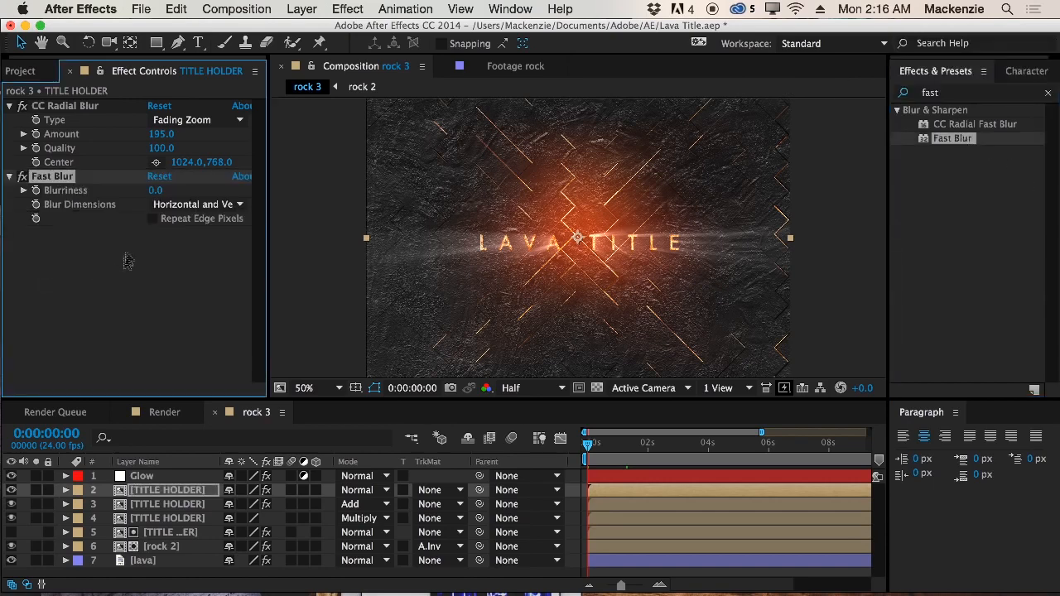
pyautogui.moveTo(157, 191); pyautogui.dragTo(165, 190)
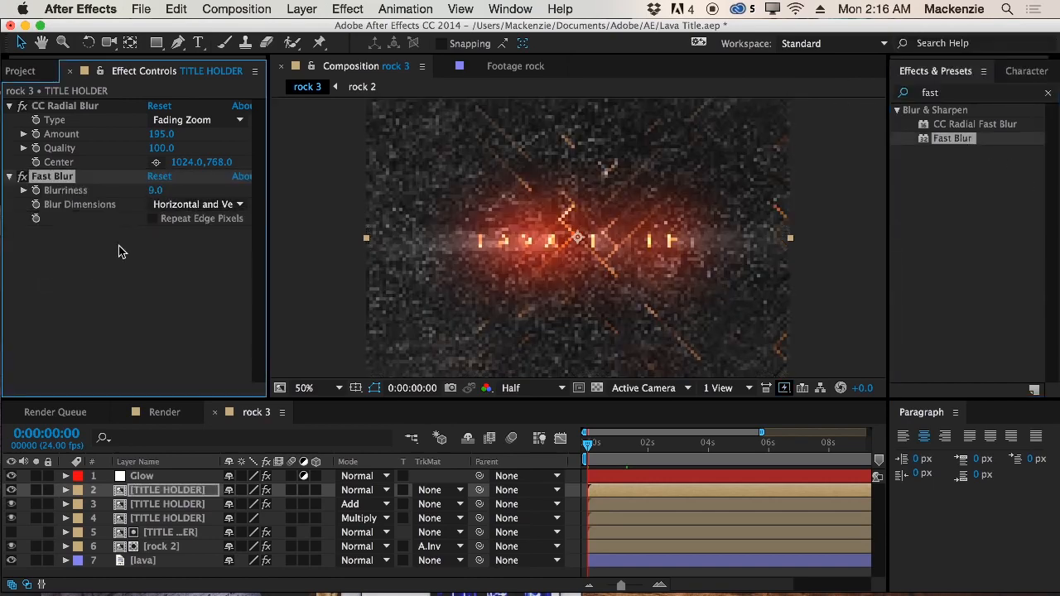
pyautogui.click(152, 219)
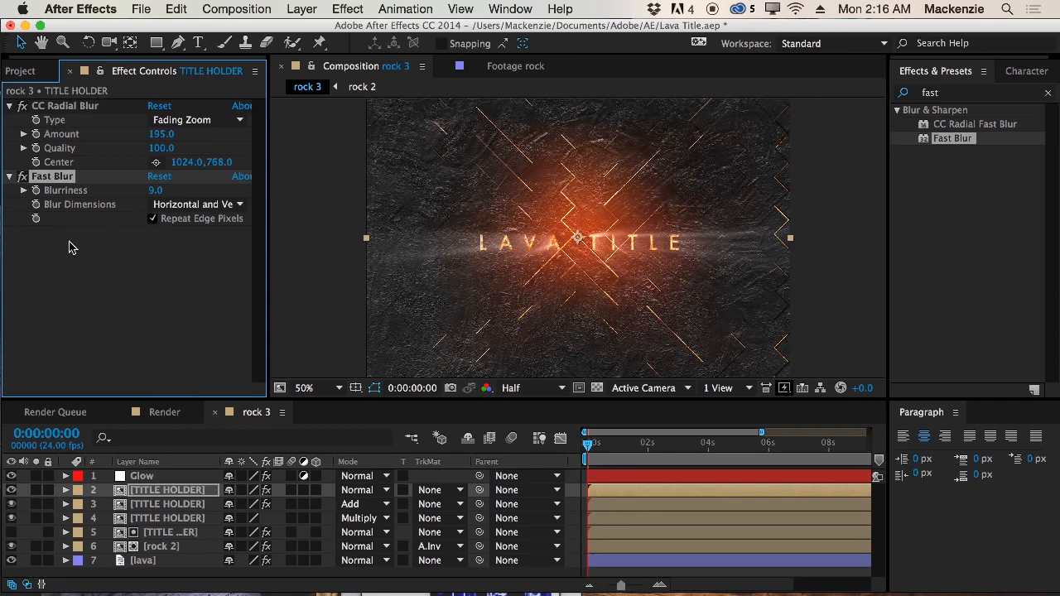
pyautogui.click(21, 176)
# Switch the CC Radial Blur type to Straight Zoom and place its center just before the title's first letter, at about 492, 792
pyautogui.click(204, 122)
pyautogui.click(206, 138)
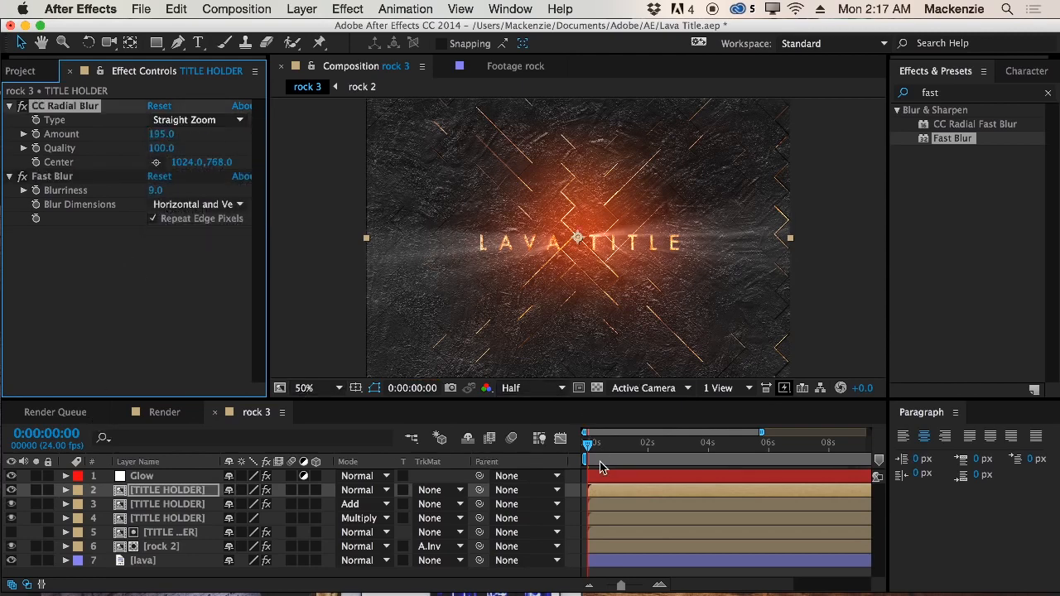
pyautogui.click(148, 495)
pyautogui.click(58, 109)
pyautogui.click(154, 162)
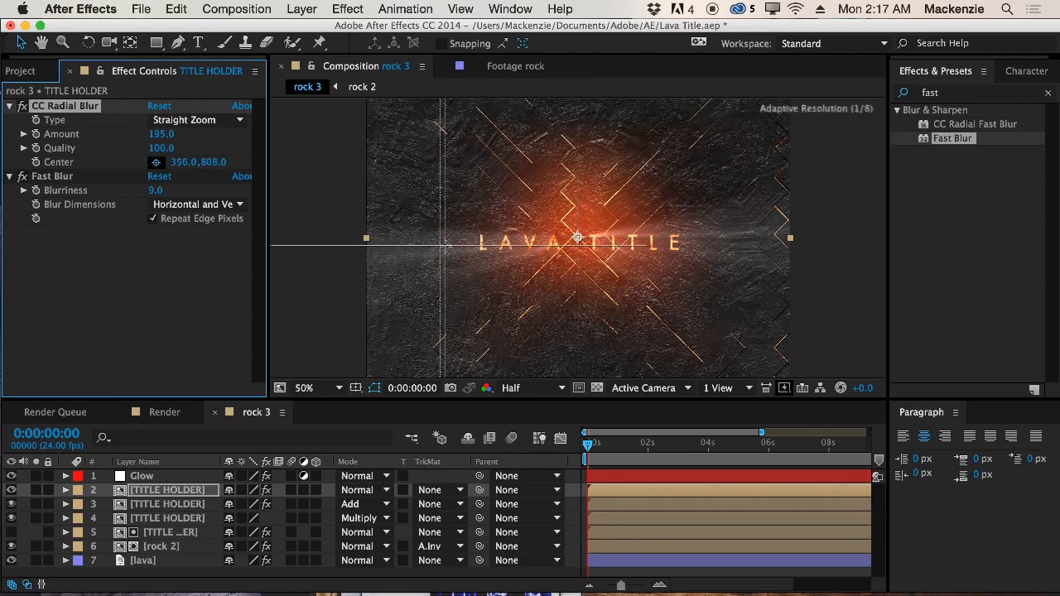
pyautogui.click(468, 242)
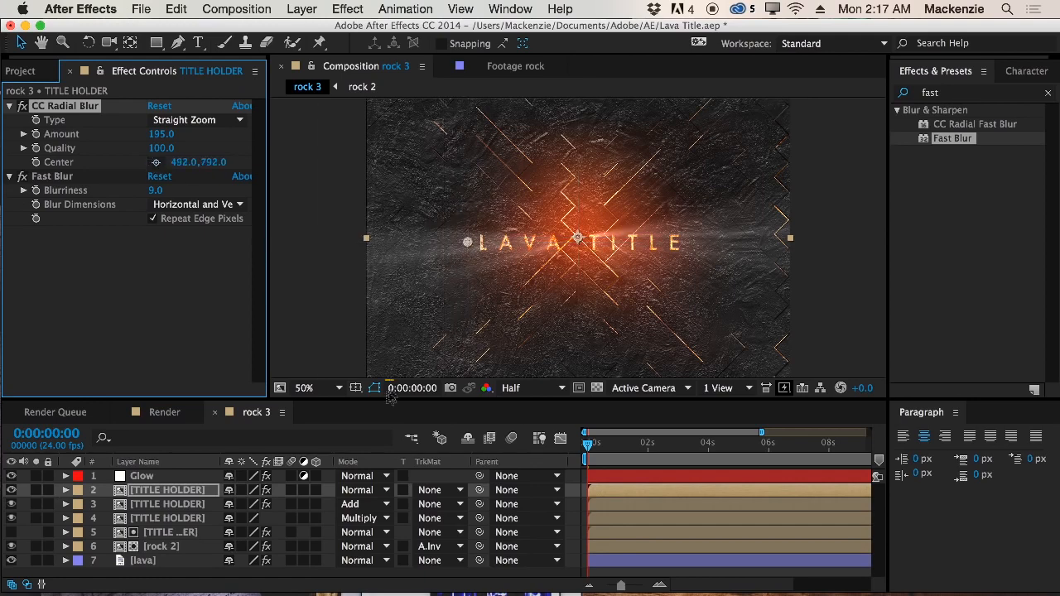
# Keyframe the radial blur's center from 424, 788 at 0:00:01:16 to 1548, 796 beyond the title's last letter at 0:00:04:13
pyautogui.click(638, 450)
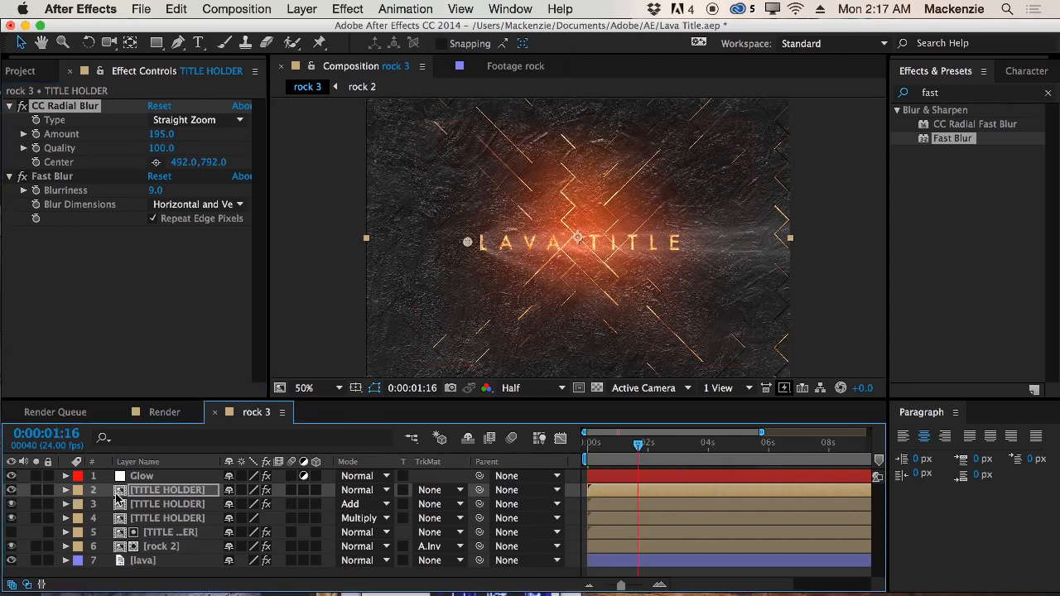
pyautogui.moveTo(468, 243); pyautogui.dragTo(458, 245)
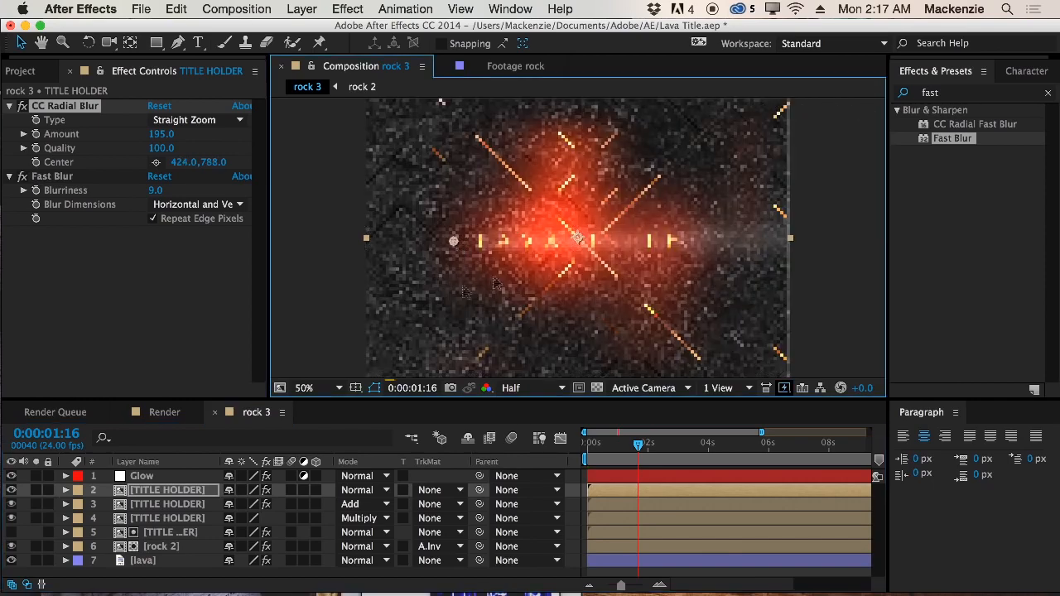
pyautogui.click(36, 164)
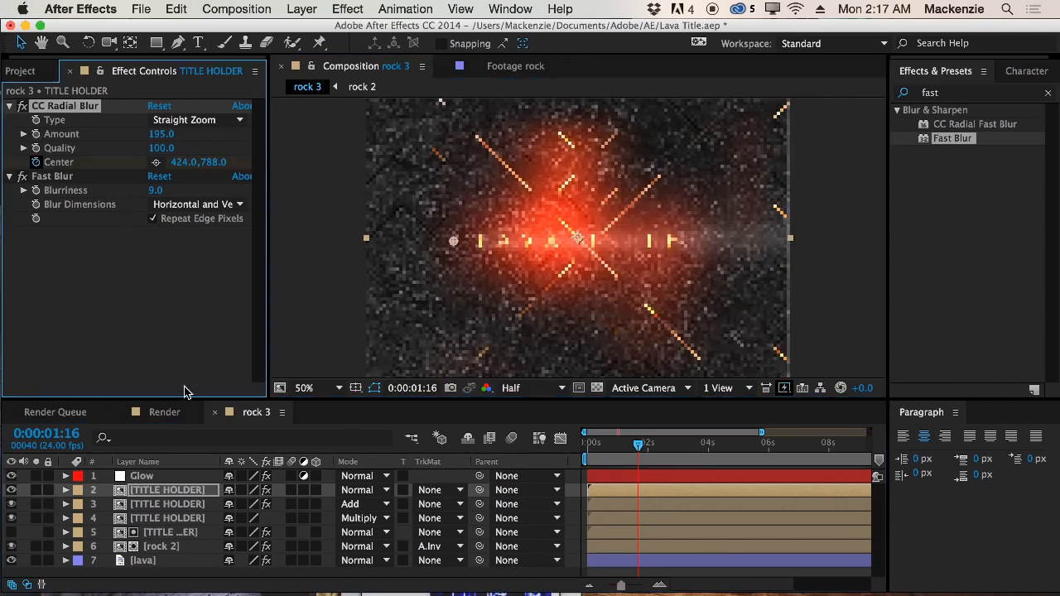
pyautogui.click(724, 445)
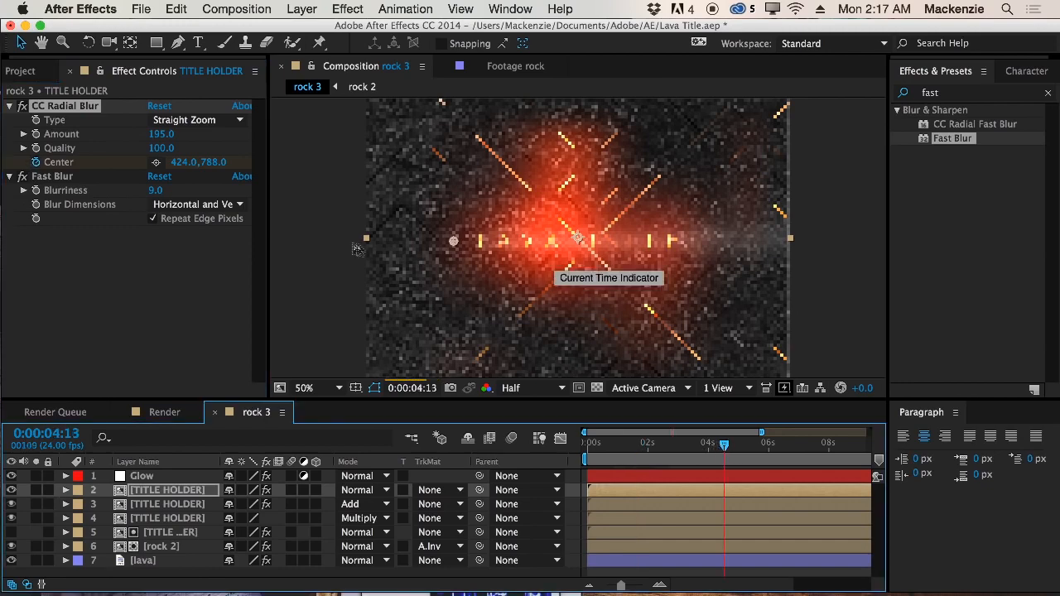
pyautogui.moveTo(454, 242); pyautogui.dragTo(686, 245)
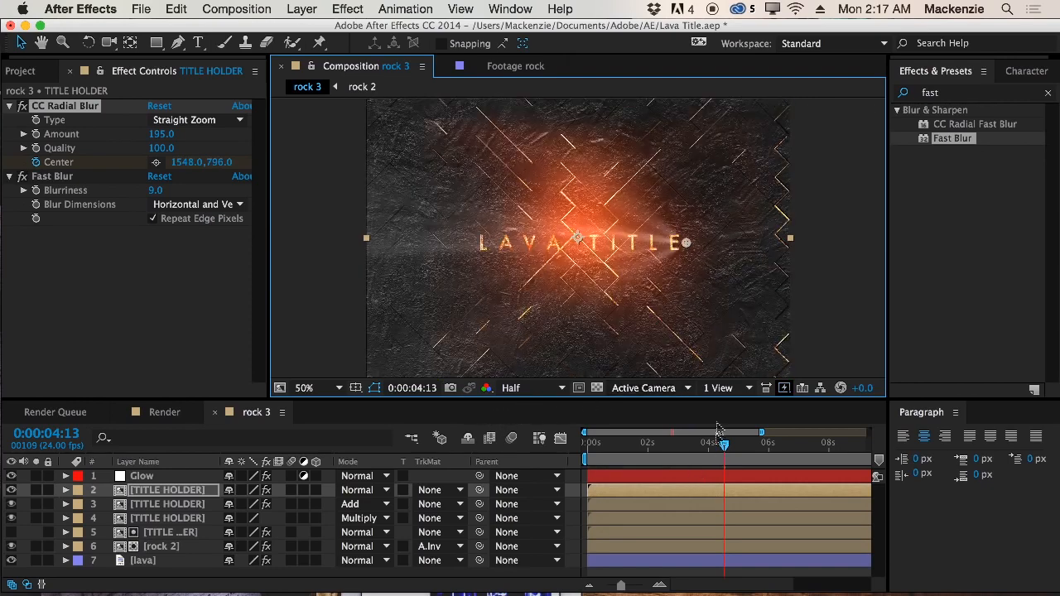
pyautogui.click(712, 456)
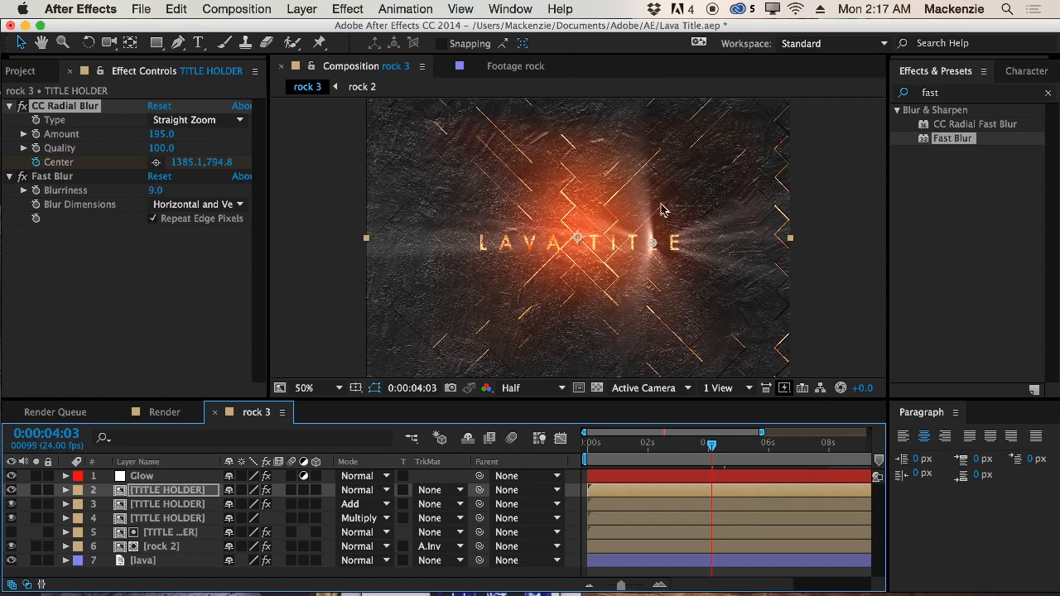
# Set the topmost TITLE HOLDER layer's blending mode to Add and check the light rays at 0:00:03:06
pyautogui.click(364, 490)
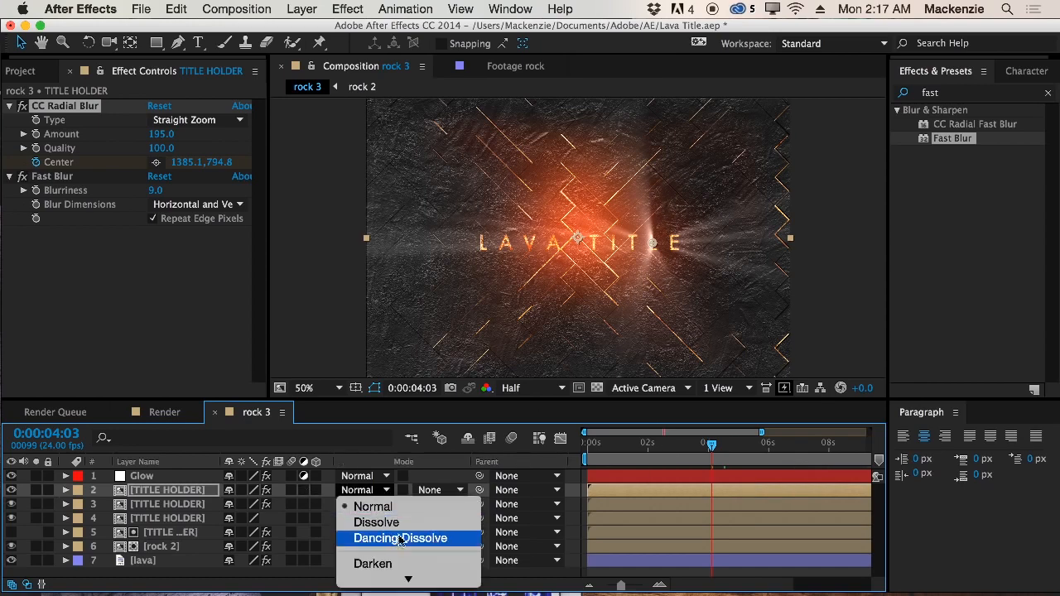
pyautogui.scroll(-5, 389, 521)
pyautogui.click(377, 543)
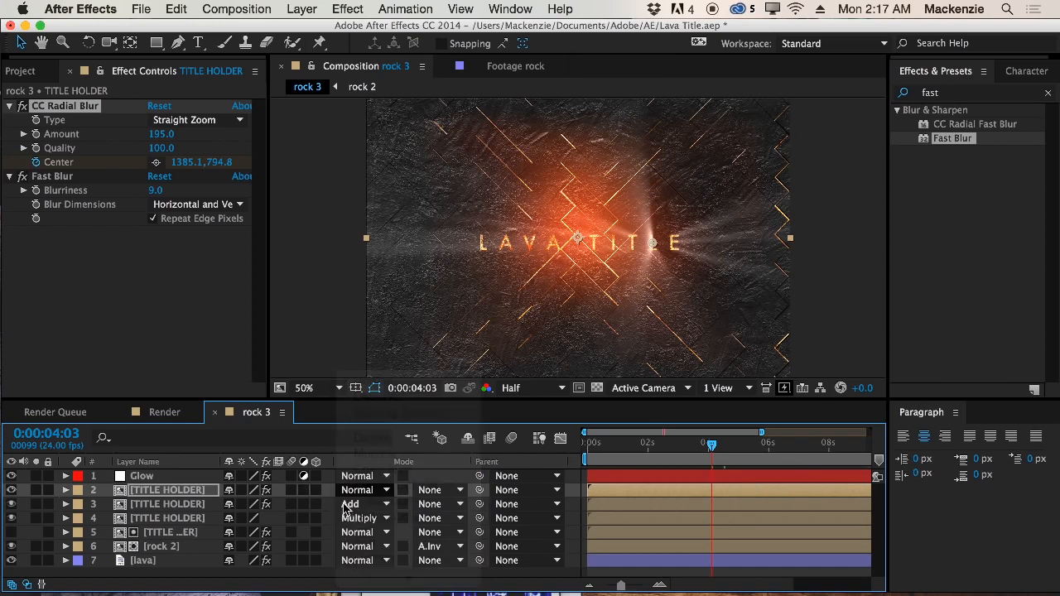
pyautogui.click(685, 454)
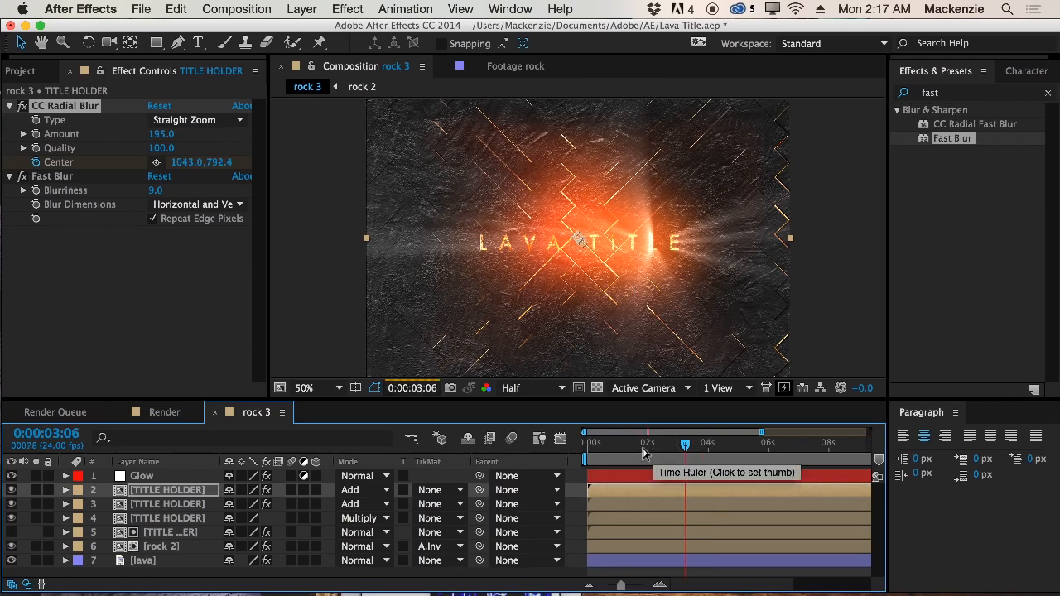
# Reveal the topmost TITLE HOLDER layer's keyframed blur center and its opacity, and move to 0:00:01:23
pyautogui.click(173, 494)
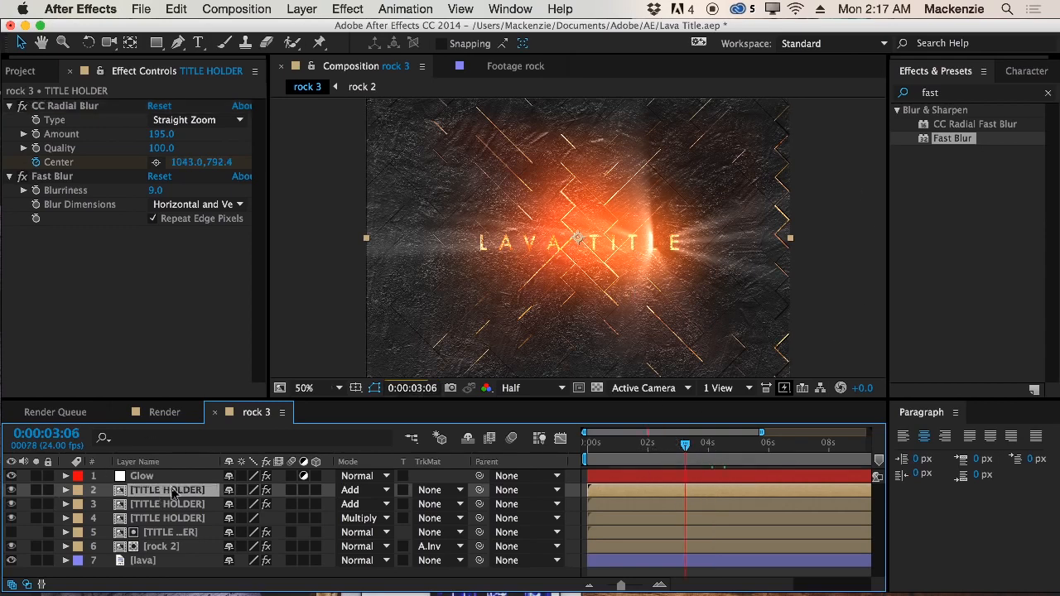
pyautogui.press('u')
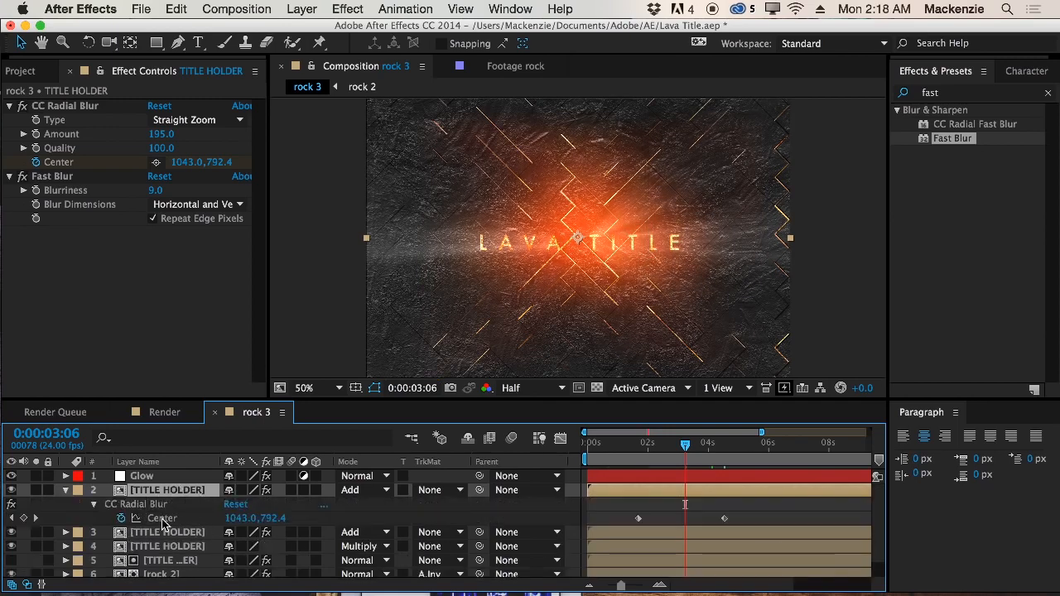
pyautogui.hotkey('shift', 't')
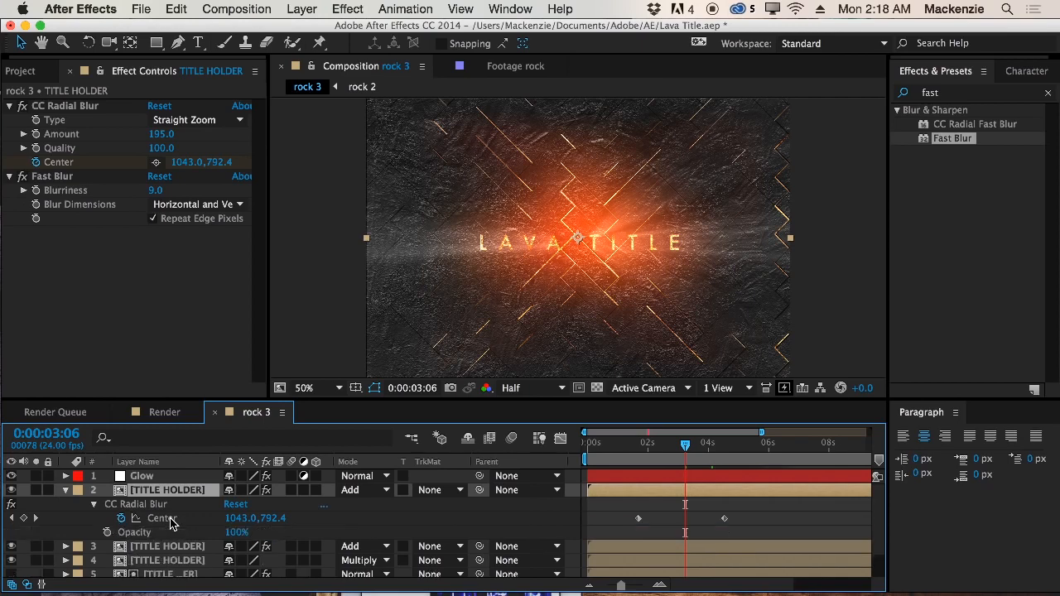
pyautogui.scroll(-3, 161, 538)
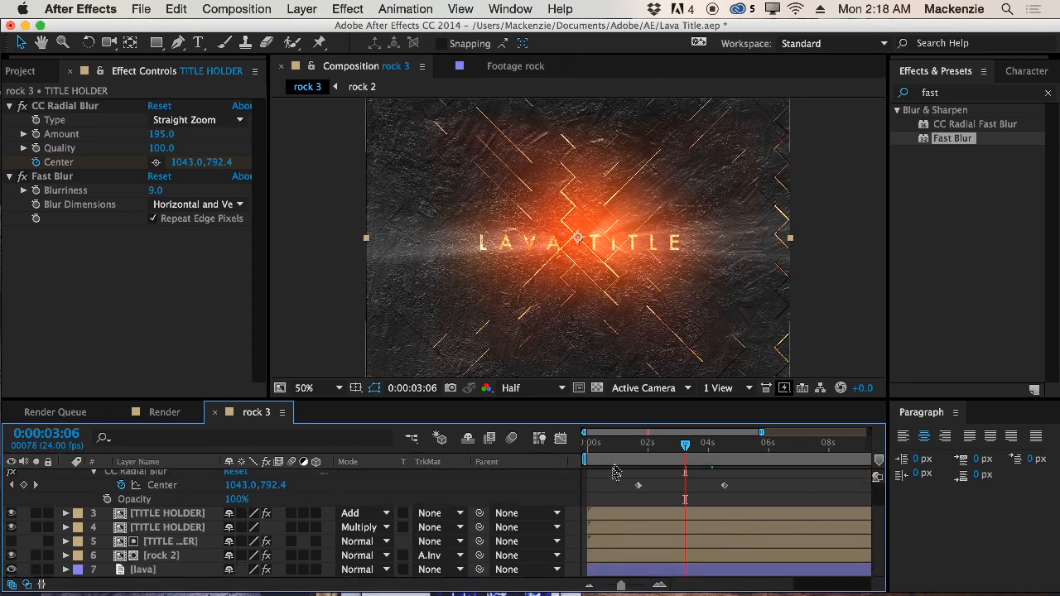
pyautogui.moveTo(650, 454)
pyautogui.mouseDown()
pyautogui.moveTo(636, 455)
pyautogui.moveTo(647, 454)
pyautogui.mouseUp()
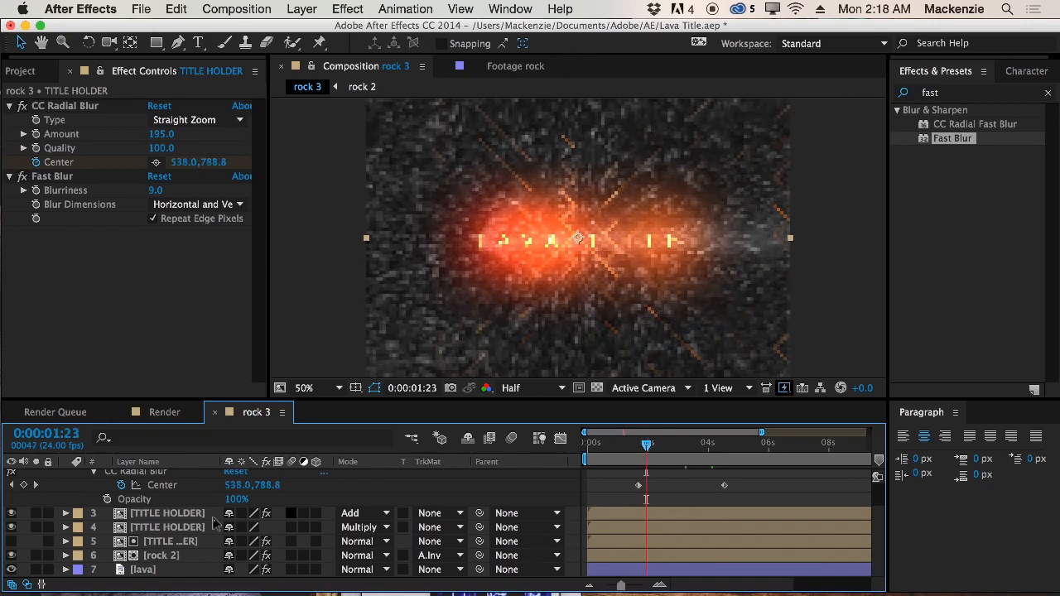
pyautogui.click(95, 475)
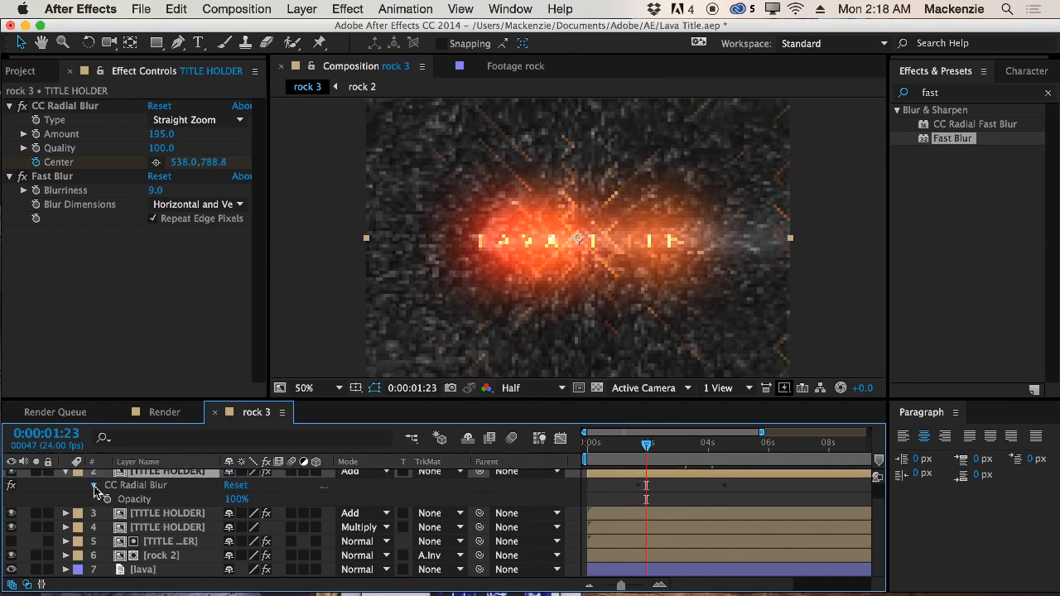
pyautogui.click(95, 487)
pyautogui.click(67, 473)
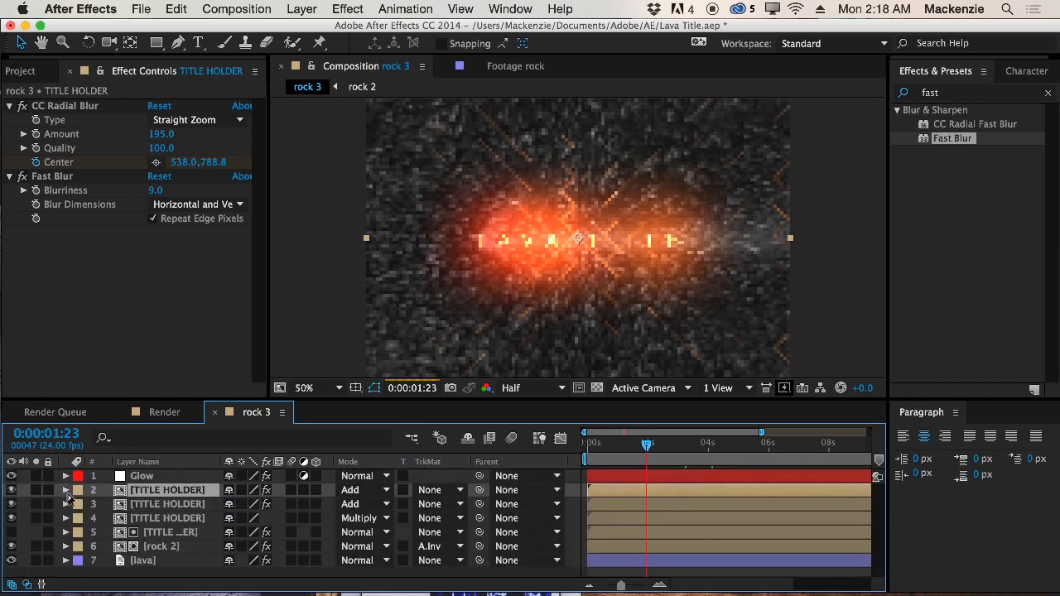
pyautogui.click(66, 491)
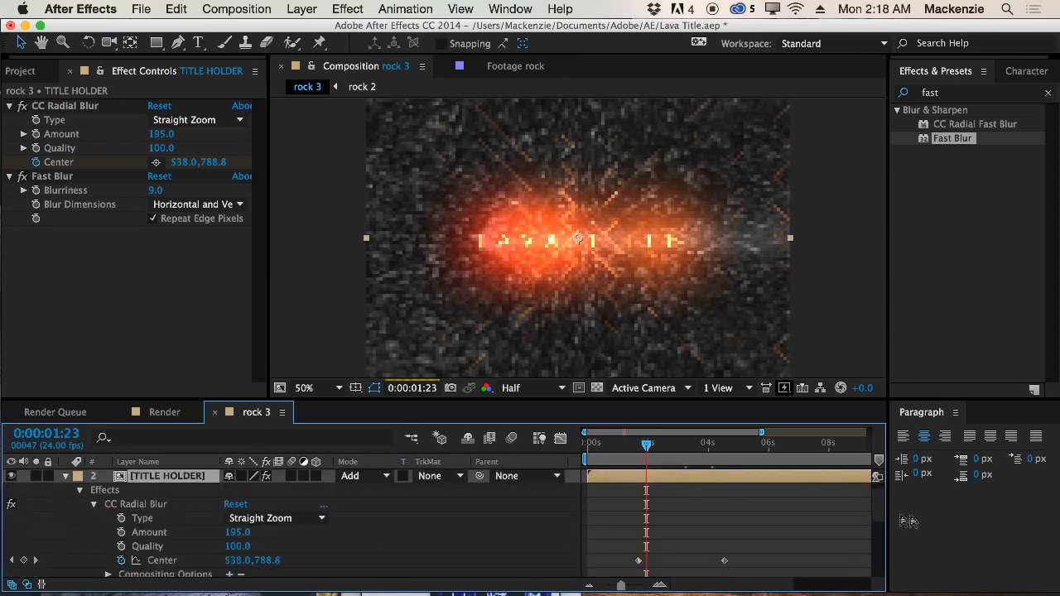
pyautogui.scroll(-4, 248, 522)
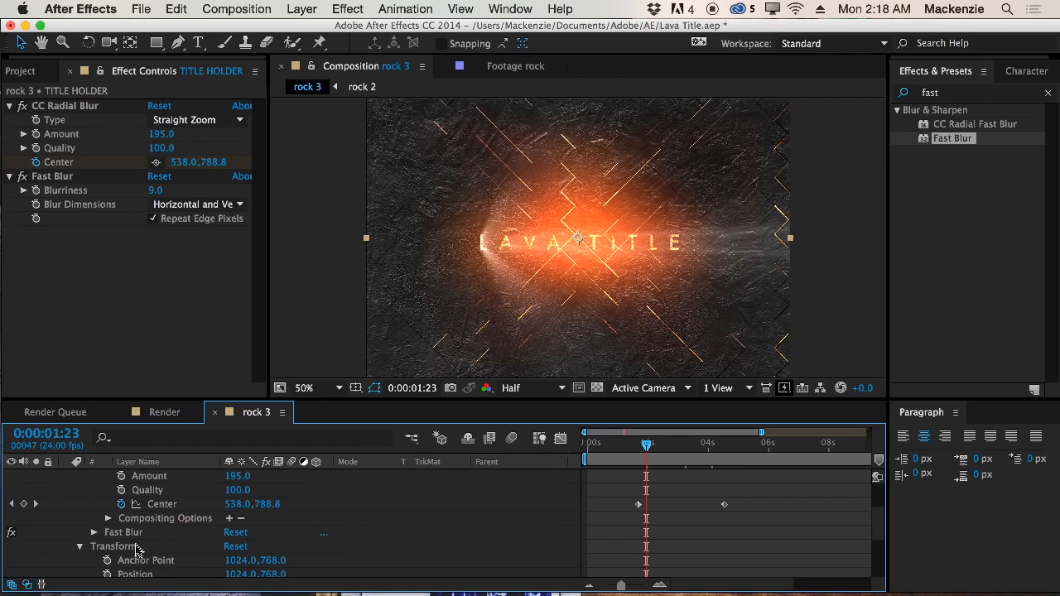
pyautogui.scroll(5, 136, 554)
pyautogui.press('u')
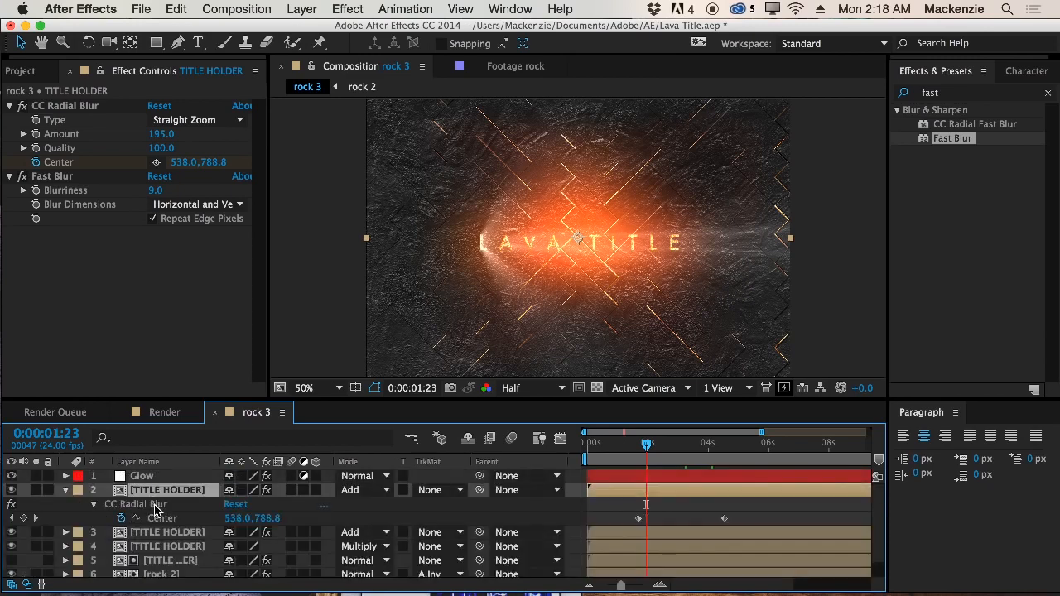
pyautogui.hotkey('shift', 't')
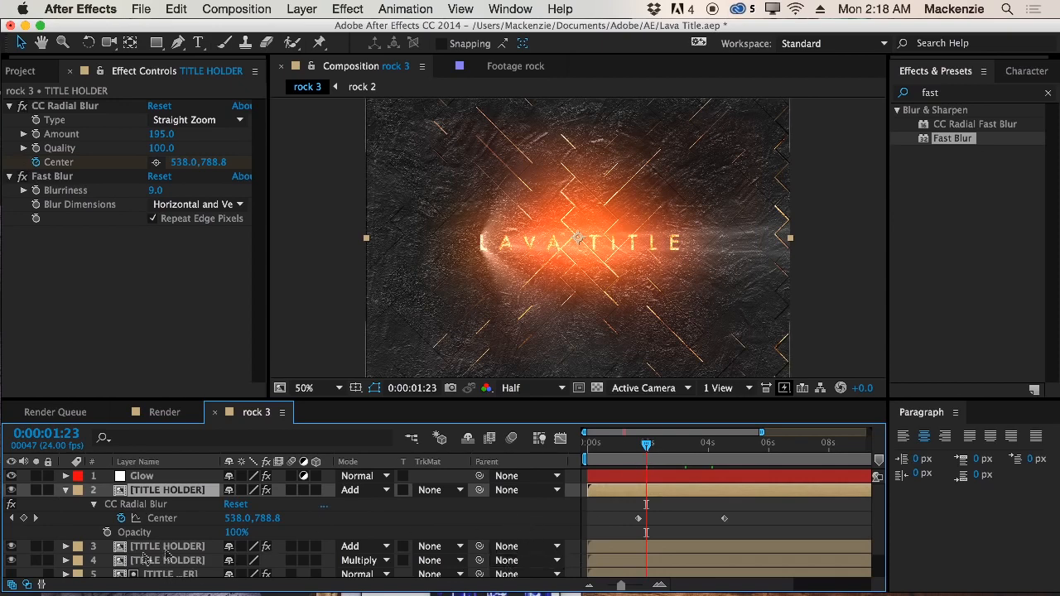
# Keyframe the topmost TITLE HOLDER layer's opacity to fade in from 0% at 0:00:01:04 to 100% at 0:00:01:23
pyautogui.click(106, 532)
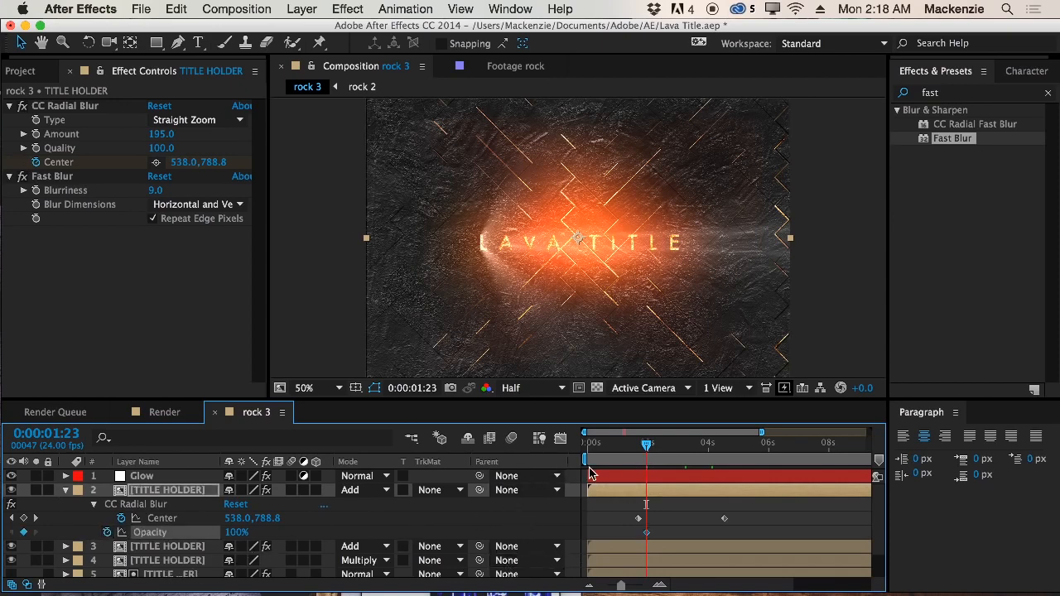
pyautogui.click(626, 464)
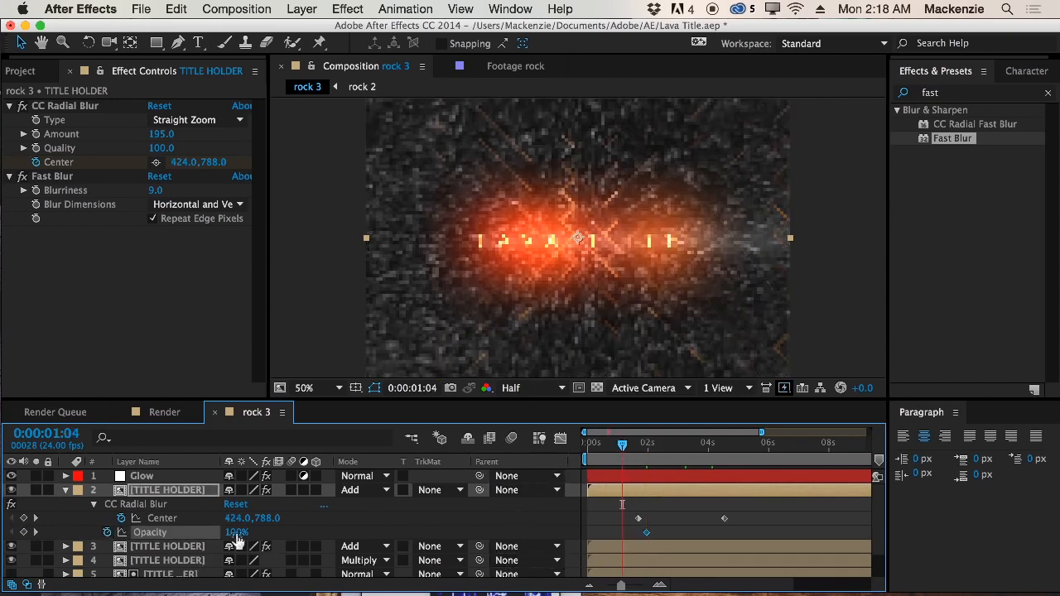
pyautogui.moveTo(236, 533); pyautogui.dragTo(36, 534)
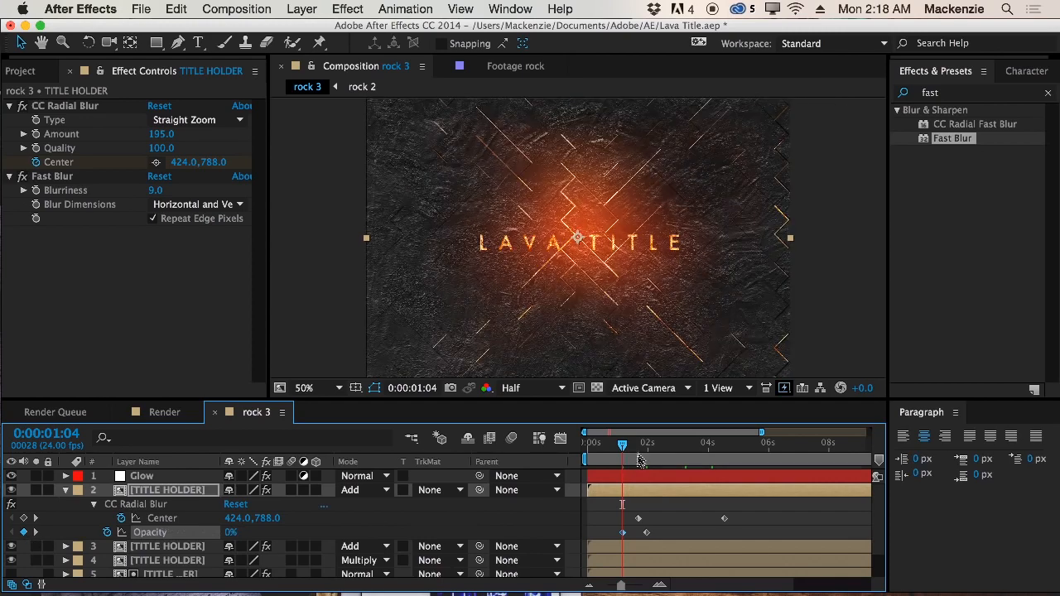
# Keyframe the same layer's opacity to fade out from 100% at 0:00:04:07 to 0% at 0:00:05:00
pyautogui.moveTo(627, 451); pyautogui.dragTo(722, 460)
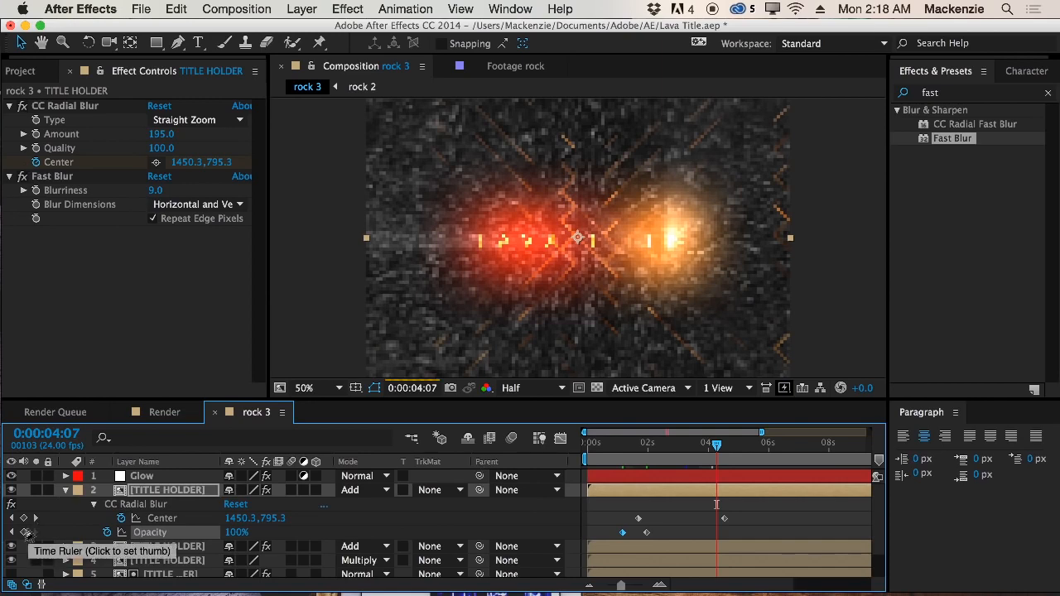
pyautogui.click(25, 535)
pyautogui.moveTo(724, 453); pyautogui.dragTo(738, 454)
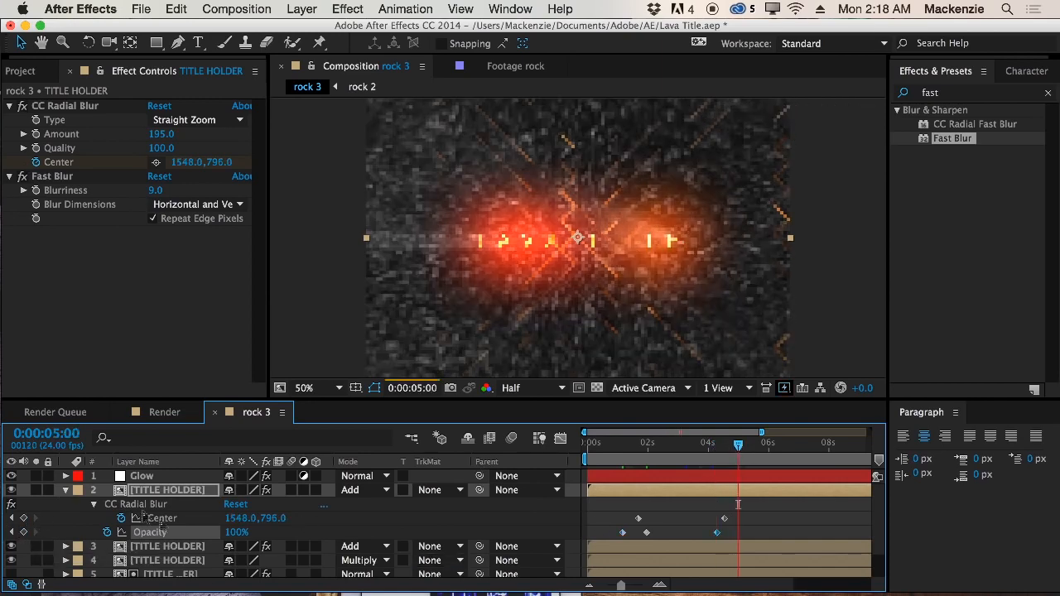
pyautogui.moveTo(237, 534); pyautogui.dragTo(146, 535)
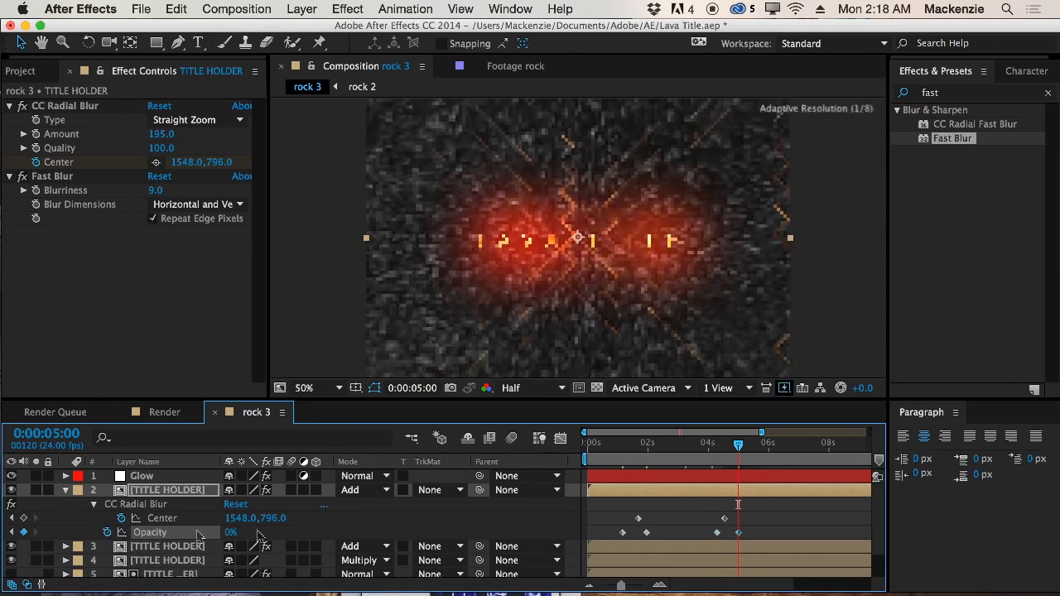
# Check the light rays' fade partway through, then save the project and collapse the topmost TITLE HOLDER layer
pyautogui.click(635, 464)
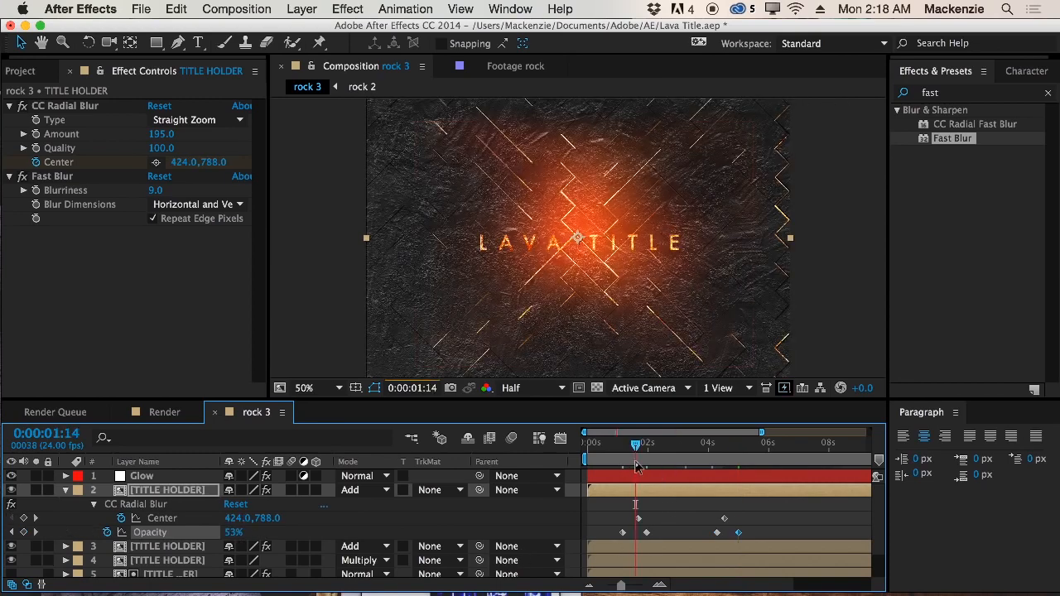
pyautogui.click(689, 464)
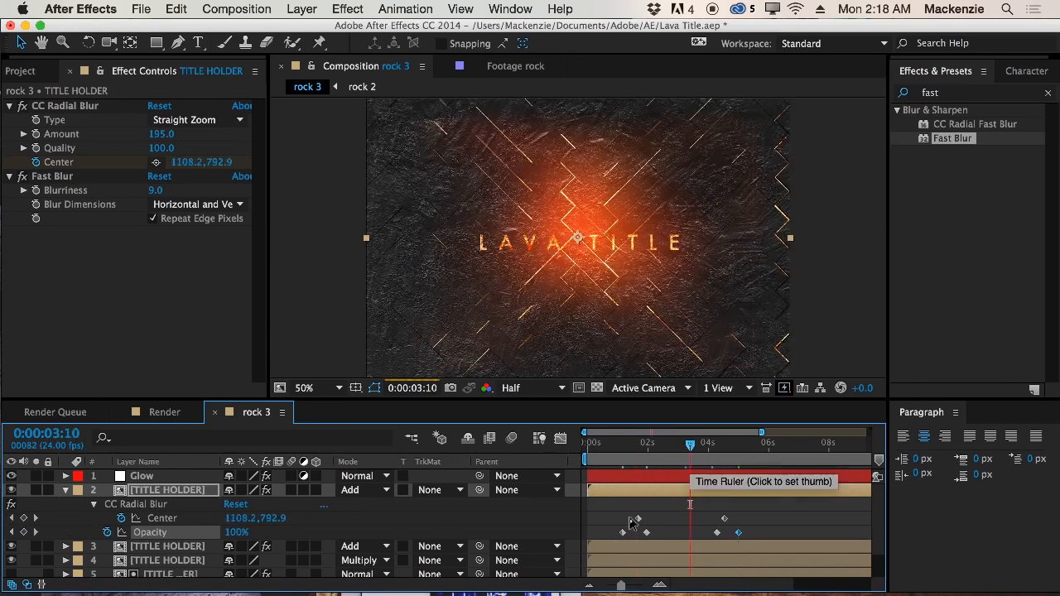
pyautogui.press('super+s')
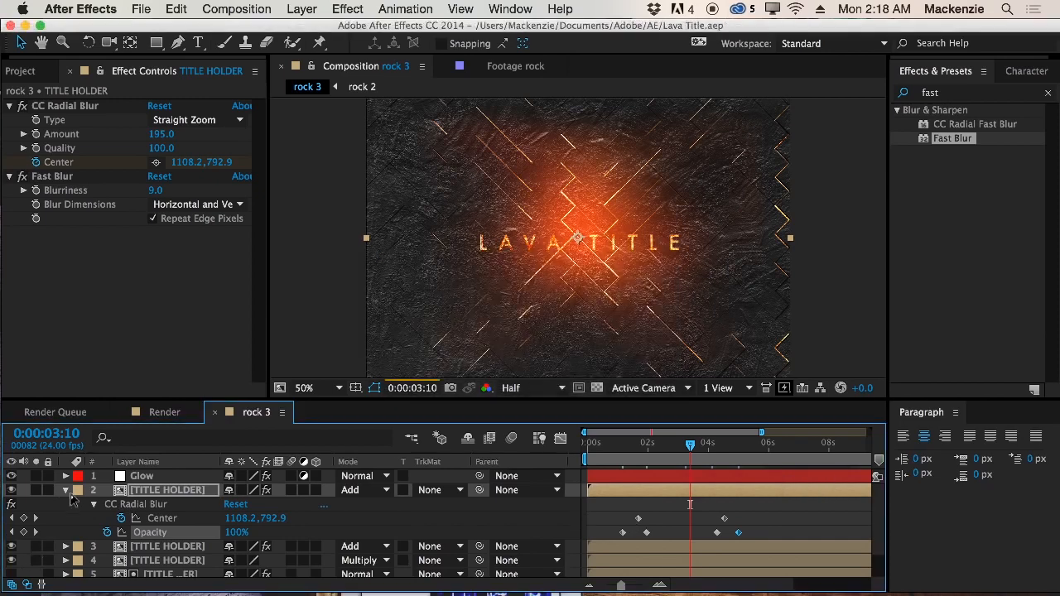
pyautogui.click(64, 491)
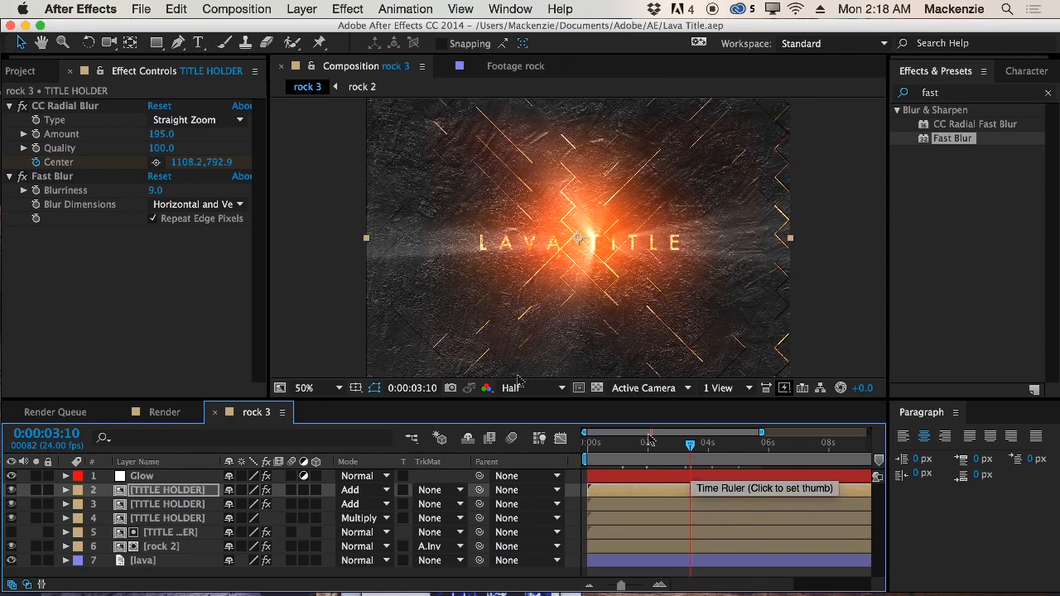
# Place the rock 3 composition as a layer in the Render composition and close the rock 3 timeline
pyautogui.click(16, 73)
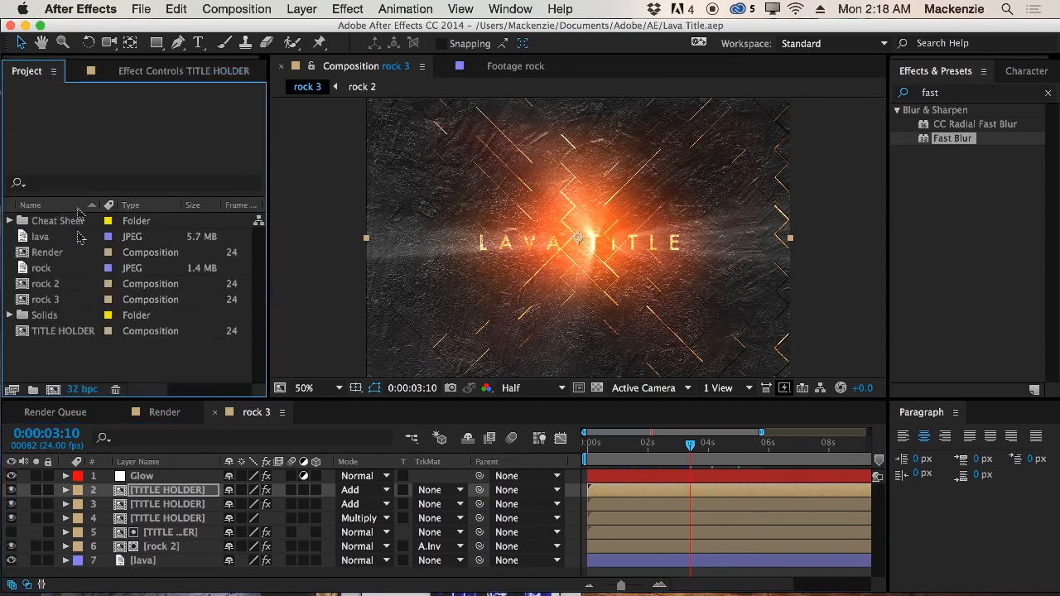
pyautogui.click(164, 411)
pyautogui.click(46, 294)
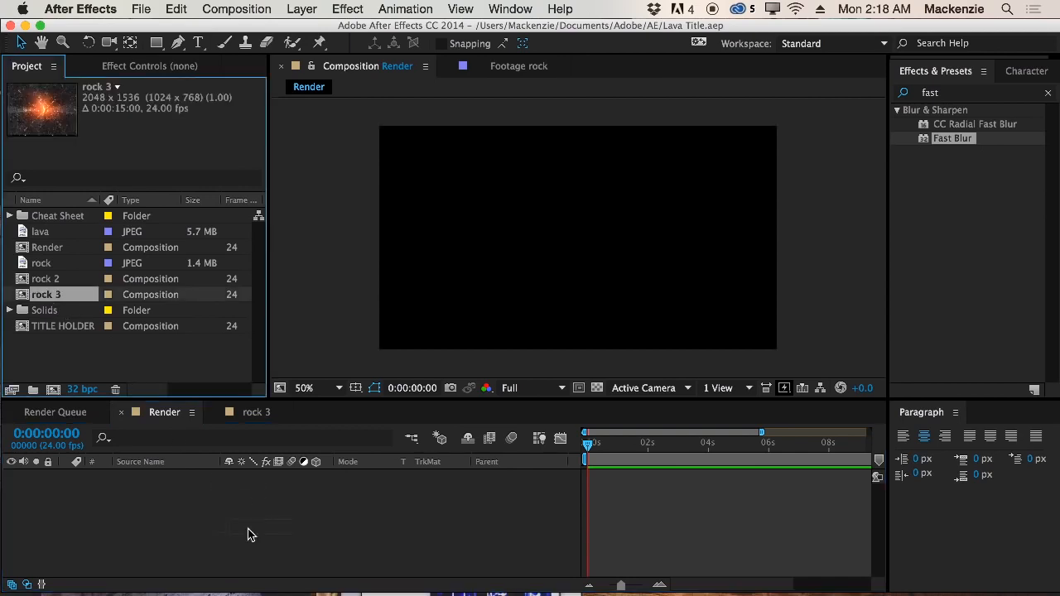
pyautogui.moveTo(247, 528); pyautogui.dragTo(248, 529)
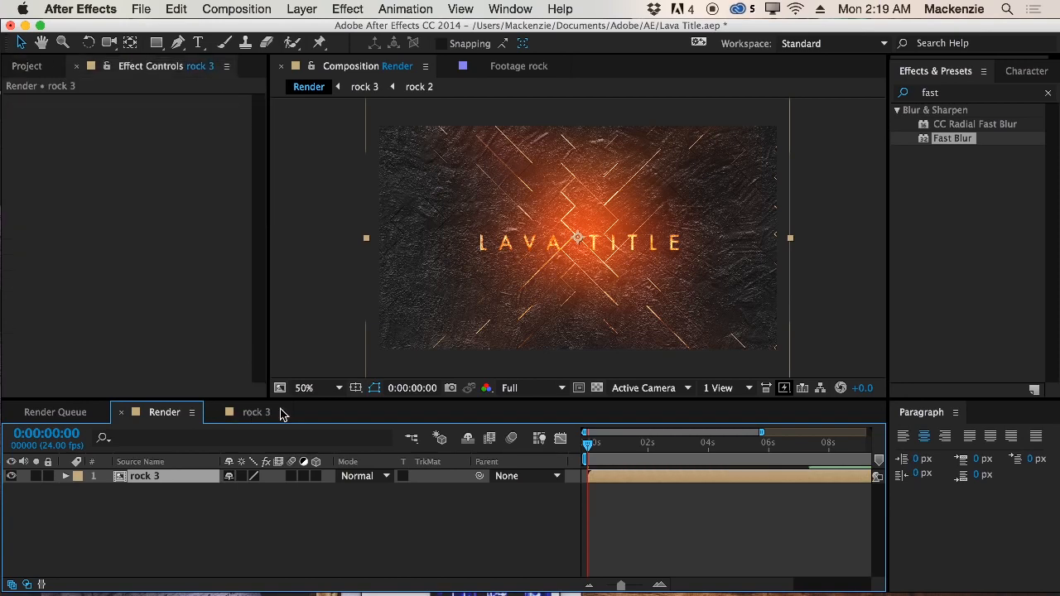
pyautogui.click(280, 414)
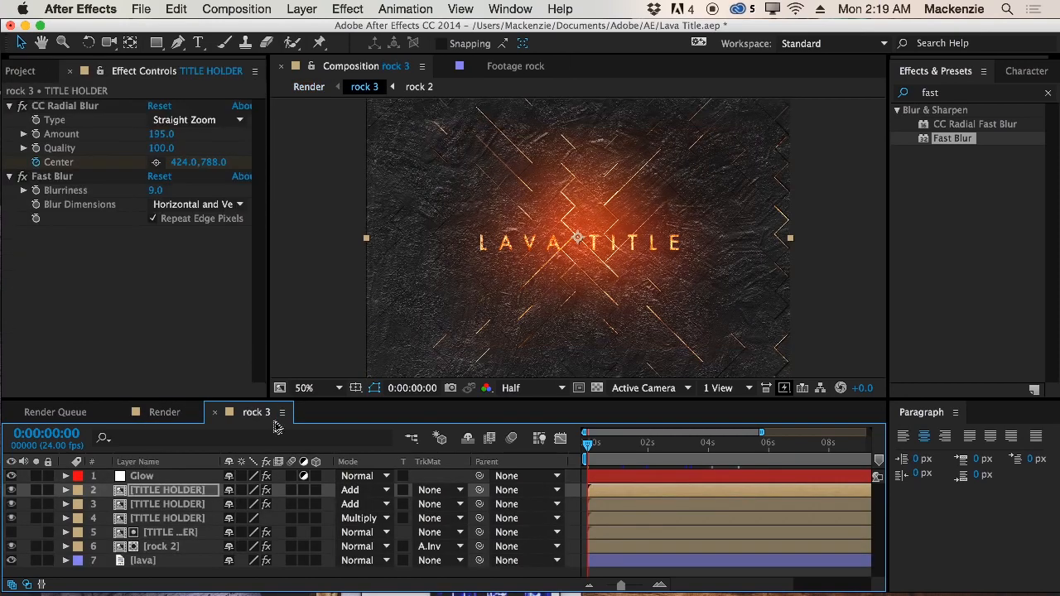
pyautogui.click(215, 412)
pyautogui.click(267, 548)
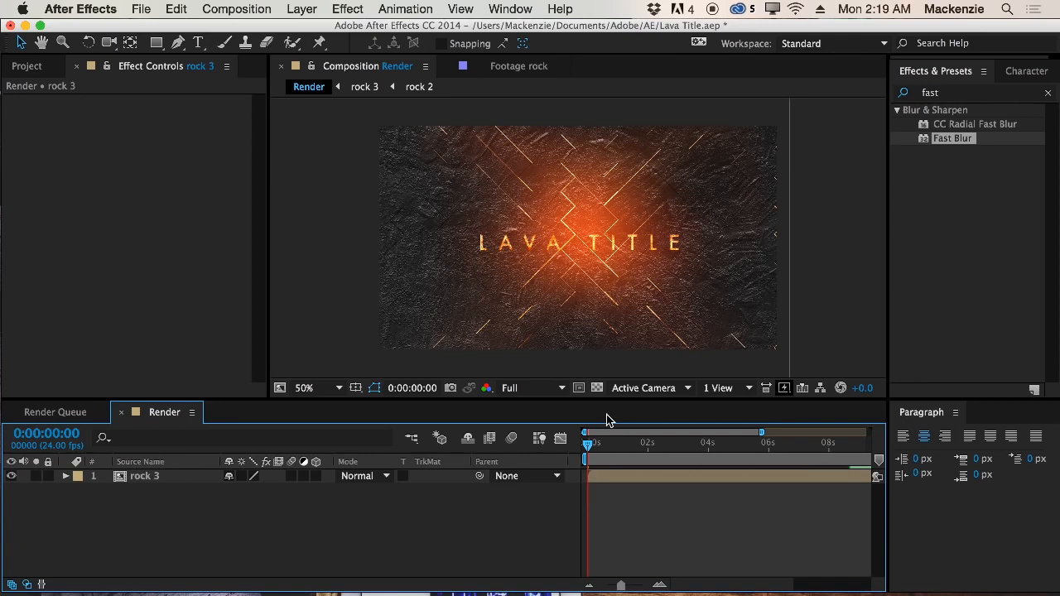
# Animate the rock 3 layer's scale from 106% at the first frame to 98% at 0:00:14:23
pyautogui.click(169, 476)
pyautogui.press('s')
pyautogui.click(106, 491)
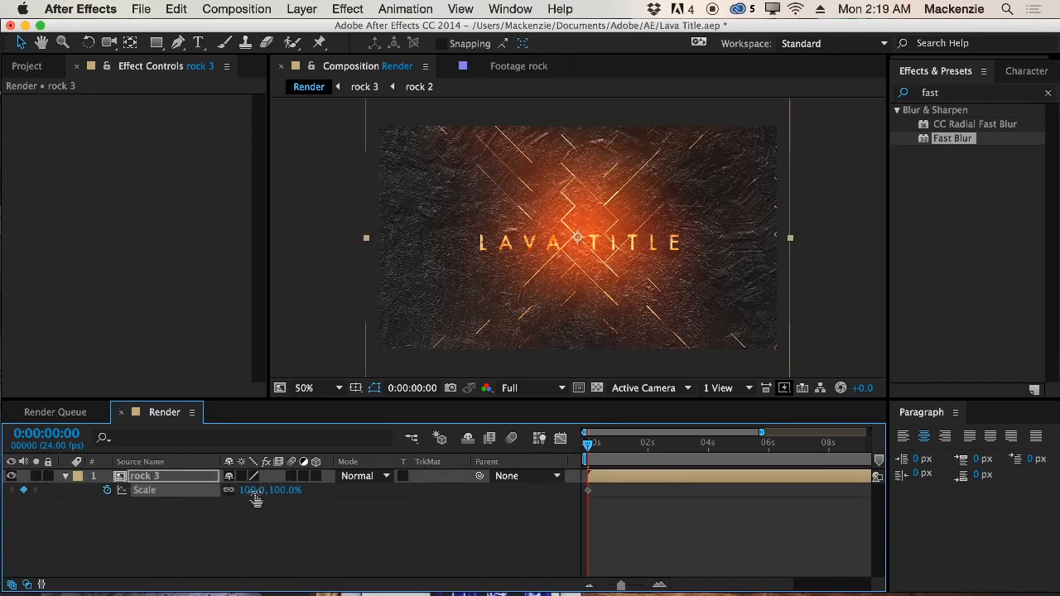
pyautogui.moveTo(257, 490); pyautogui.dragTo(259, 491)
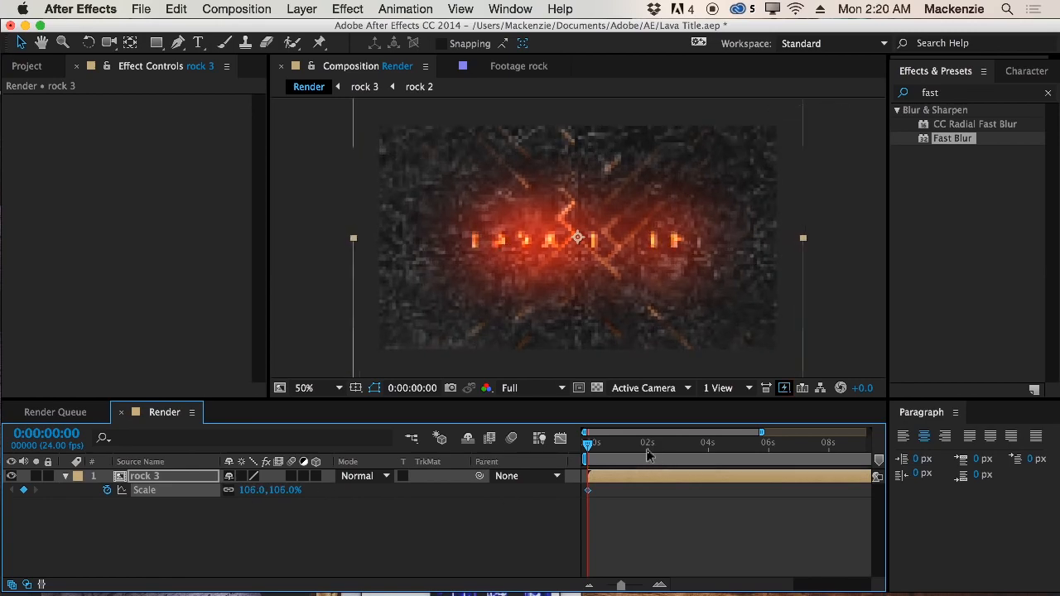
pyautogui.moveTo(639, 448); pyautogui.dragTo(880, 452)
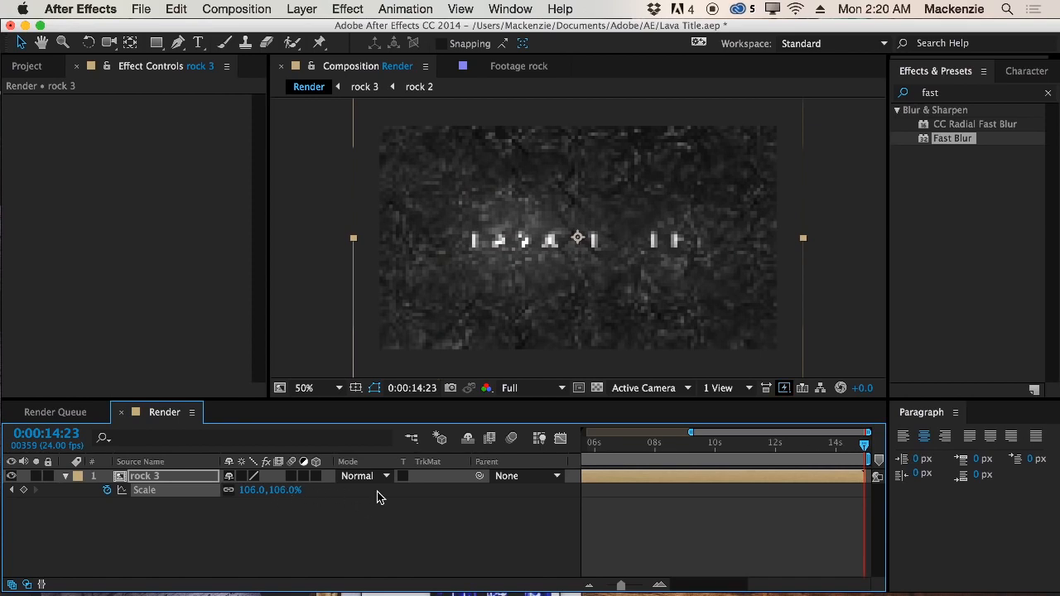
pyautogui.click(282, 491)
pyautogui.write('9')
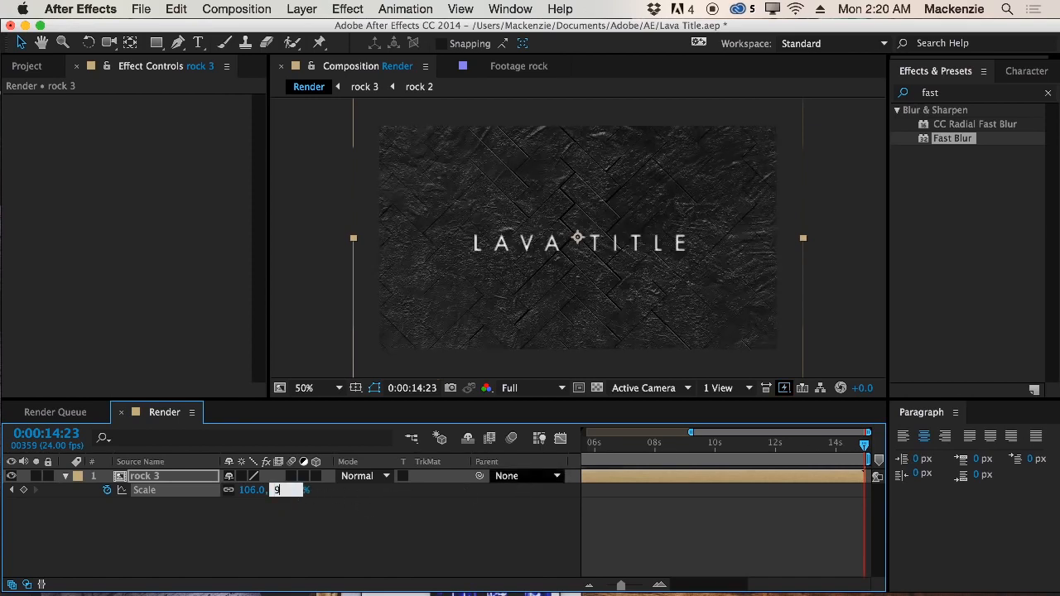
pyautogui.write('8')
pyautogui.press('Return')
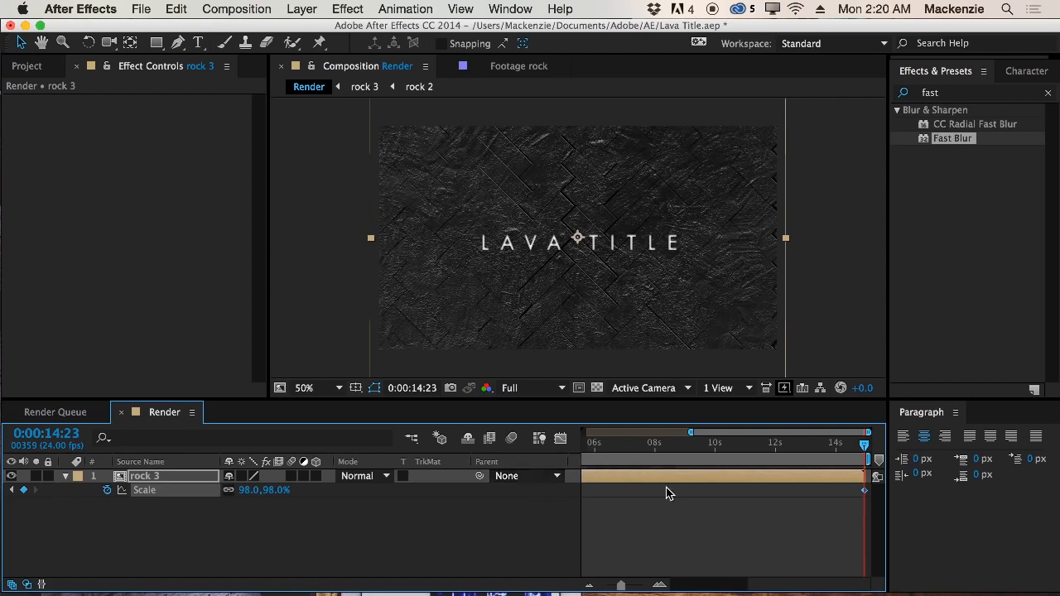
# Show the Render composition's full 15-second timeline and inspect the scaled title at 0:00:09:23
pyautogui.moveTo(620, 585); pyautogui.dragTo(576, 590)
pyautogui.click(804, 453)
pyautogui.moveTo(795, 458); pyautogui.dragTo(774, 455)
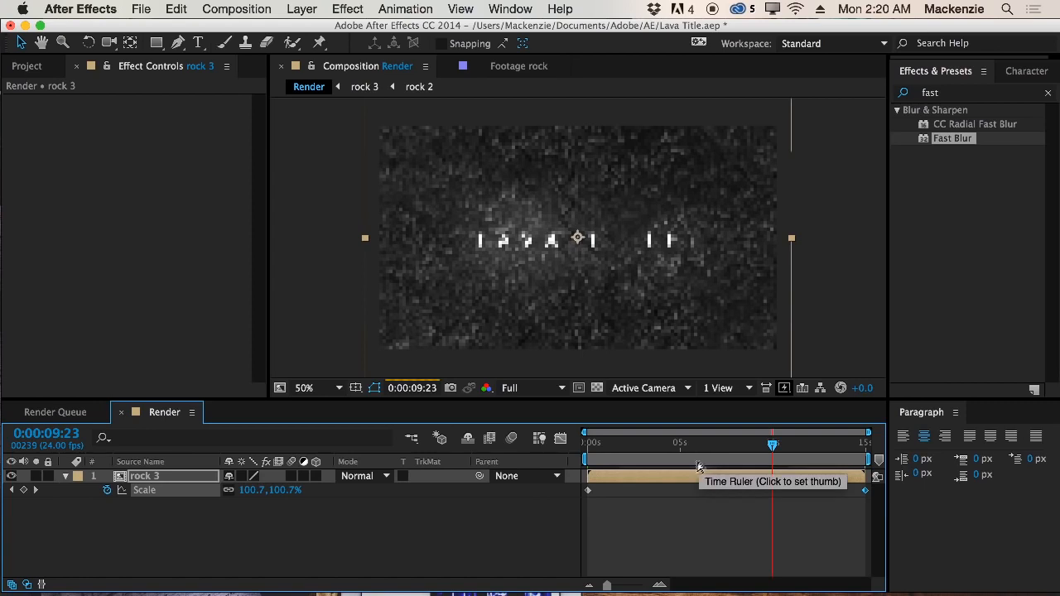
# Set the Render composition's preview resolution to Half, showing the frame at 0:00:00:13, and save the project
pyautogui.click(671, 450)
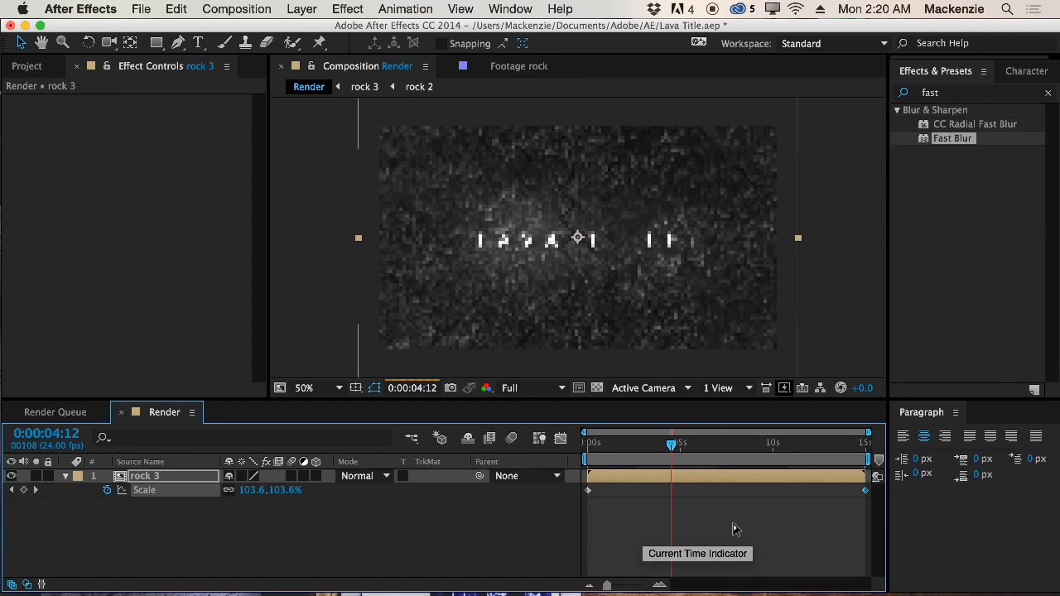
pyautogui.click(560, 389)
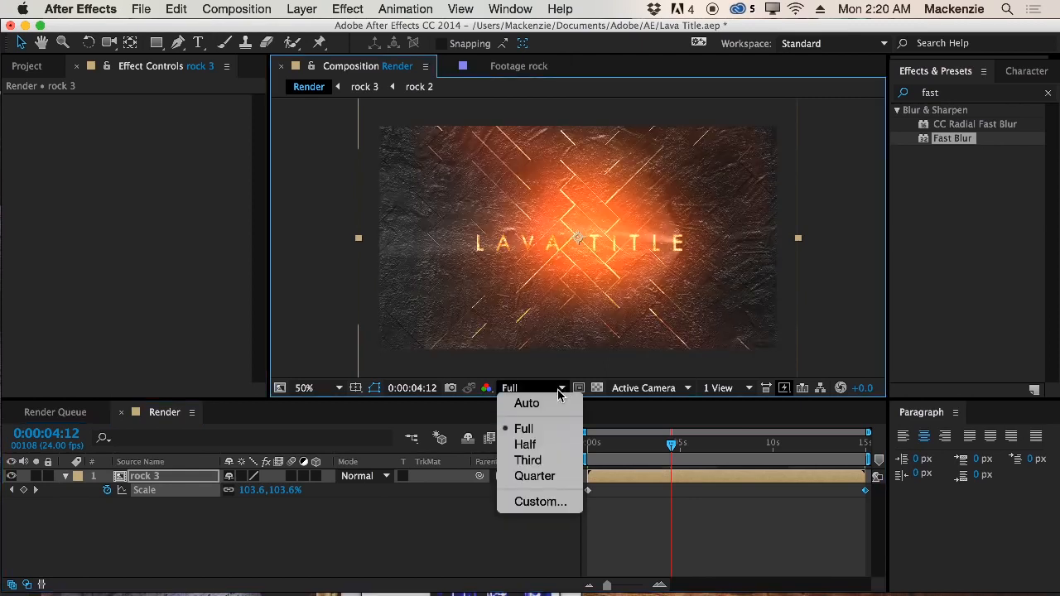
pyautogui.click(552, 446)
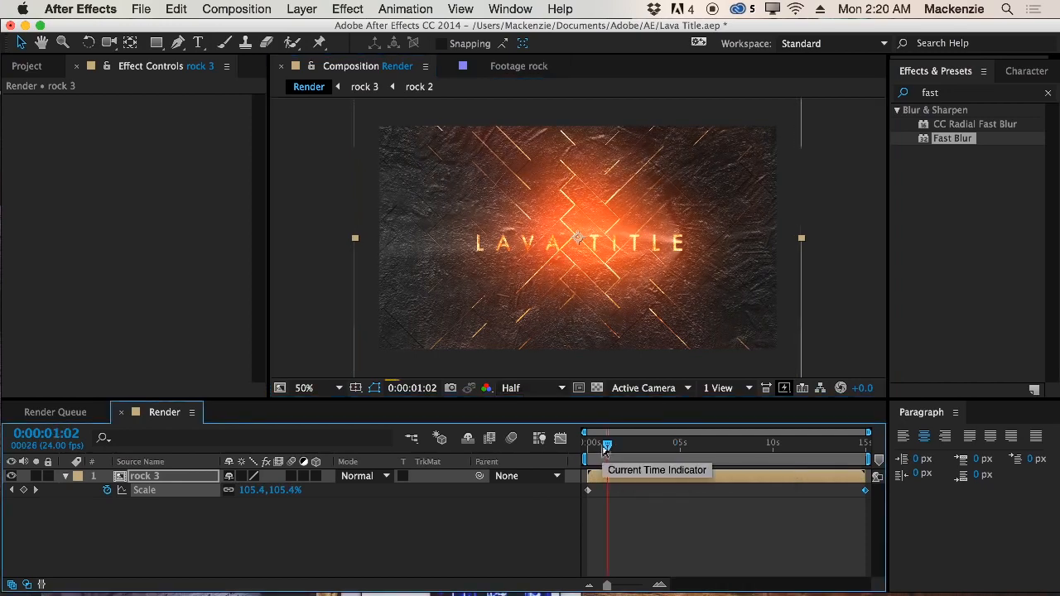
pyautogui.click(597, 444)
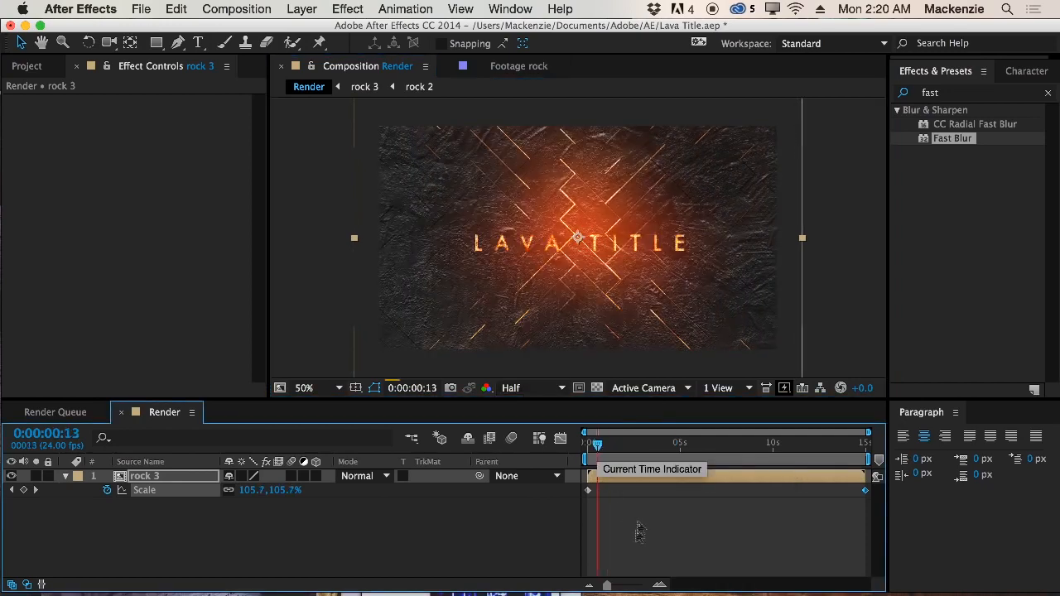
pyautogui.press('super+s')
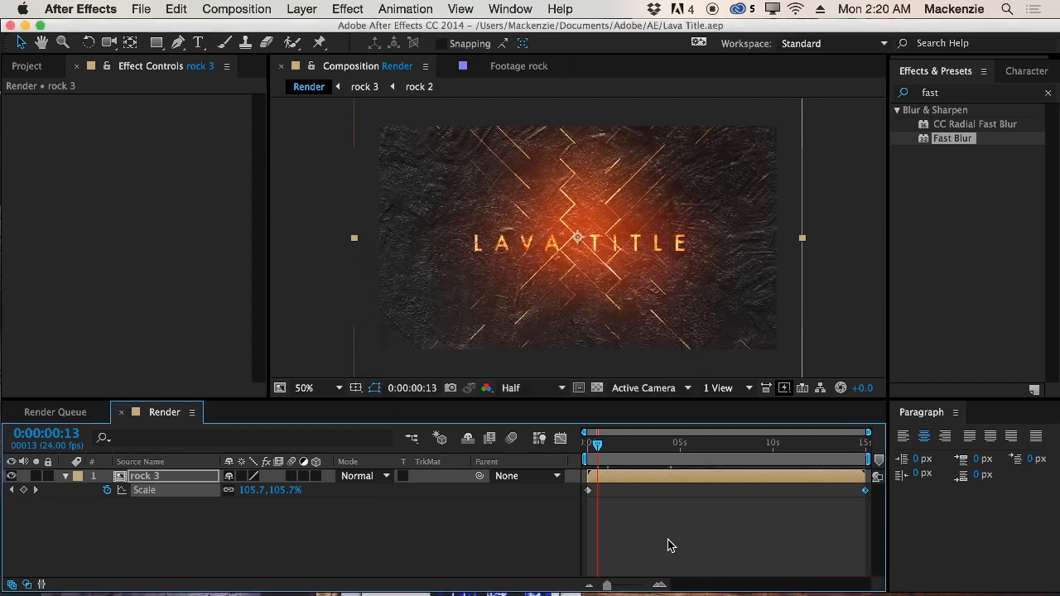
# Add a 1920 x 1080 white solid above the rock 3 layer and turn it into an adjustment layer
pyautogui.press('super+y')
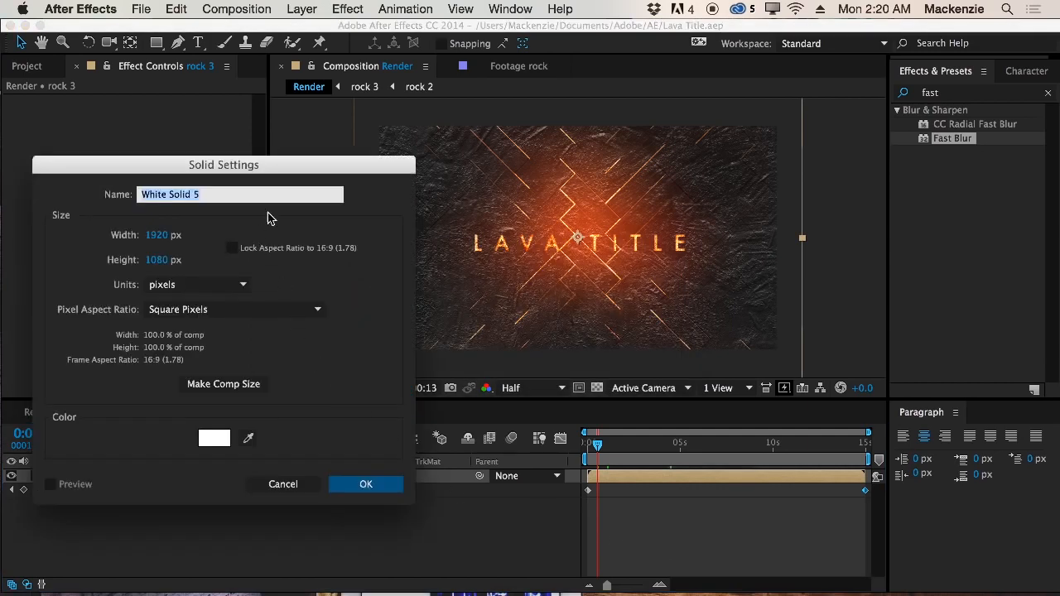
pyautogui.click(381, 485)
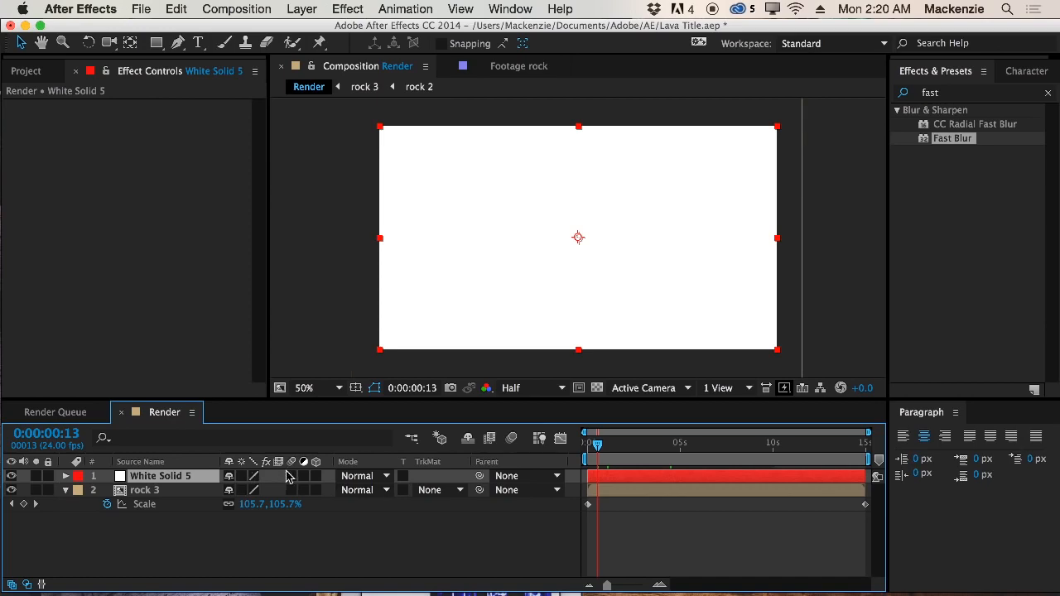
pyautogui.click(303, 476)
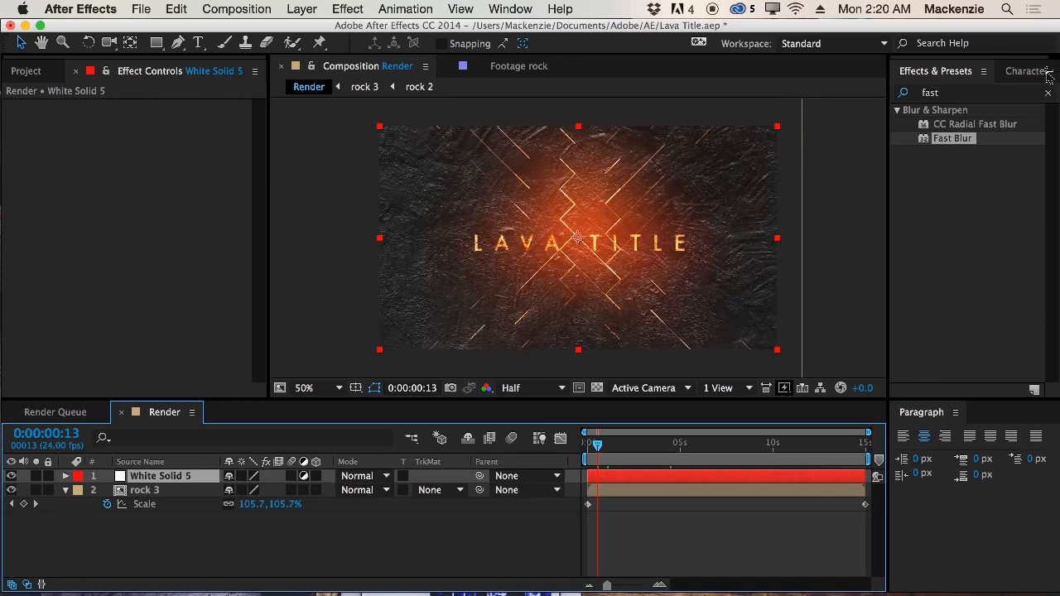
# Apply Curves and Hue/Saturation to the adjustment layer, setting Master Saturation to 21
pyautogui.click(968, 93)
pyautogui.write('curves')
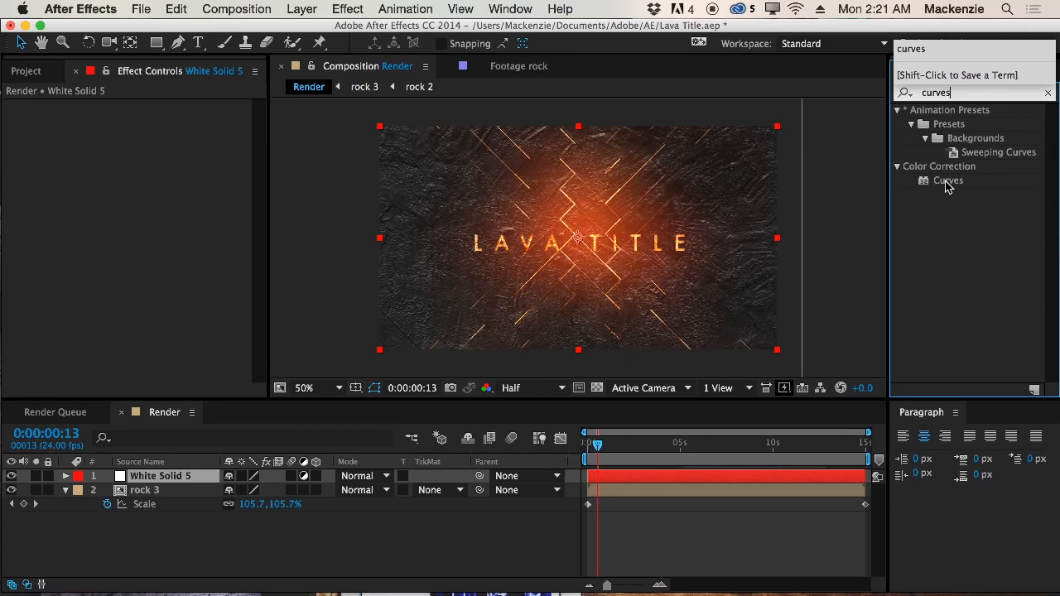
pyautogui.moveTo(948, 181); pyautogui.dragTo(162, 477)
pyautogui.click(959, 93)
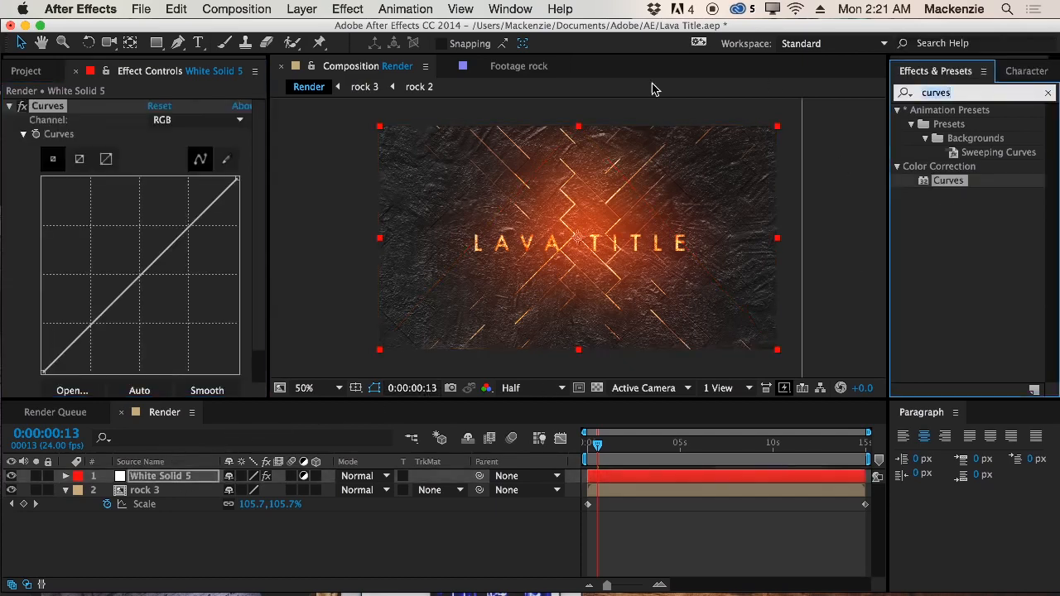
pyautogui.write('hue')
pyautogui.moveTo(950, 192); pyautogui.dragTo(170, 478)
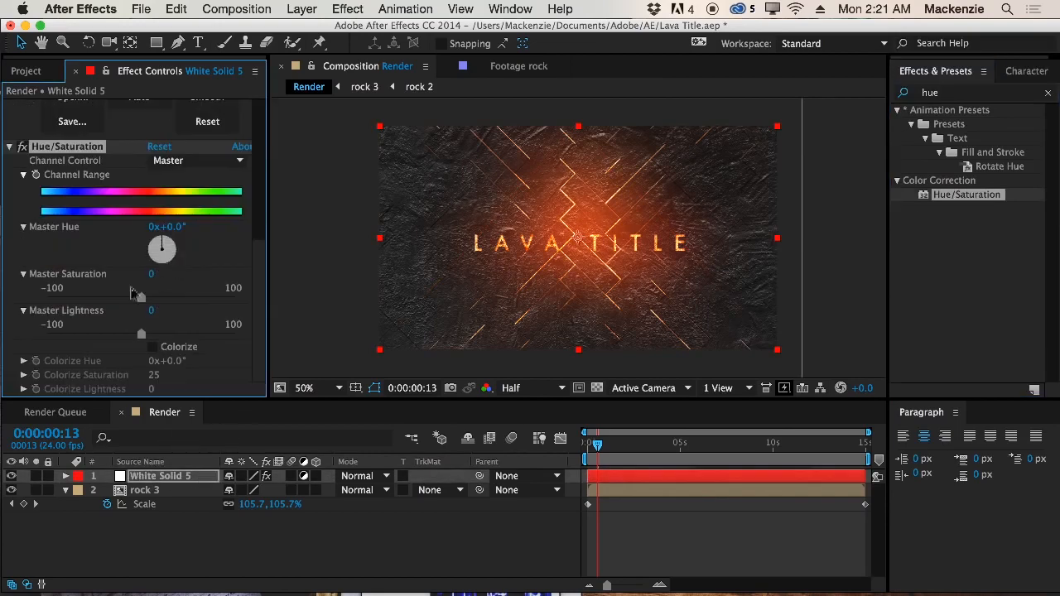
pyautogui.moveTo(144, 303); pyautogui.dragTo(160, 300)
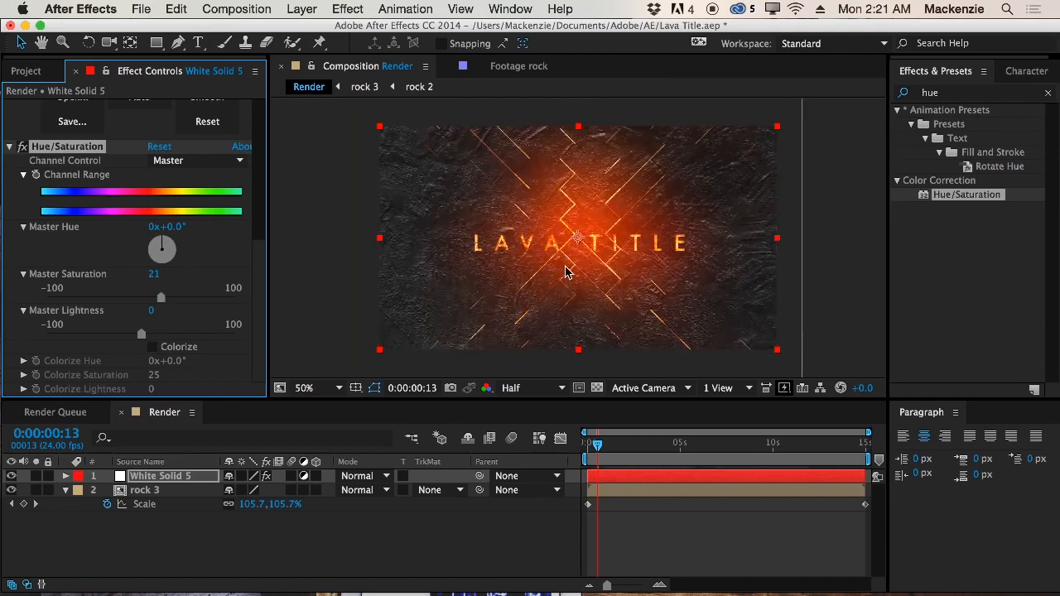
pyautogui.scroll(1, 152, 272)
pyautogui.scroll(5, 151, 272)
pyautogui.scroll(3, 166, 182)
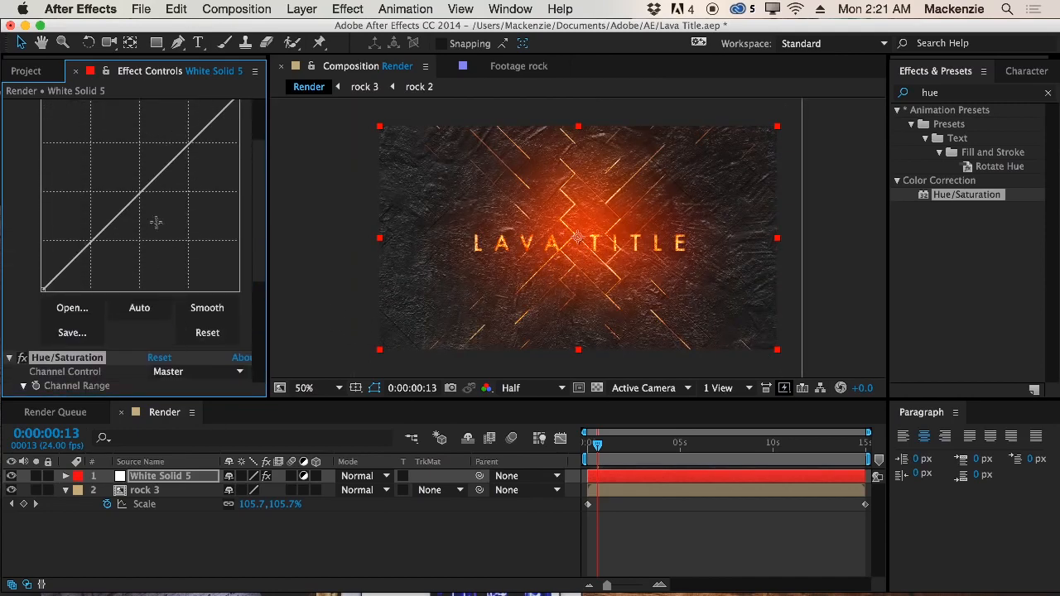
pyautogui.moveTo(137, 280)
pyautogui.mouseDown()
pyautogui.moveTo(146, 277)
pyautogui.moveTo(123, 292)
pyautogui.mouseUp()
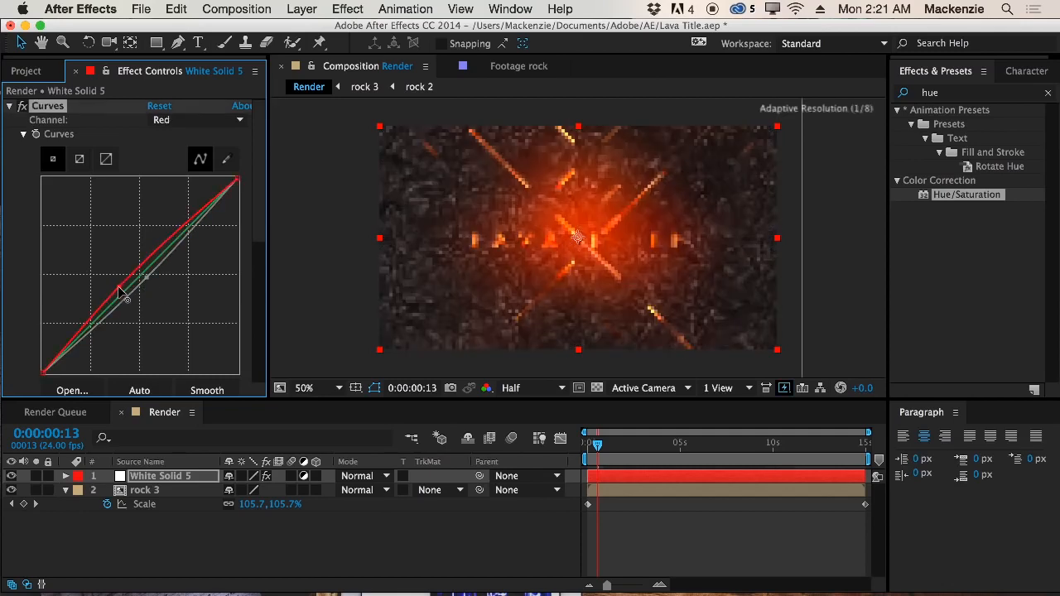
pyautogui.click(164, 108)
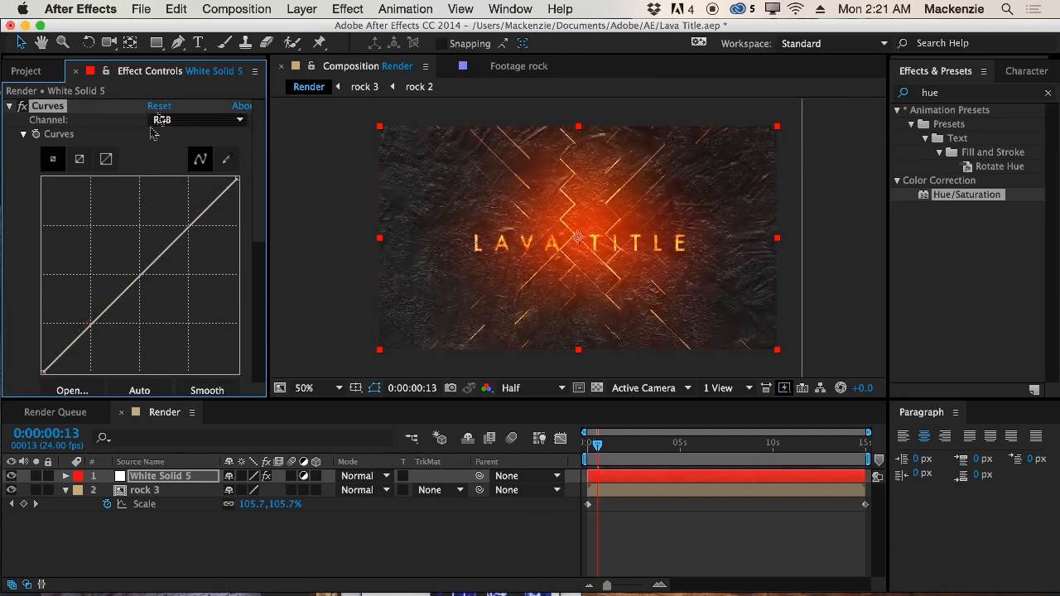
# Shape the adjustment layer's RGB curve with a lifted black point, slightly raised midtones and highlights kept near the diagonal
pyautogui.moveTo(135, 275); pyautogui.dragTo(115, 295)
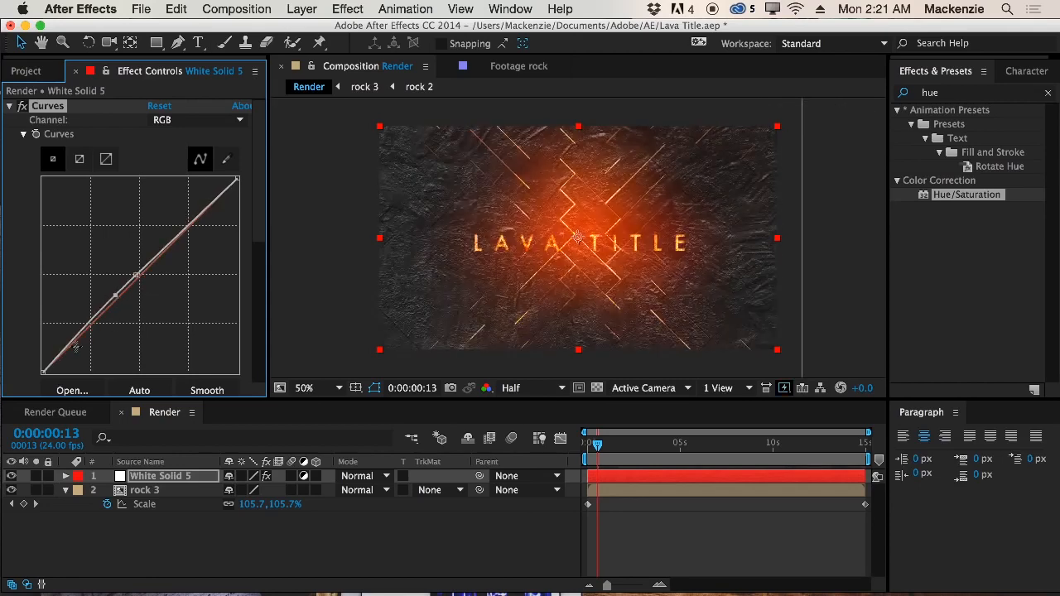
pyautogui.moveTo(44, 373); pyautogui.dragTo(69, 355)
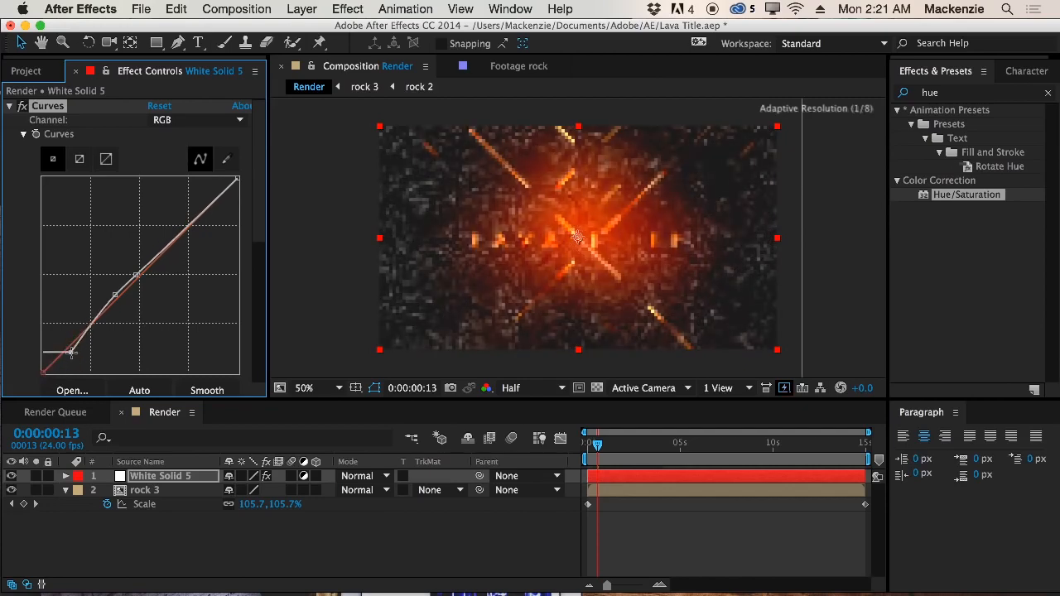
pyautogui.moveTo(70, 354)
pyautogui.mouseDown()
pyautogui.moveTo(48, 362)
pyautogui.moveTo(70, 368)
pyautogui.moveTo(83, 357)
pyautogui.moveTo(65, 356)
pyautogui.mouseUp()
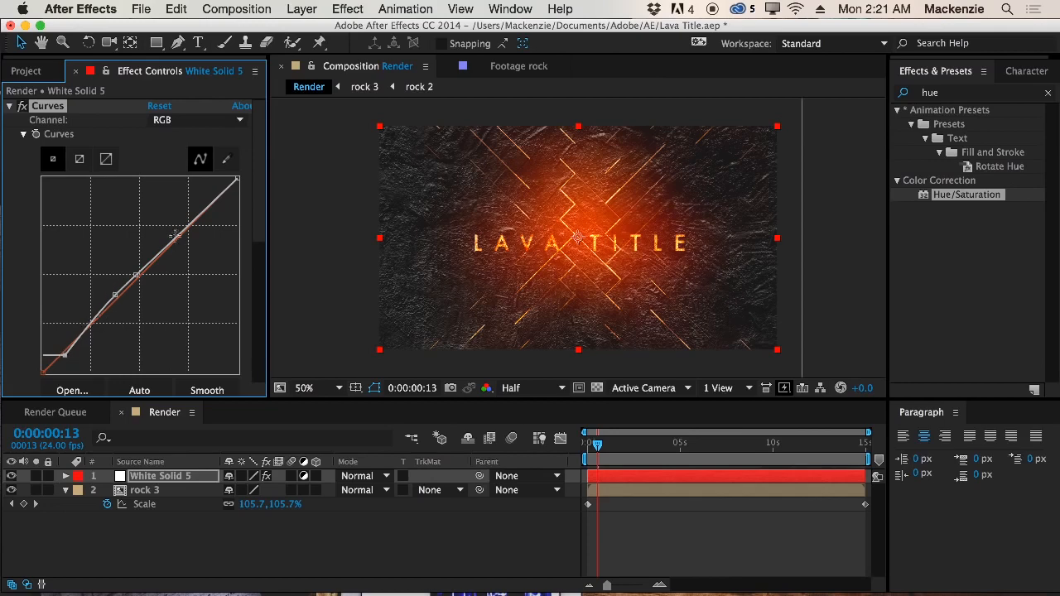
pyautogui.moveTo(178, 235); pyautogui.dragTo(195, 246)
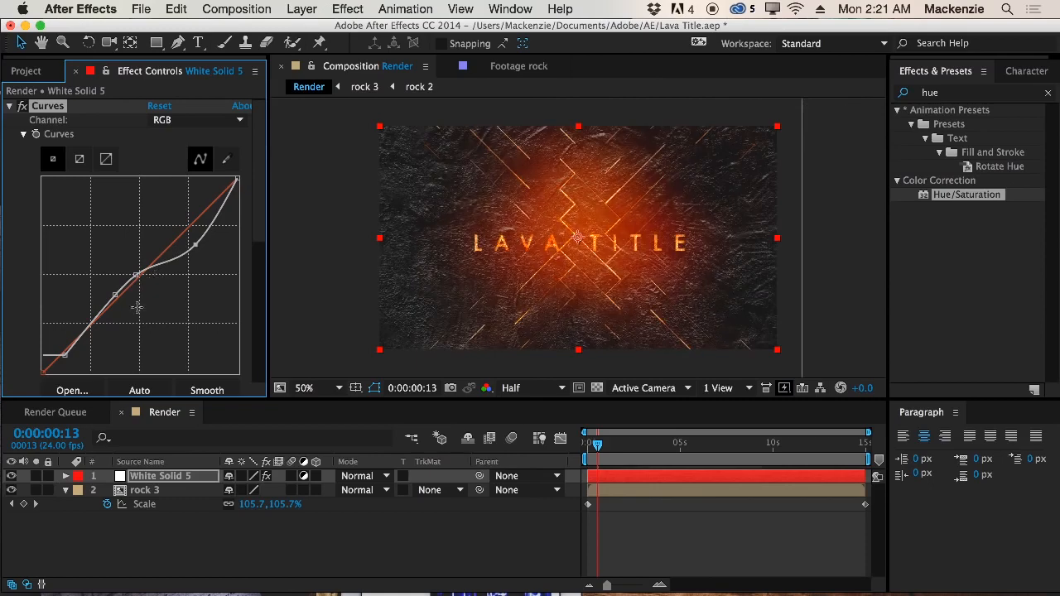
pyautogui.moveTo(193, 244); pyautogui.dragTo(182, 235)
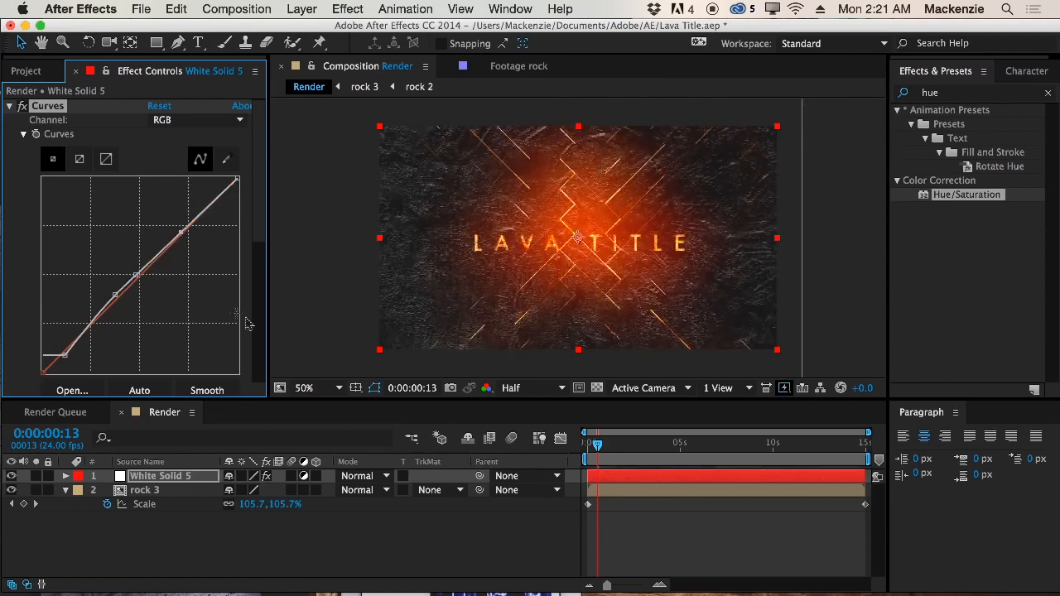
# Set the adjustment layer's Hue/Saturation Master Saturation to 15
pyautogui.scroll(-2, 184, 291)
pyautogui.scroll(-10, 184, 292)
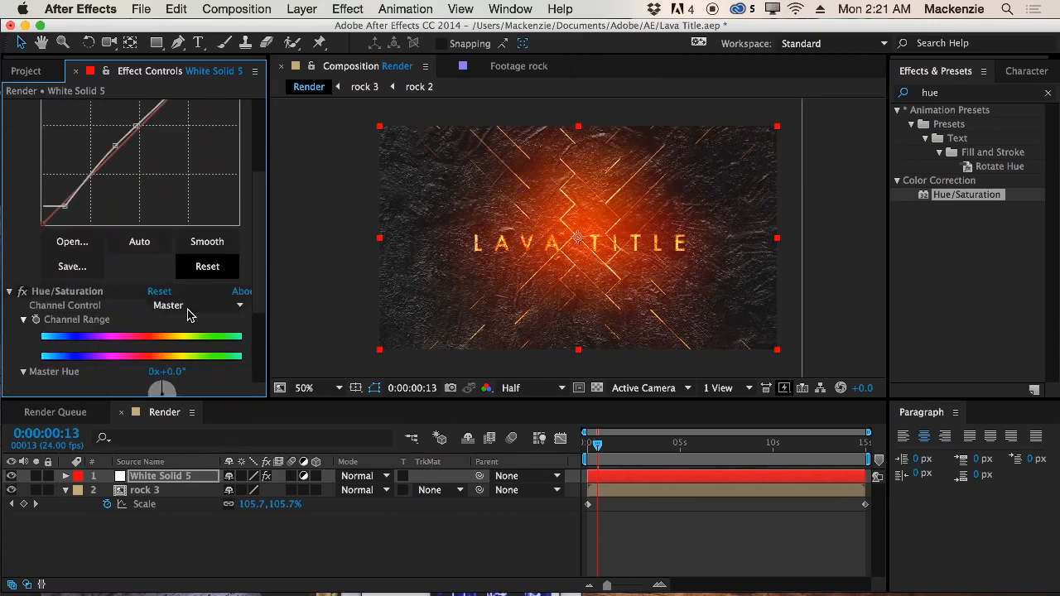
pyautogui.moveTo(151, 278); pyautogui.dragTo(147, 276)
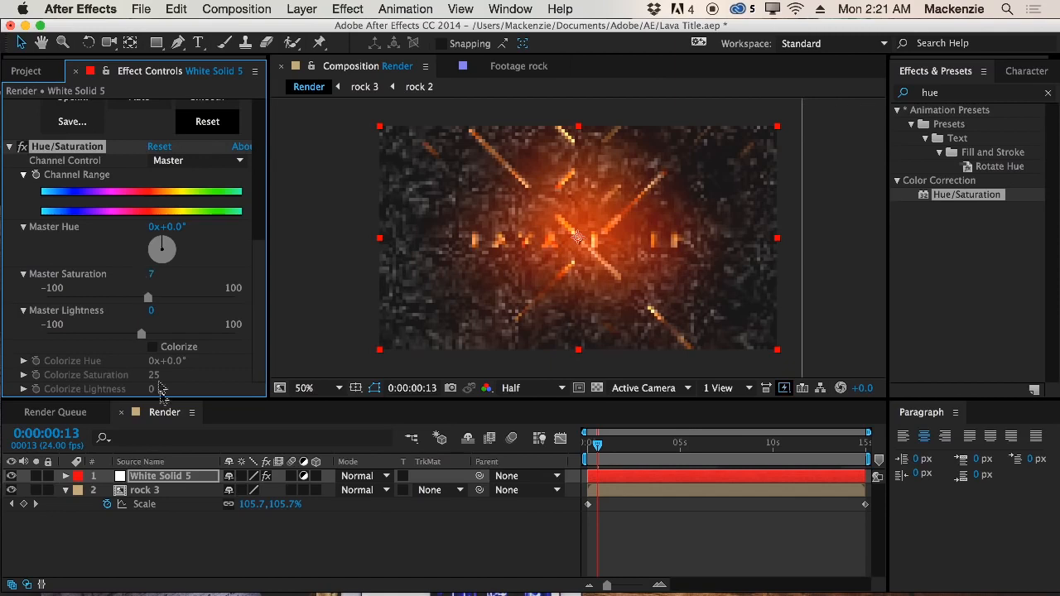
pyautogui.click(151, 275)
pyautogui.write('15')
pyautogui.press('Return')
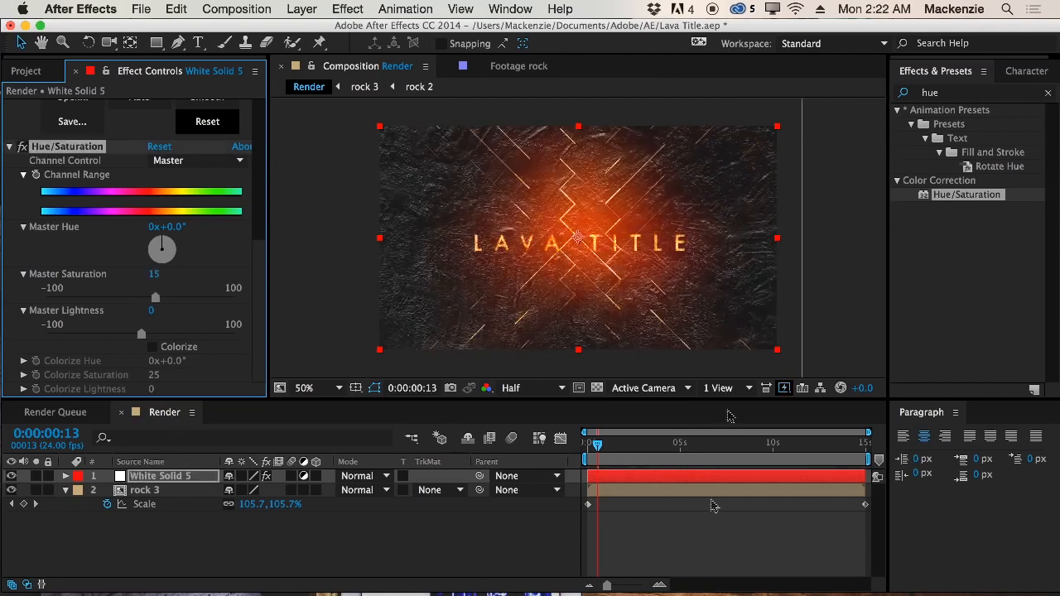
# Create a 1920 x 1080 black solid with colour 000000 as the topmost layer of the Render composition
pyautogui.click(702, 548)
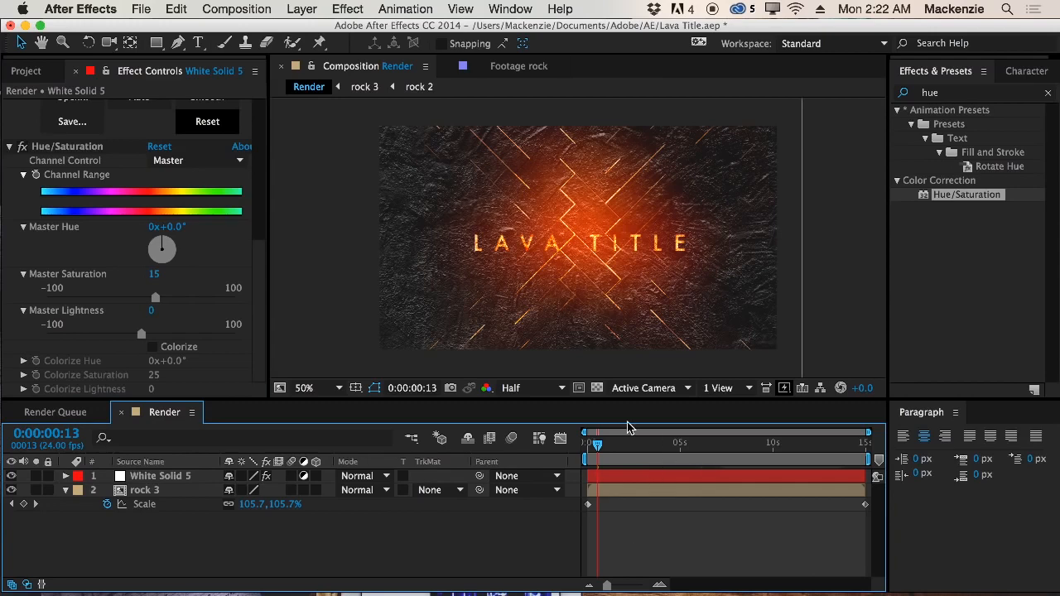
pyautogui.press('super+y')
pyautogui.click(216, 445)
pyautogui.write('000000')
pyautogui.click(407, 372)
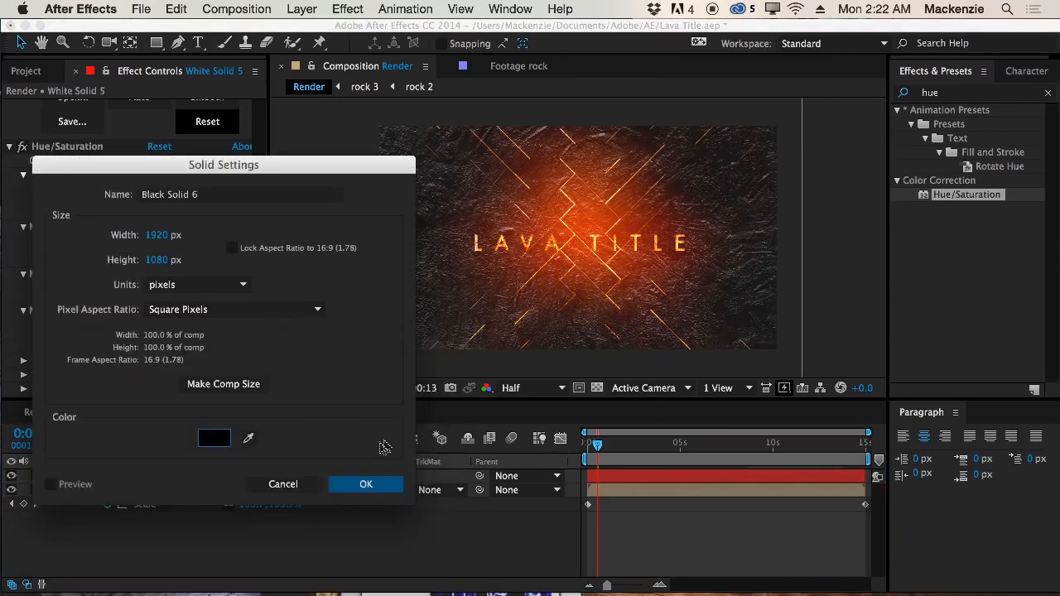
pyautogui.click(366, 484)
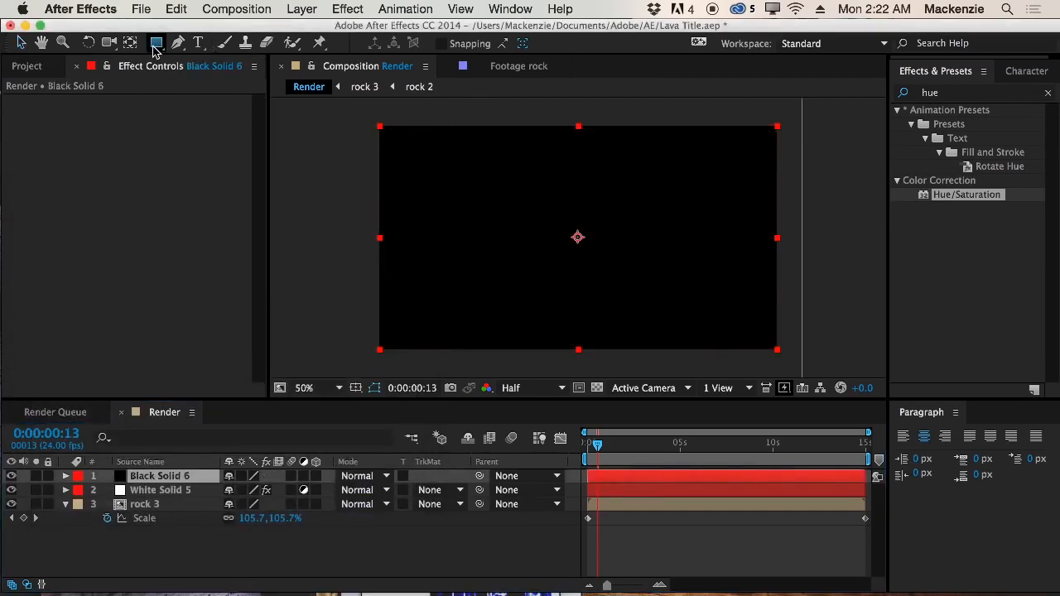
# Add a full-frame elliptical mask to the black solid and set the mask mode to Subtract
pyautogui.moveTo(154, 51); pyautogui.dragTo(214, 78)
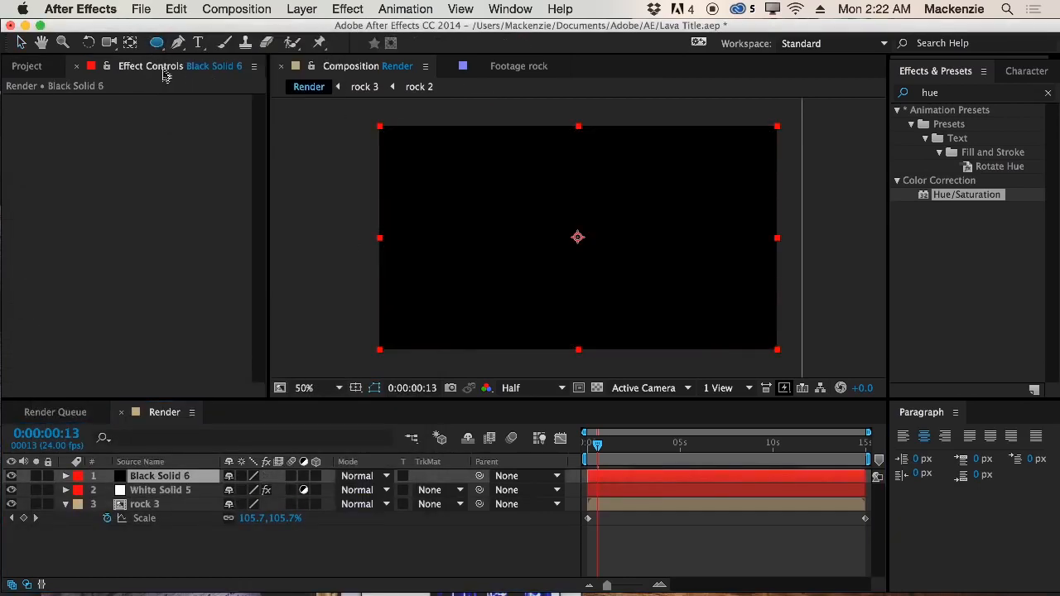
pyautogui.doubleClick(160, 46)
pyautogui.press('v')
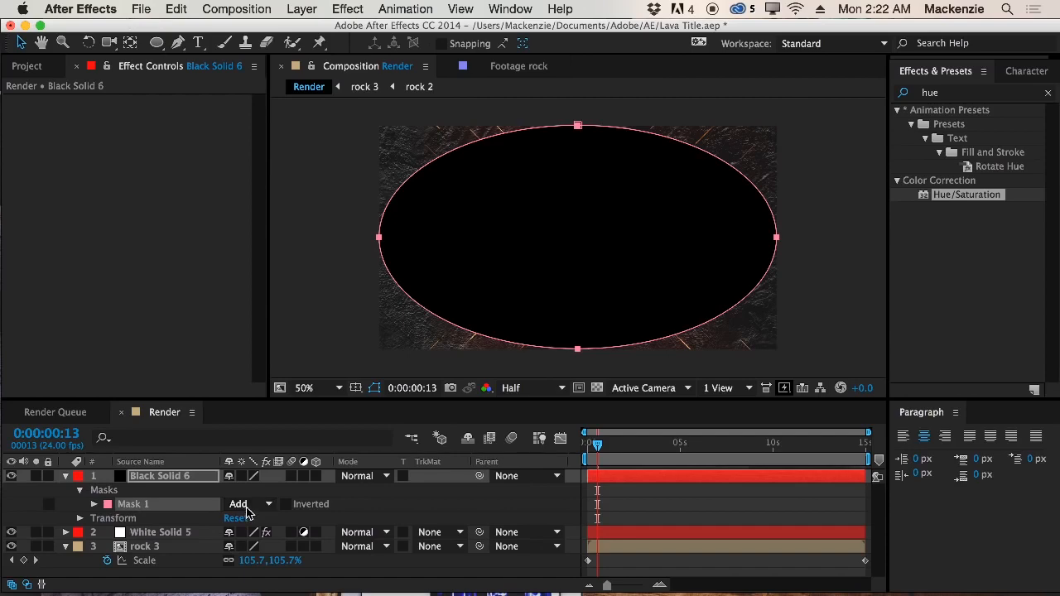
pyautogui.click(246, 503)
pyautogui.click(265, 513)
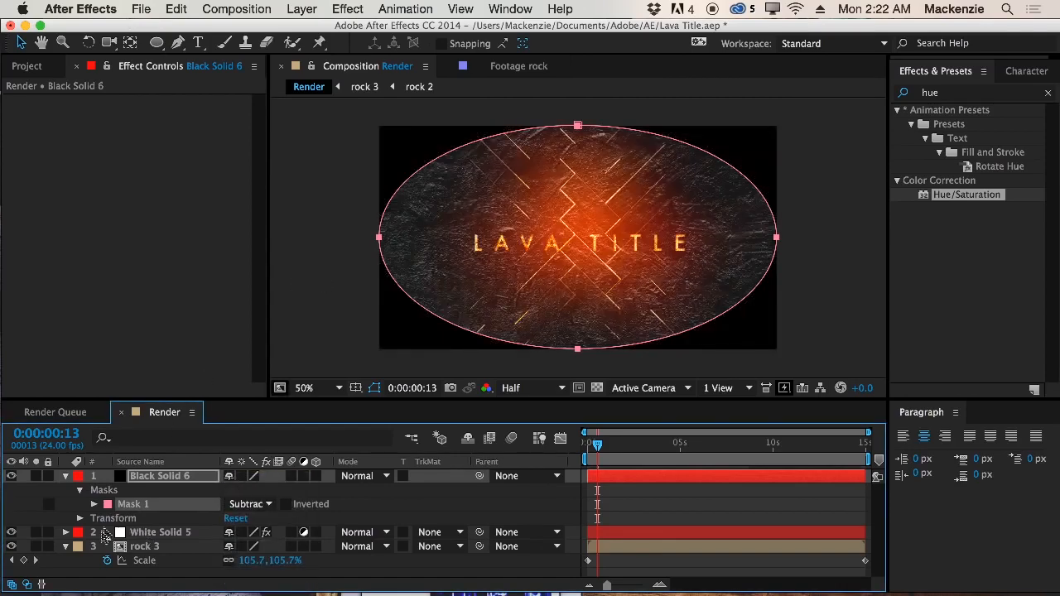
# Set the black solid's blending mode to Soft Light and feather its elliptical mask by 535 pixels
pyautogui.click(368, 476)
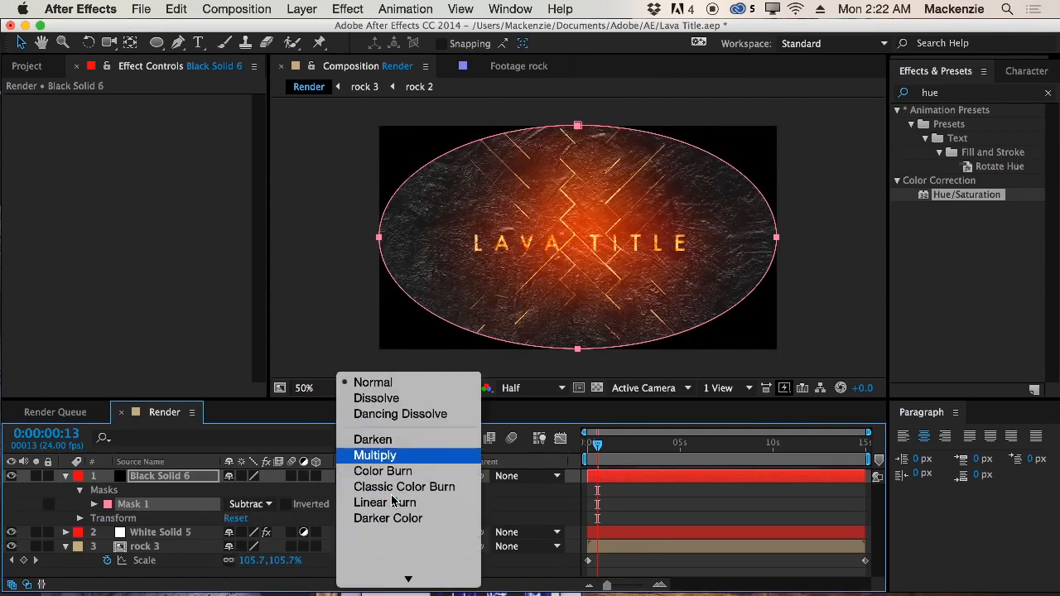
pyautogui.click(407, 400)
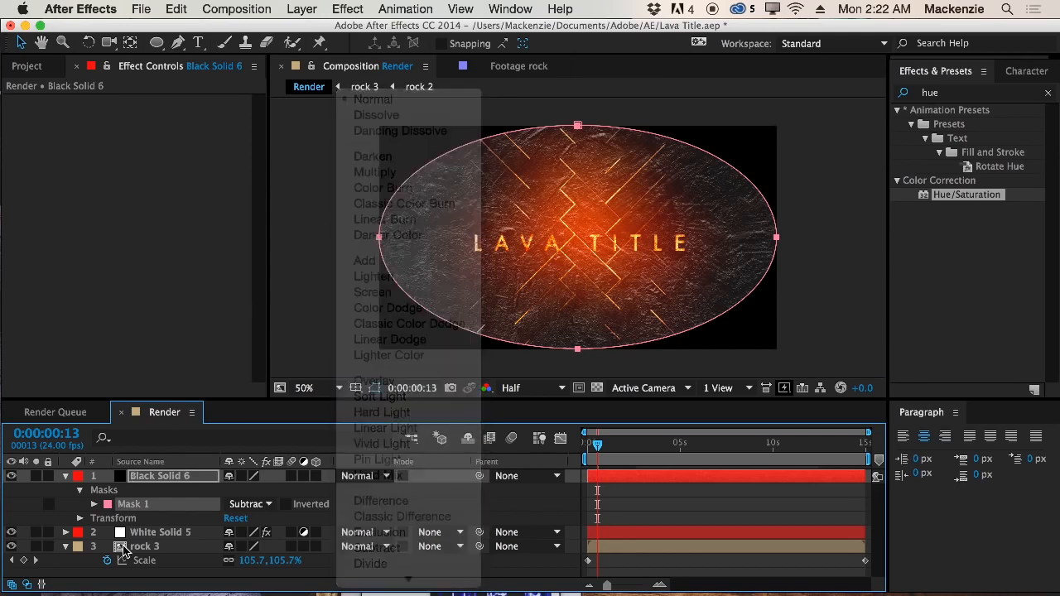
pyautogui.click(99, 505)
pyautogui.click(95, 505)
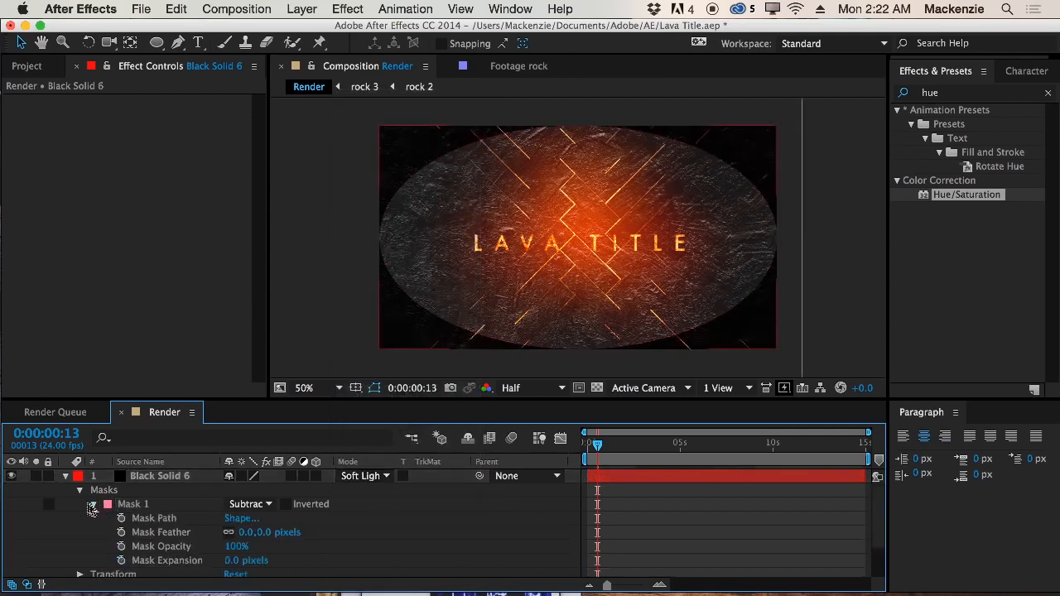
pyautogui.click(276, 534)
pyautogui.moveTo(276, 534); pyautogui.dragTo(705, 530)
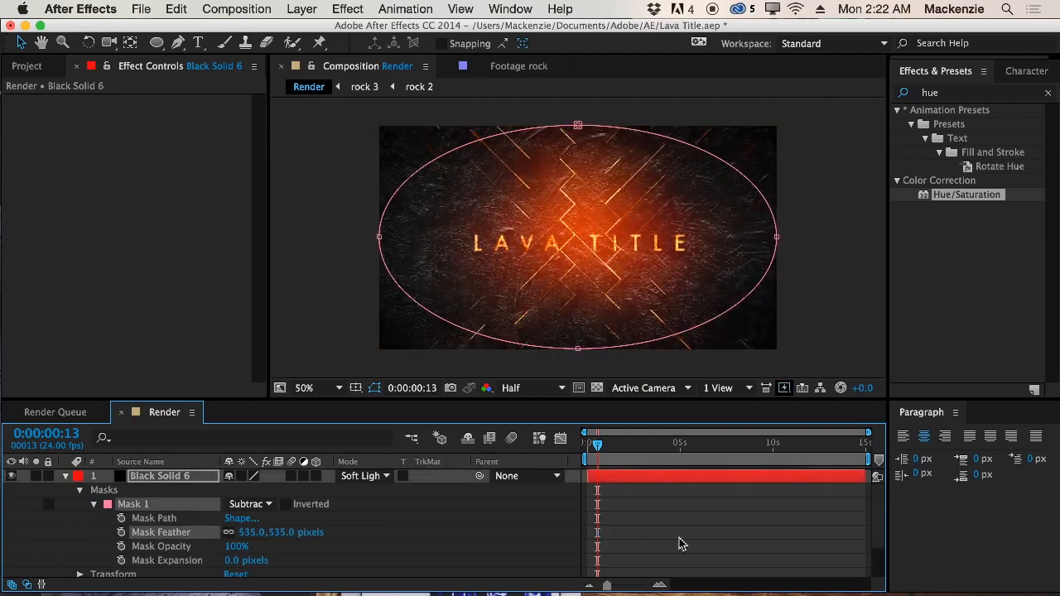
pyautogui.click(677, 543)
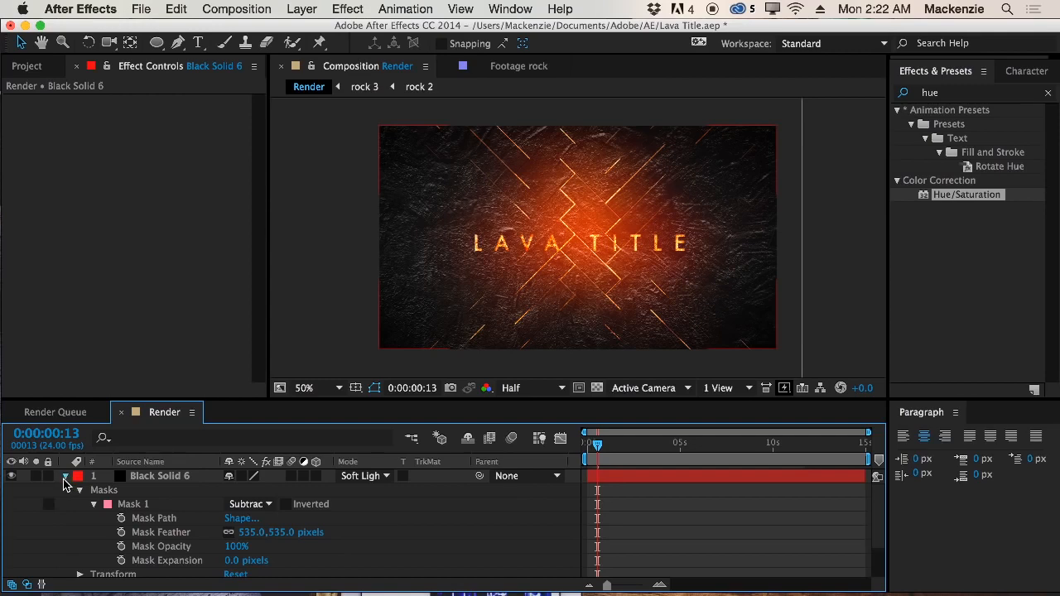
pyautogui.click(66, 476)
# Move the White Solid 5 adjustment layer above the black vignette solid
pyautogui.click(150, 492)
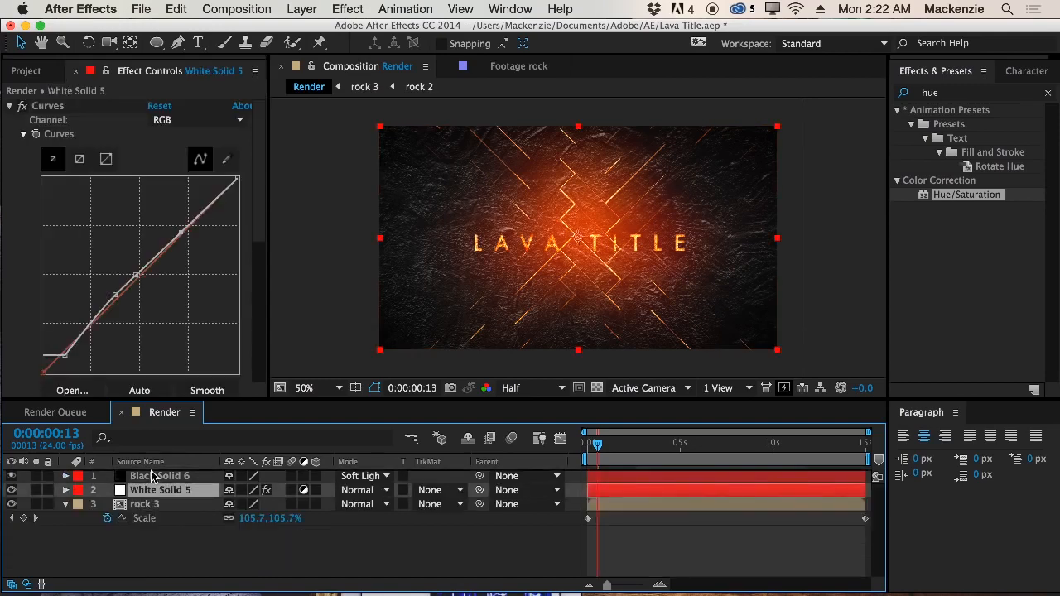
pyautogui.moveTo(151, 476); pyautogui.dragTo(153, 473)
pyautogui.click(191, 557)
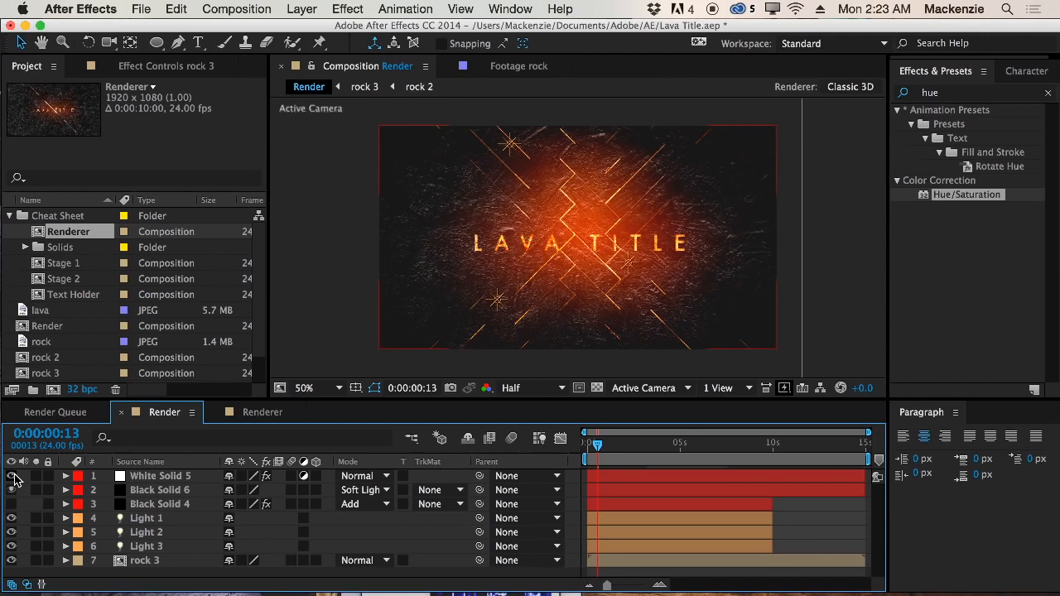
# Compare the title's look with the White Solid 5 adjustment layer hidden and visible
pyautogui.click(10, 476)
pyautogui.click(11, 476)
pyautogui.click(11, 477)
pyautogui.click(11, 476)
pyautogui.click(10, 476)
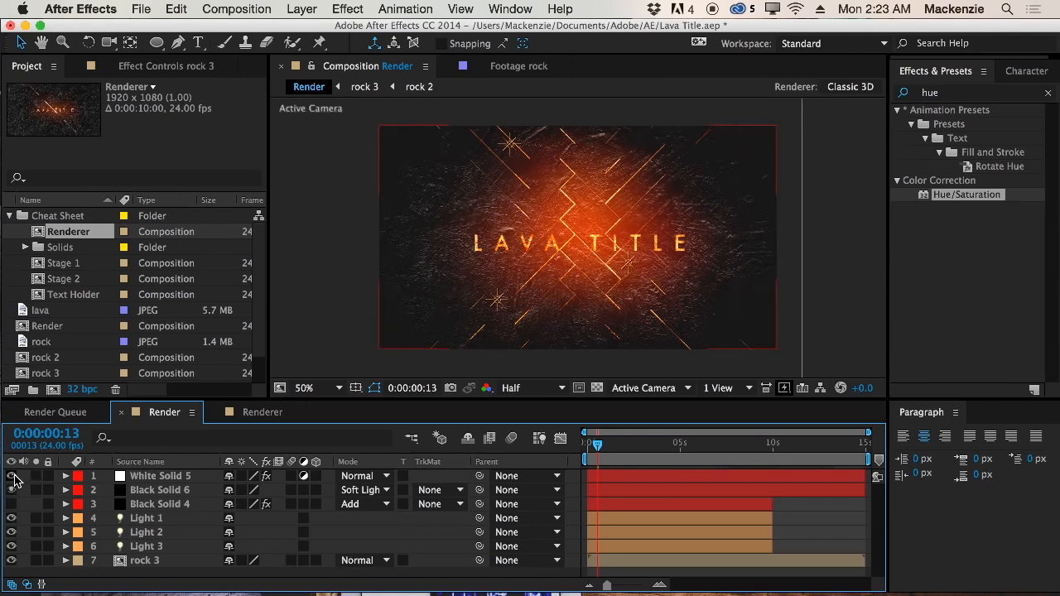